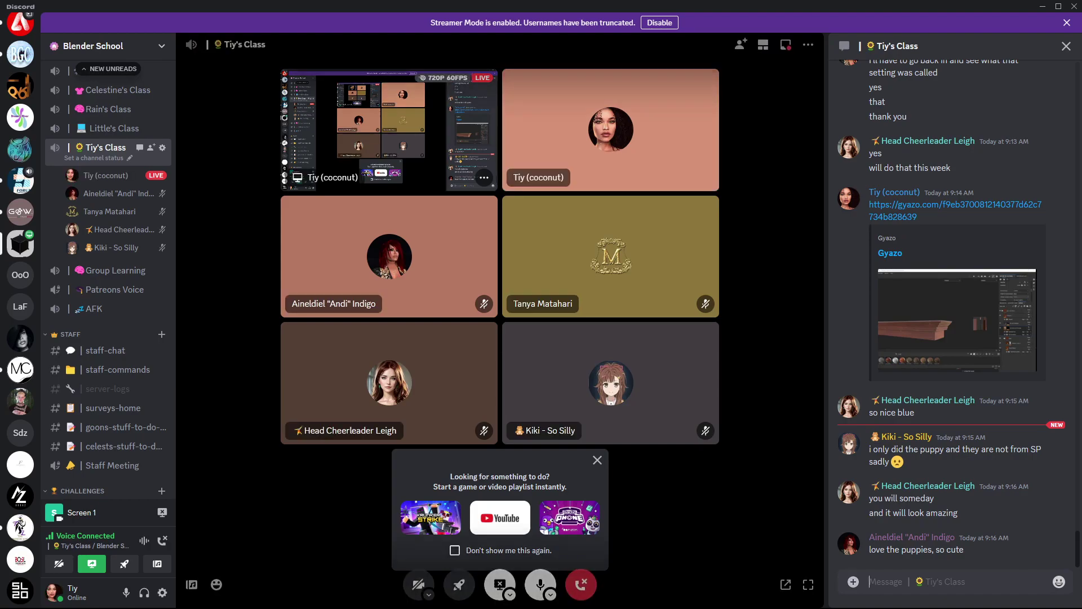
Step: Switch to Substance 3D Painter and return the OTTOMAN project from baking to painting mode
mouse_move(455, 604)
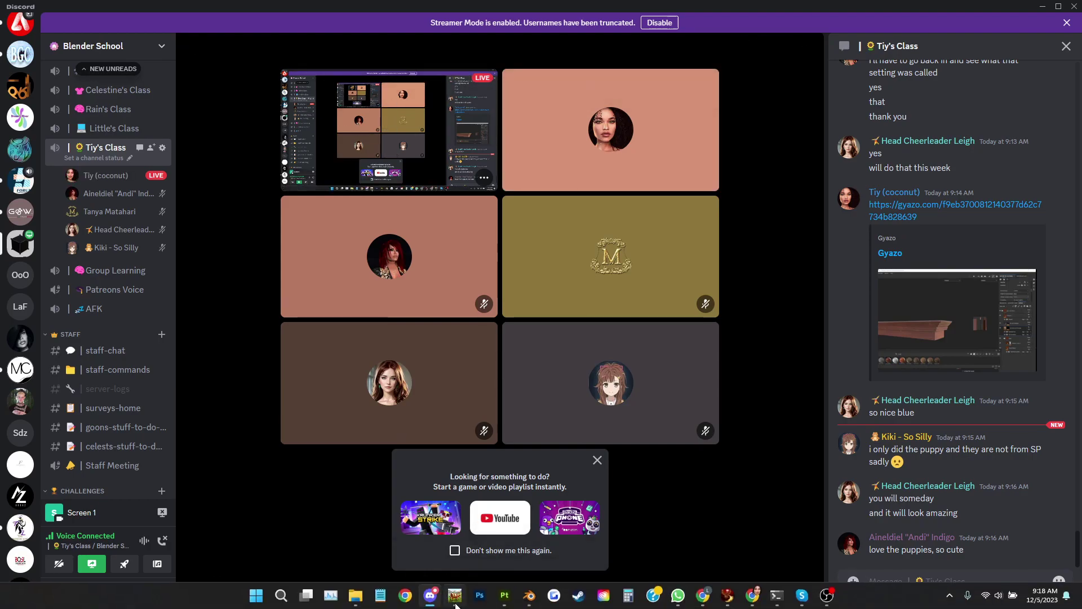
click(505, 596)
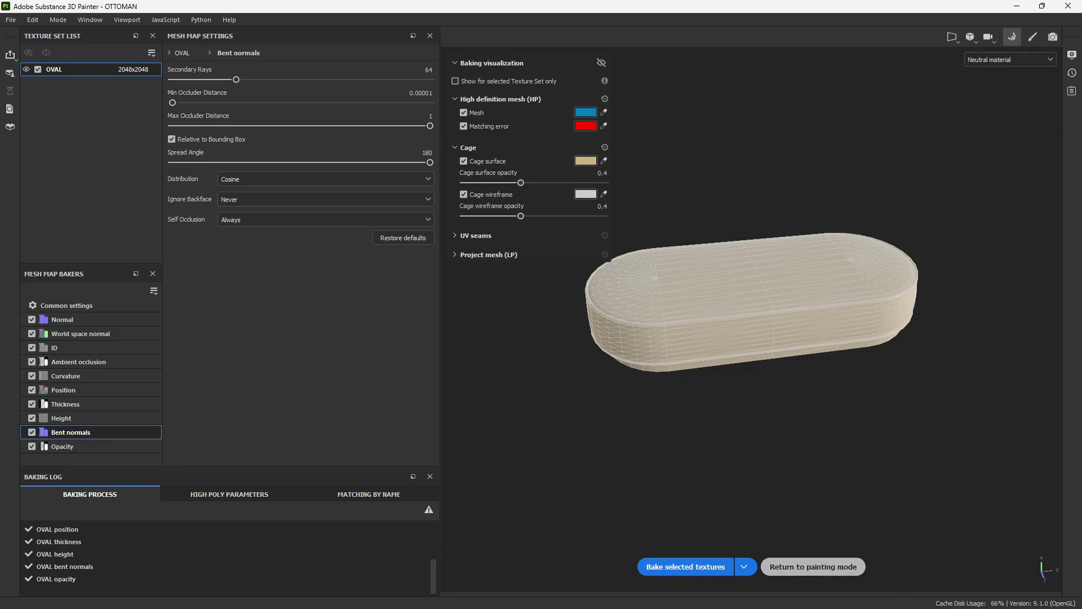
click(806, 567)
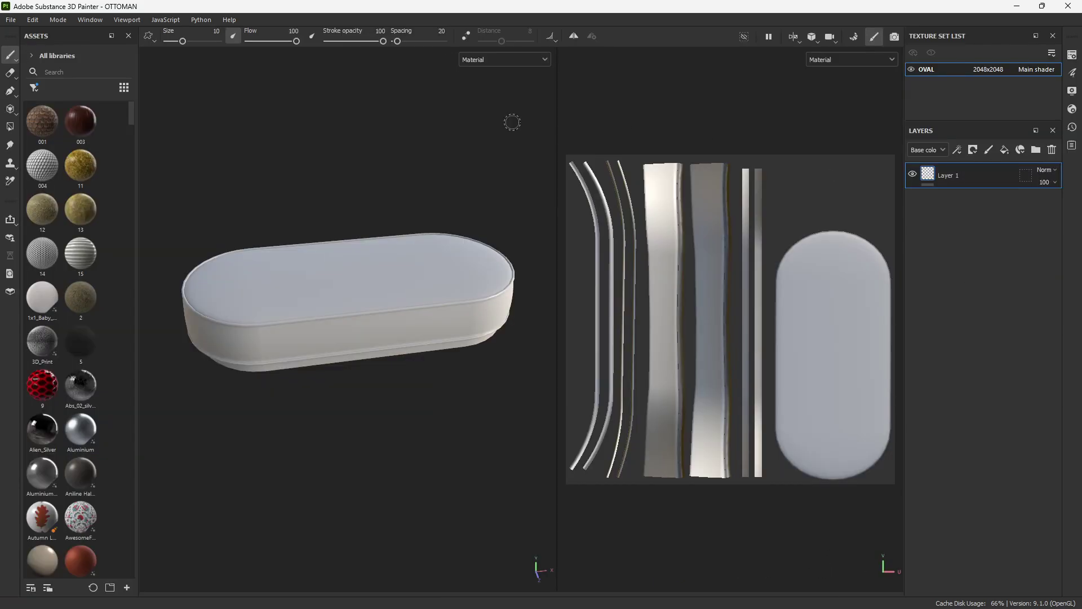
Step: Minimize Substance 3D Painter and the browser, and bring up the File Explorer window
click(1017, 7)
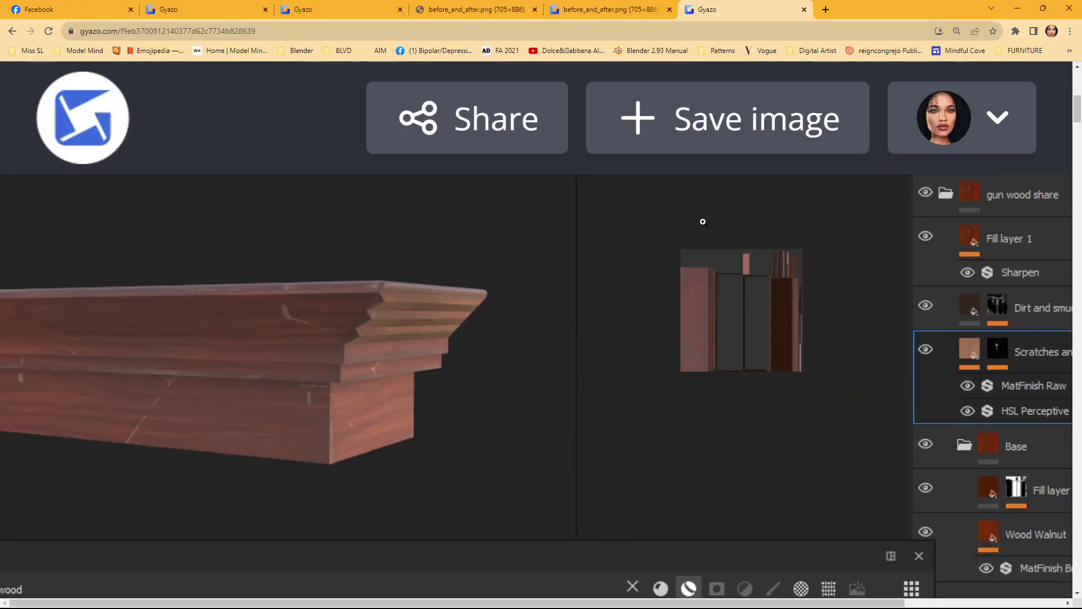
scroll(703, 222, down, 1)
click(1017, 7)
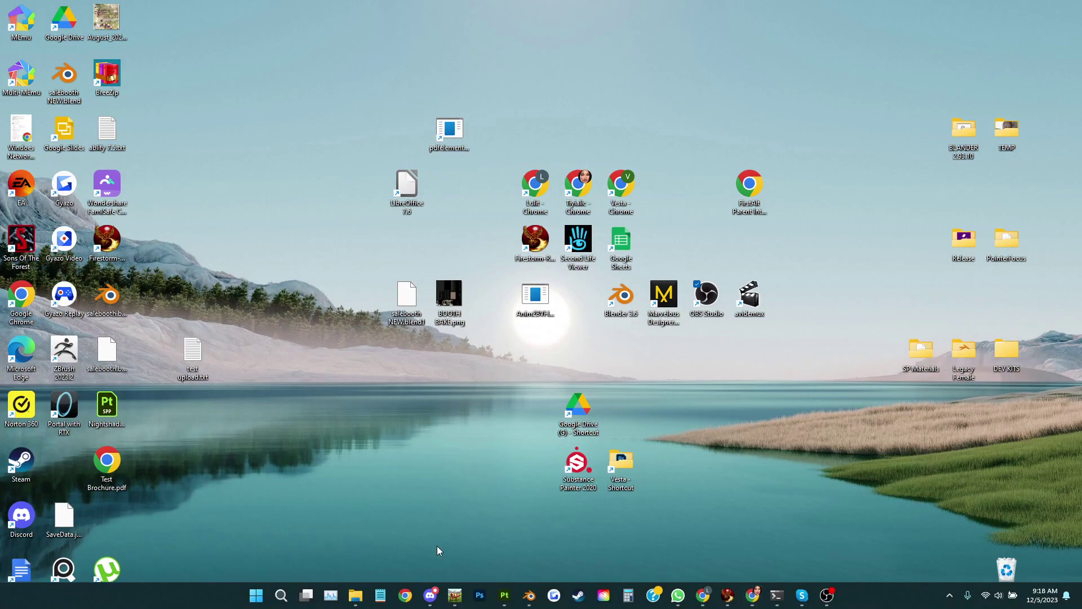
mouse_move(361, 599)
click(346, 533)
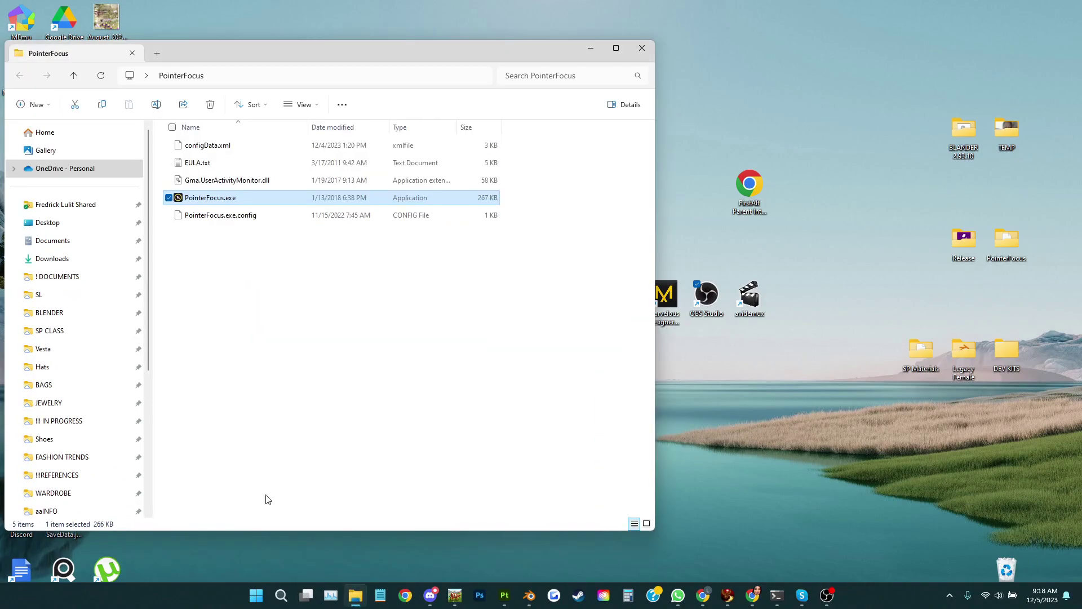
Step: Go to the SP CLASS folder and open the FINISH GRAPHICSS folder inside GRAPHICS
scroll(78, 470, down, 1)
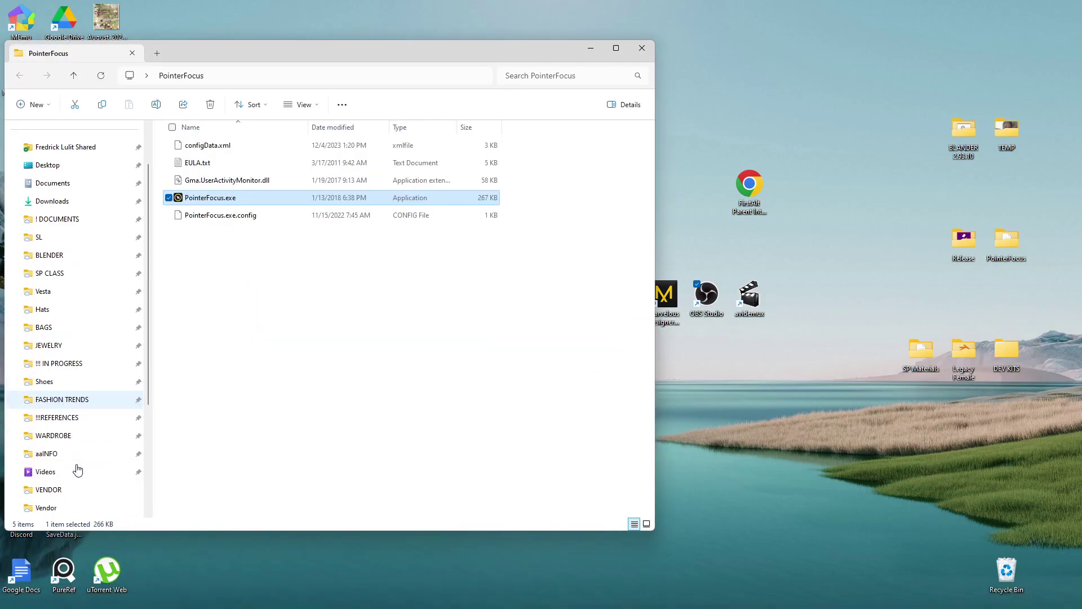
click(54, 255)
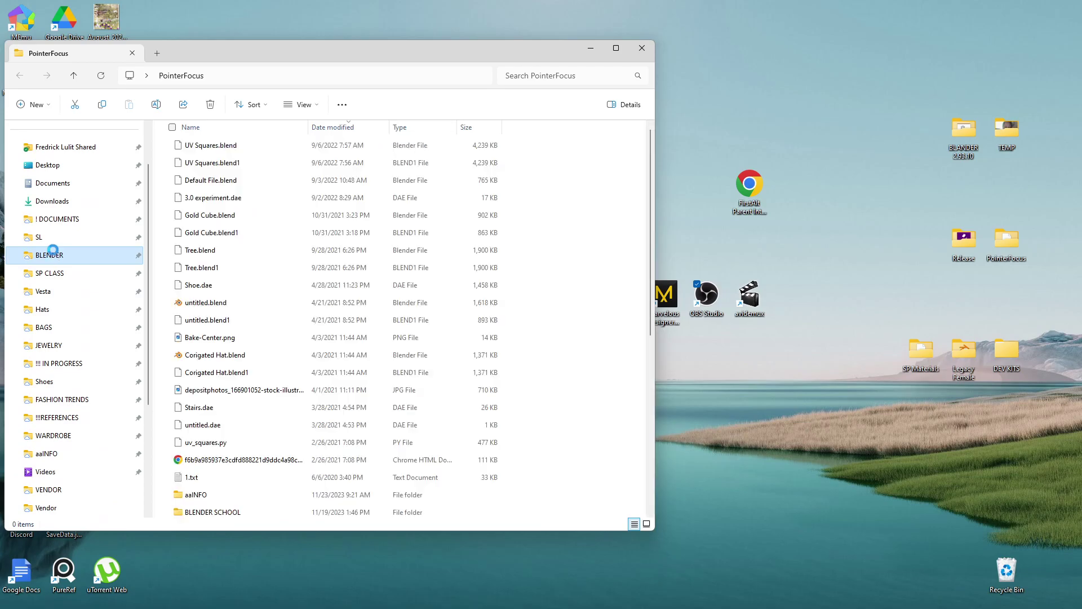
click(50, 273)
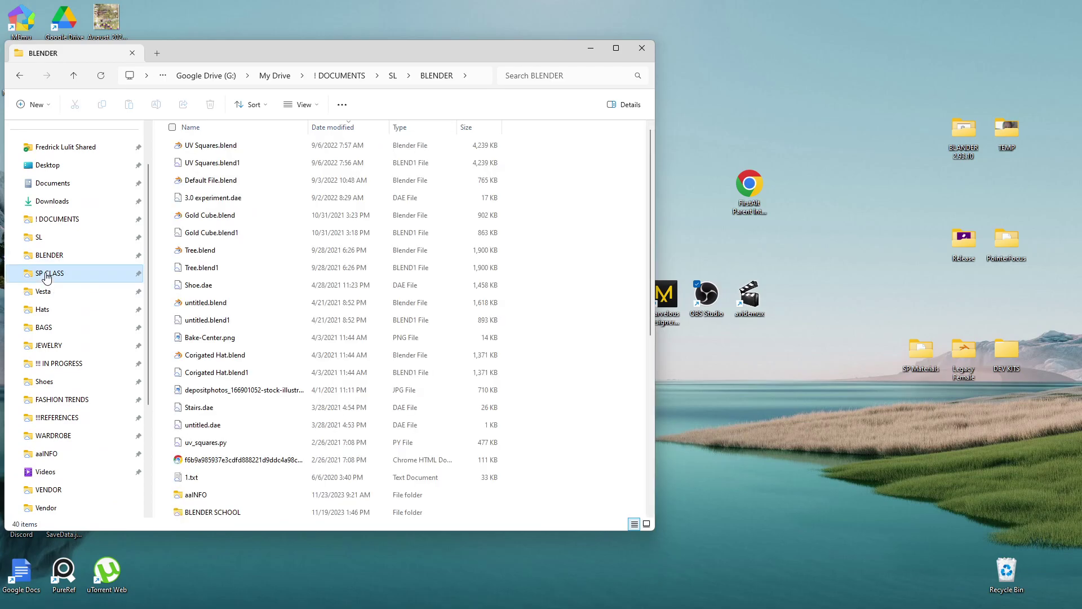
double_click(210, 232)
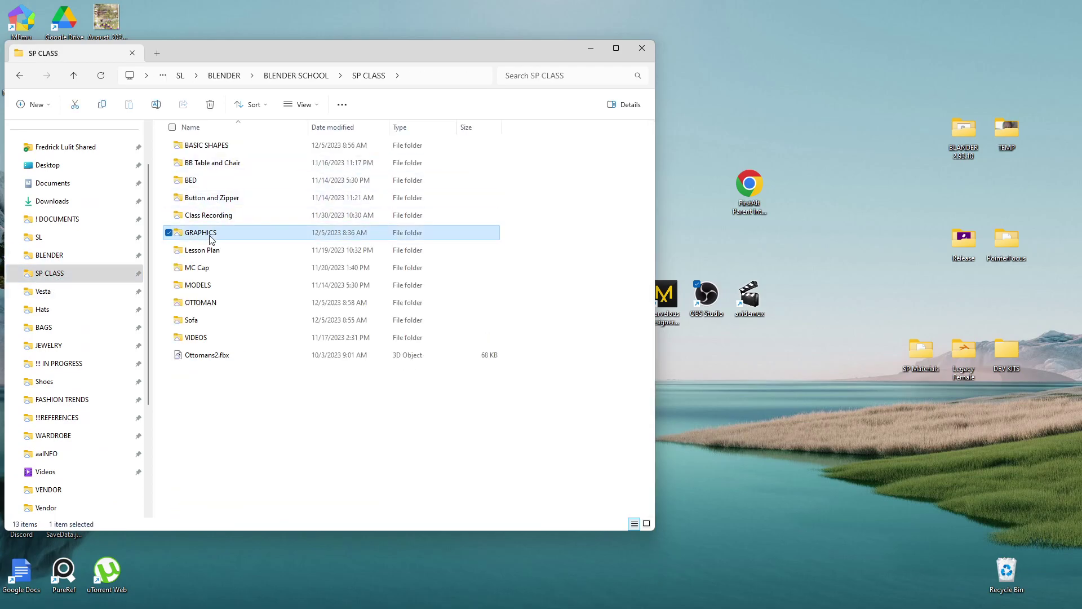
double_click(267, 212)
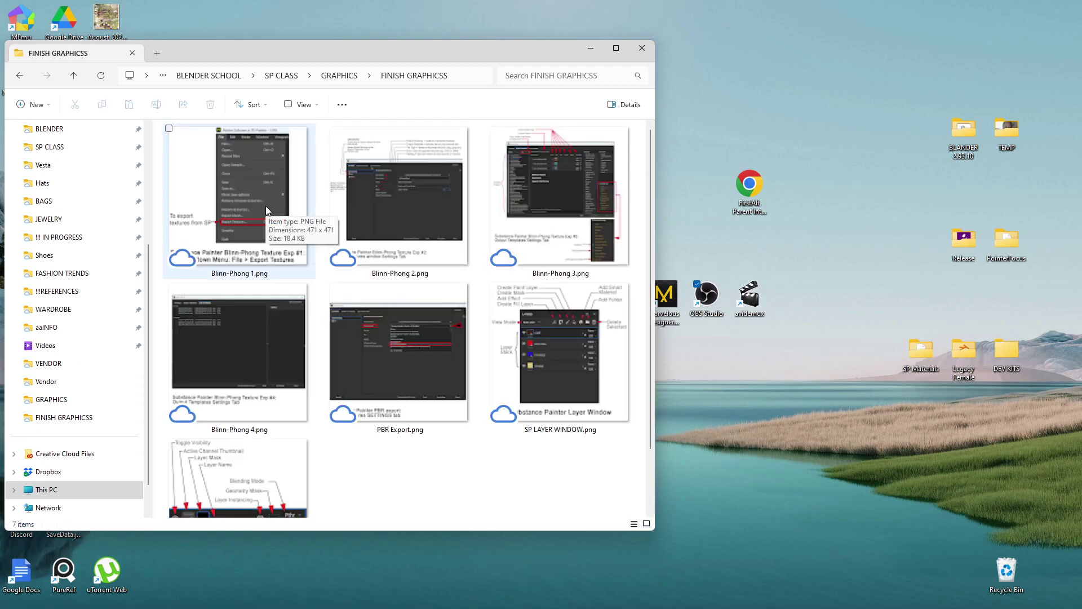
Step: Open Blinn-Phong 1.png in a maximized viewer and enlarge it to examine the Export Textures menu entry
click(266, 211)
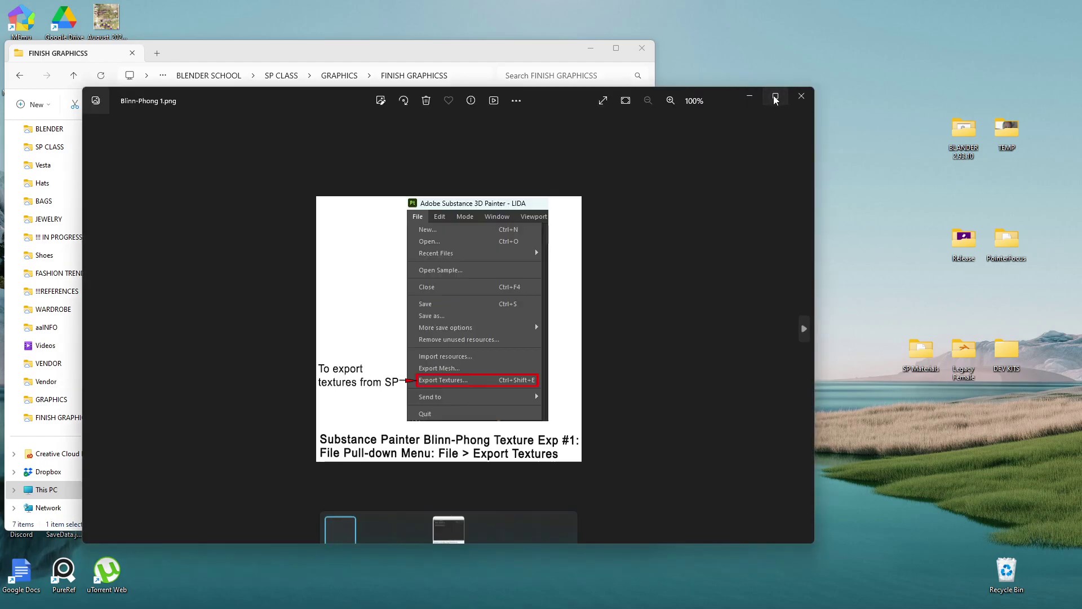
click(774, 97)
scroll(682, 336, up, 2)
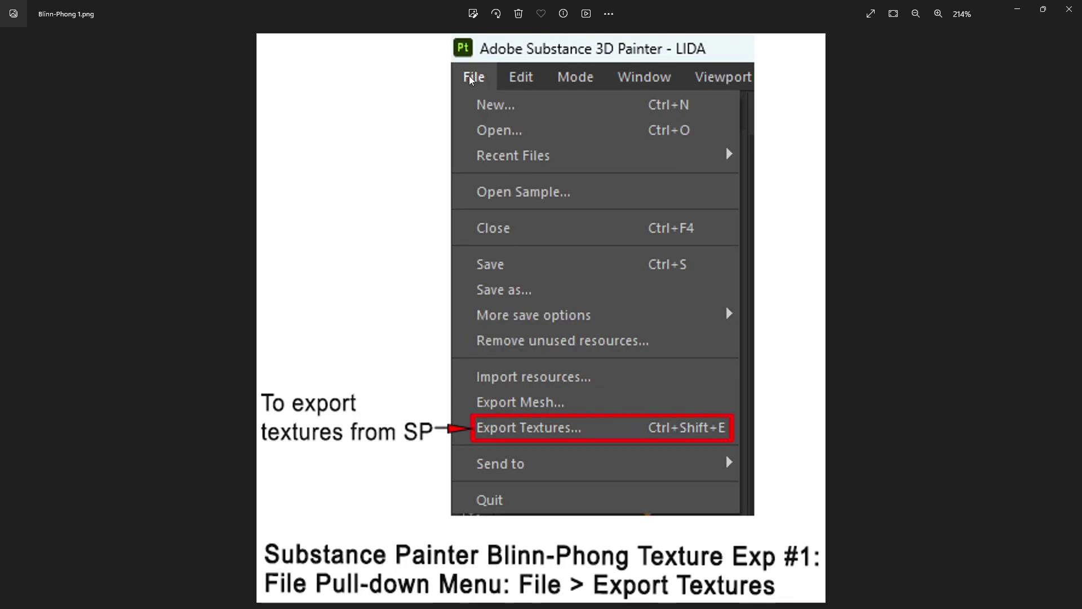
click(515, 530)
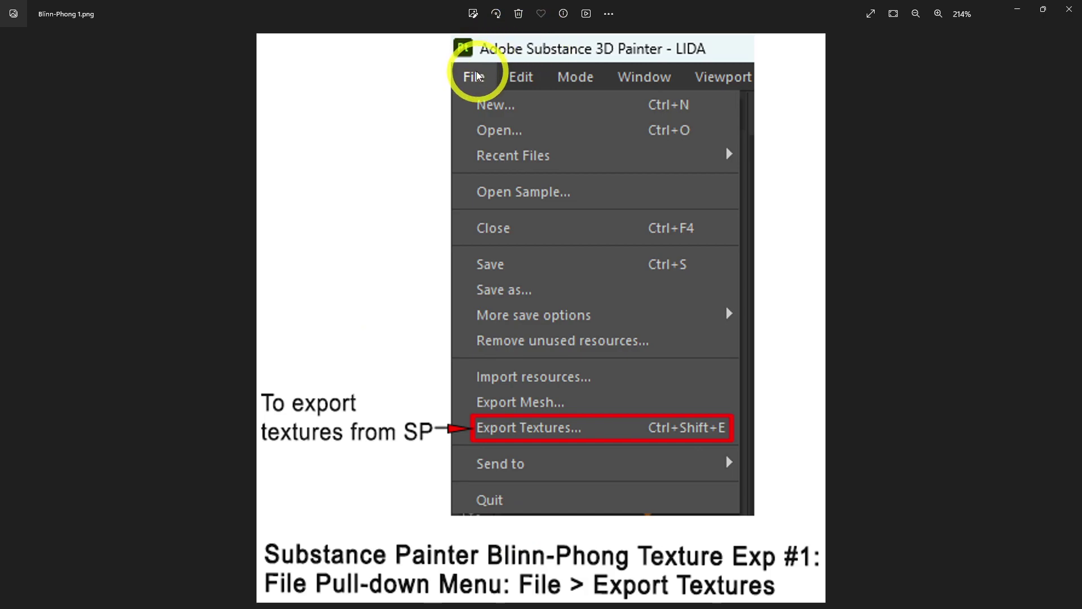
Step: Switch to Substance 3D Painter and open the texture export settings for the OTTOMAN project
mouse_move(477, 605)
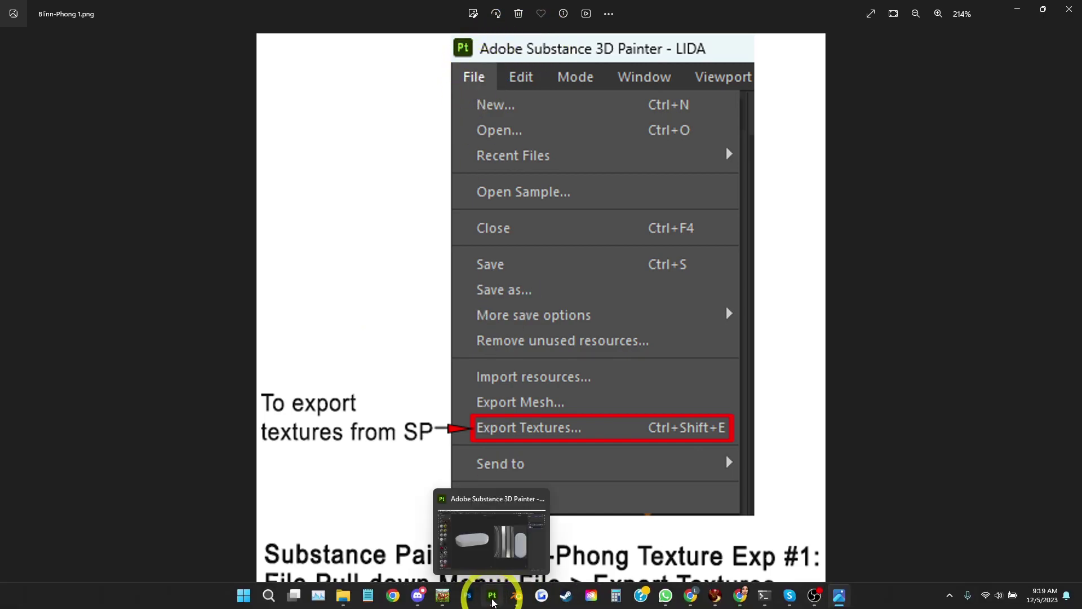
click(492, 599)
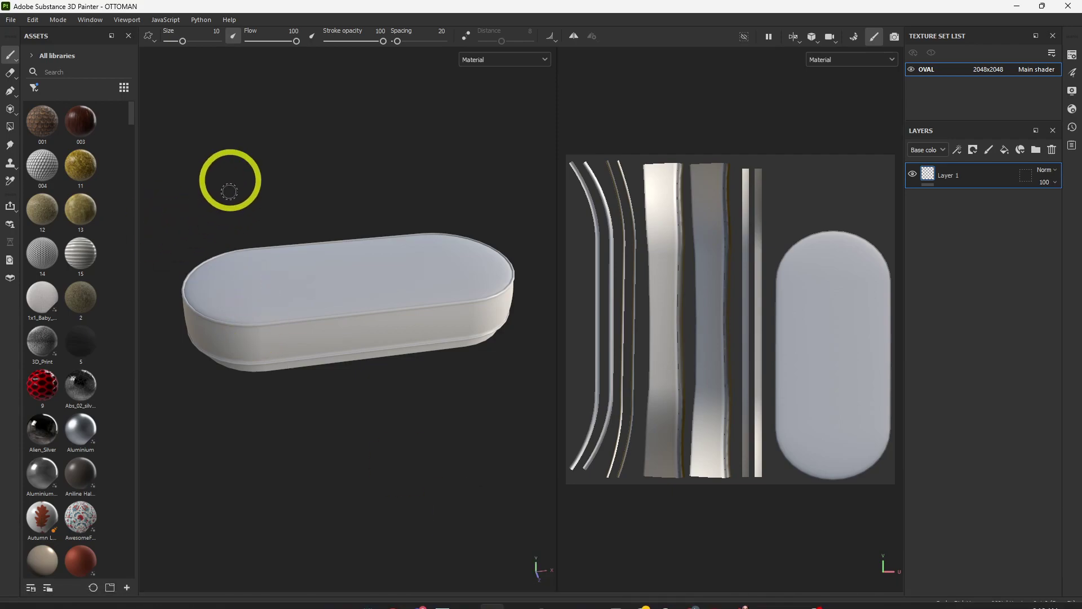
click(11, 21)
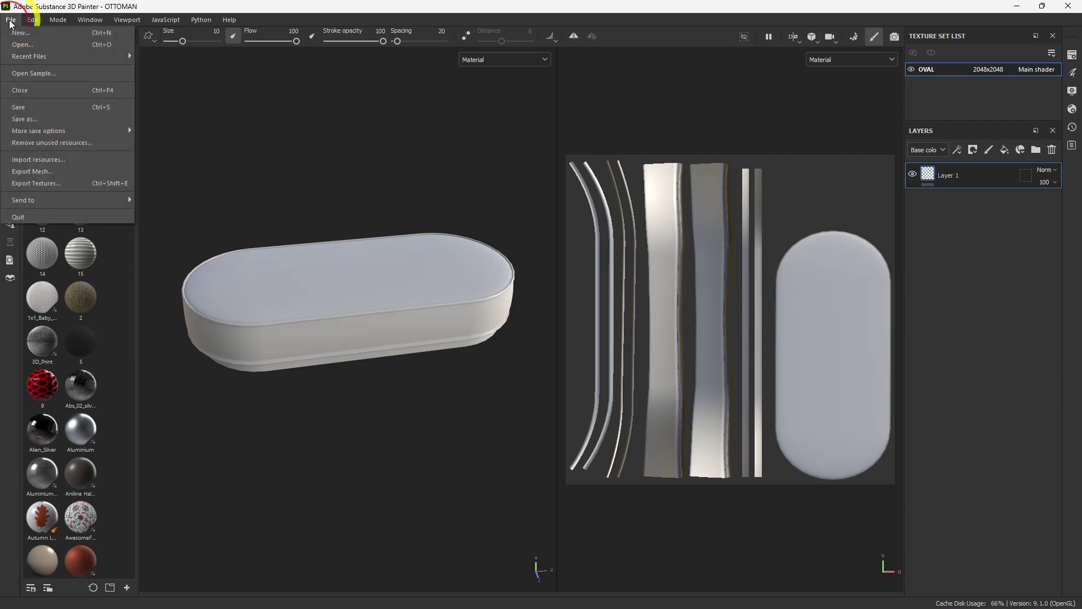
click(27, 185)
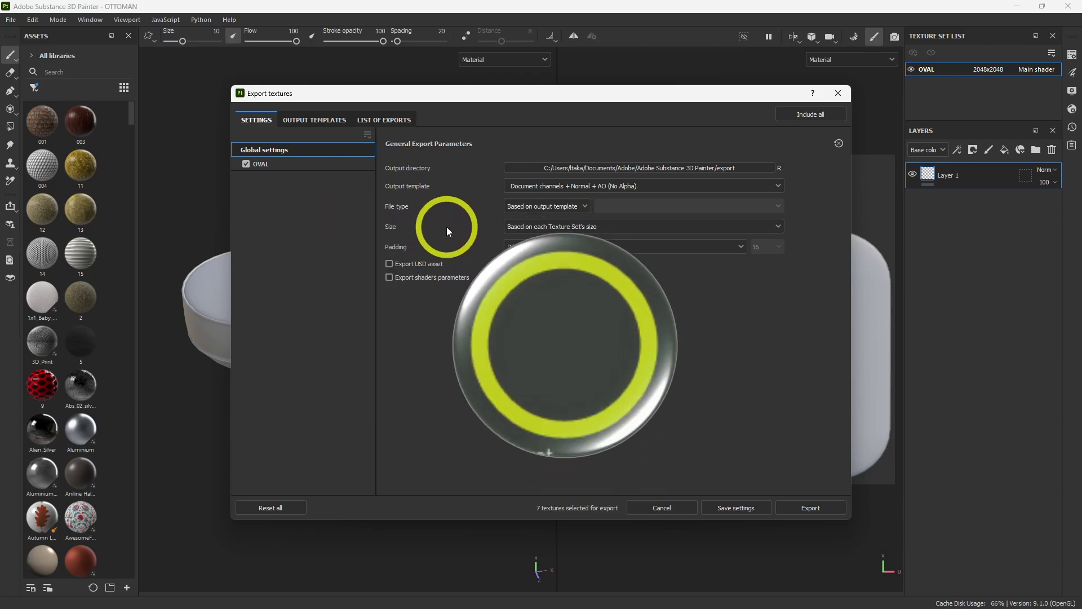
Step: Switch back to the image viewer and enlarge Blinn-Phong 2.png to examine the labelled export settings
mouse_move(373, 602)
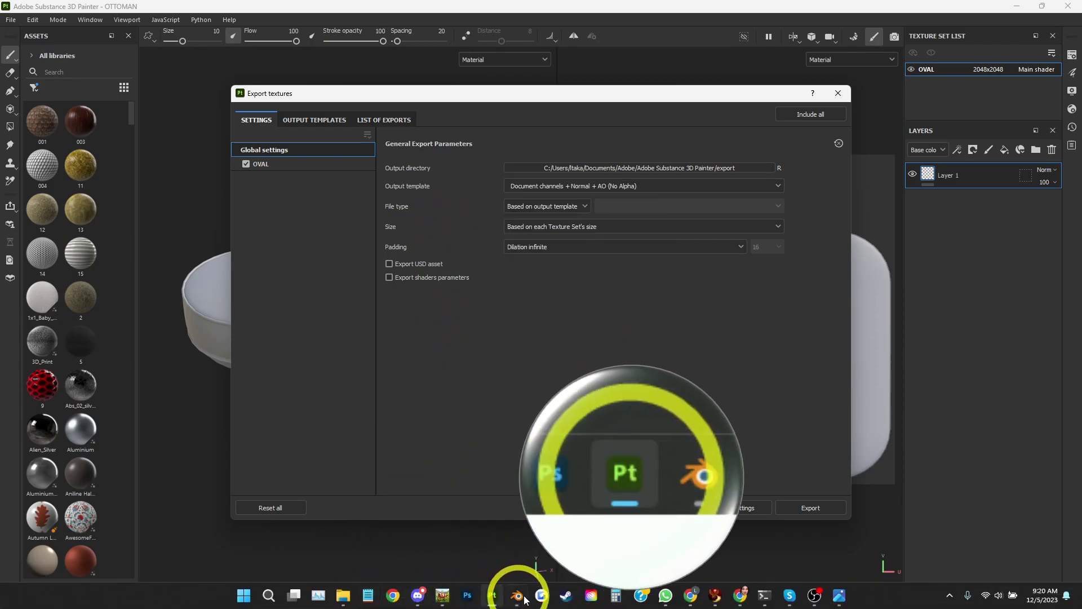
click(840, 599)
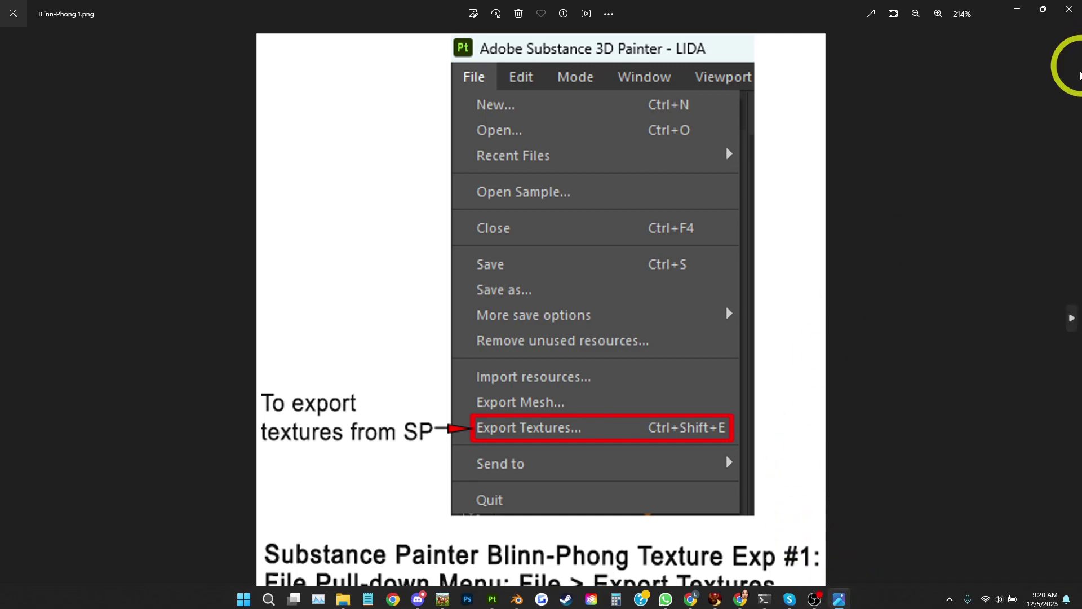
click(1071, 318)
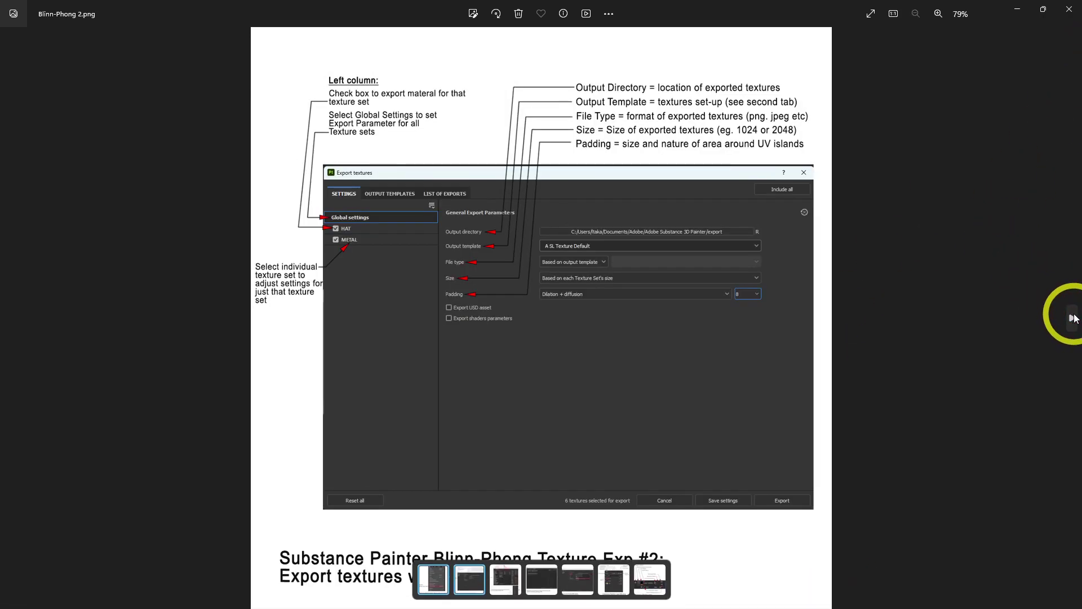
scroll(527, 228, up, 2)
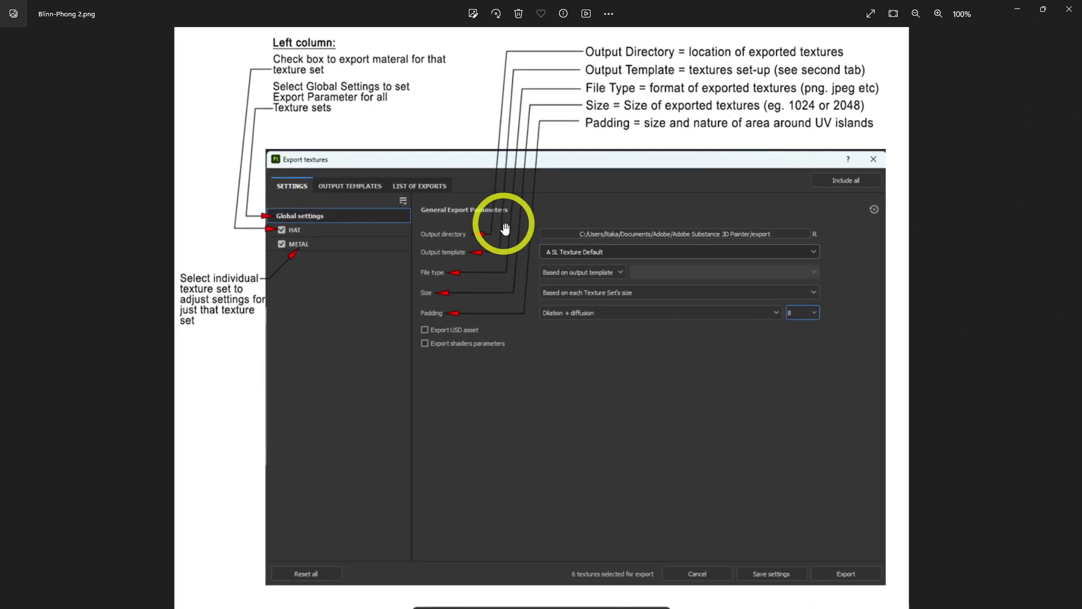
scroll(290, 164, up, 4)
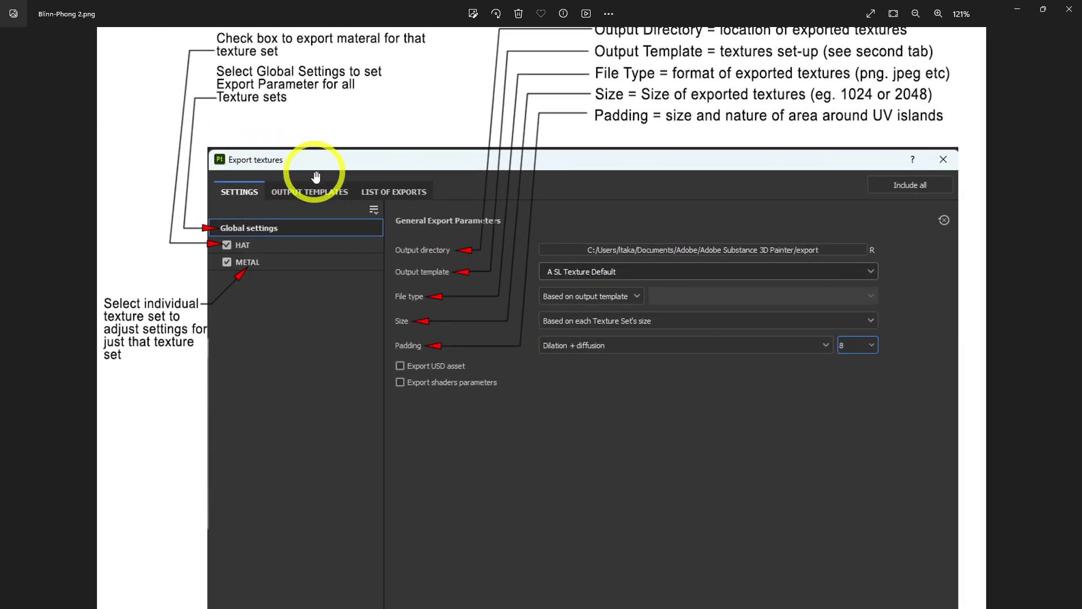
Step: Glance at Blinn-Phong 3.png, and return to Blinn-Phong 2.png to enlarge its Global settings and texture set list
key(Right)
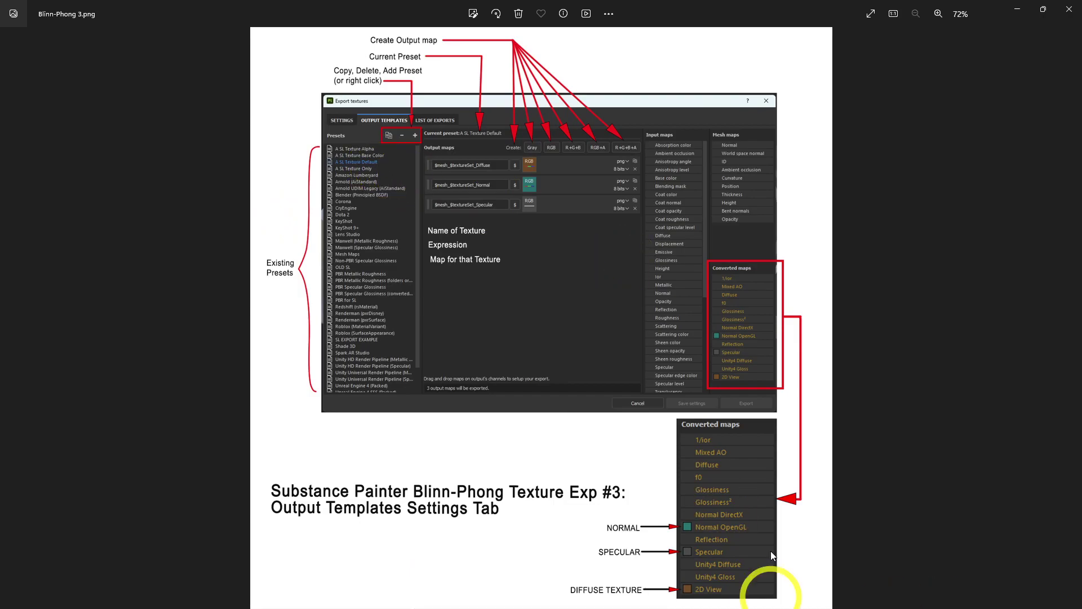
click(9, 319)
scroll(211, 249, up, 4)
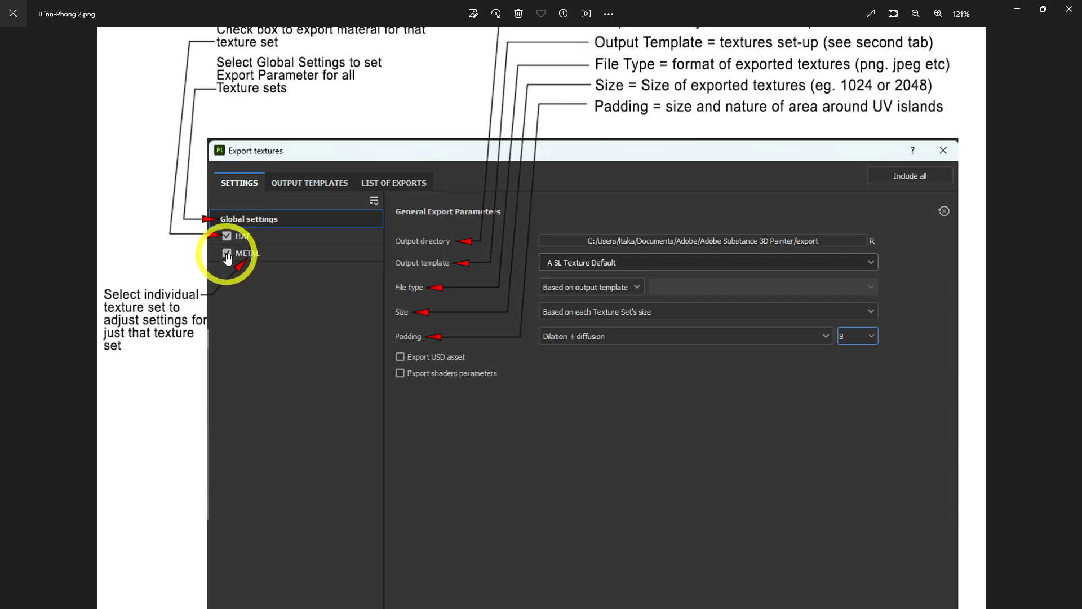
scroll(228, 258, up, 6)
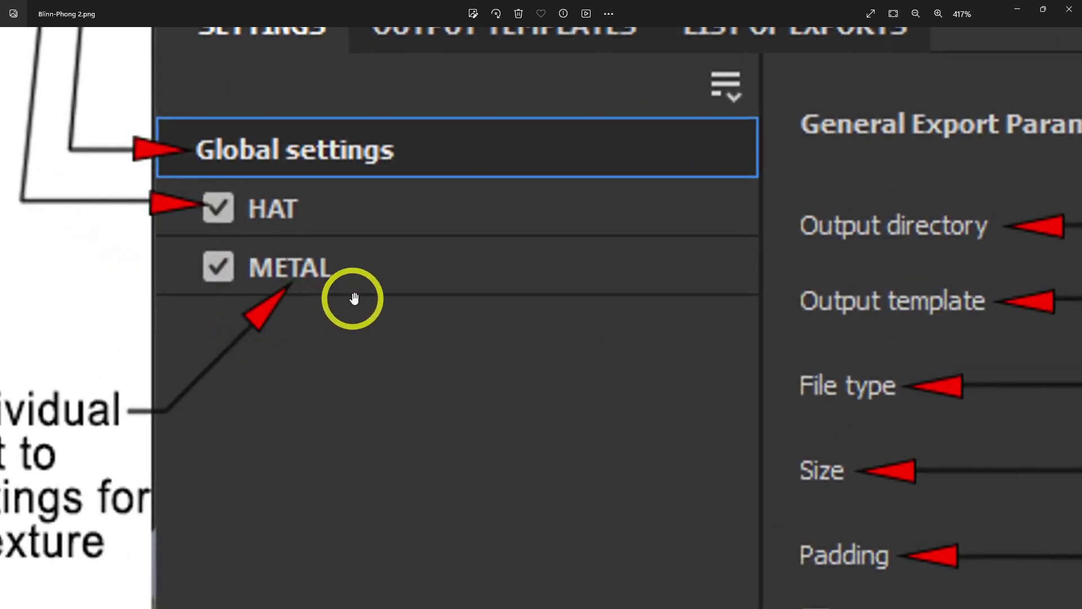
key(Left)
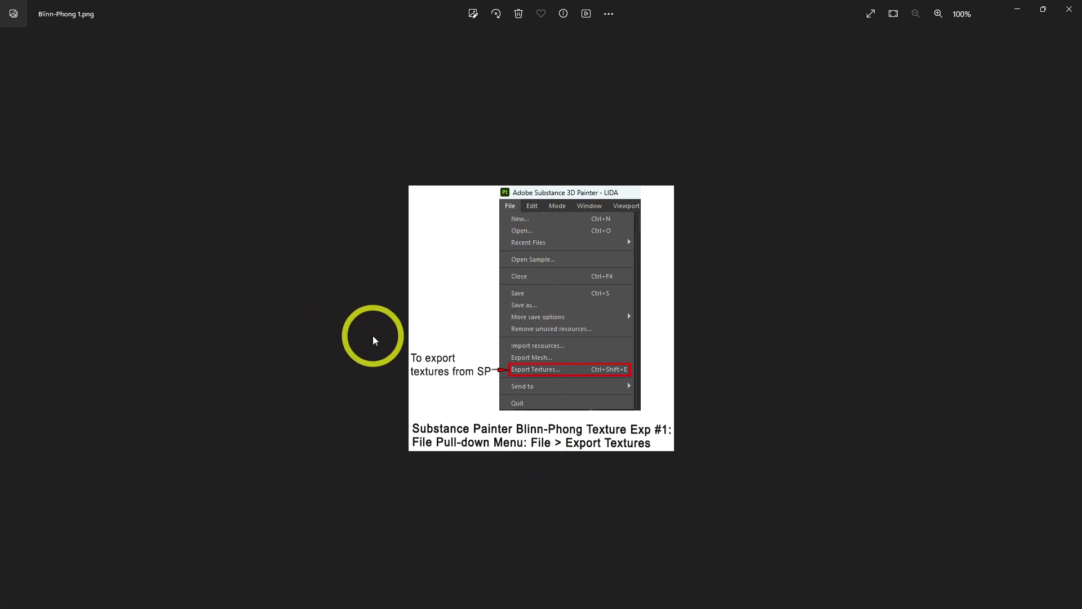
scroll(952, 306, up, 3)
scroll(913, 301, down, 3)
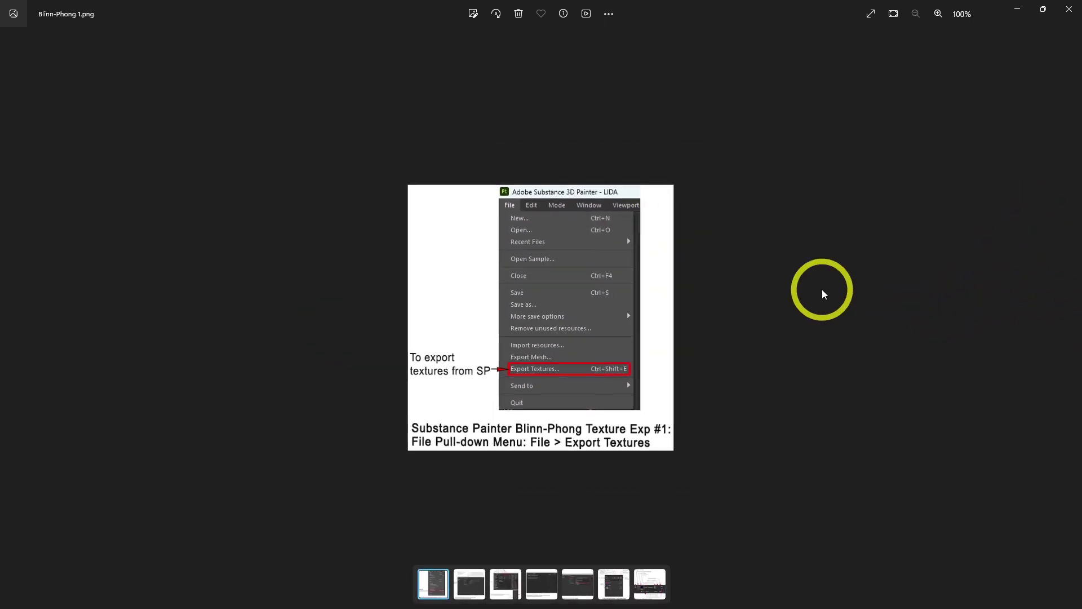
Step: Reopen Blinn-Phong 2.png and enlarge the texture set list and General Export Parameters to examine them
click(476, 582)
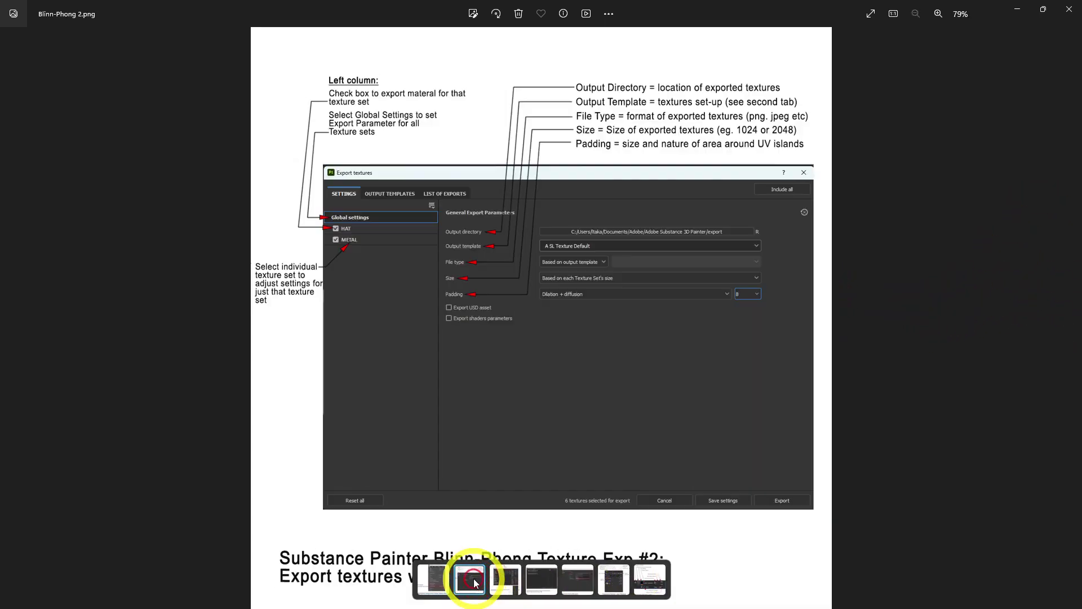
scroll(332, 195, up, 3)
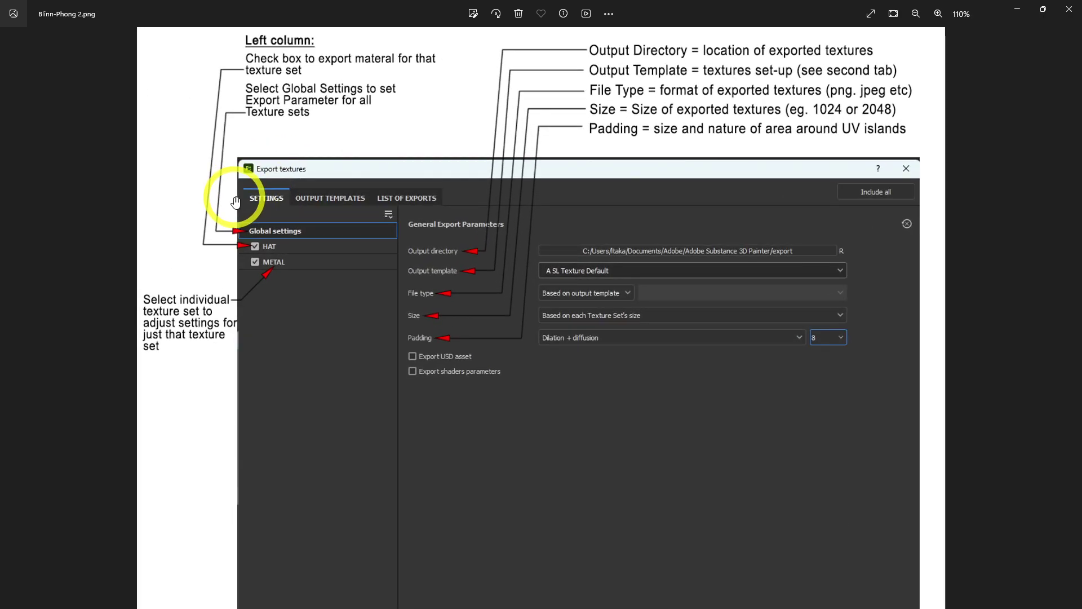
scroll(334, 310, up, 3)
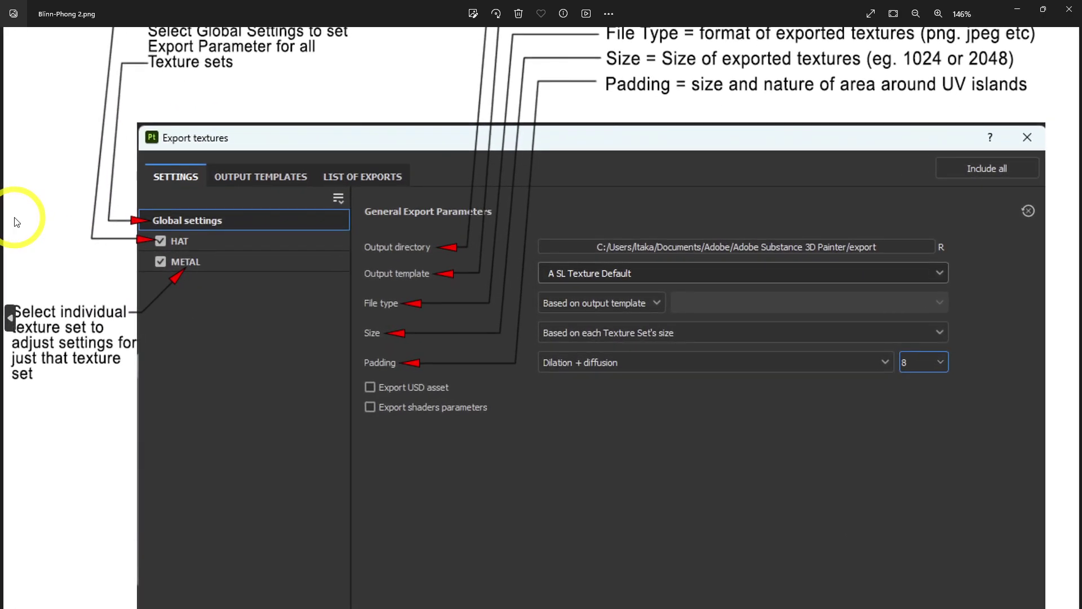
scroll(142, 271, up, 3)
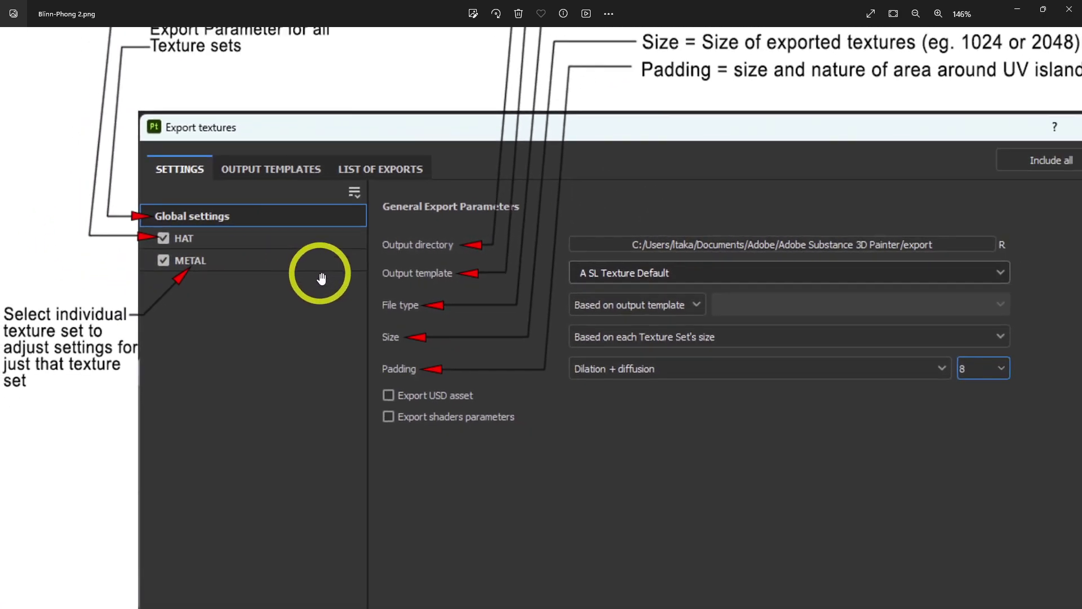
scroll(208, 145, up, 2)
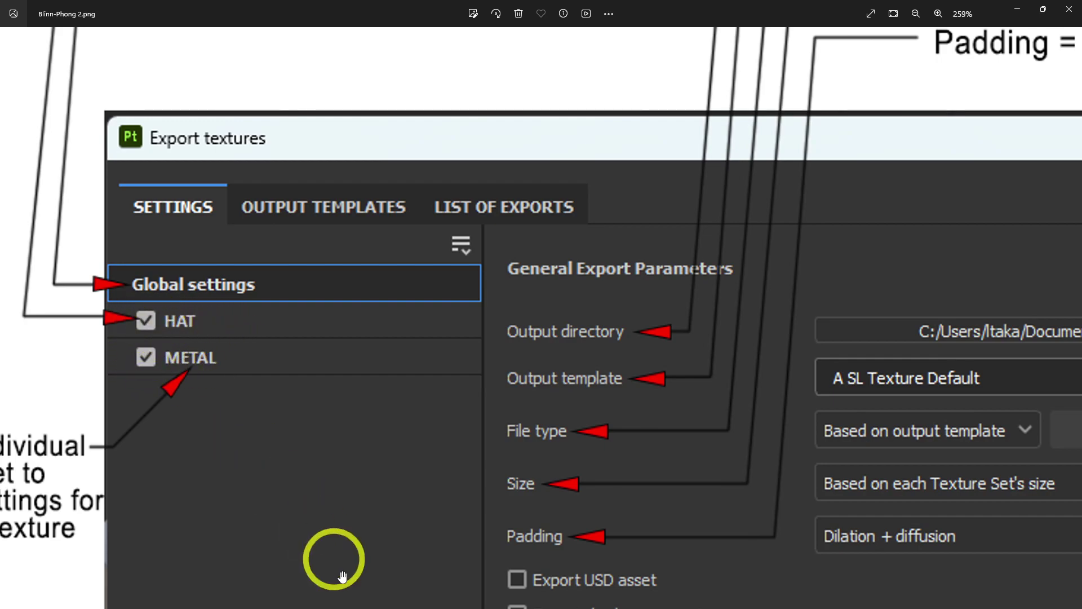
Step: Switch to Discord to check the class call and its chat
mouse_move(392, 599)
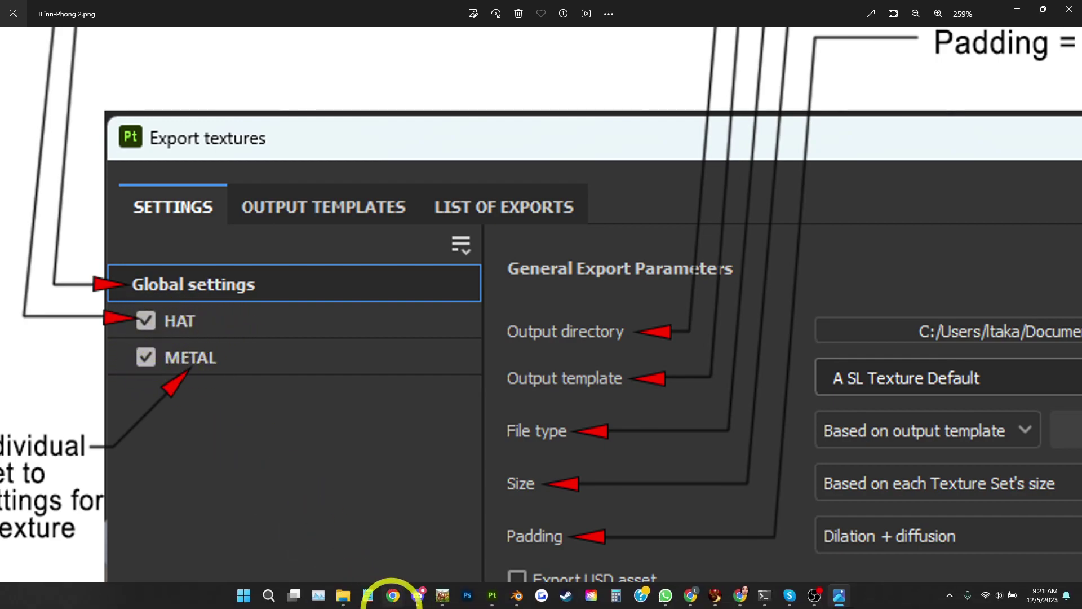
click(417, 595)
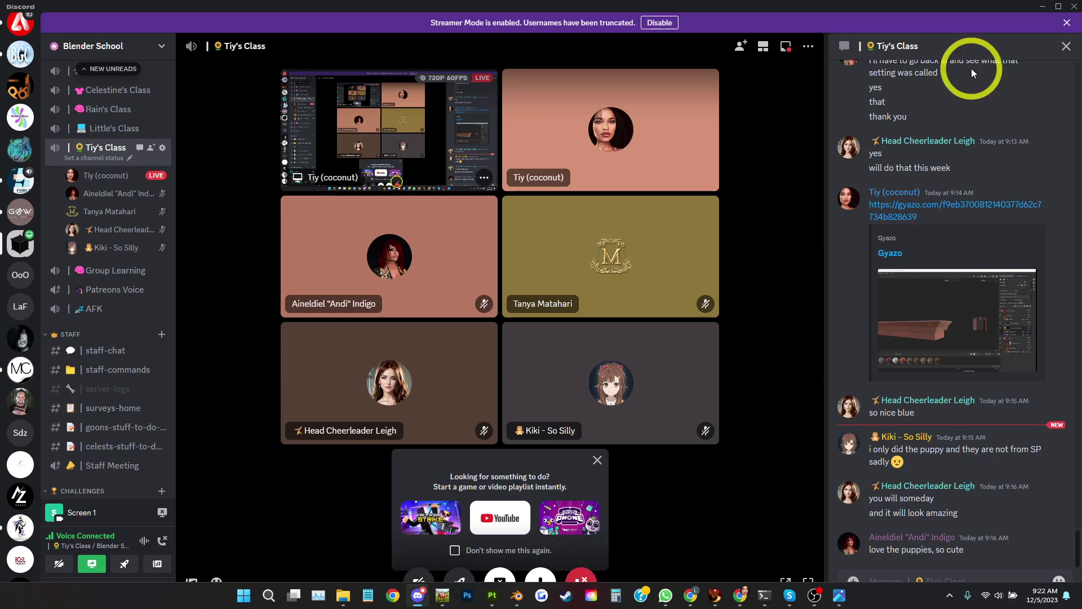
Step: Return from Discord to Blinn-Phong 2.png and examine its Global settings, texture set list and General Export Parameters up close
click(1039, 8)
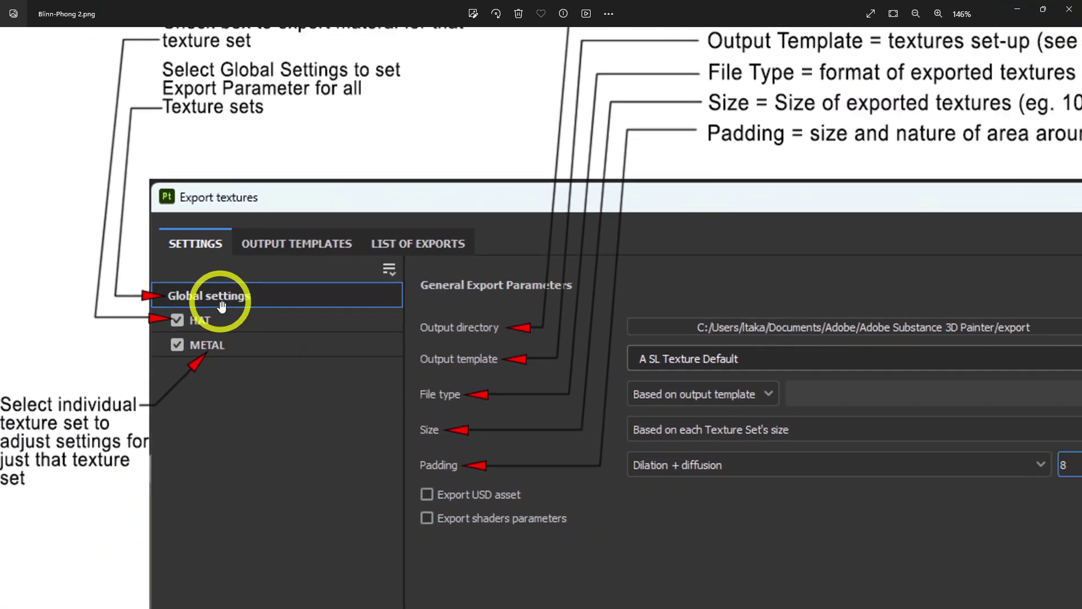
scroll(387, 411, down, 5)
scroll(101, 189, up, 6)
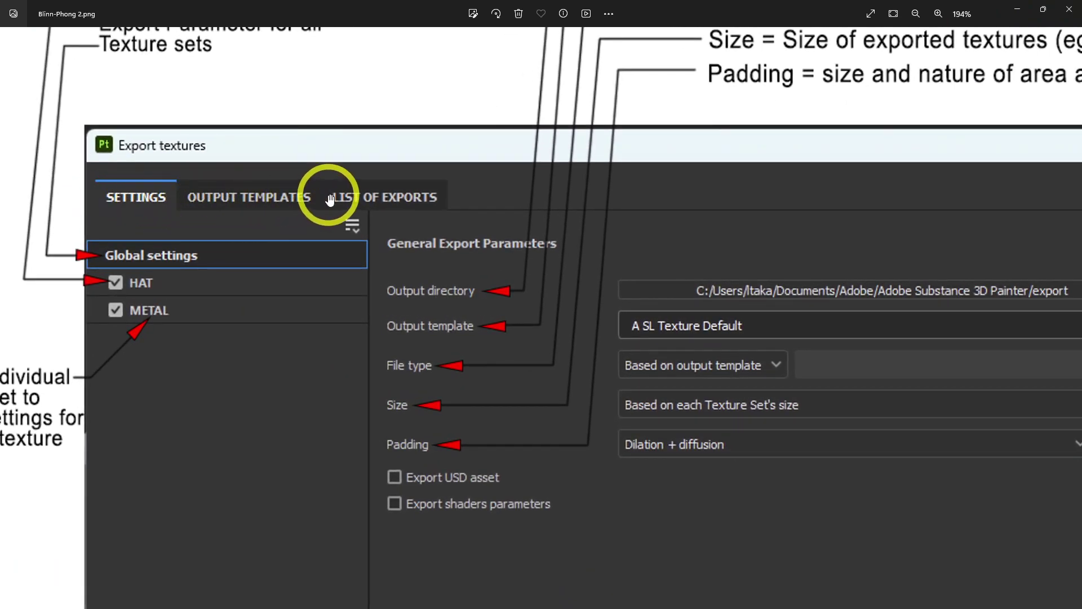
scroll(208, 239, down, 2)
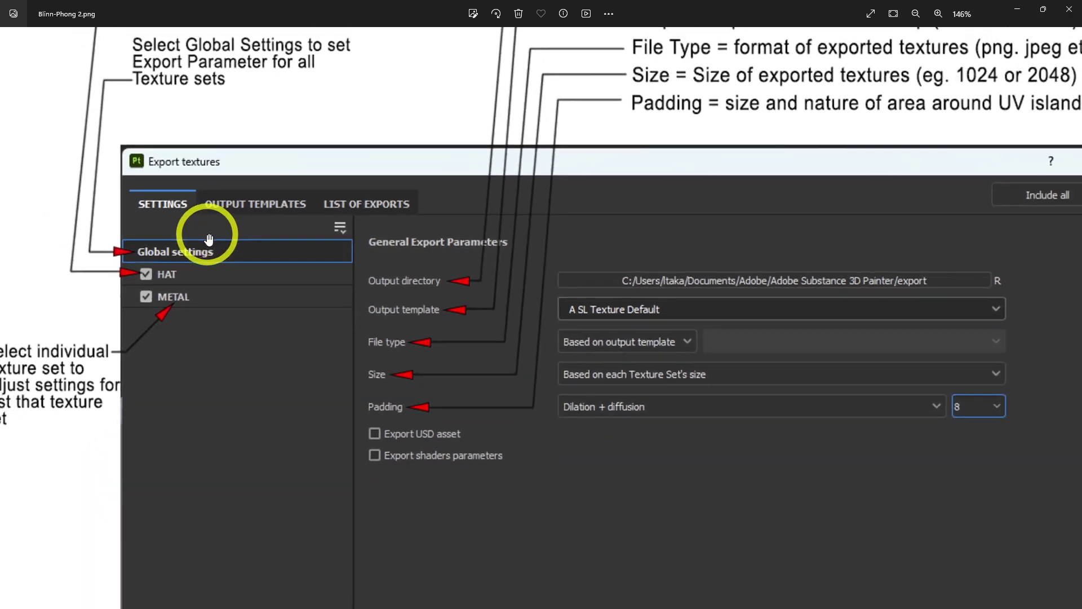
scroll(209, 240, down, 3)
scroll(932, 367, up, 5)
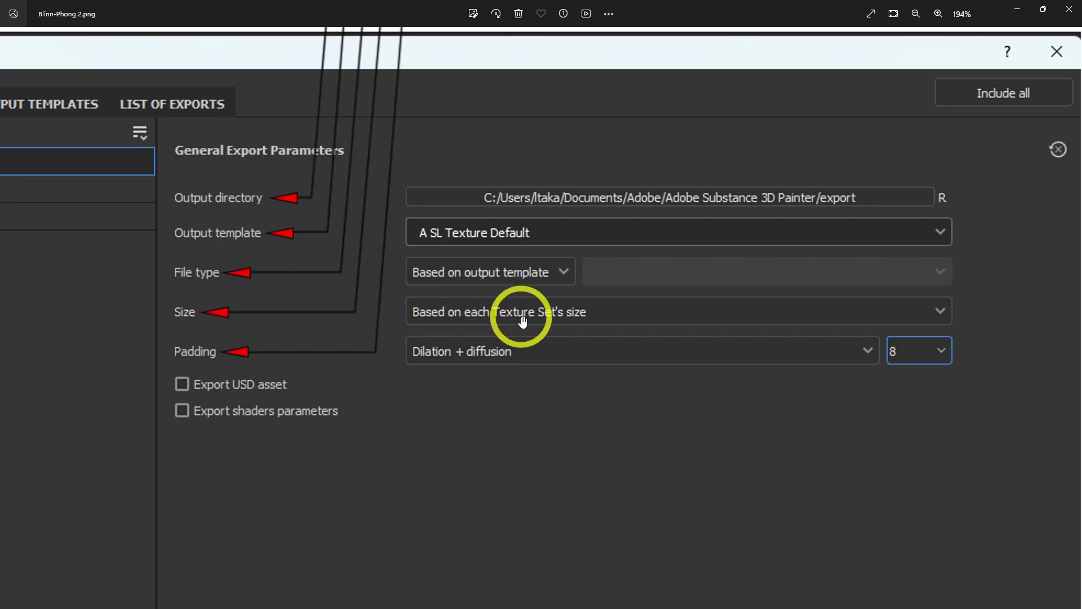
Step: Switch to Firestorm, open the new attendee's private conversation, and reply "yes in DIscord" to the screen-sharing question
mouse_move(601, 607)
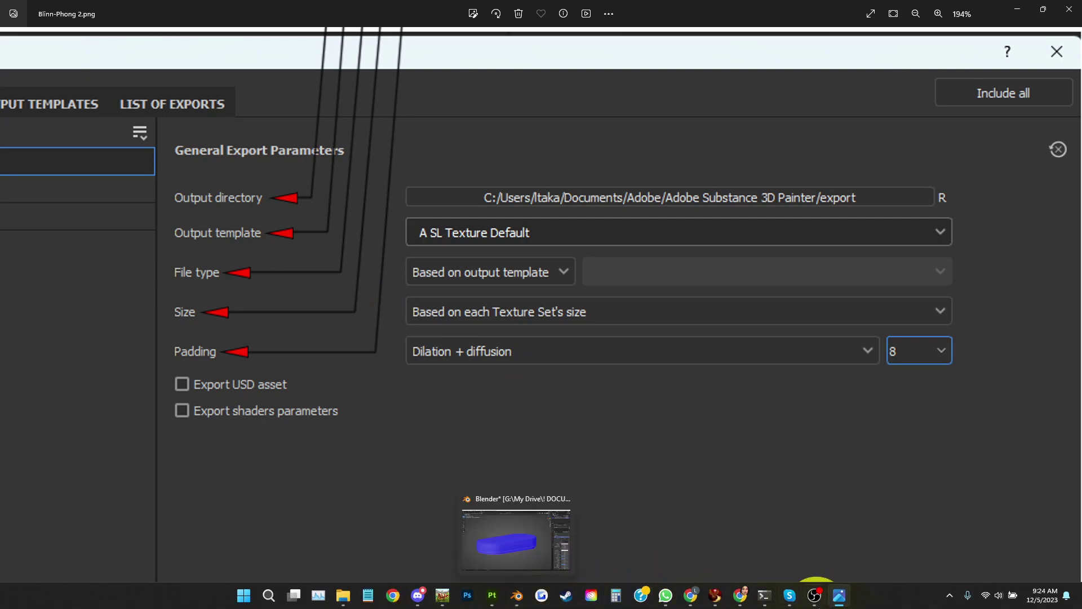
mouse_move(713, 604)
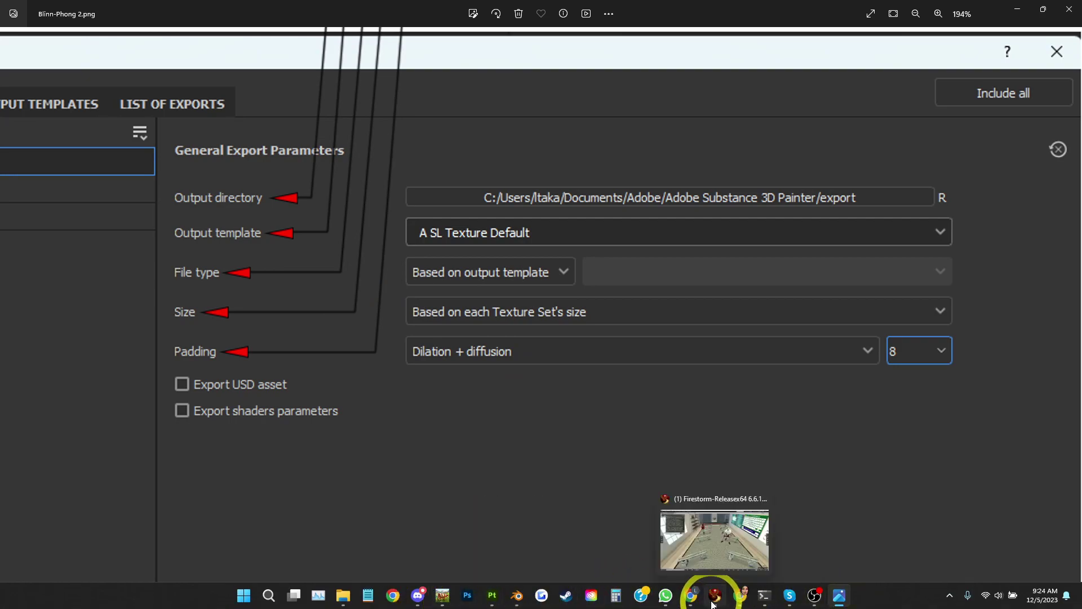
click(715, 599)
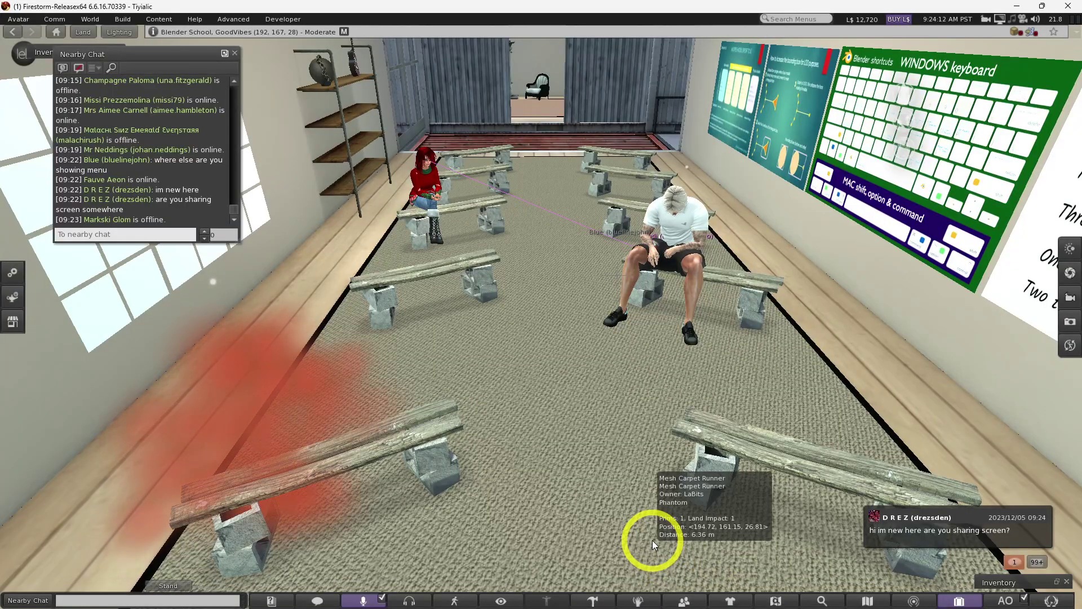
click(317, 602)
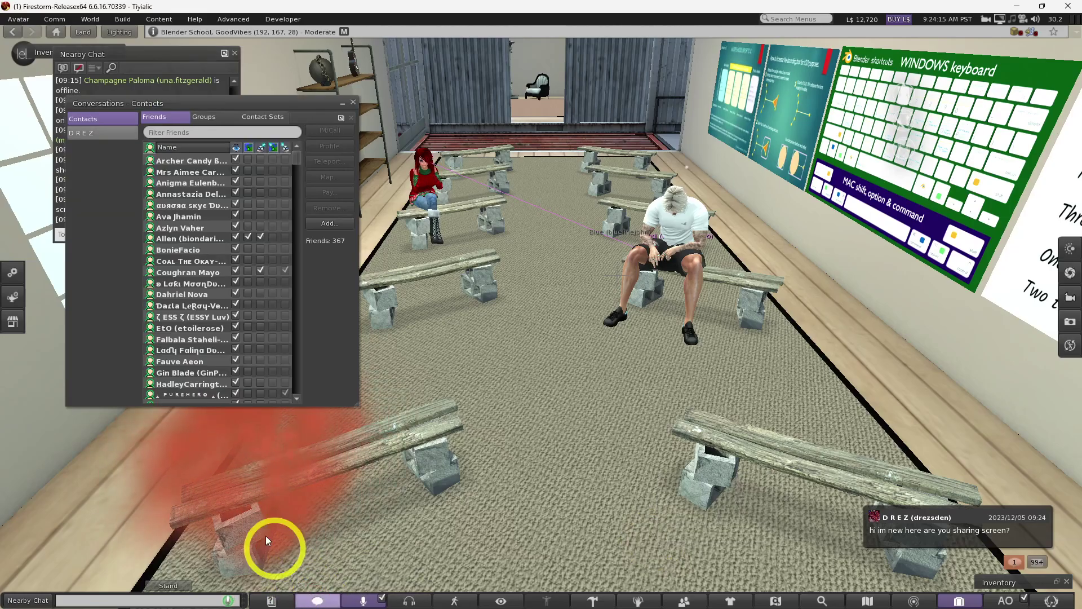
drag(185, 103, 611, 90)
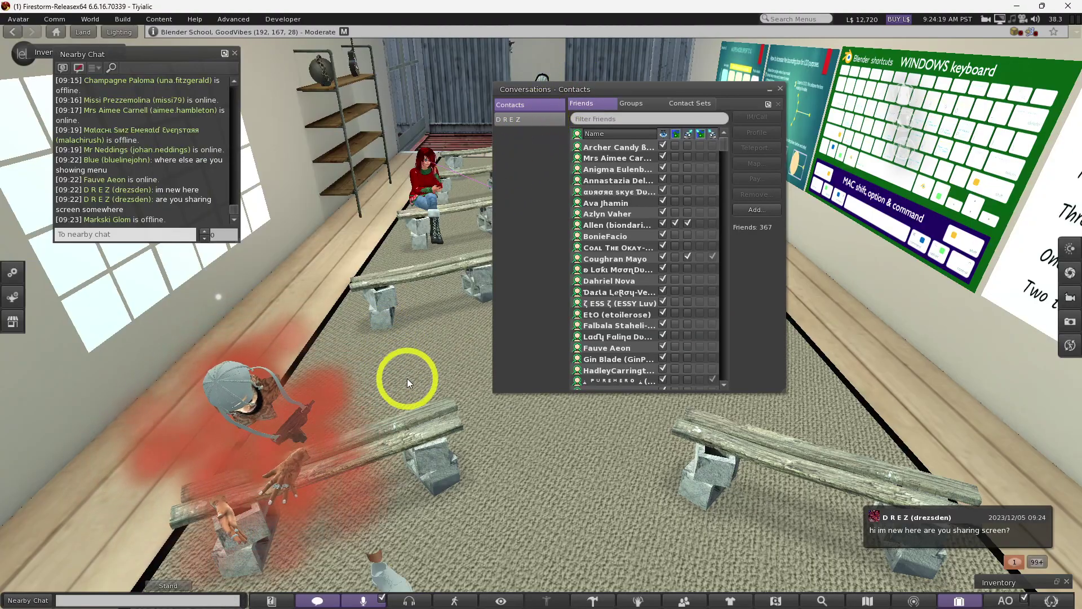
alt+drag(373, 381, 538, 304)
drag(527, 89, 144, 68)
click(148, 97)
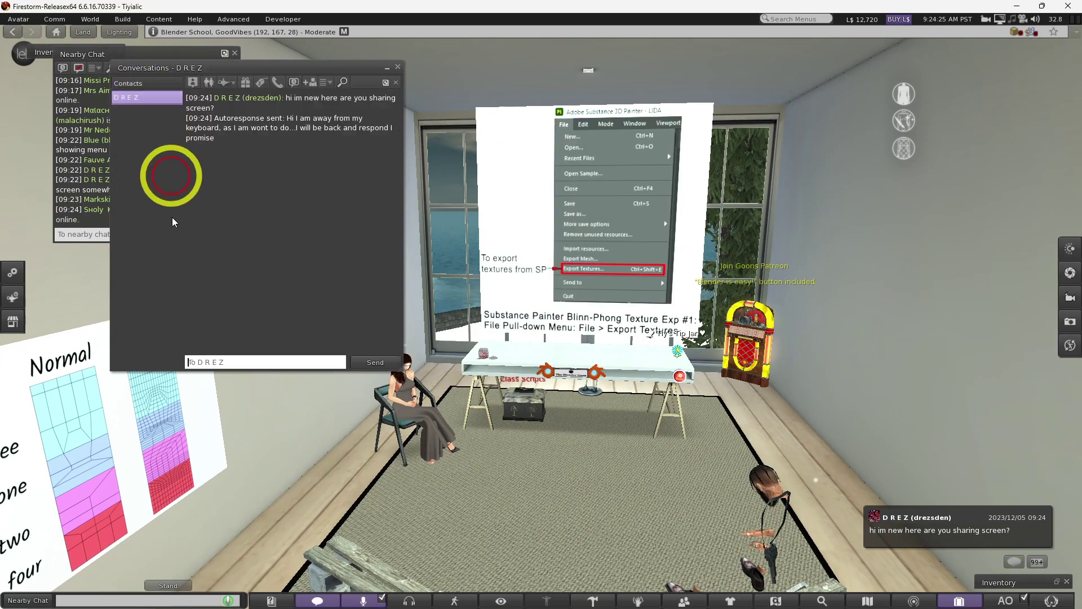
text(ye)
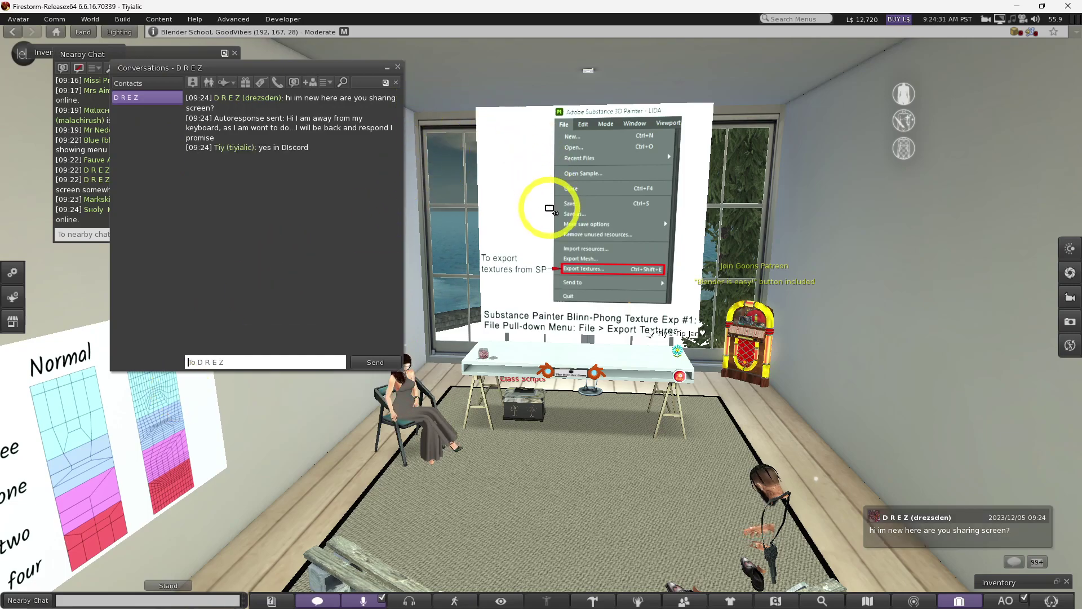
Step: Focus the camera on the in-world Blinn-Phong Texture Exp #1 board and close the private conversation
click(539, 291)
scroll(542, 299, up, 3)
scroll(549, 285, down, 2)
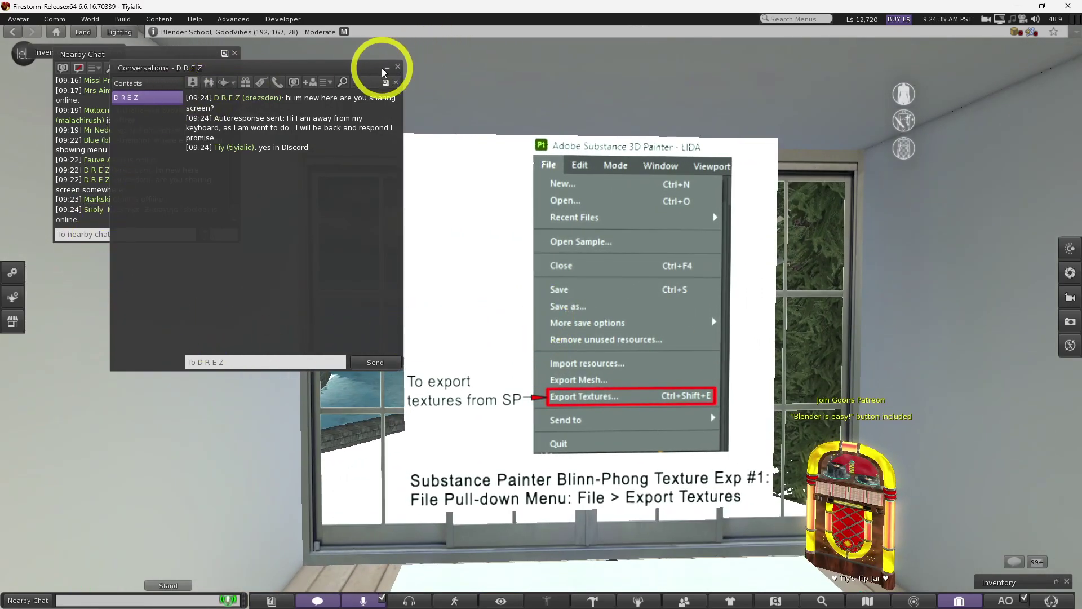
click(397, 67)
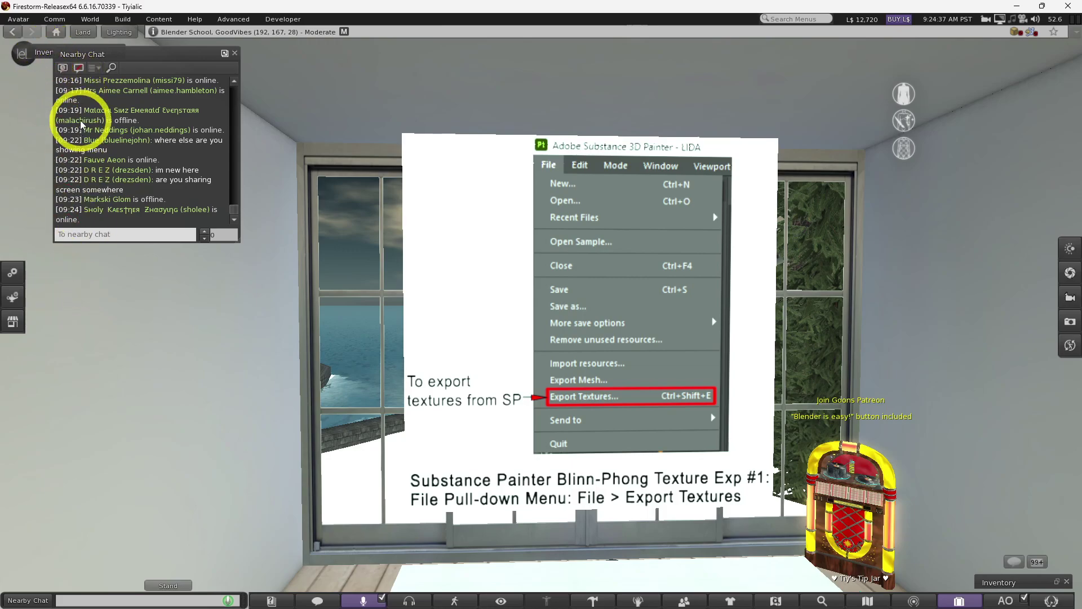
click(180, 76)
click(220, 387)
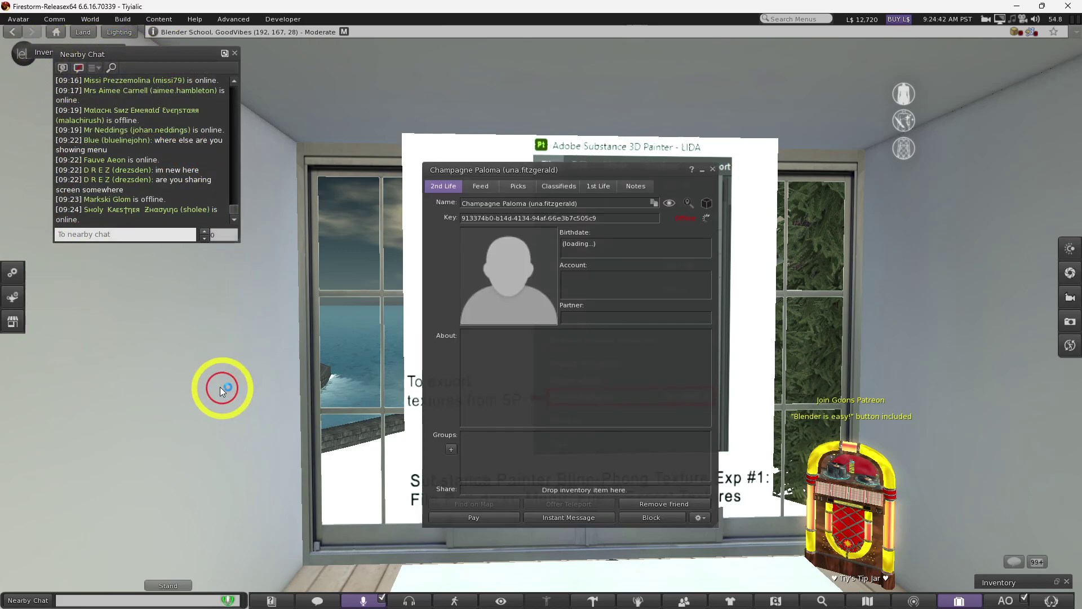
click(712, 169)
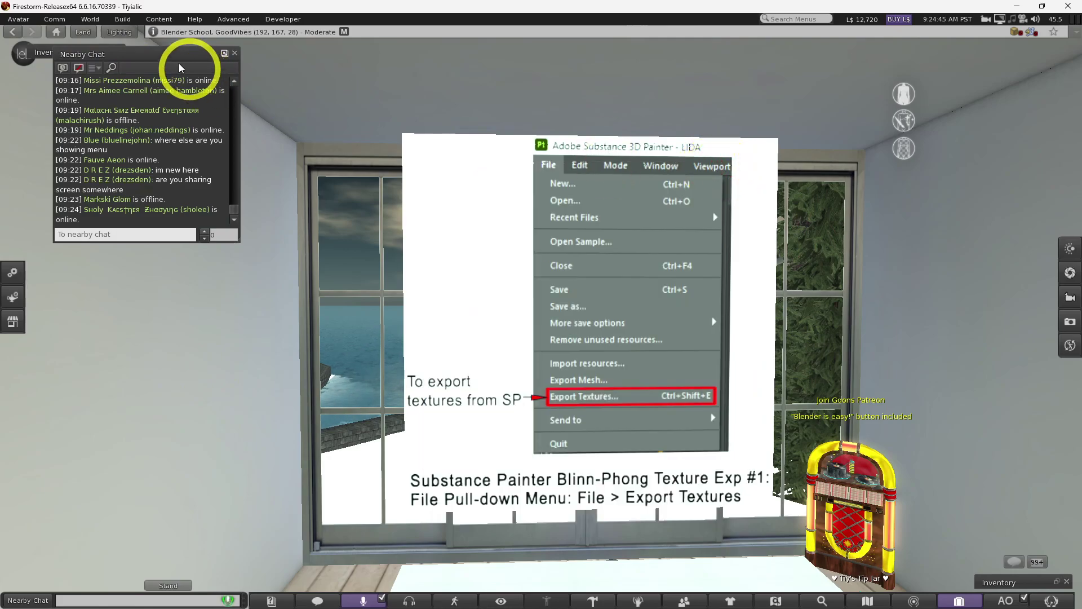
Step: Move the nearby chat aside and apply the Blinn-Phong 2 texture from the inventory's GRAPHICS folder to the in-world display board
drag(181, 54, 299, 84)
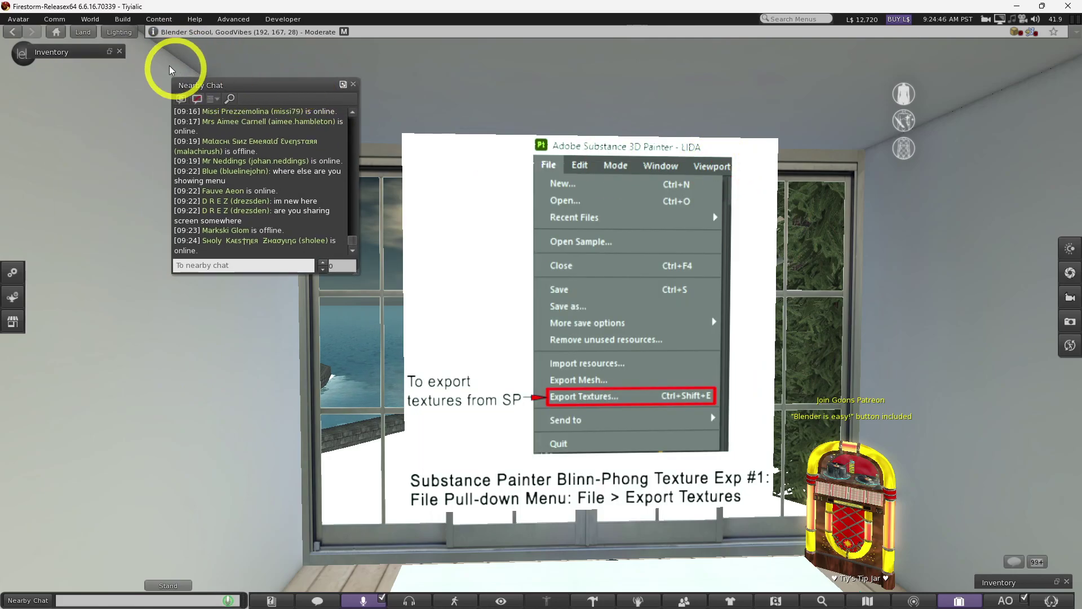
click(108, 53)
drag(121, 303, 579, 345)
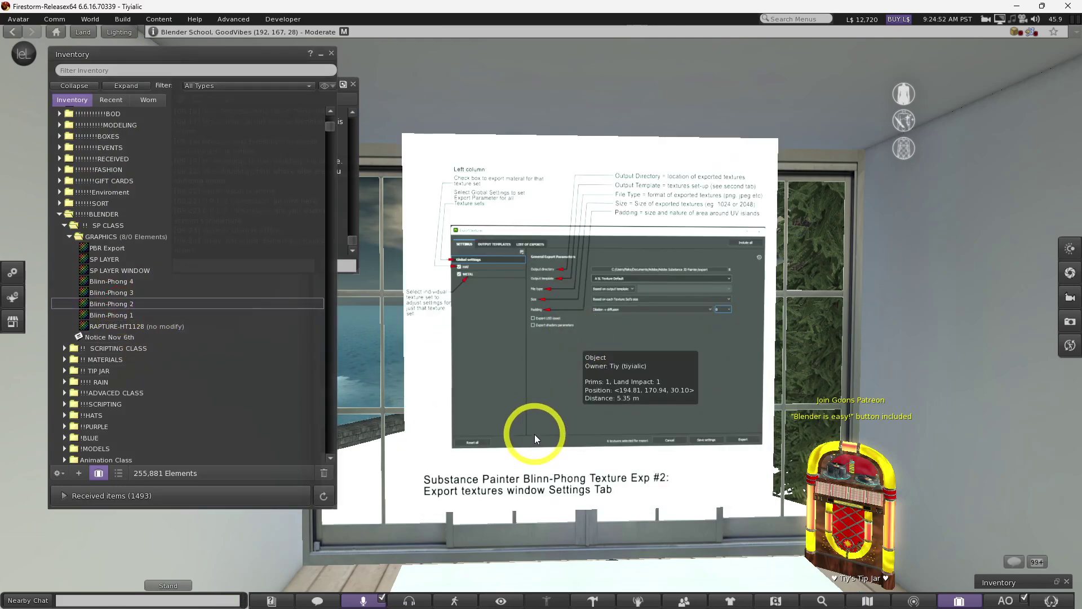
scroll(513, 315, up, 3)
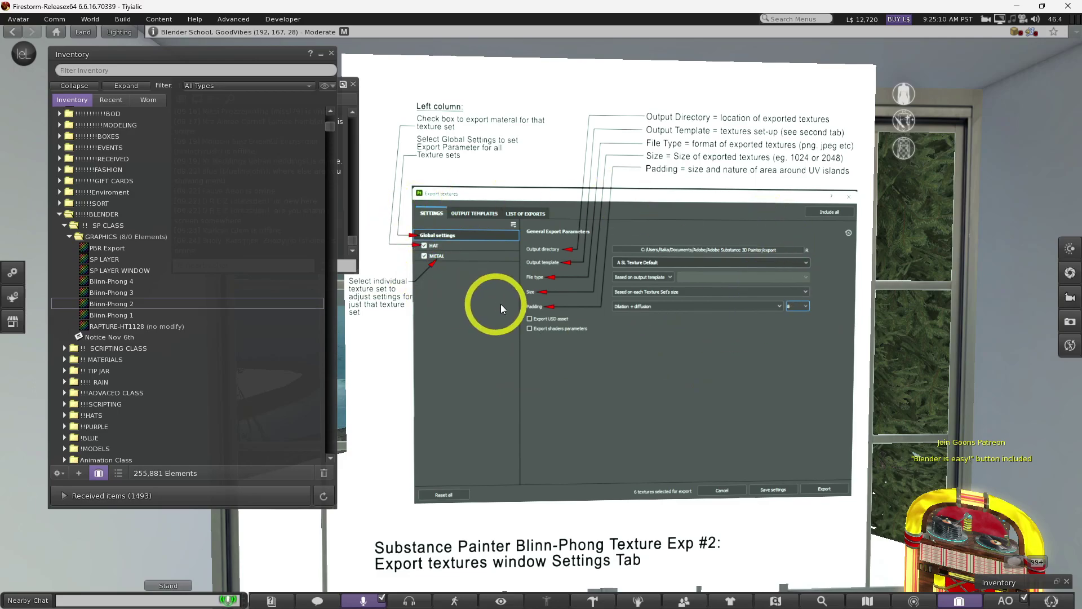
Step: Switch to the image viewer showing Blinn-Phong 2.png, check the class call in Discord, and return to the image
mouse_move(450, 602)
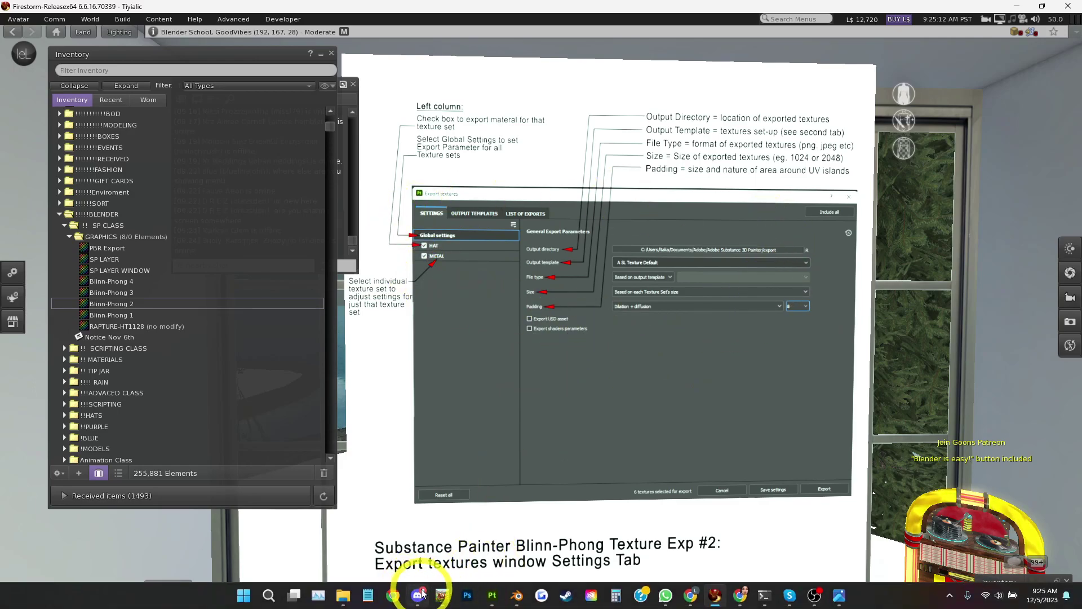
click(838, 599)
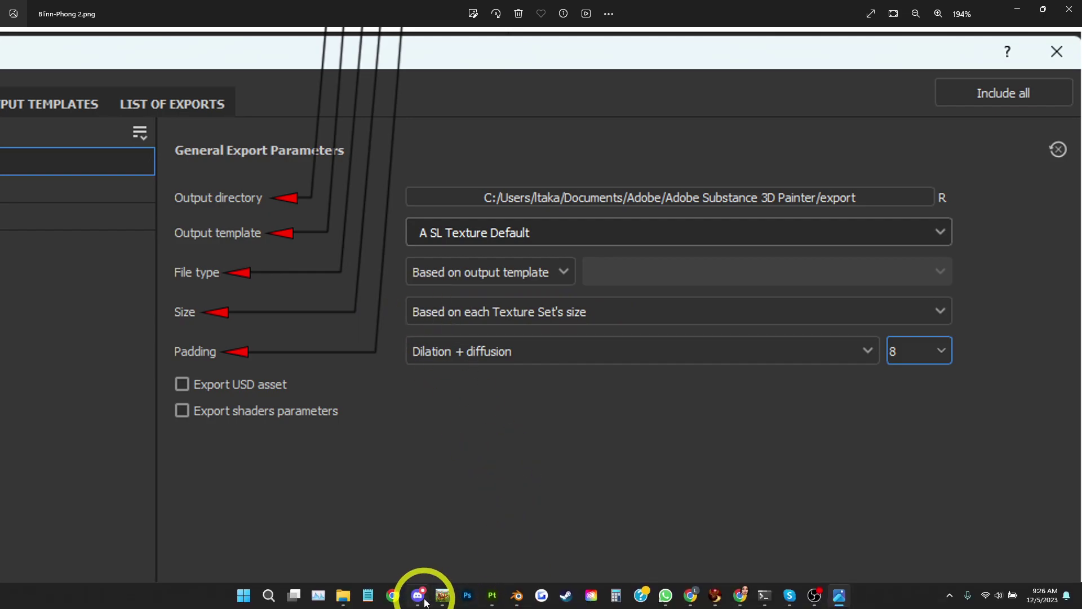
click(423, 600)
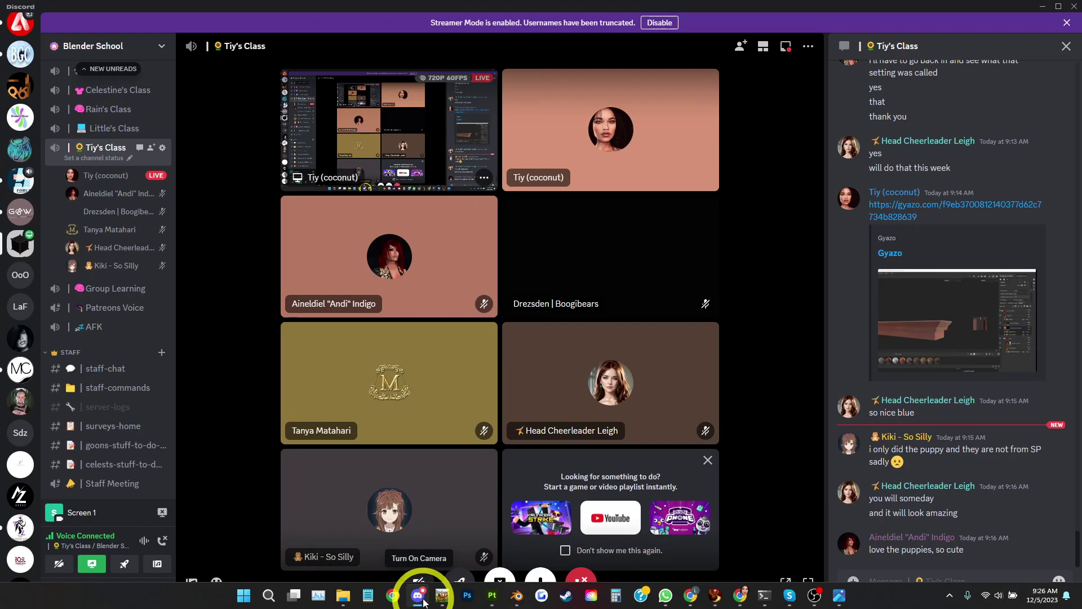
click(423, 600)
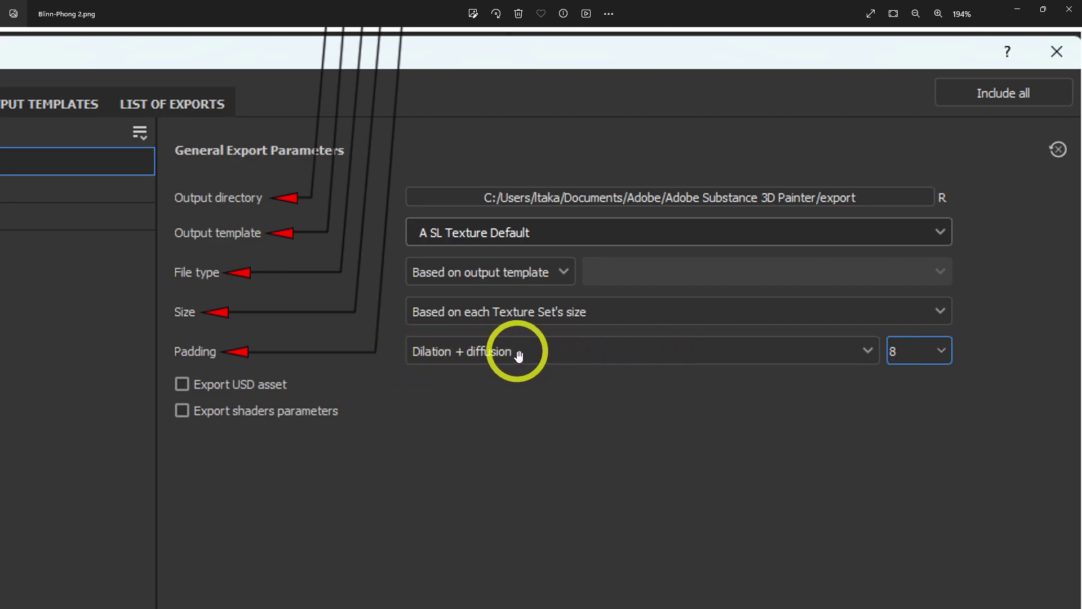
Step: Switch to Substance 3D Painter and expand the Padding options in the Export textures settings to examine them
mouse_move(411, 600)
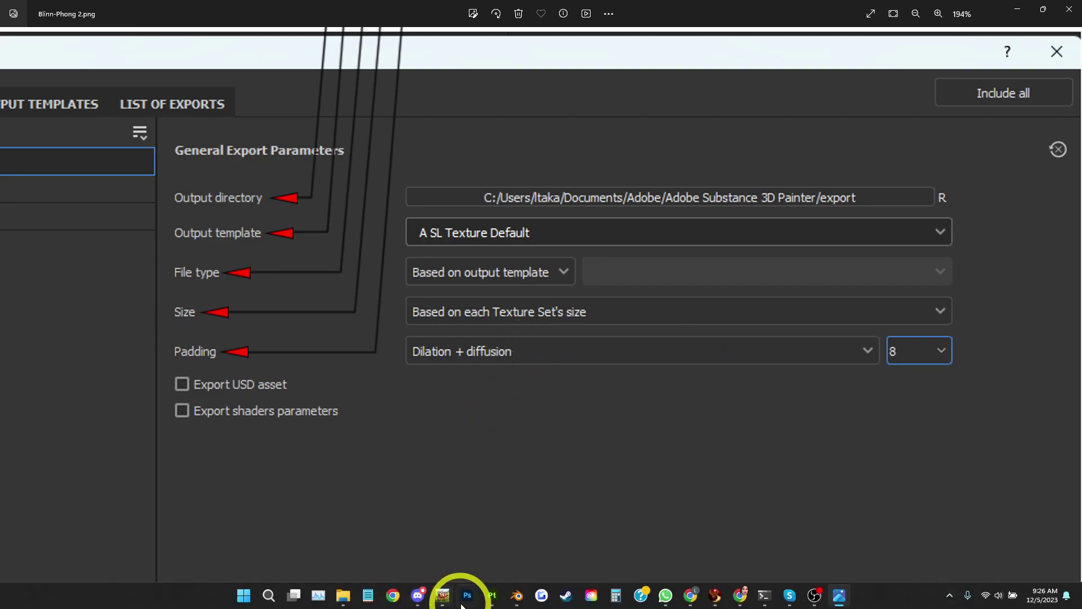
click(492, 598)
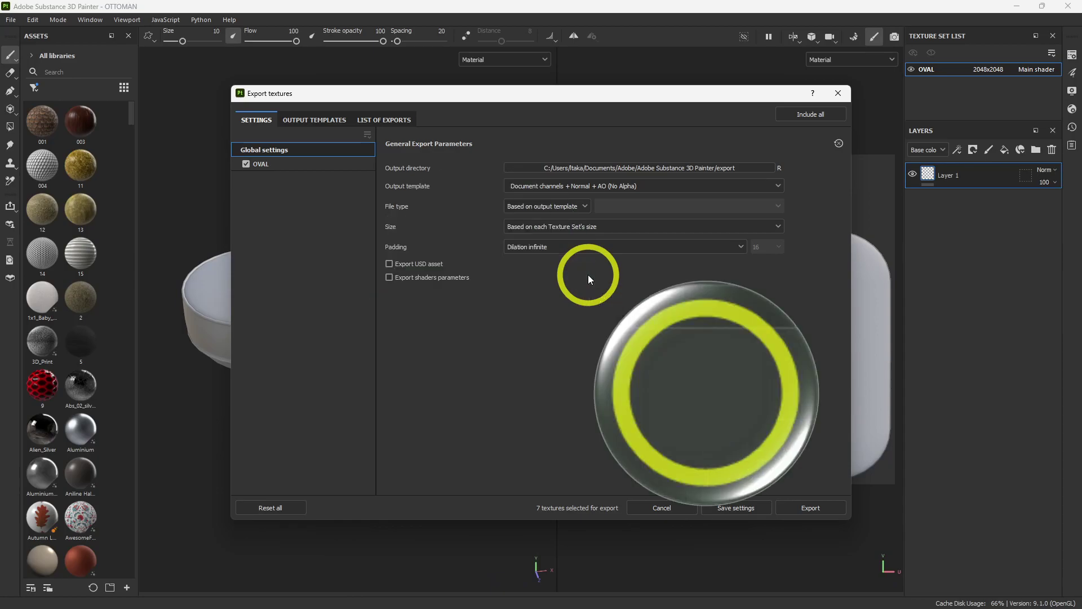
click(536, 248)
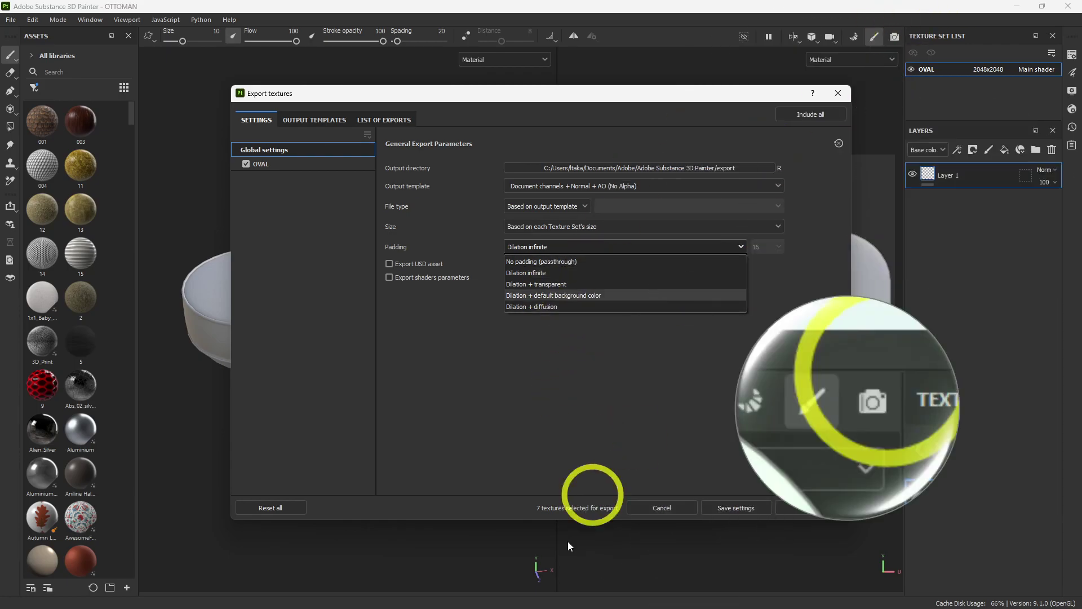
Step: Switch back to Blinn-Phong 2.png and examine the labelled explanations of the file type, size and padding settings
mouse_move(514, 589)
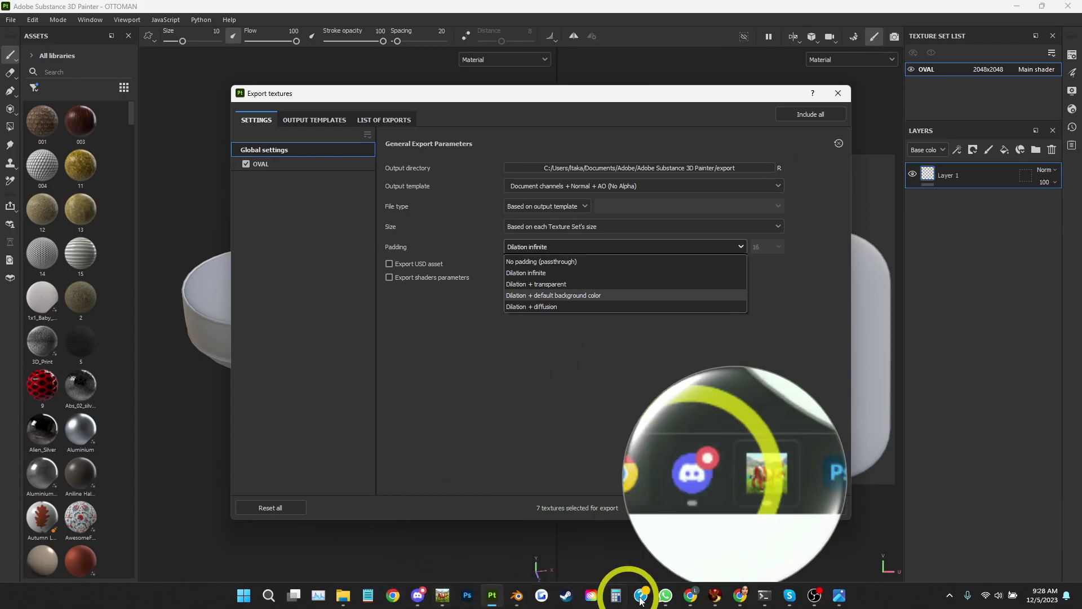
click(838, 597)
scroll(349, 492, down, 1)
scroll(395, 490, down, 3)
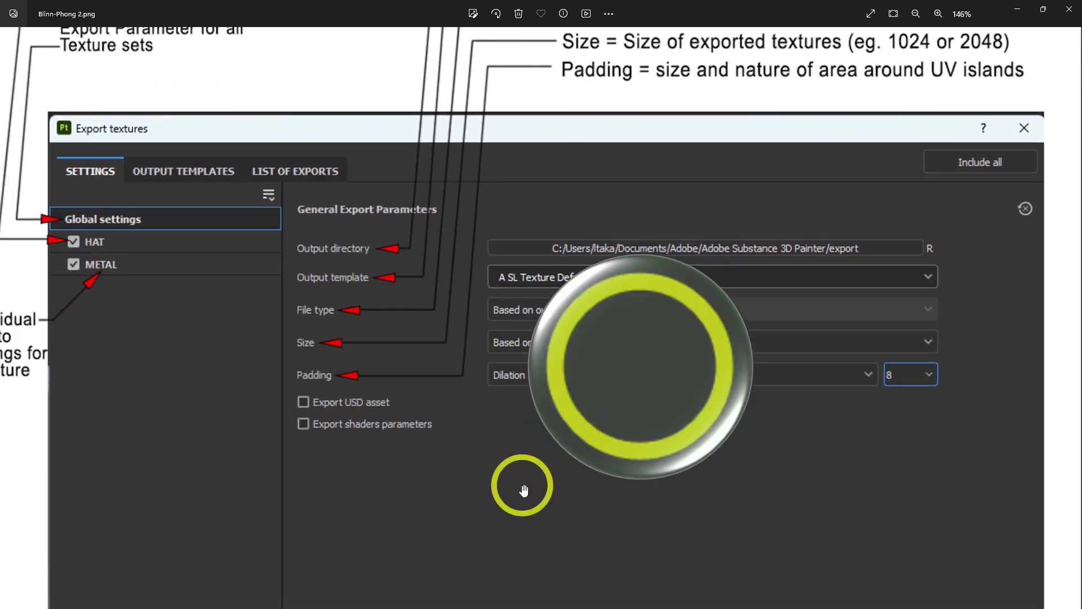
scroll(518, 482, up, 1)
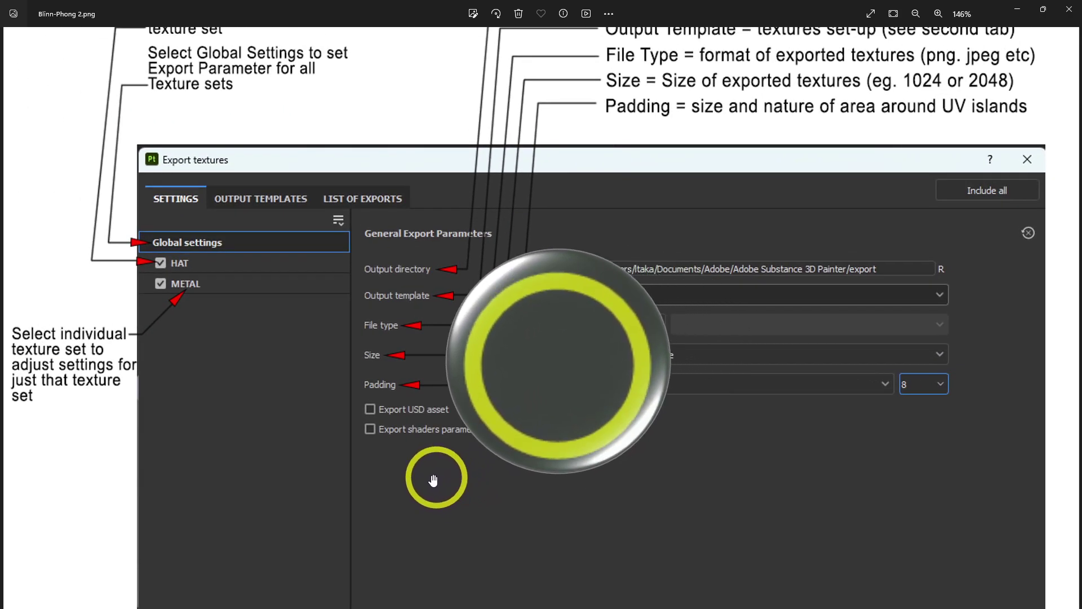
scroll(355, 416, down, 2)
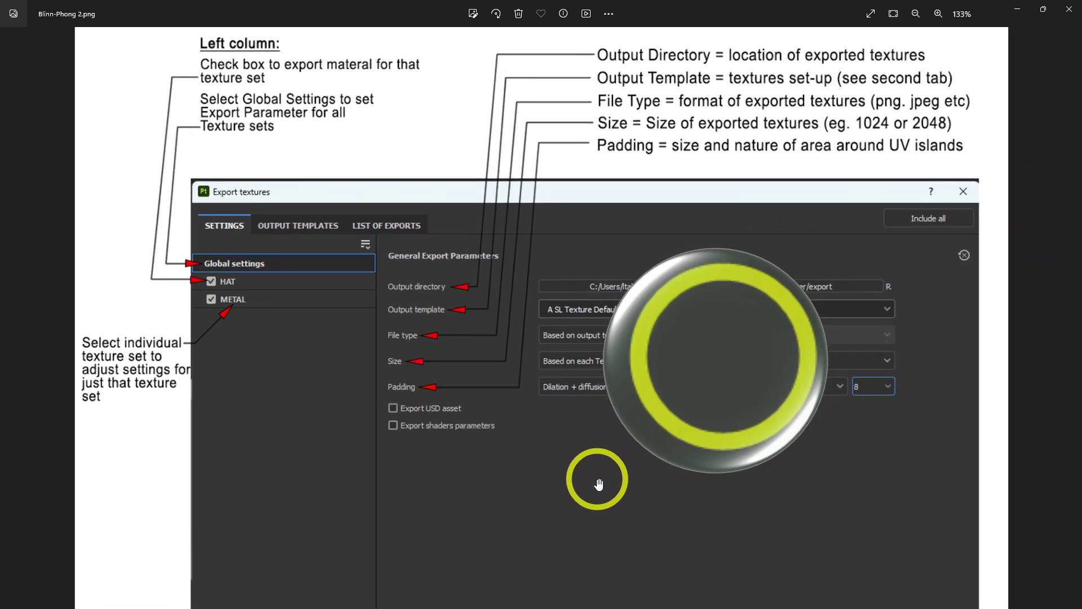
scroll(598, 480, up, 1)
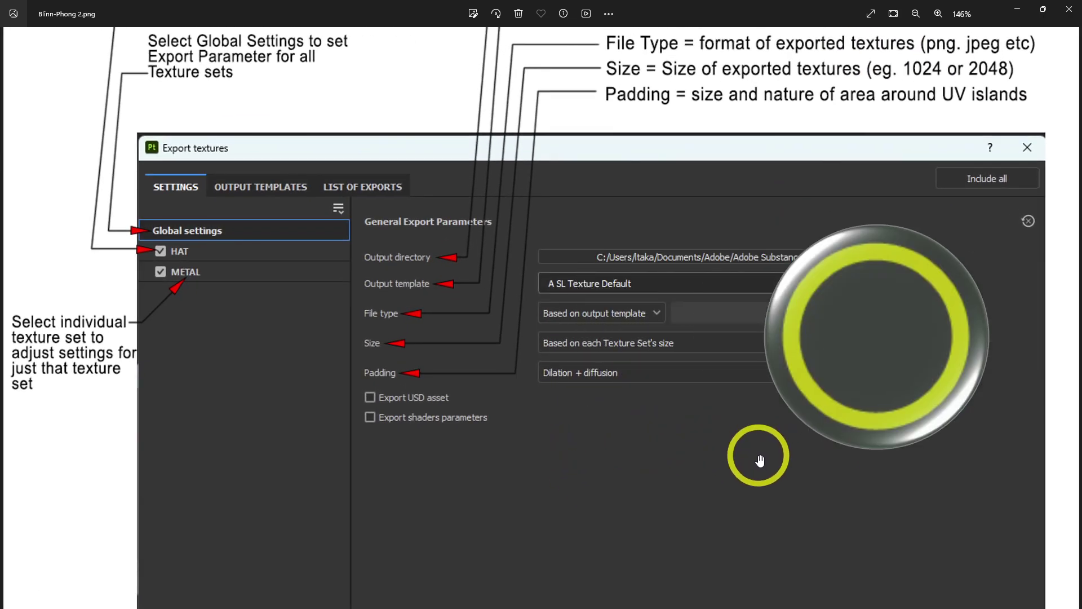
scroll(758, 456, down, 1)
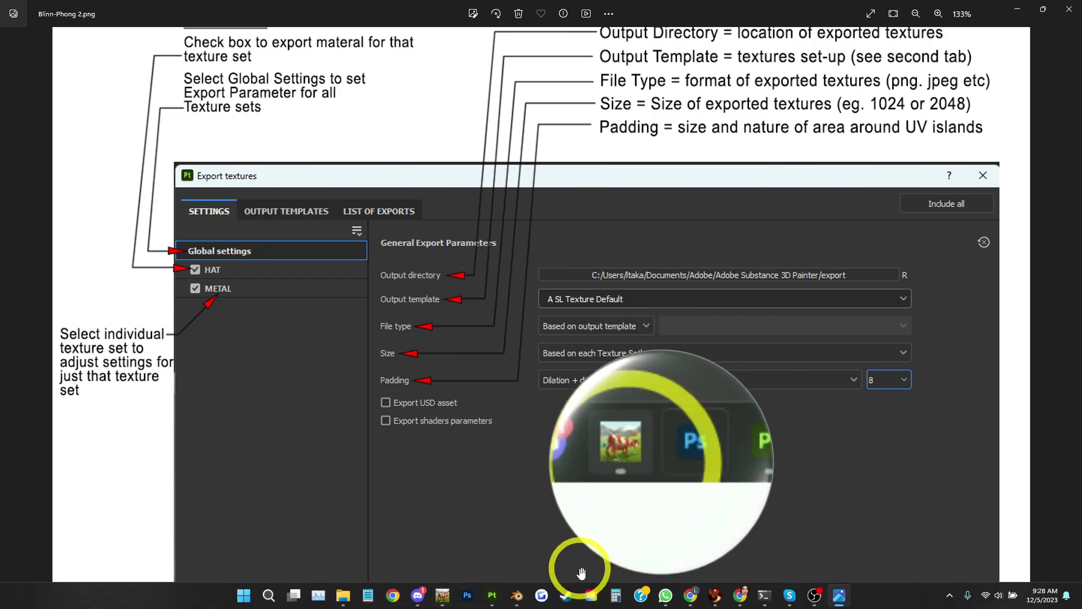
Step: Fit Blinn-Phong 2.png to the window and open Blinn-Phong 3.png to show the Output Templates settings
mouse_move(789, 596)
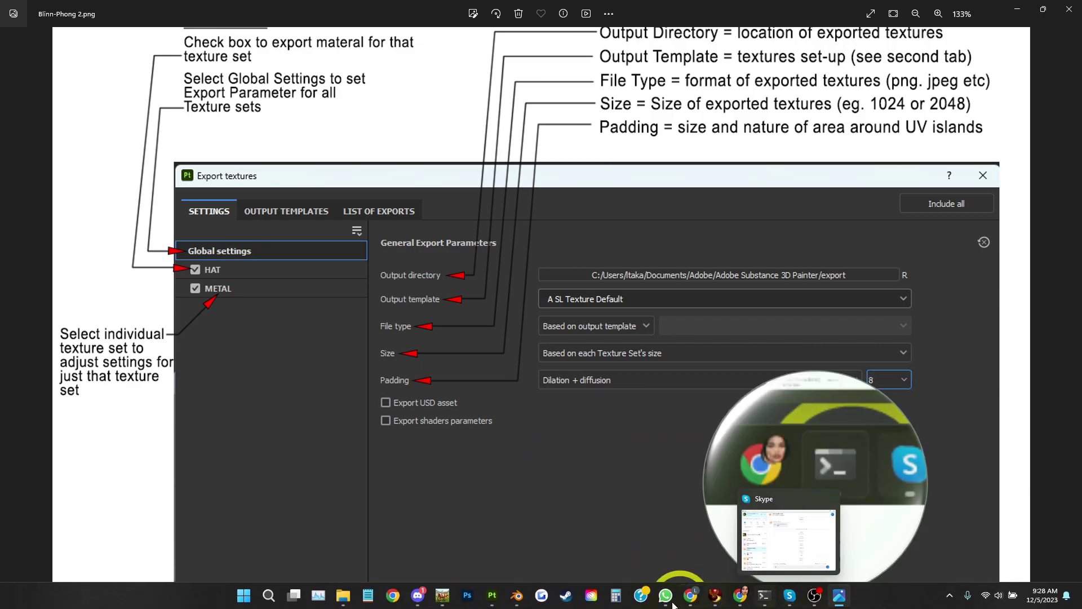
scroll(389, 451, down, 5)
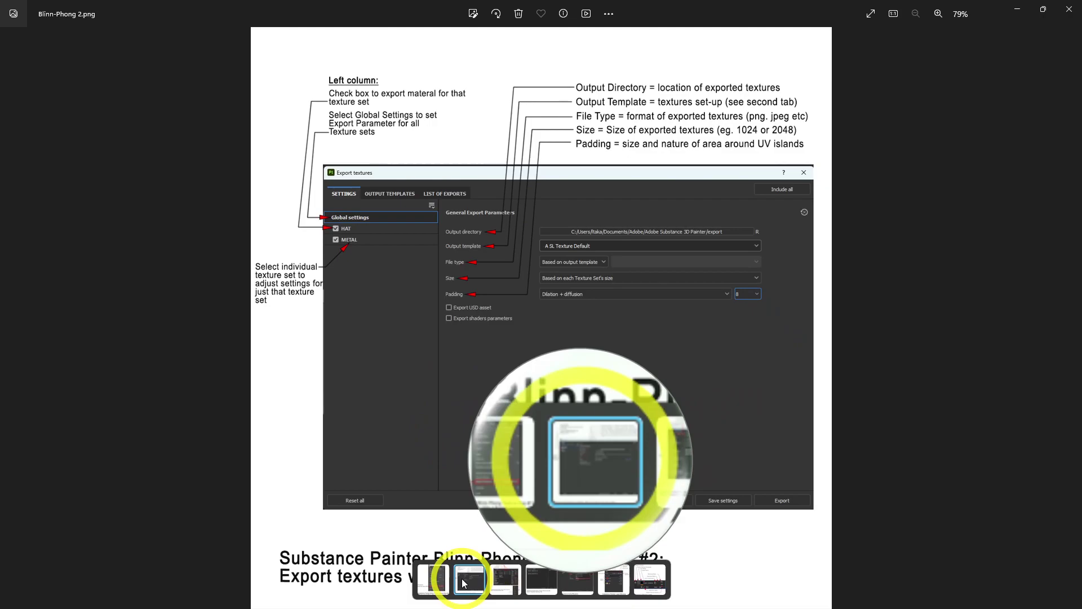
click(507, 581)
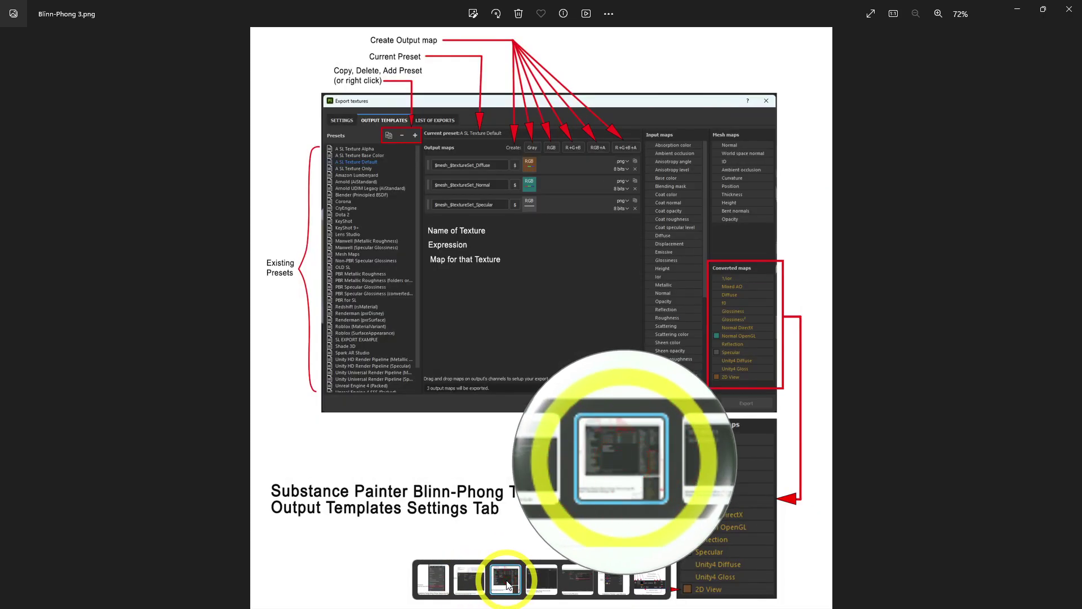
mouse_move(544, 603)
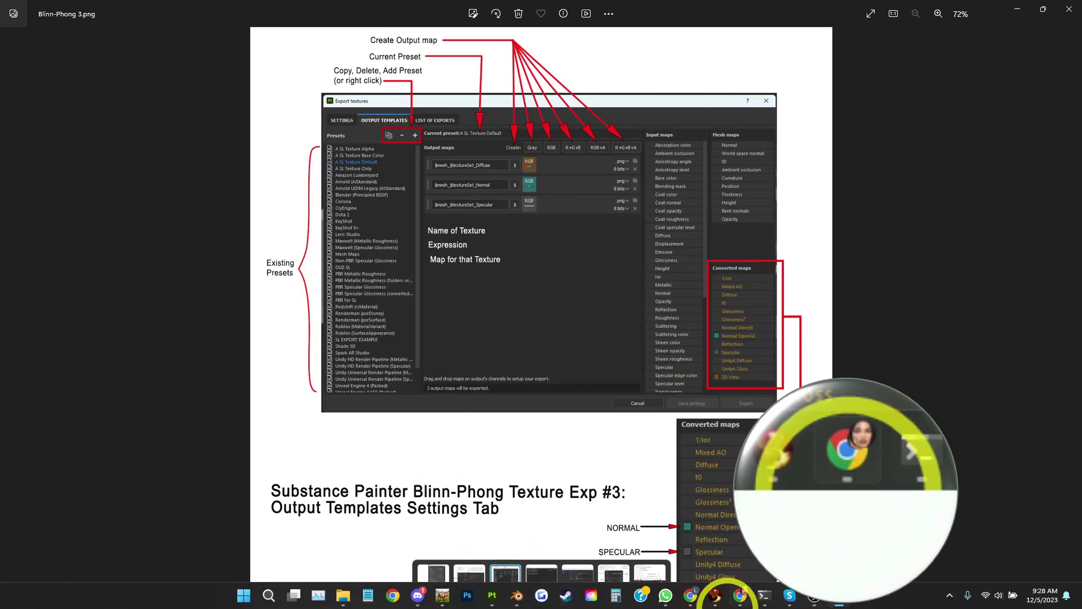
Step: Switch to Firestorm and apply the Blinn-Phong 3 texture from the inventory's GRAPHICS folder to the in-world display board
click(715, 595)
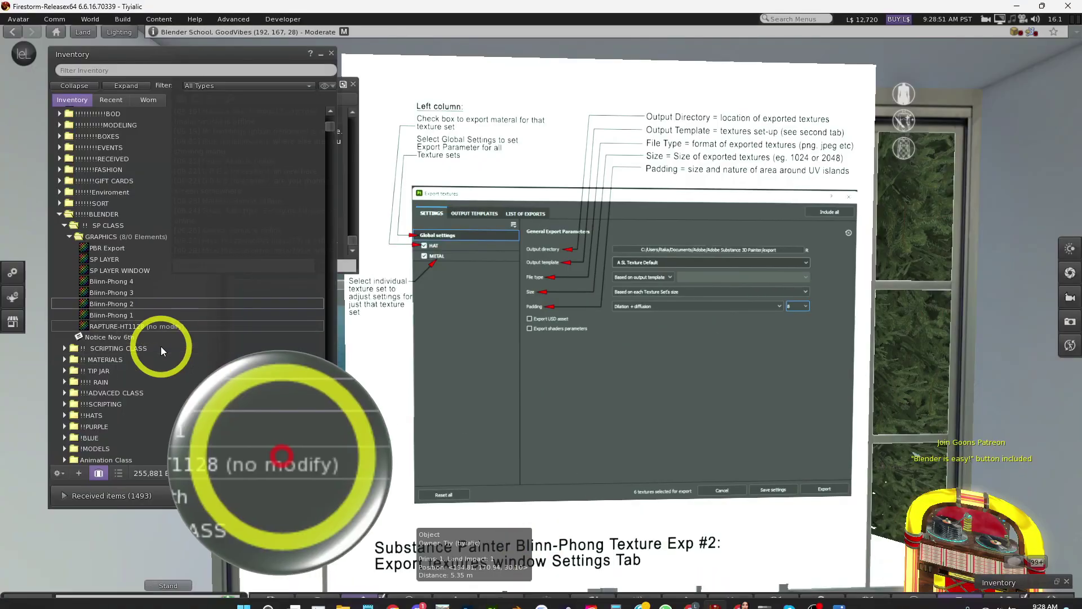
click(120, 293)
drag(133, 297, 535, 339)
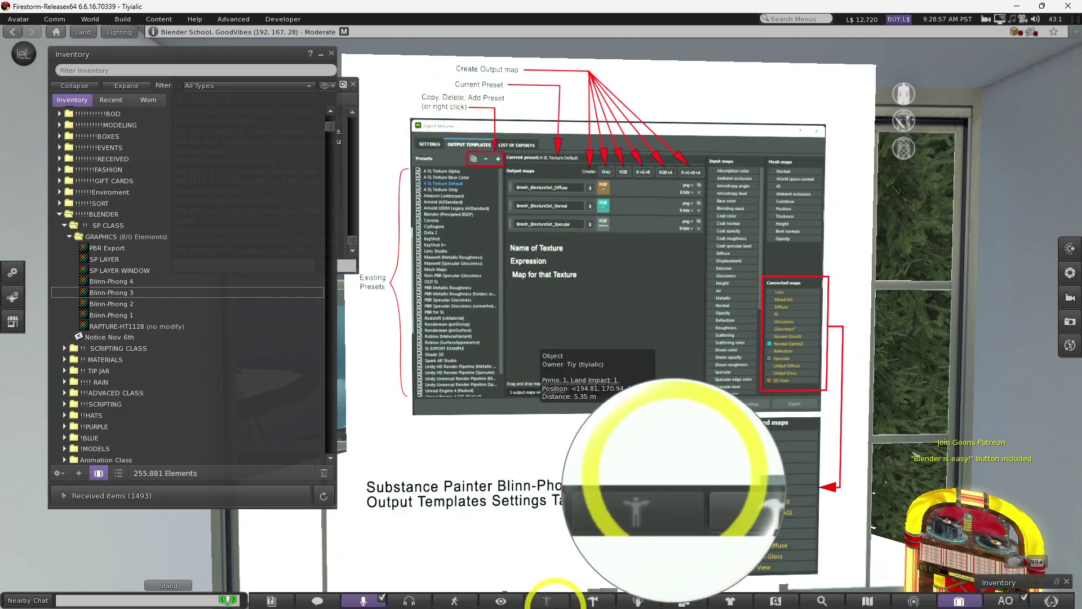
Step: Switch to Substance 3D Painter and show the Output Templates settings in the Export textures window
mouse_move(558, 601)
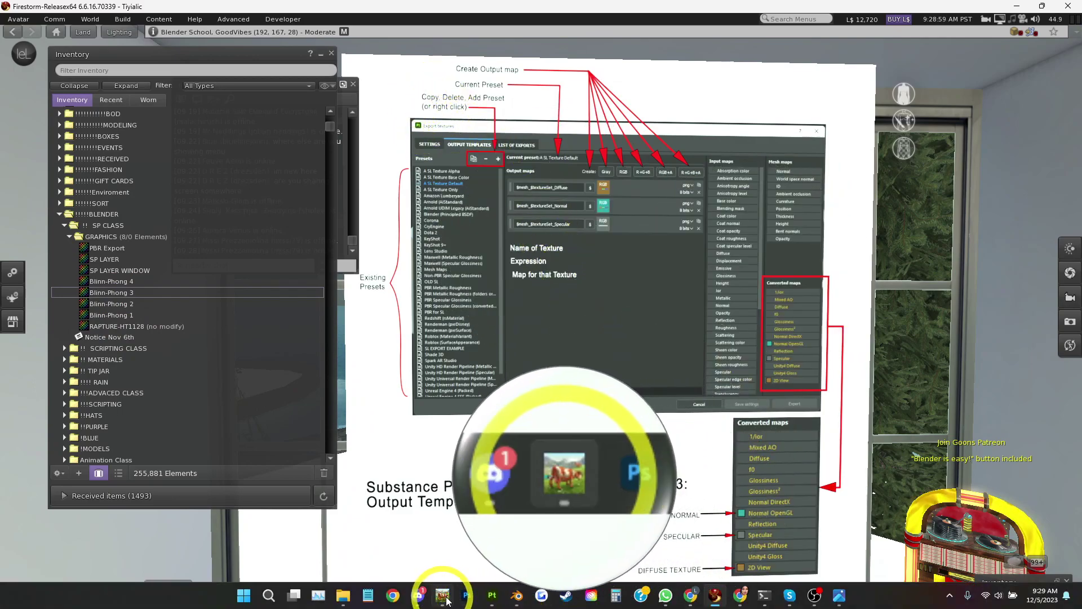
mouse_move(490, 599)
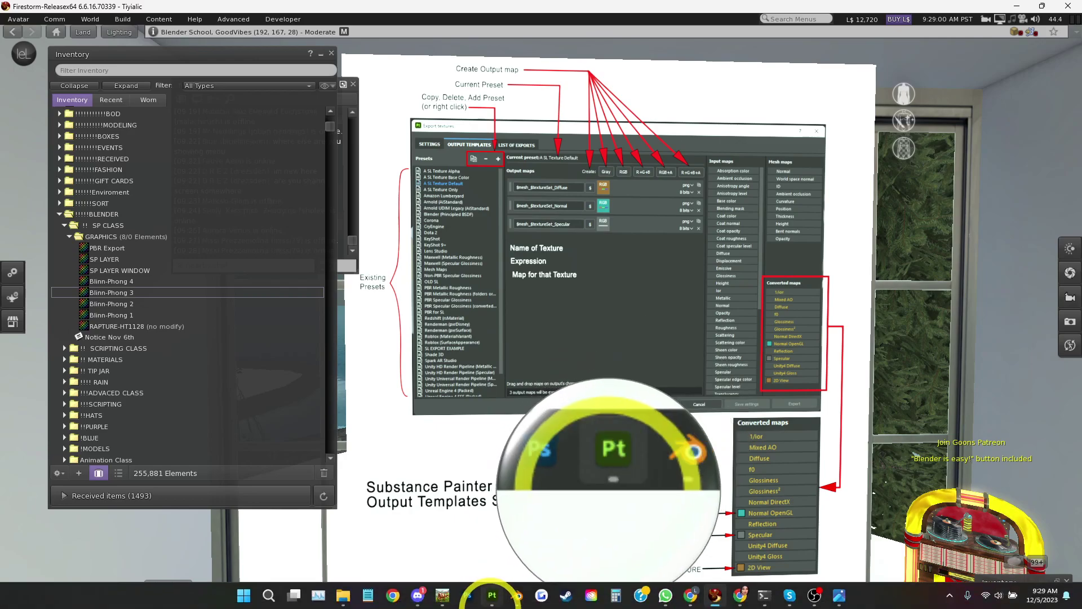
click(491, 598)
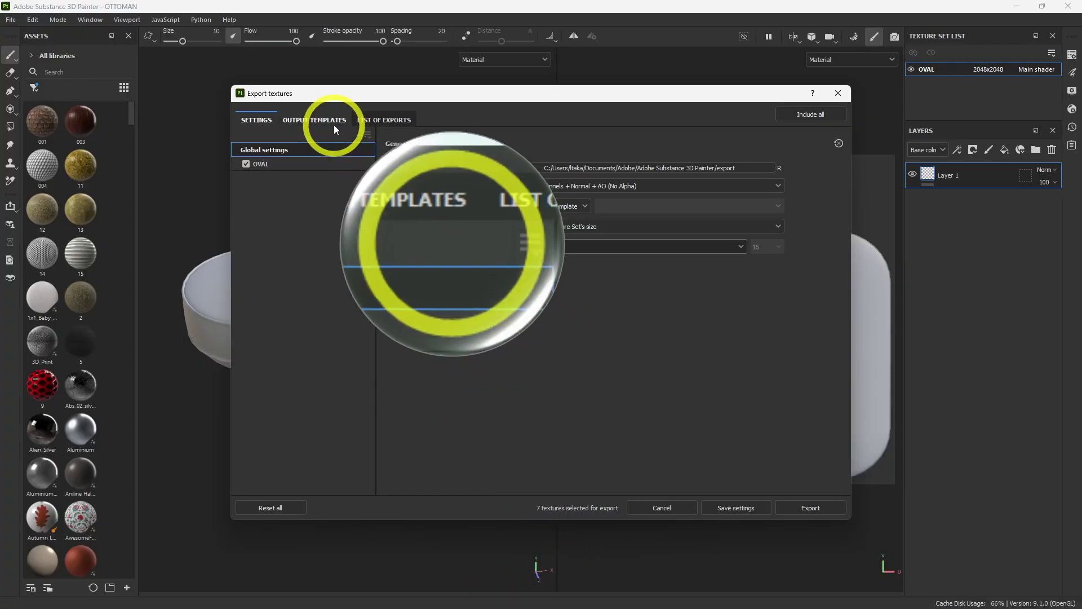
click(333, 126)
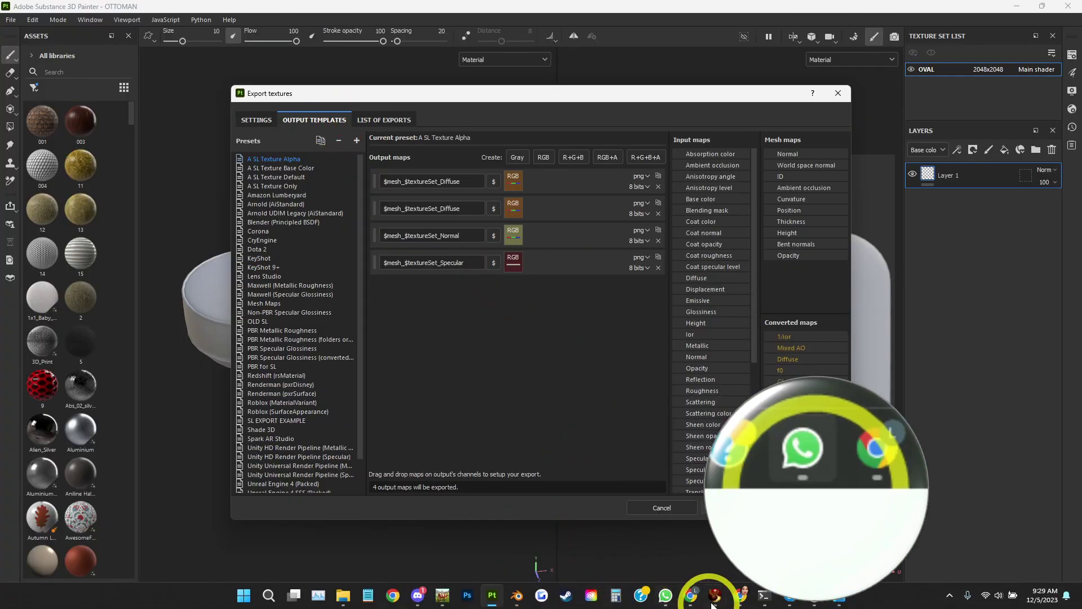
Step: Switch to the image viewer and examine the labelled output maps, presets and converted maps in Blinn-Phong 3.png
mouse_move(822, 597)
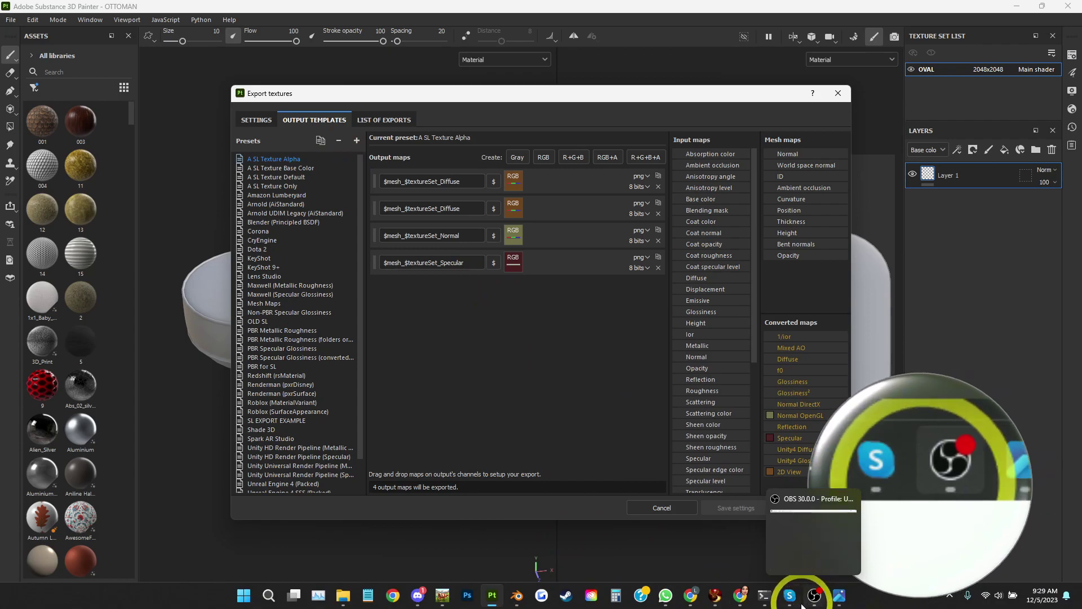
mouse_move(499, 605)
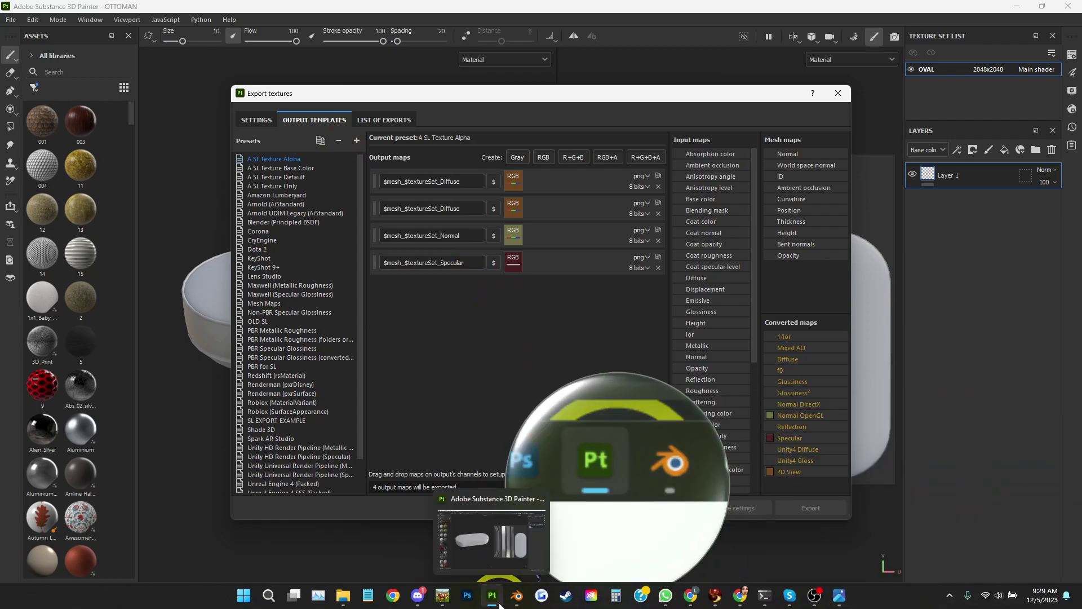
click(839, 596)
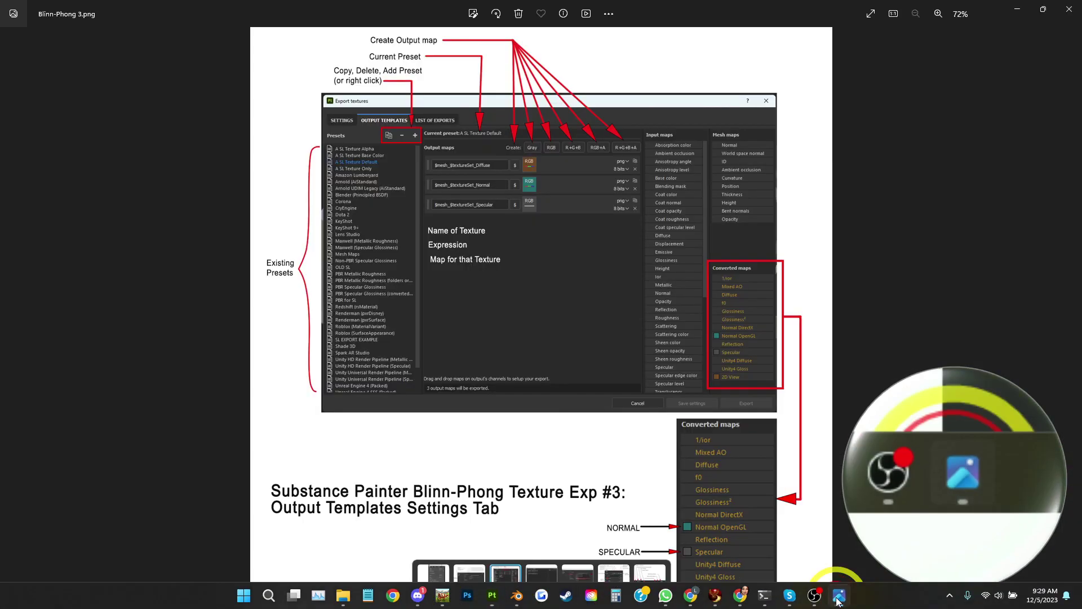
scroll(613, 291, up, 3)
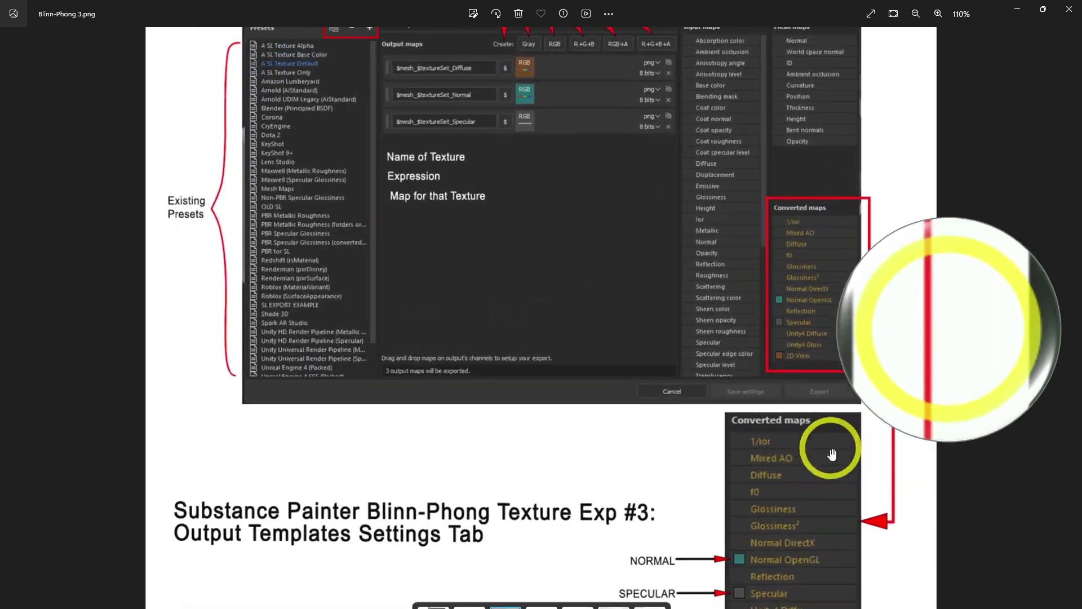
scroll(565, 275, down, 3)
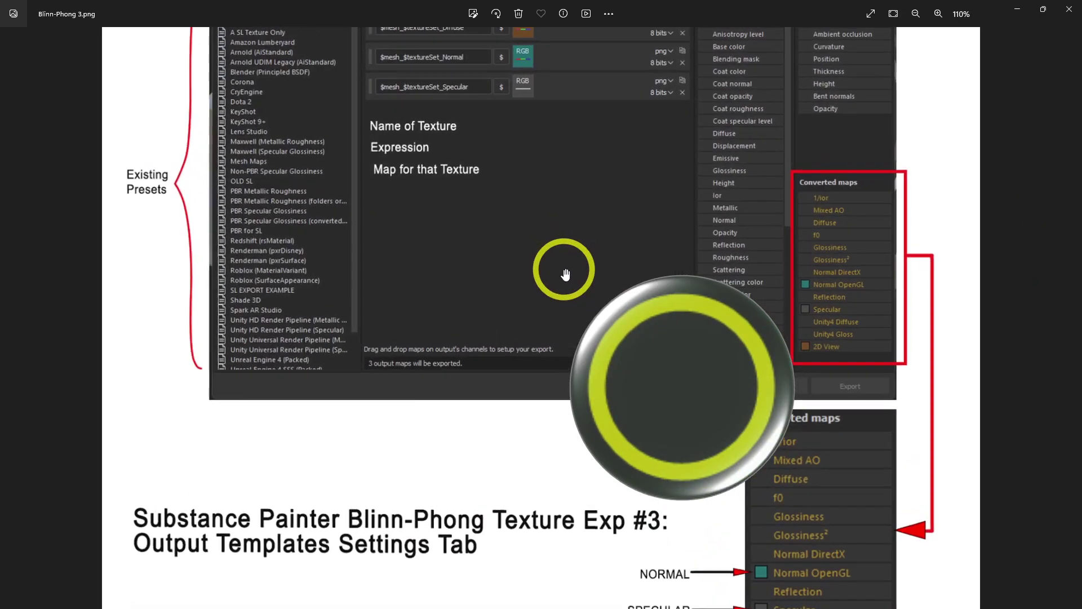
scroll(565, 274, down, 1)
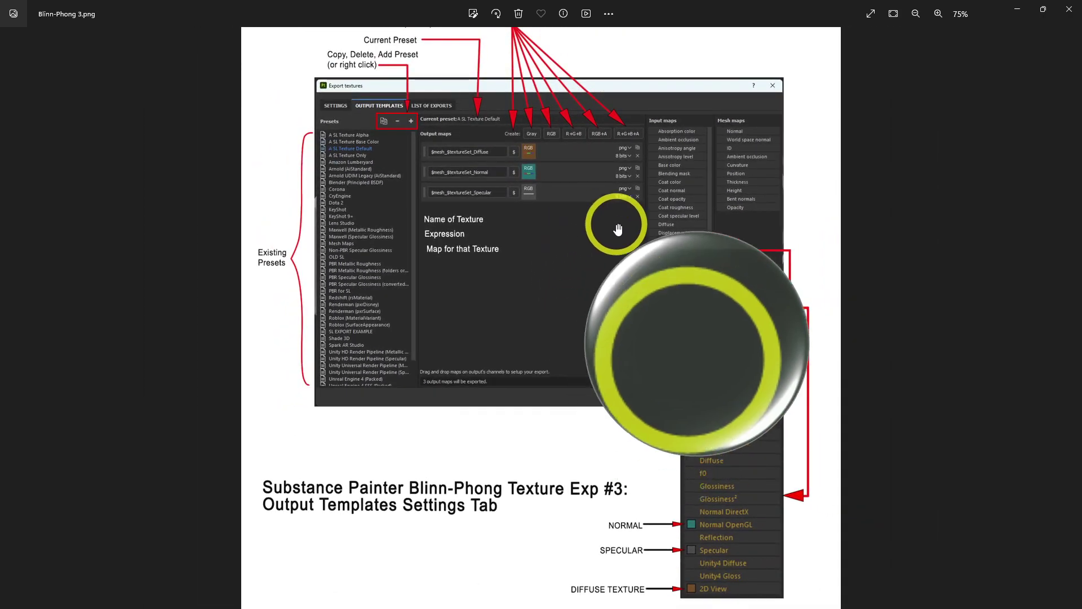
scroll(565, 182, up, 1)
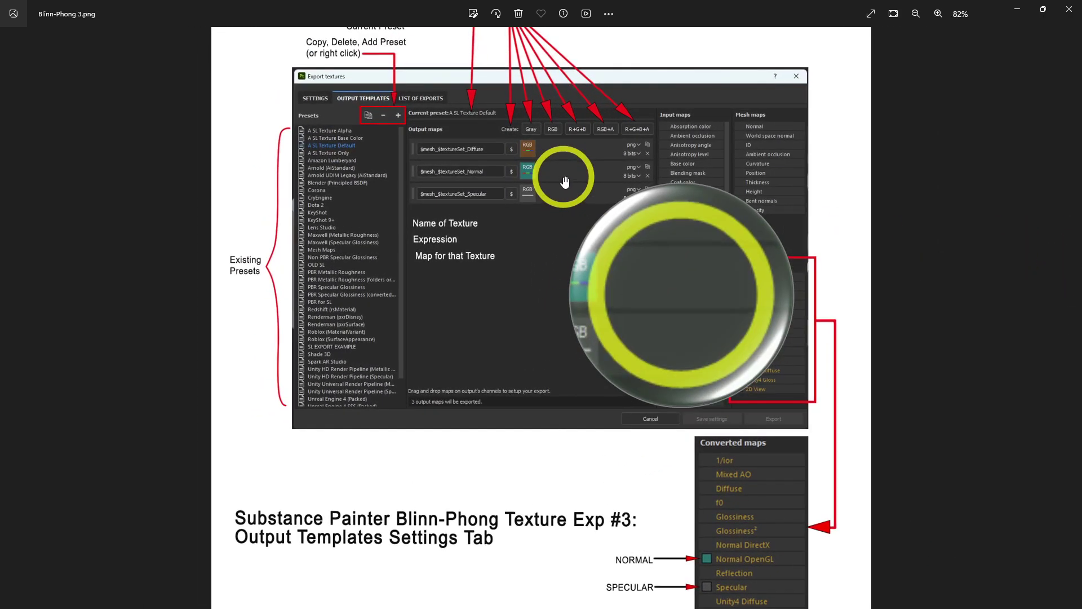
scroll(477, 196, down, 2)
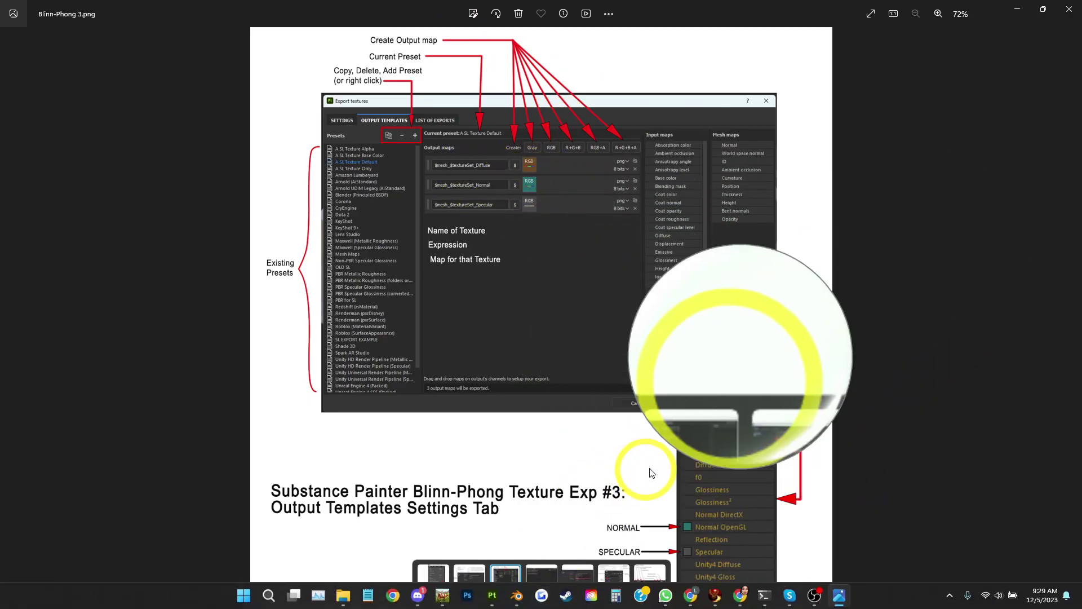
Step: Open PBR Export.png in place of Blinn-Phong 3.png and enlarge it to show the Output template options
ctrl+click(618, 578)
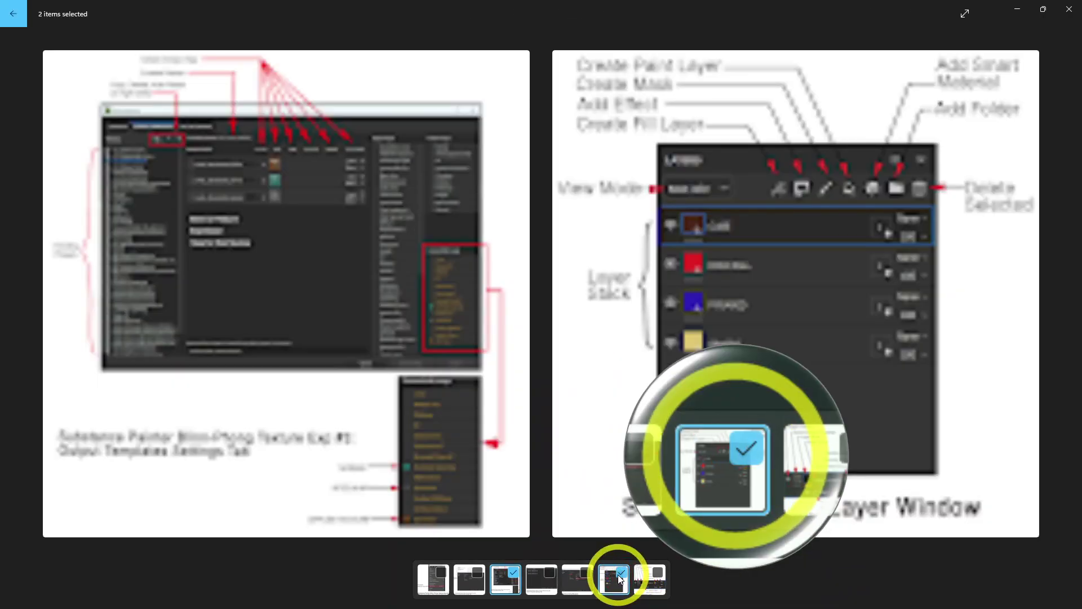
ctrl+click(619, 579)
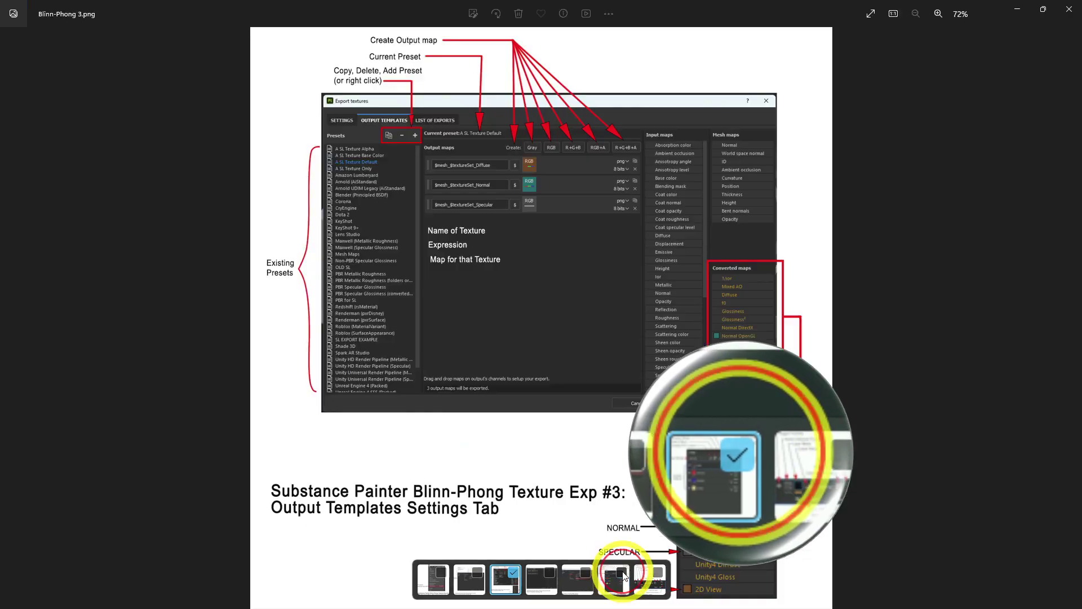
ctrl+click(584, 572)
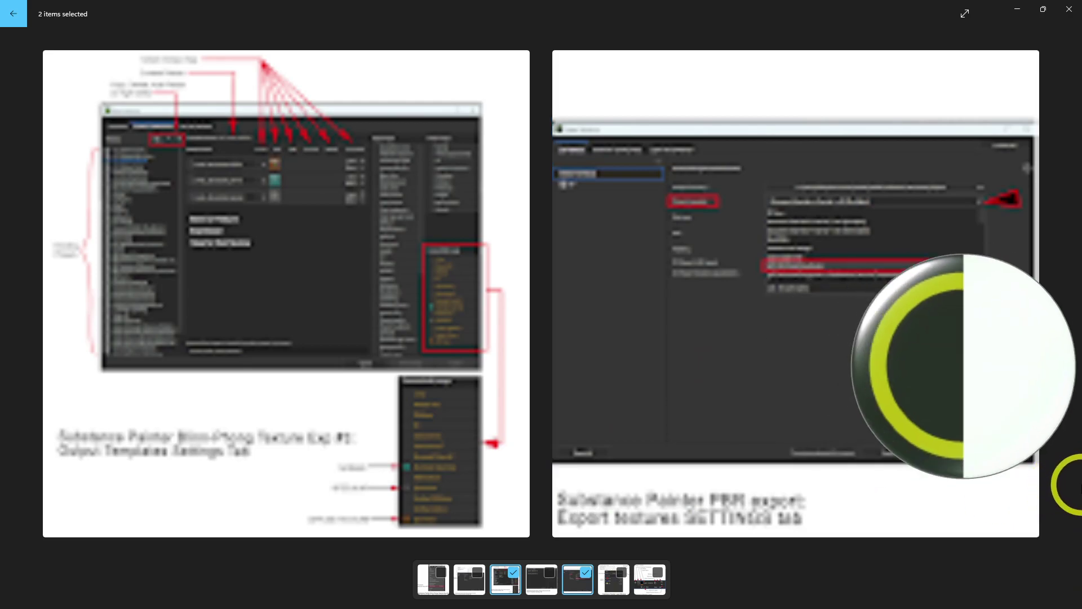
click(512, 570)
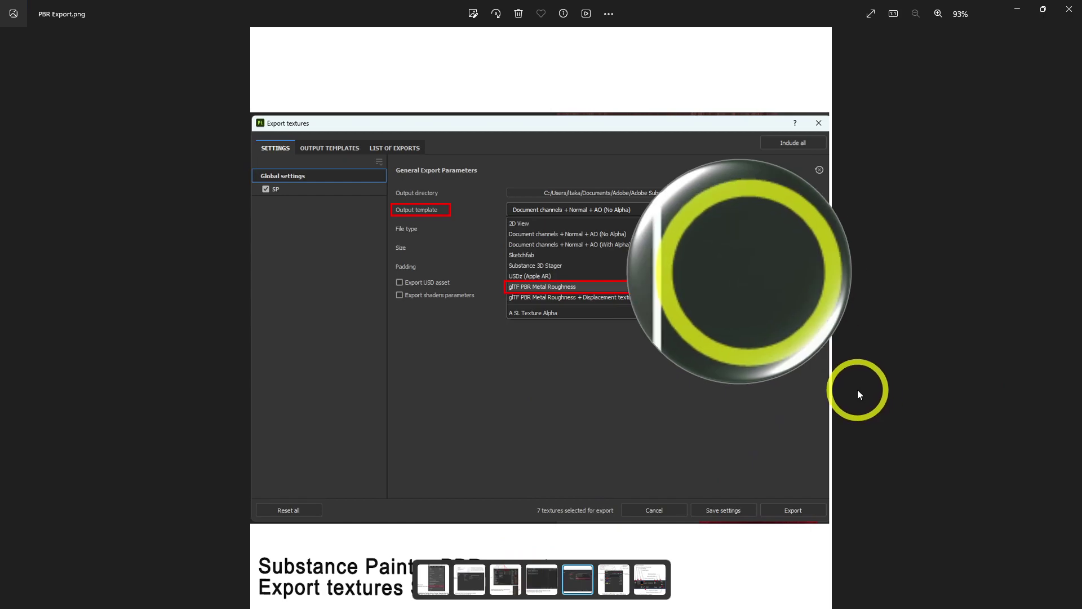
scroll(971, 429, up, 2)
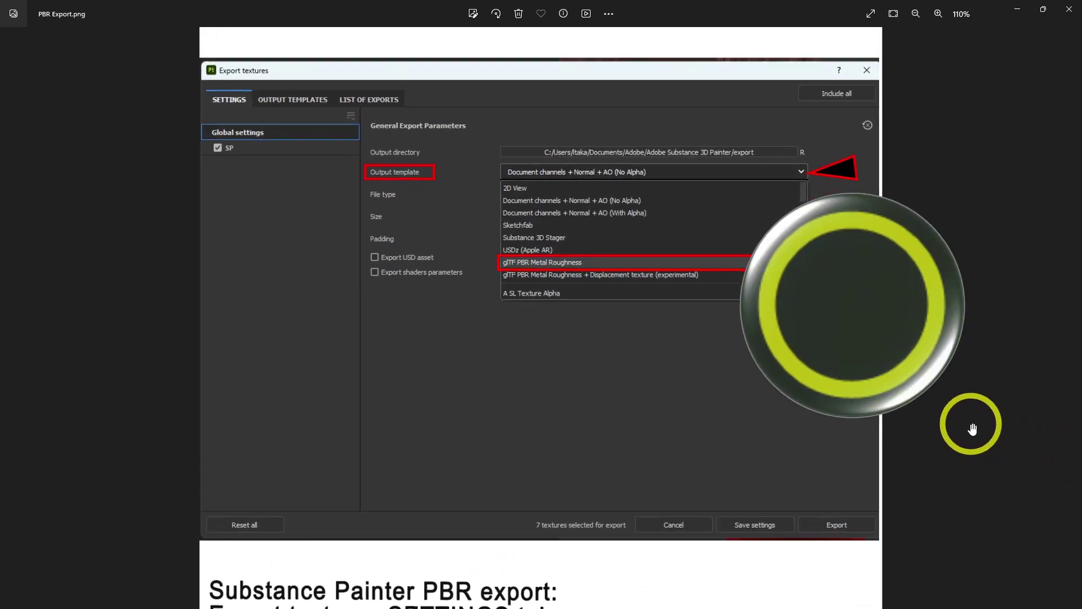
scroll(971, 429, up, 1)
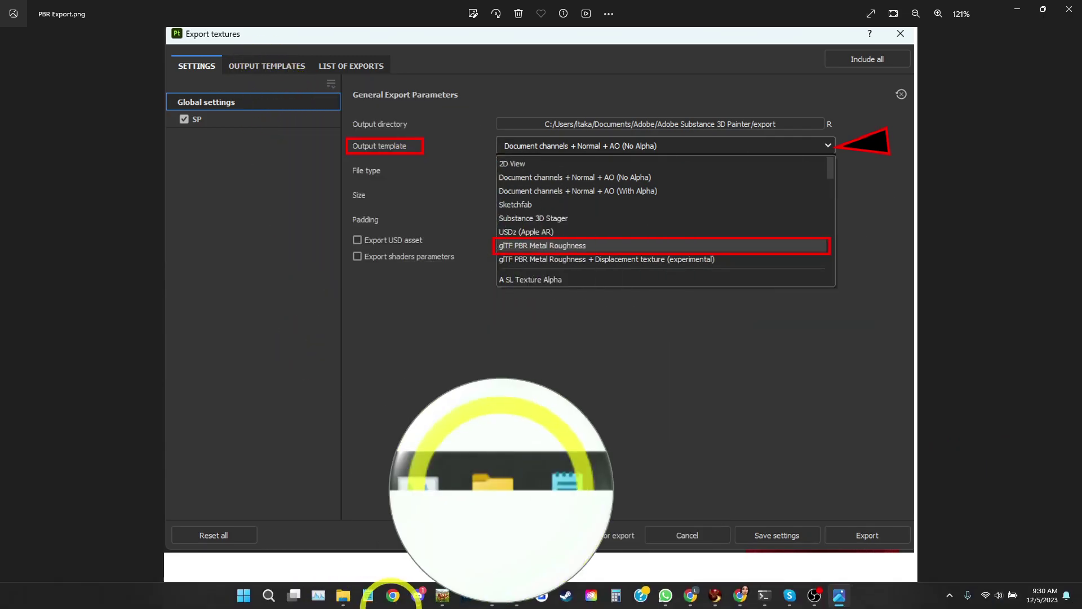
Step: Switch to Firestorm and apply the PBR Export texture from the inventory to the in-world display board
click(715, 601)
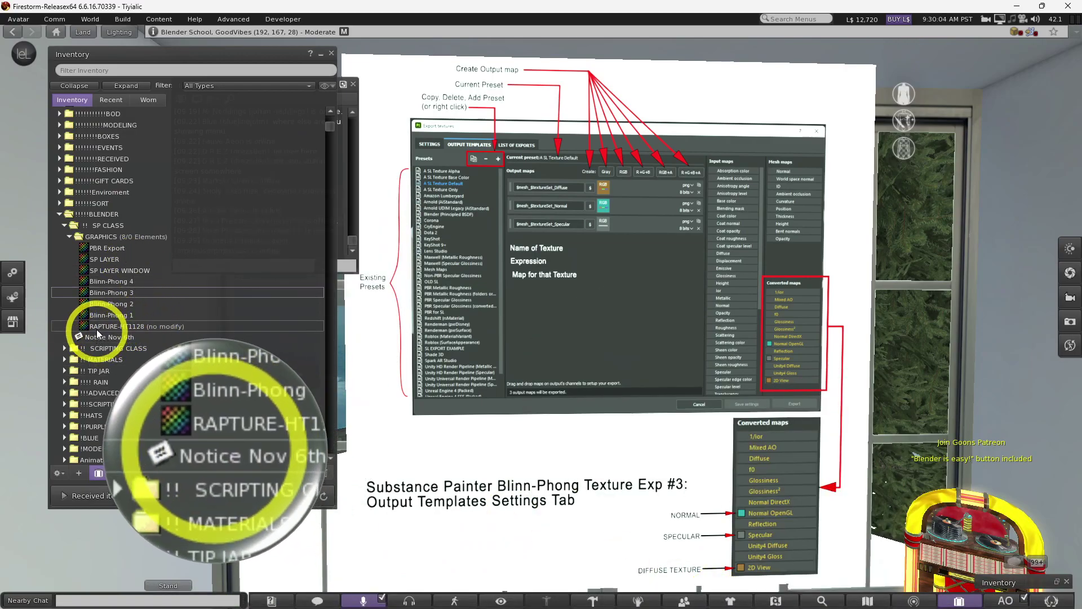
click(113, 249)
drag(515, 279, 517, 279)
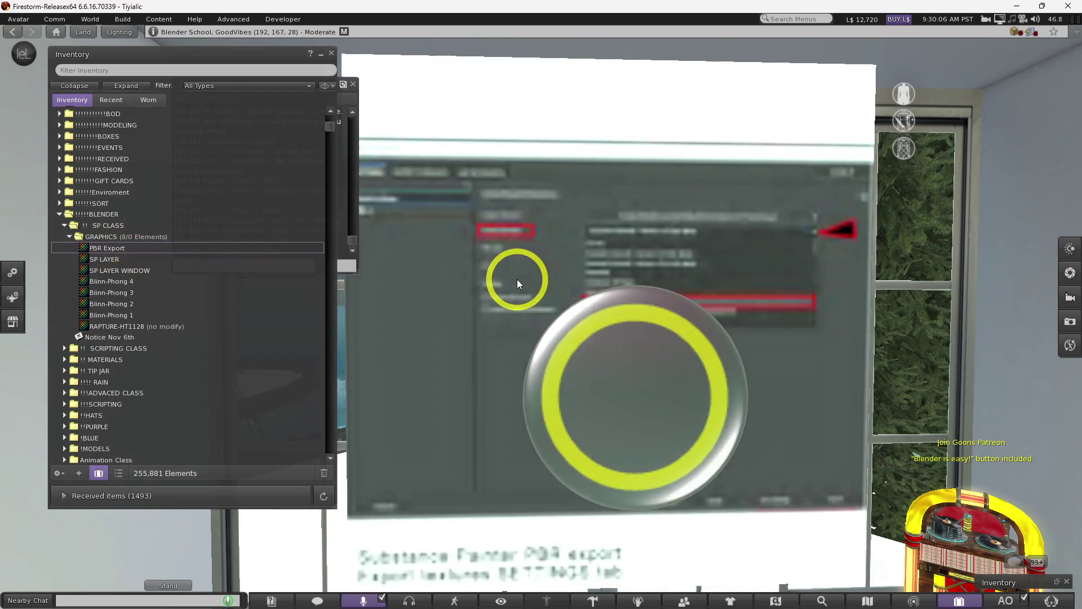
Step: Switch back to PBR Export.png in the image viewer and examine the highlighted glTF PBR Metal Roughness template
mouse_move(706, 608)
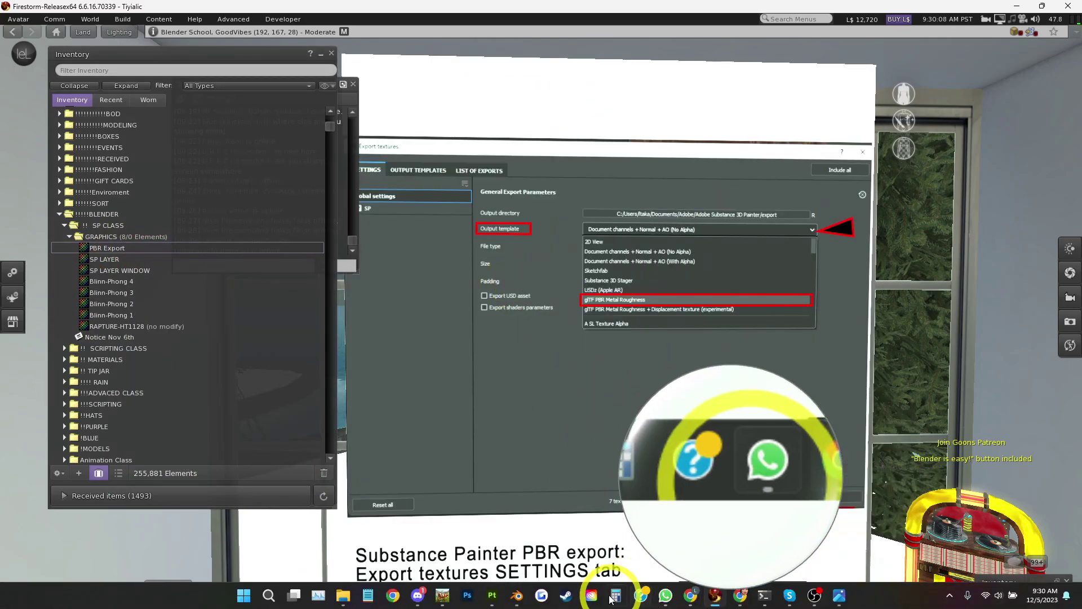
mouse_move(540, 606)
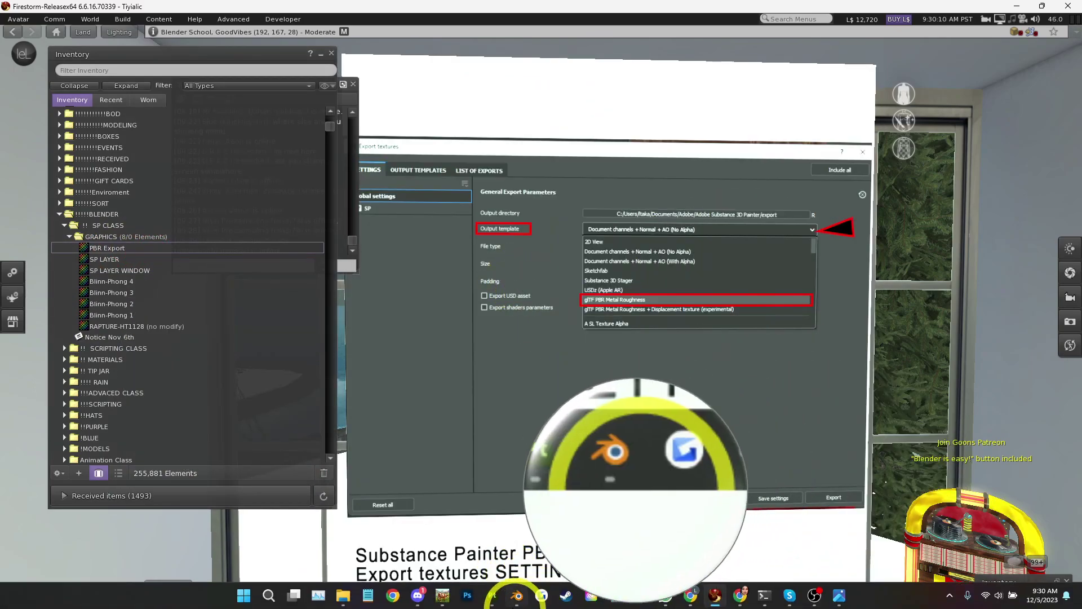
mouse_move(840, 602)
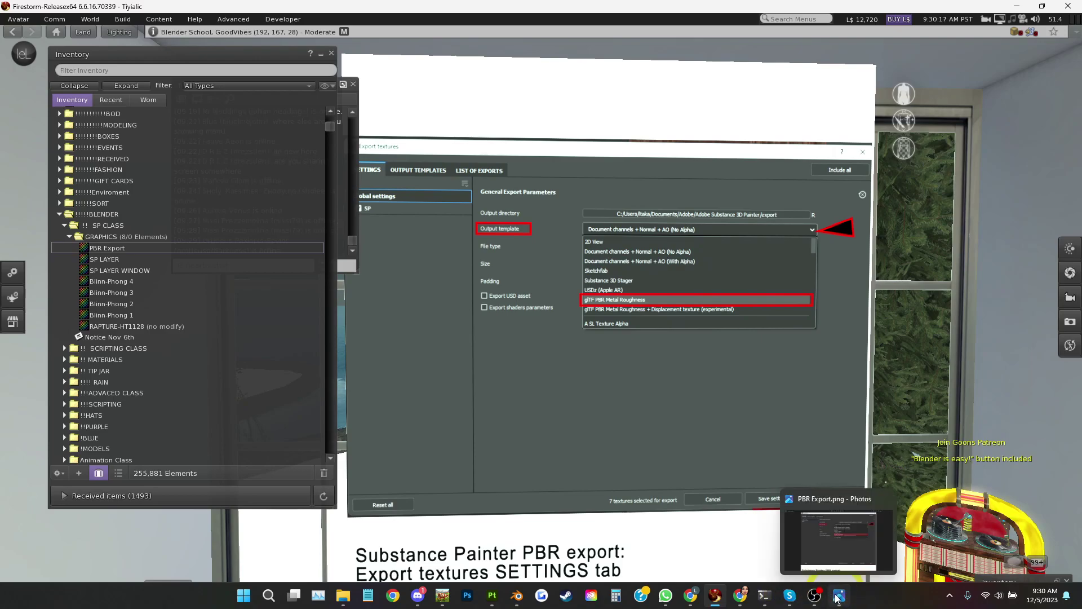
click(839, 596)
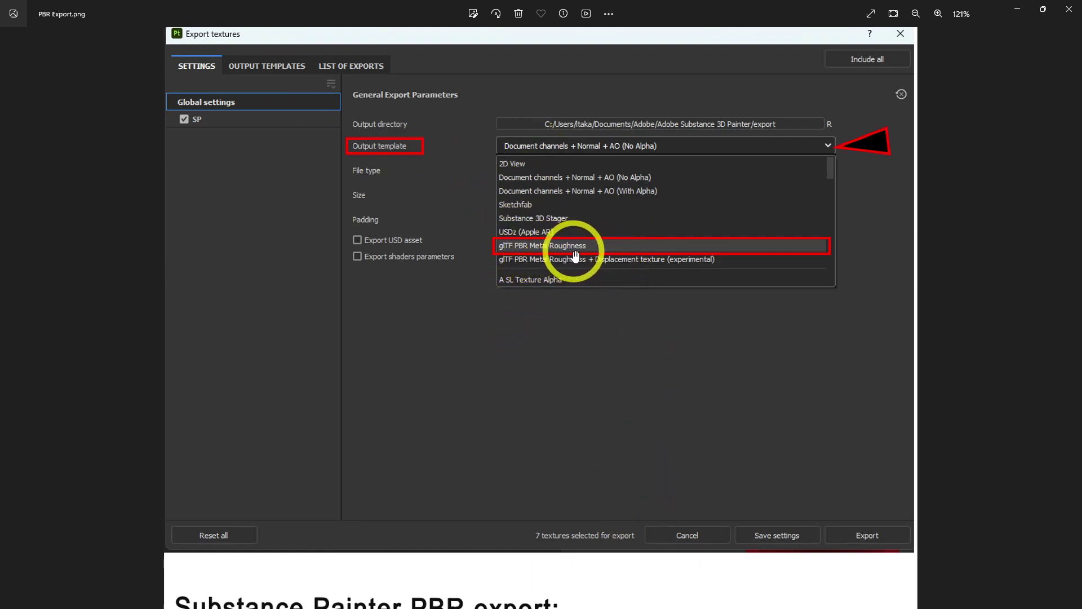
Step: Switch to Substance 3D Painter and set the output template in the global export settings to glTF PBR Metal Roughness
mouse_move(487, 606)
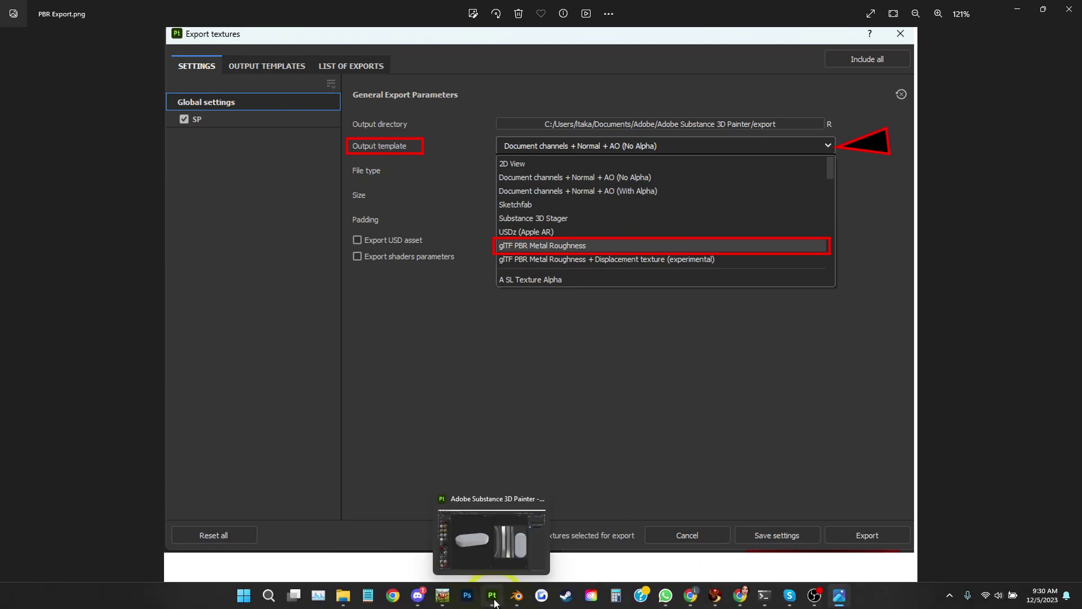
click(492, 596)
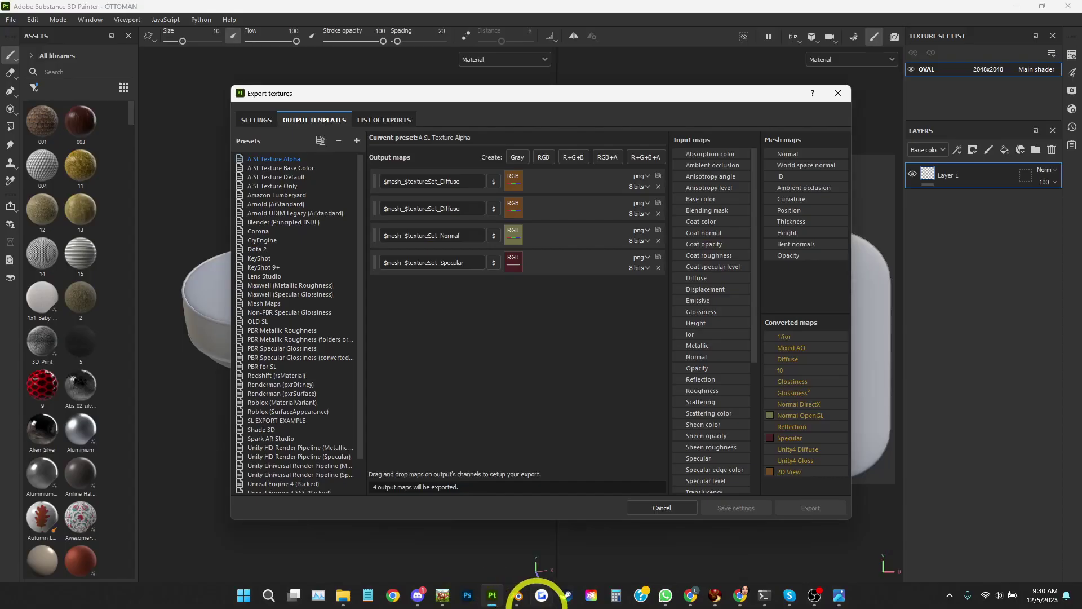
click(255, 121)
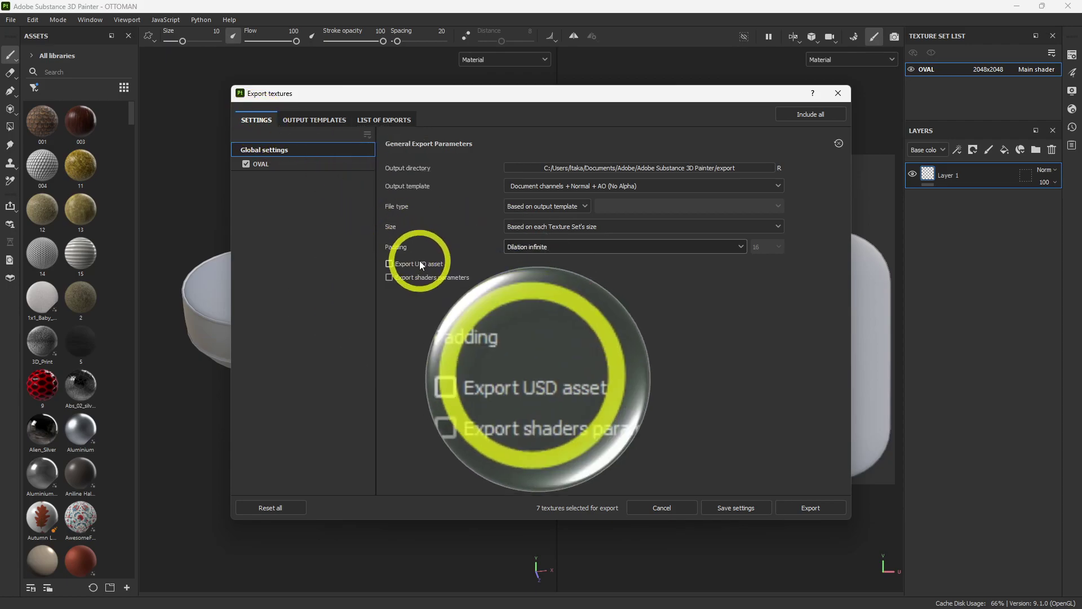
click(522, 186)
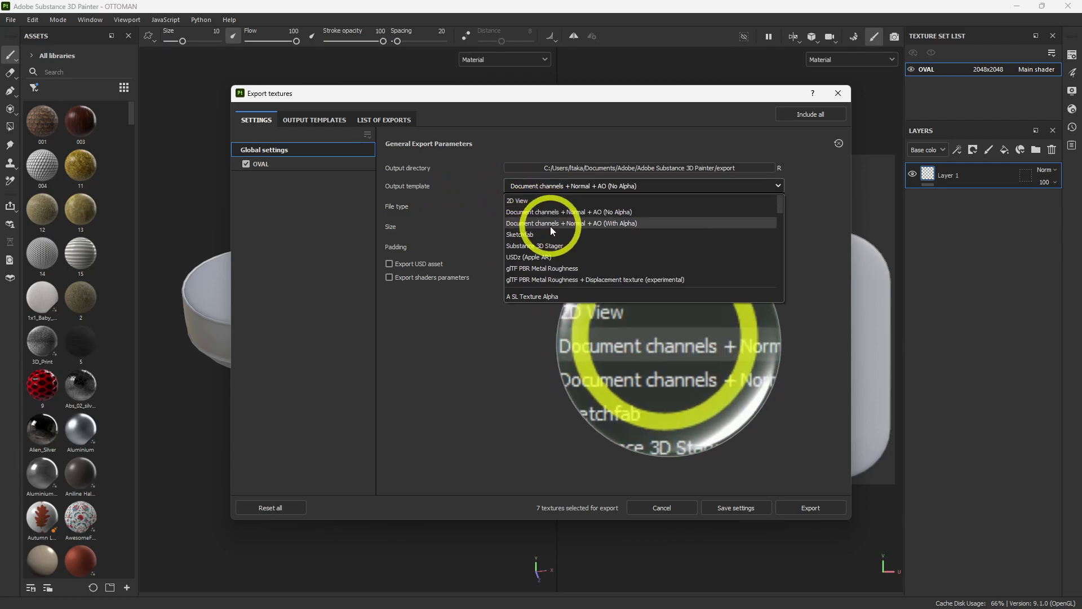
click(540, 271)
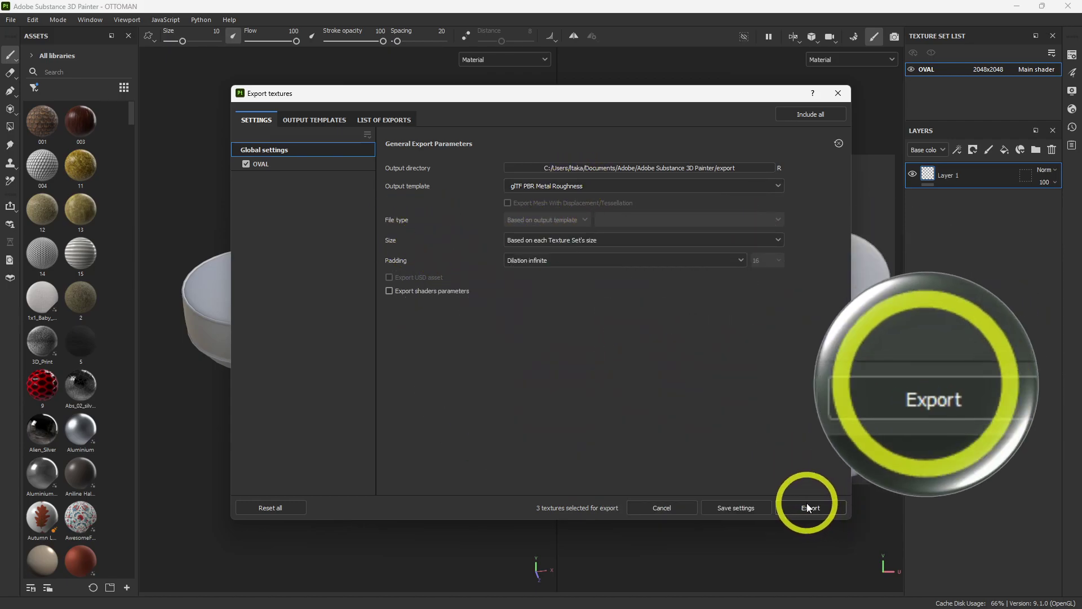
Step: Start changing the export's output directory and browse to the SP folder inside SP CLASS > OTTOMAN
click(537, 168)
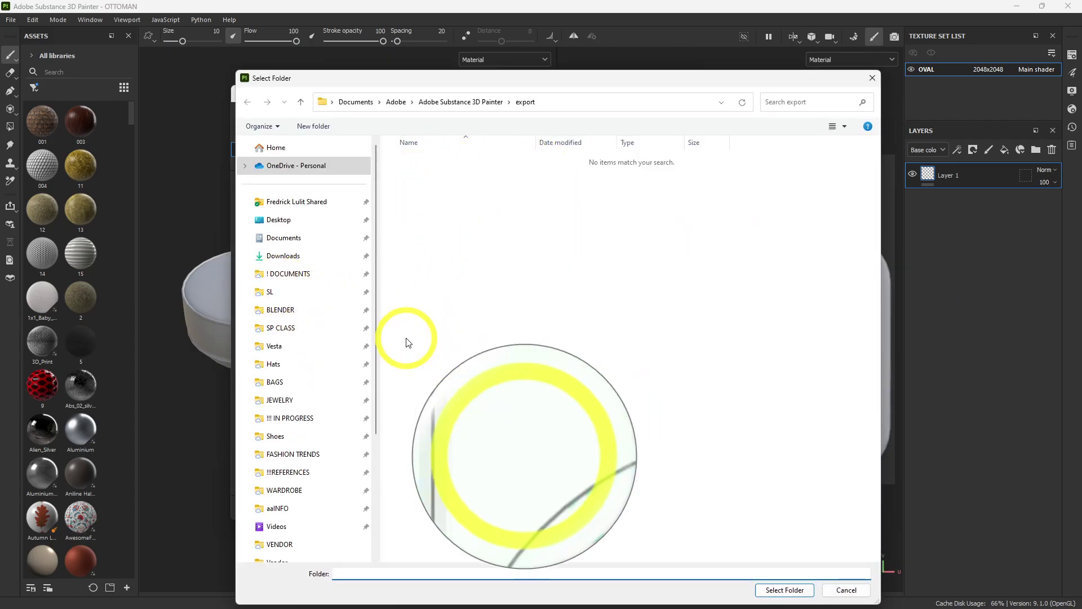
drag(423, 79, 372, 41)
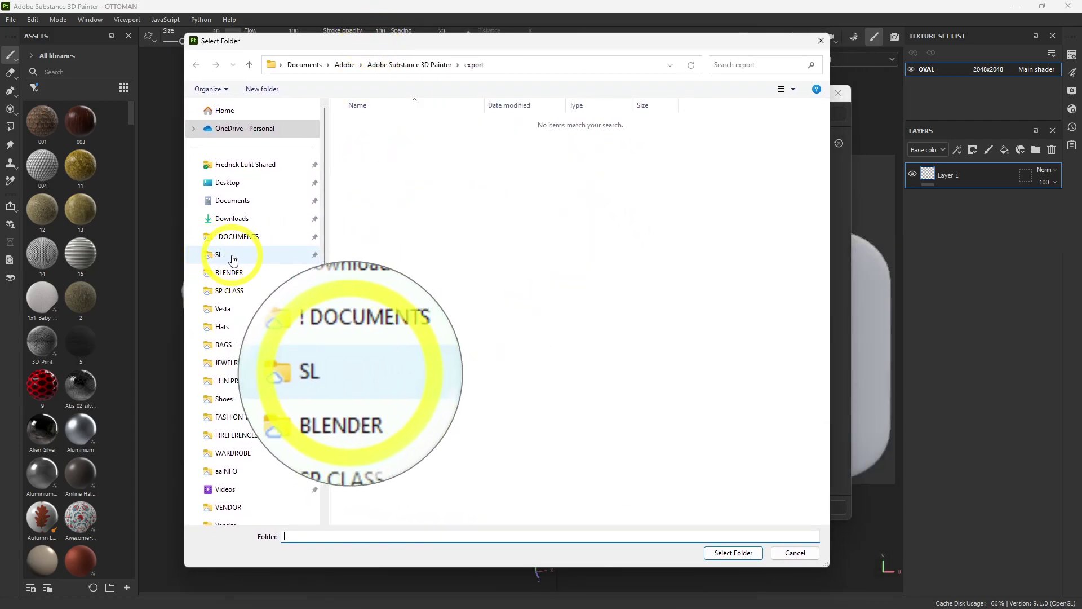
click(240, 291)
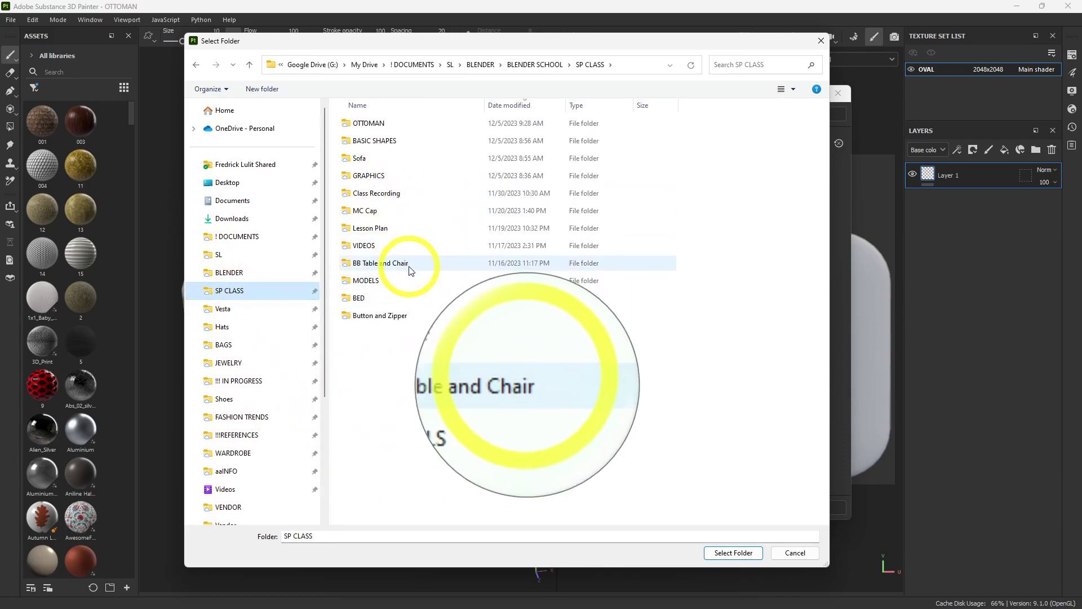
double_click(361, 123)
double_click(354, 123)
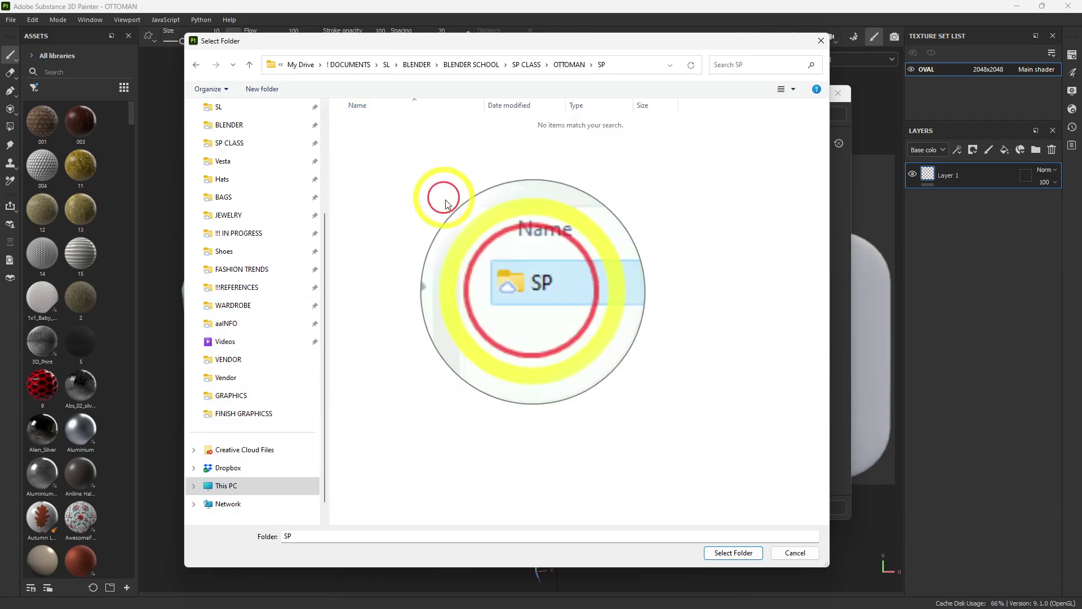
Step: Create a new folder named 1 inside the SP folder
right_click(443, 201)
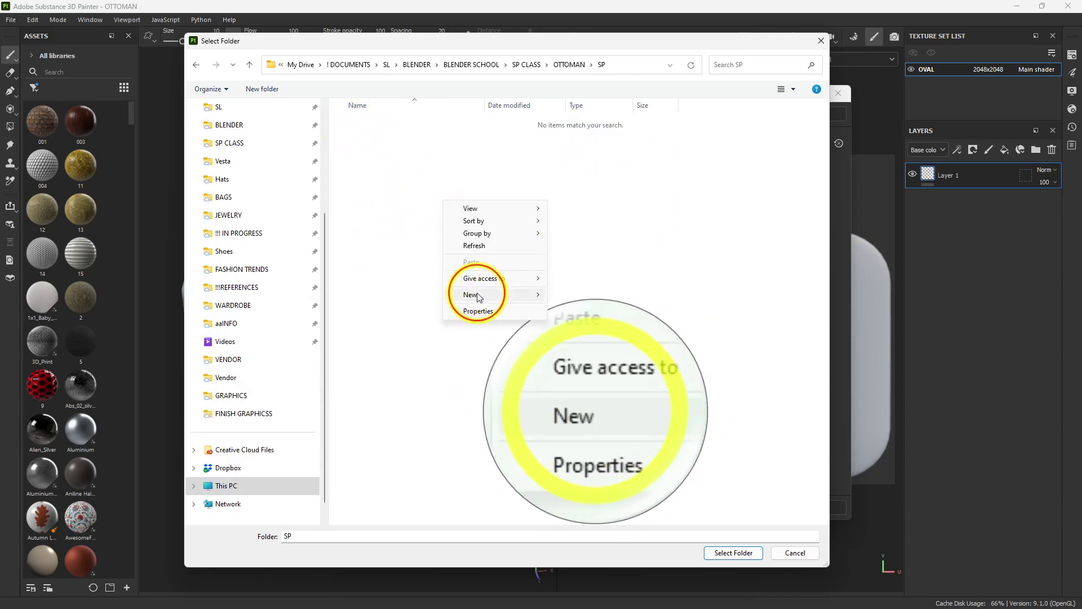
click(538, 295)
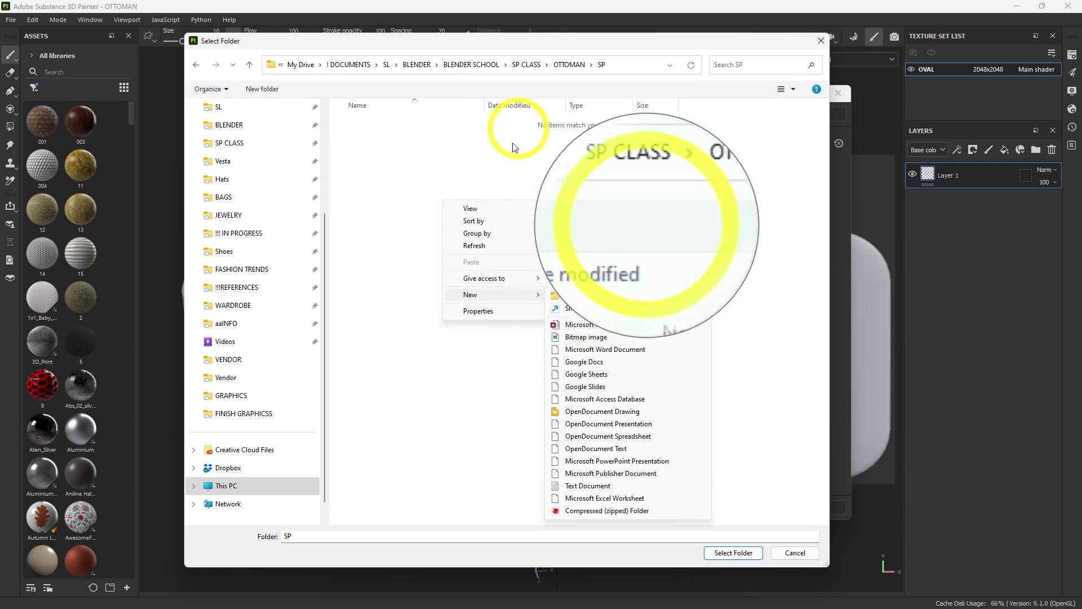
click(470, 294)
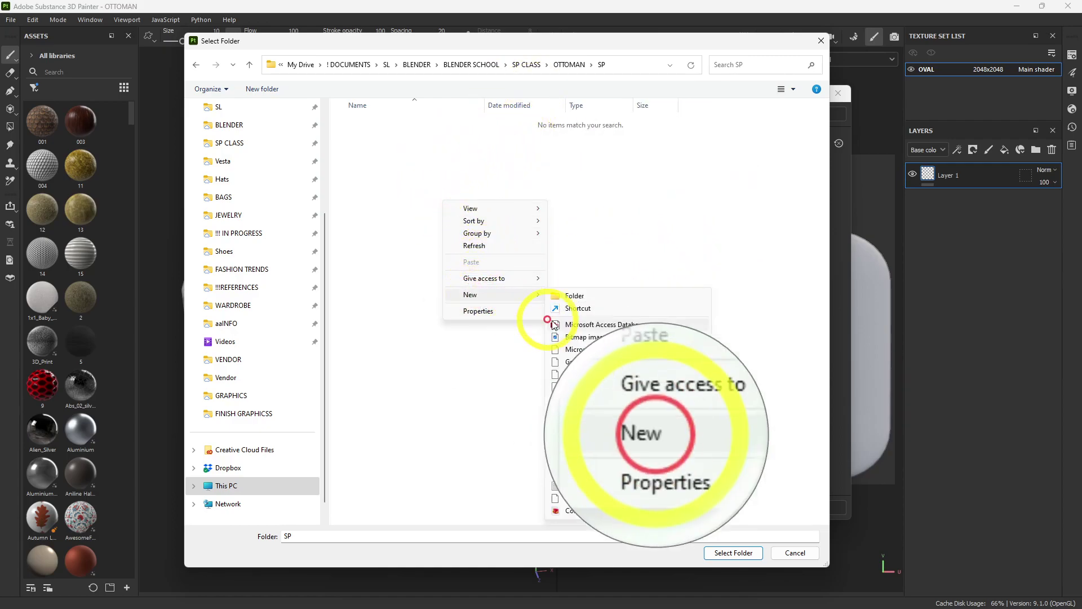
click(573, 295)
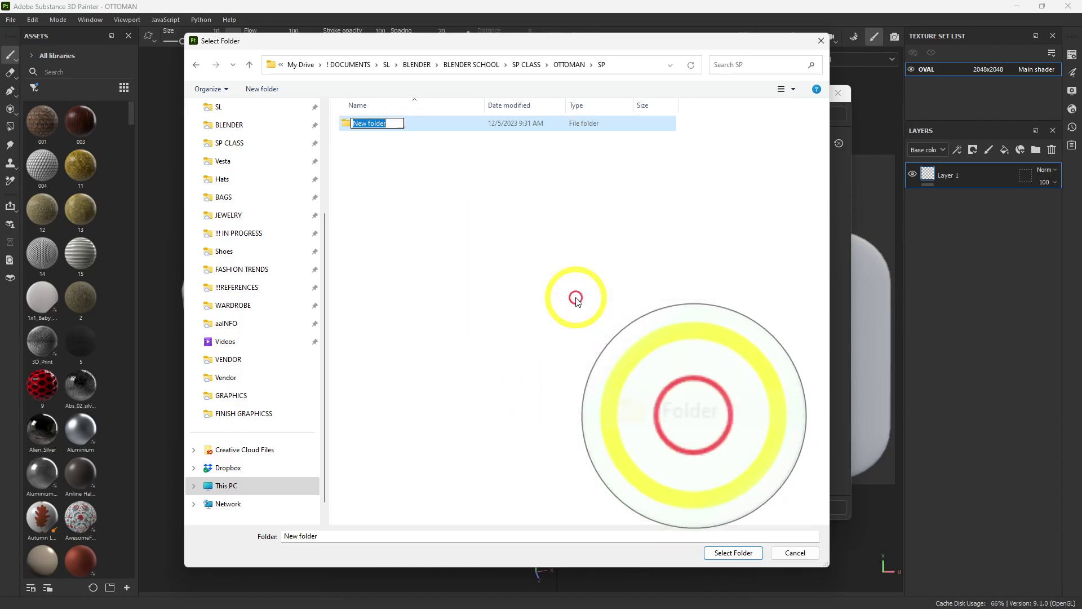
click(503, 237)
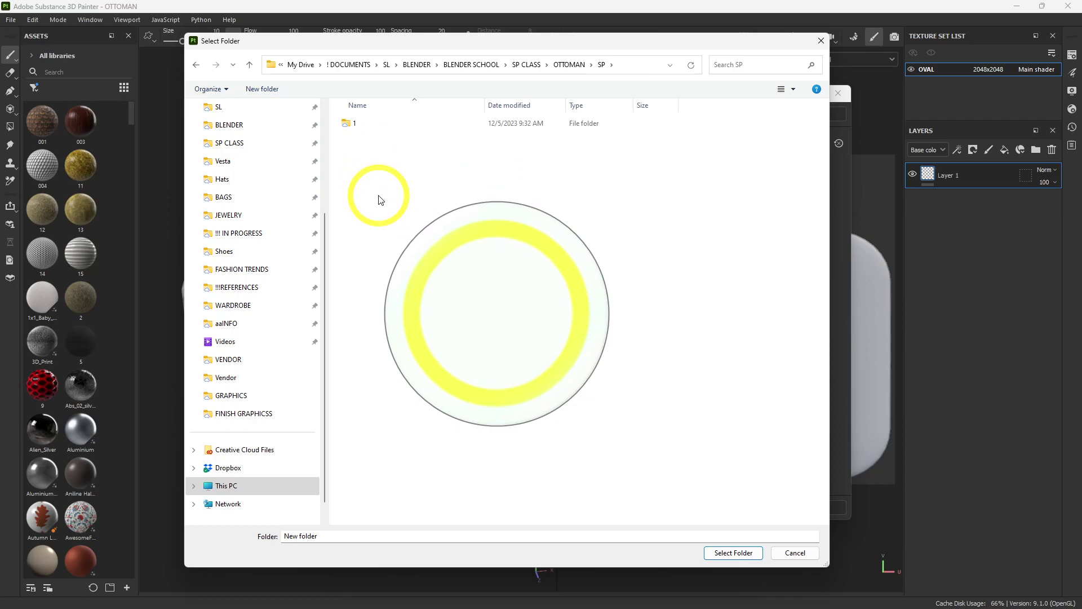
Step: Set folder 1 as the output directory and export the OVAL textures
click(349, 131)
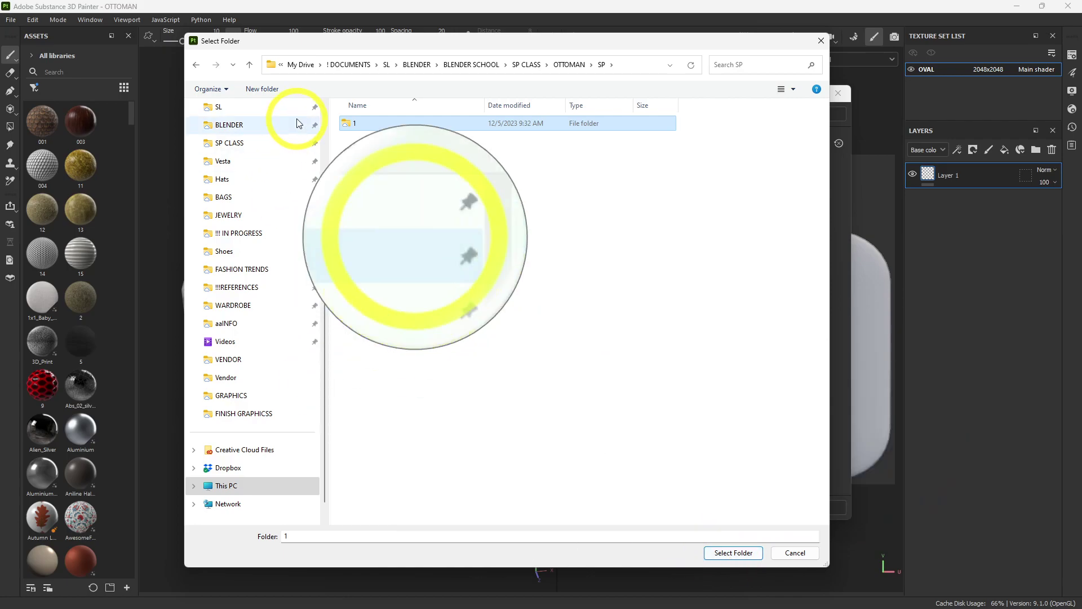
double_click(365, 123)
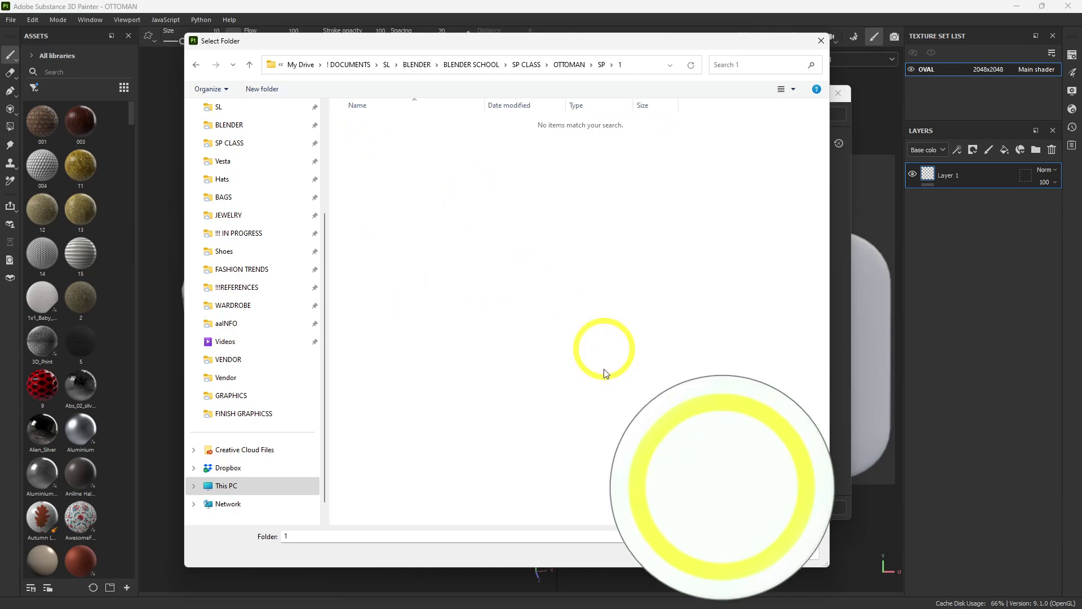
click(724, 555)
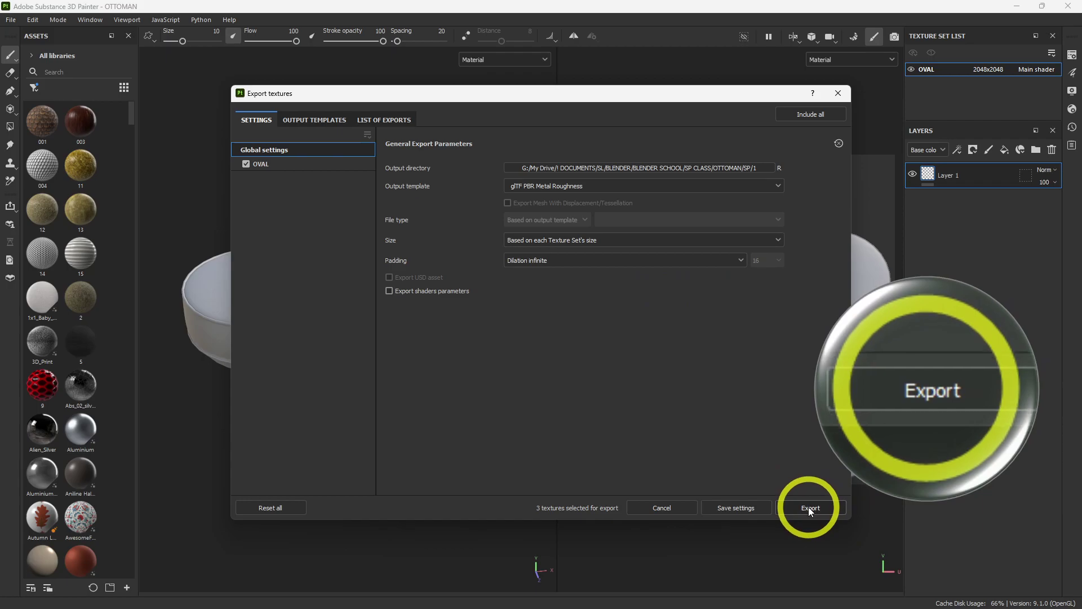
click(811, 509)
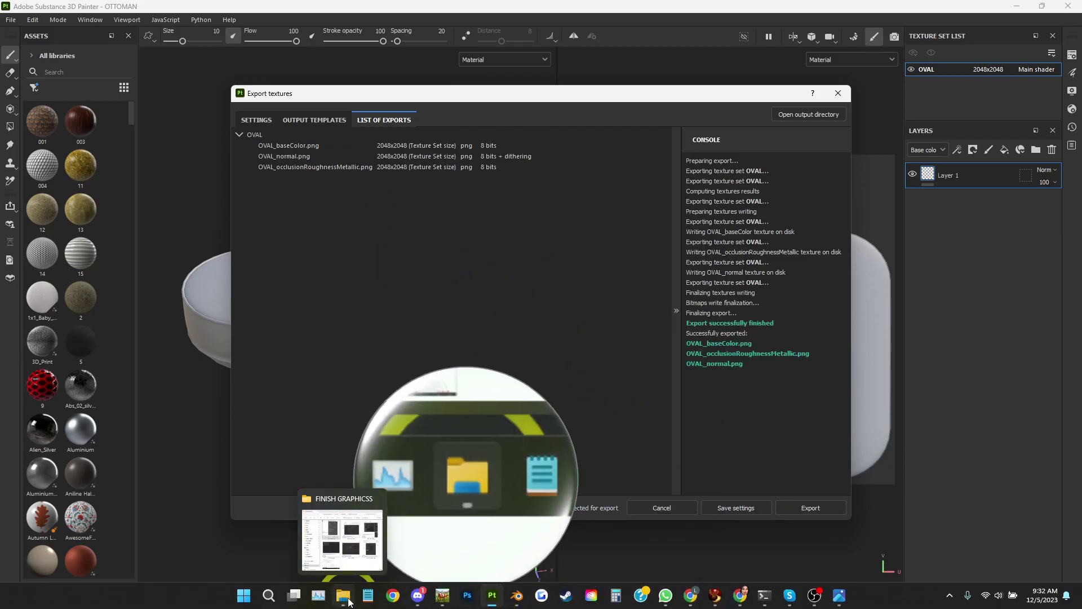
Step: Switch to File Explorer and open the pinned SP CLASS folder
click(417, 597)
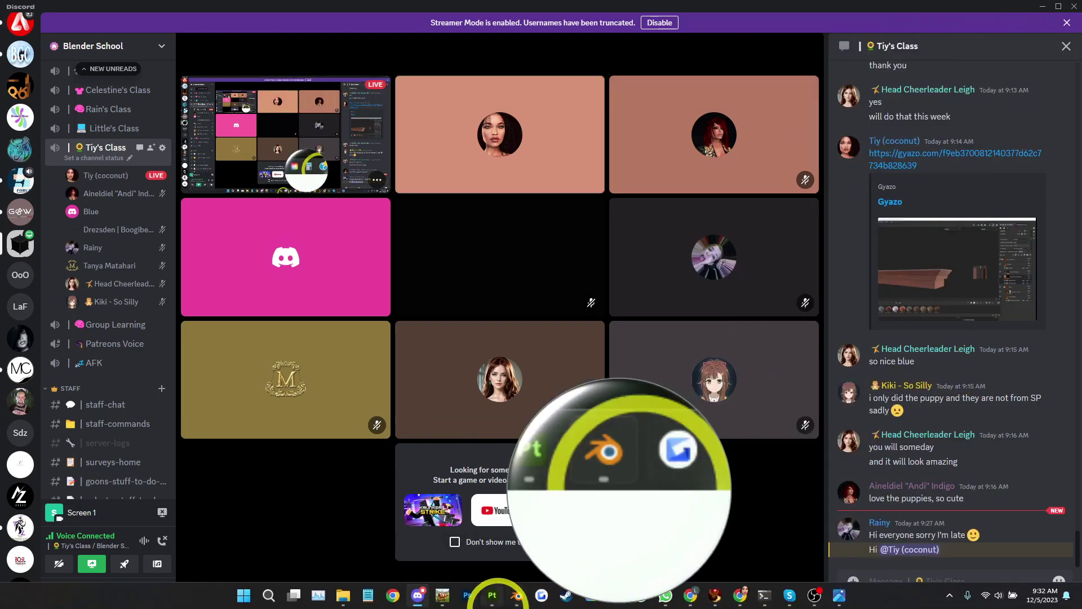
click(341, 595)
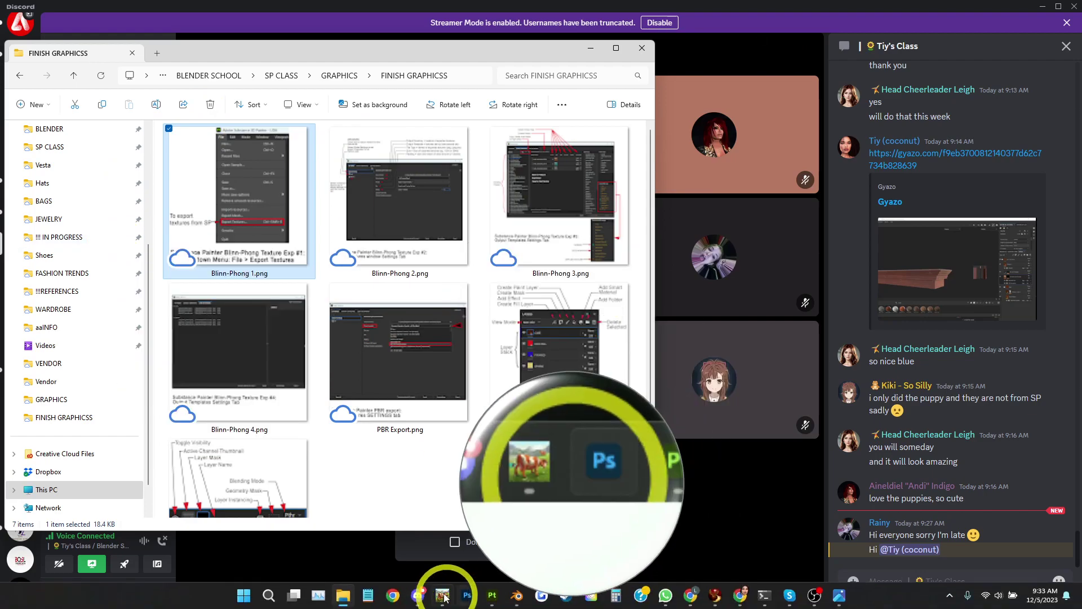
right_click(349, 597)
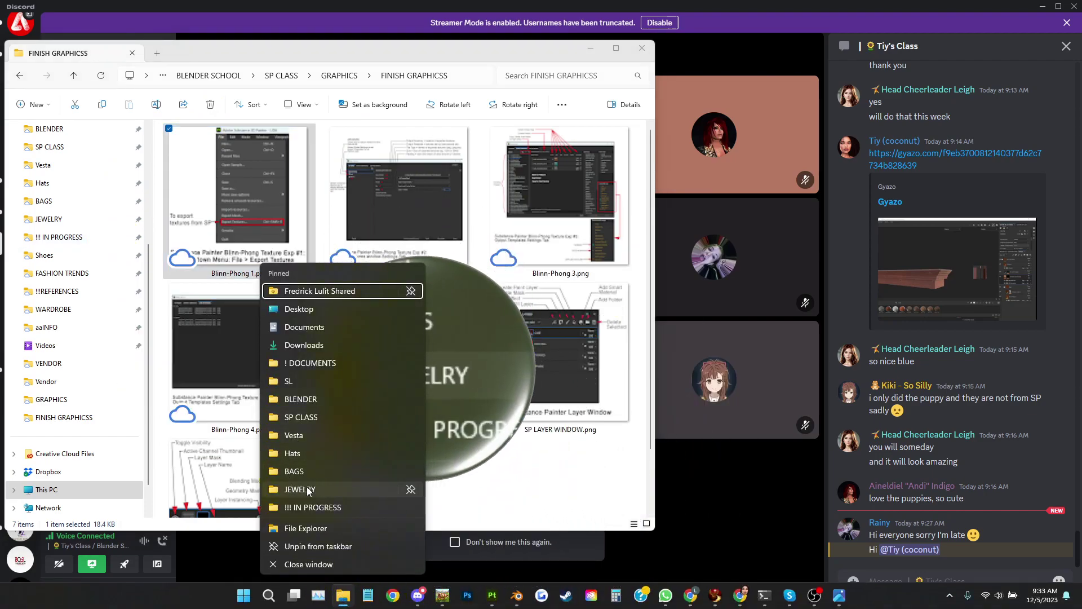
click(303, 417)
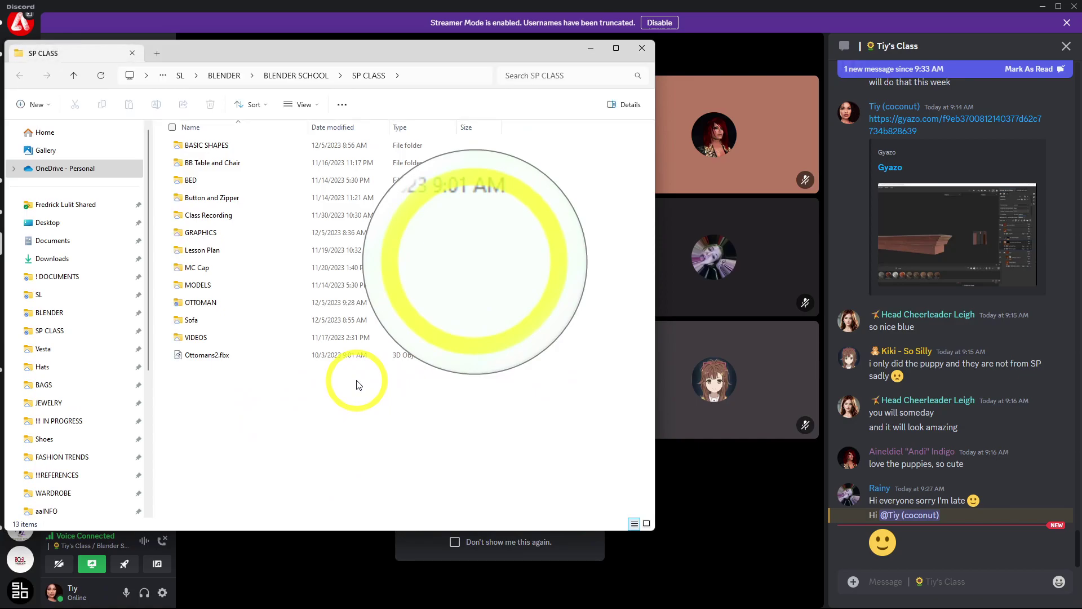
Step: Open the exported textures' folder, OTTOMAN > SP > 1, within SP CLASS
click(51, 330)
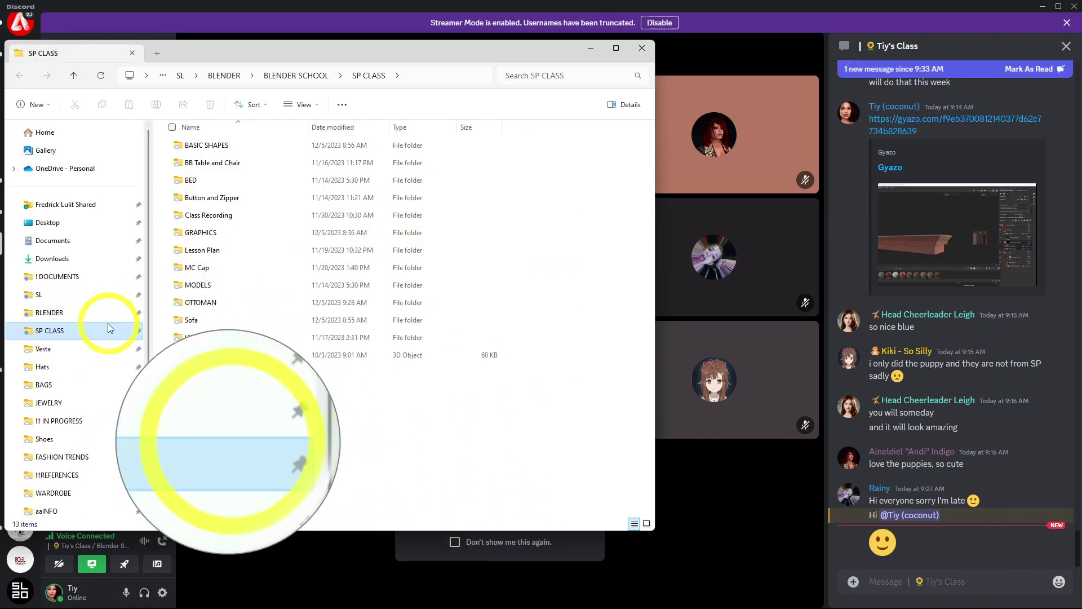
click(89, 328)
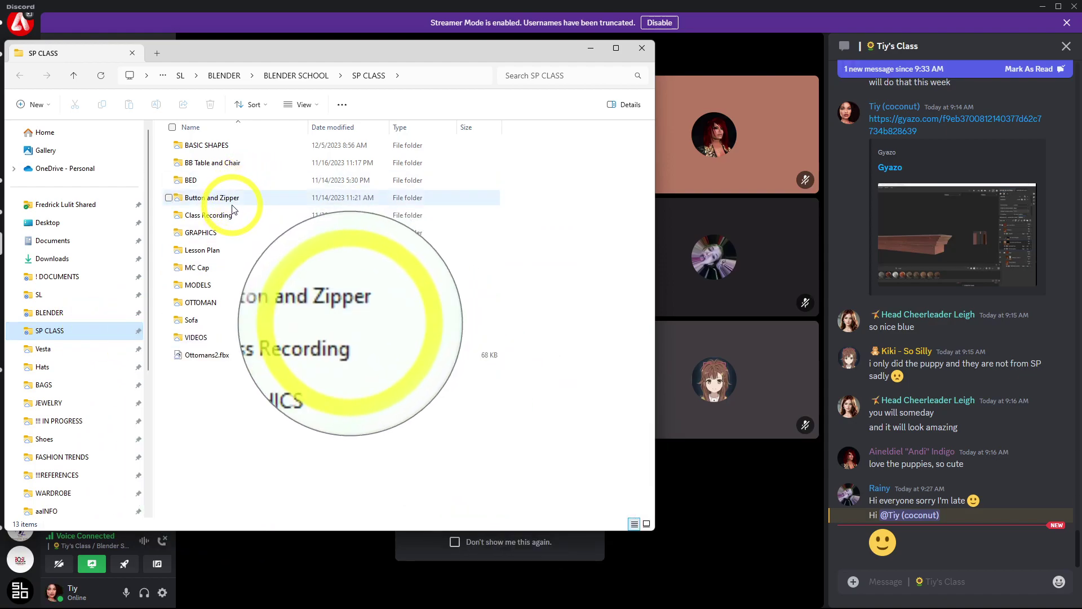
double_click(236, 299)
double_click(198, 141)
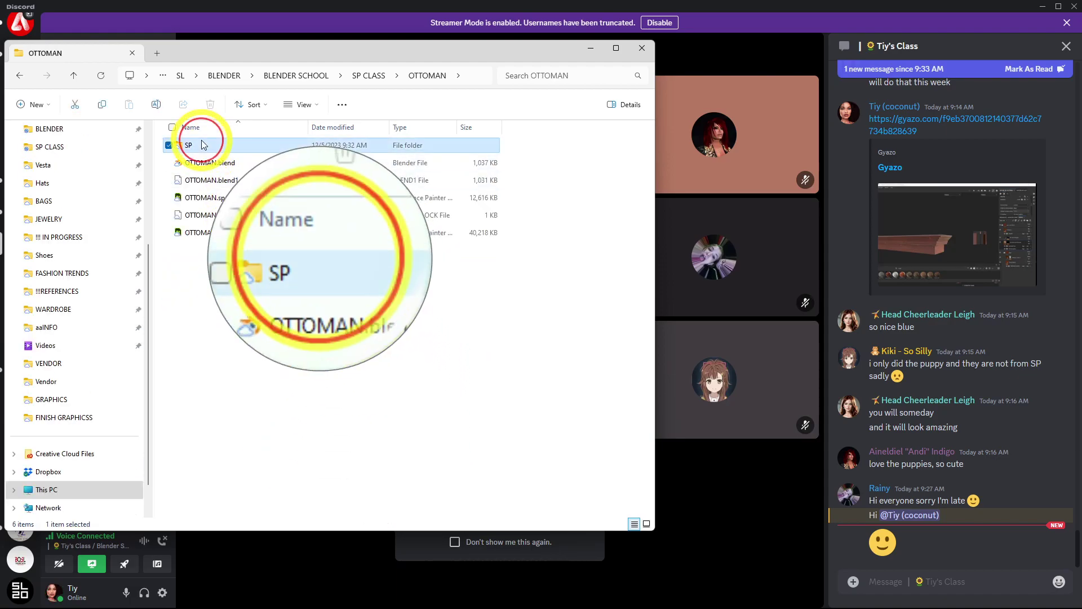
double_click(208, 146)
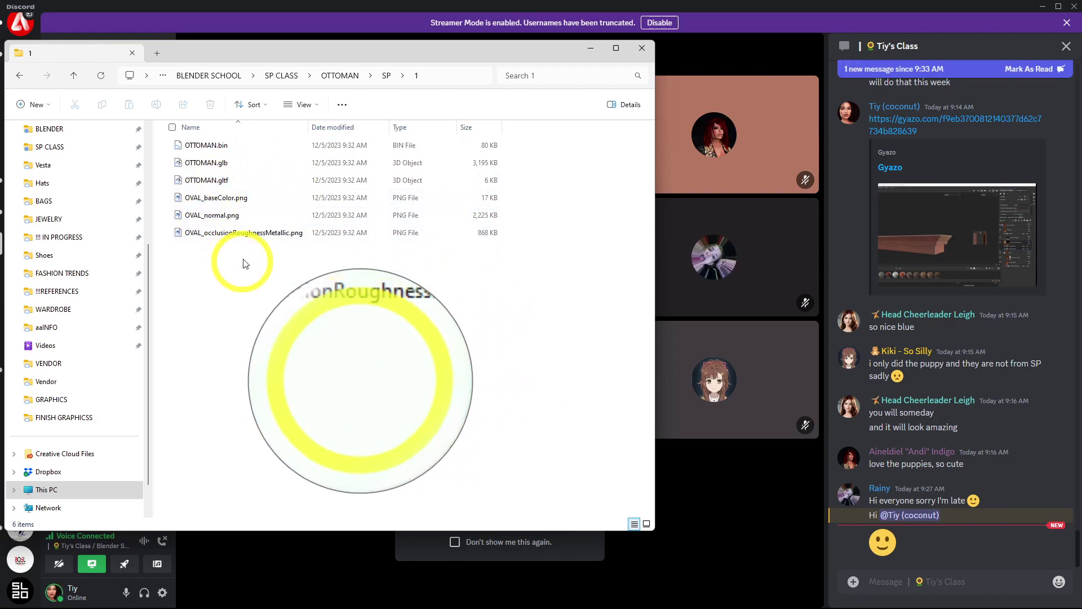
Step: Display the exported files in folder 1 as large thumbnails and examine the texture maps
click(357, 347)
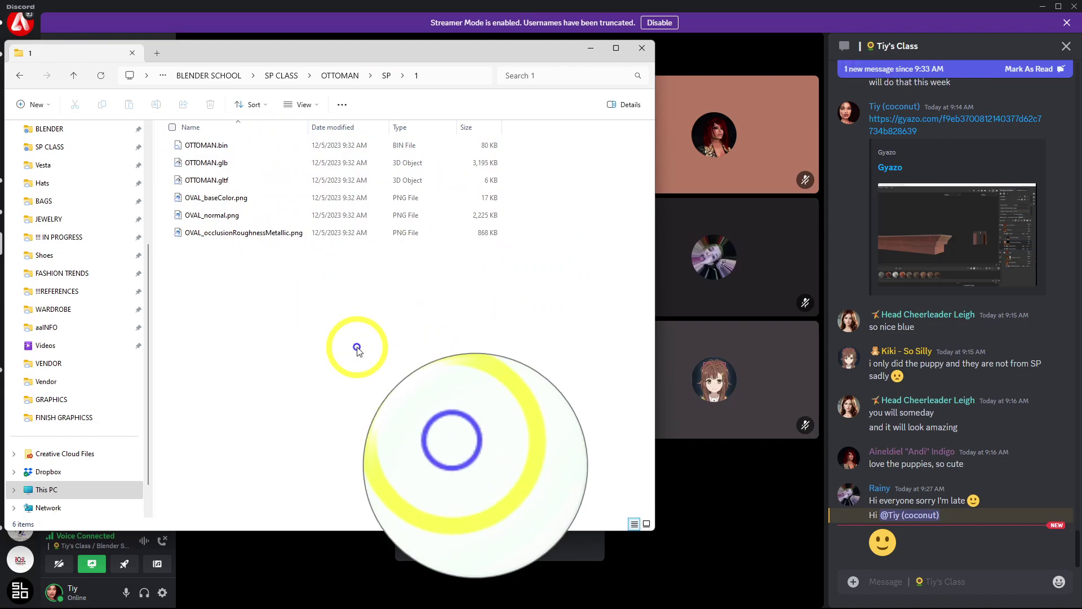
right_click(357, 347)
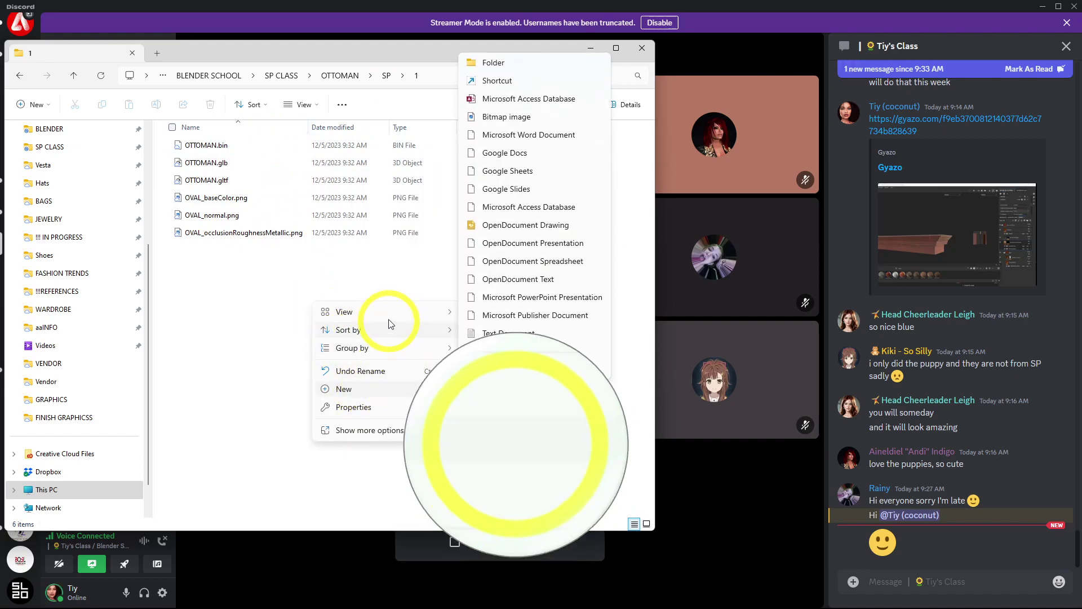
click(519, 314)
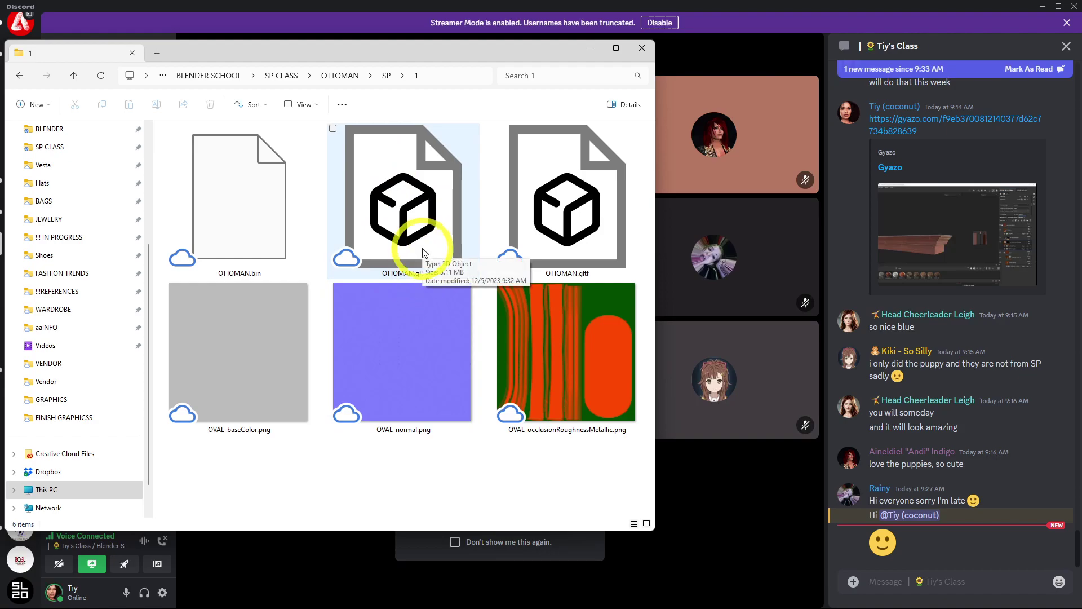
Step: Switch back to Substance 3D Painter and show the general export settings for the textures
click(589, 53)
click(591, 50)
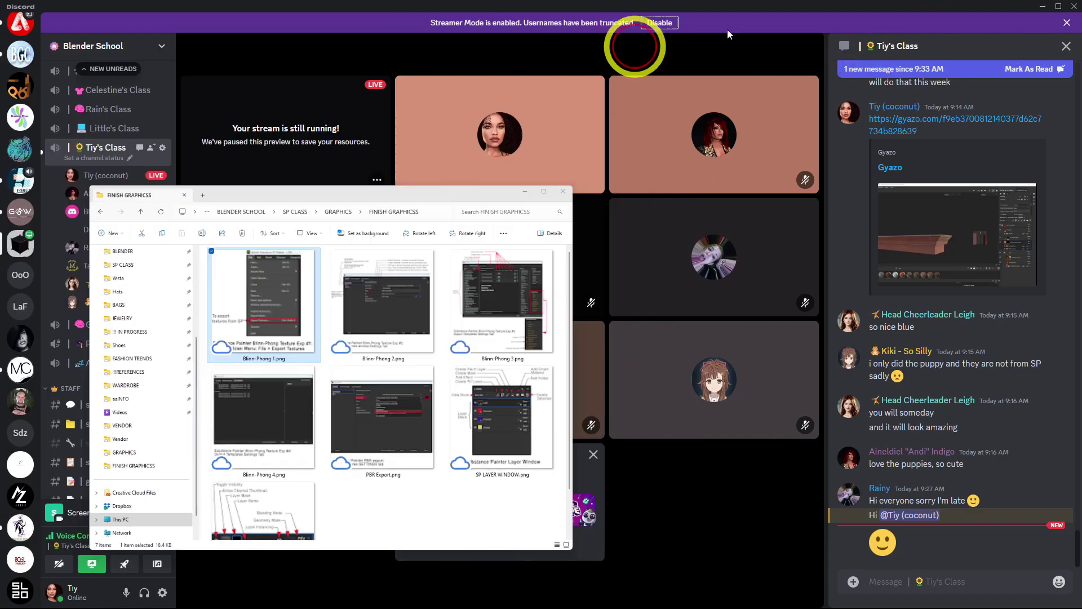
click(1041, 7)
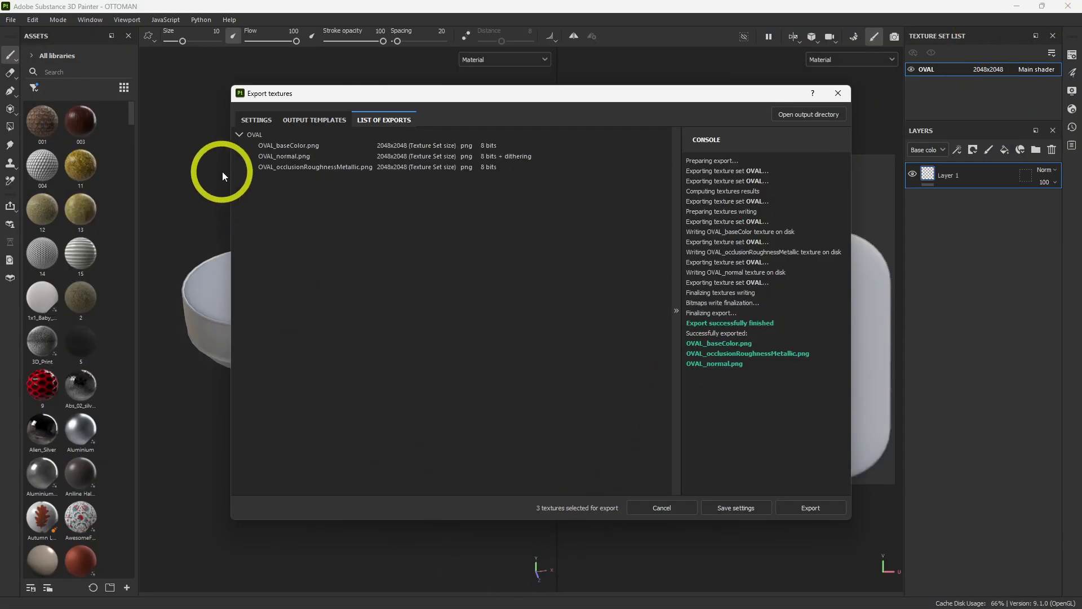
click(256, 118)
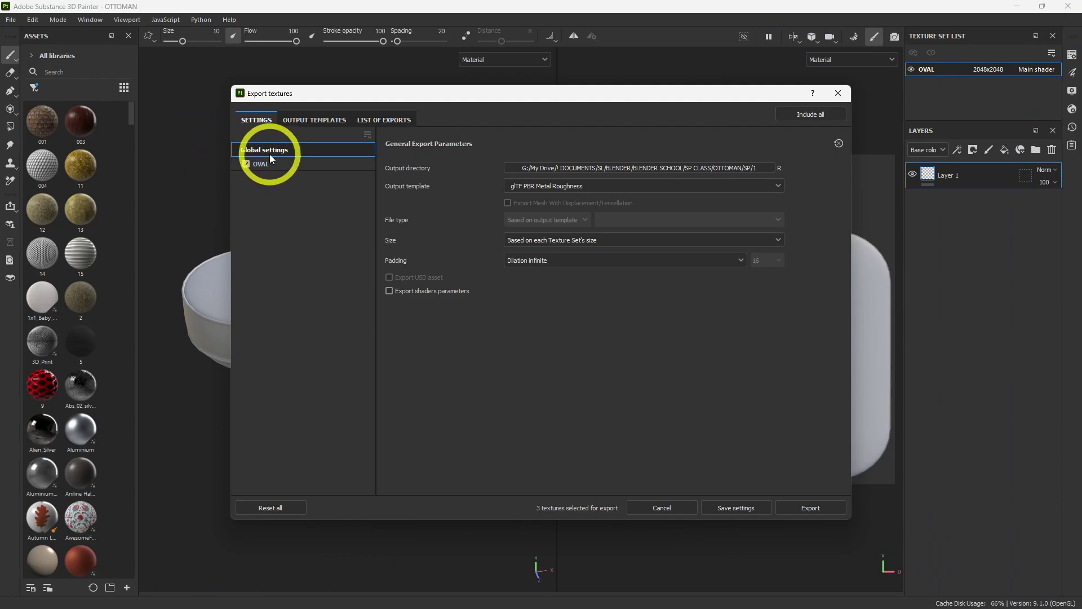
Step: Set the output template to PBR for SL and review the resulting list of exports
click(507, 187)
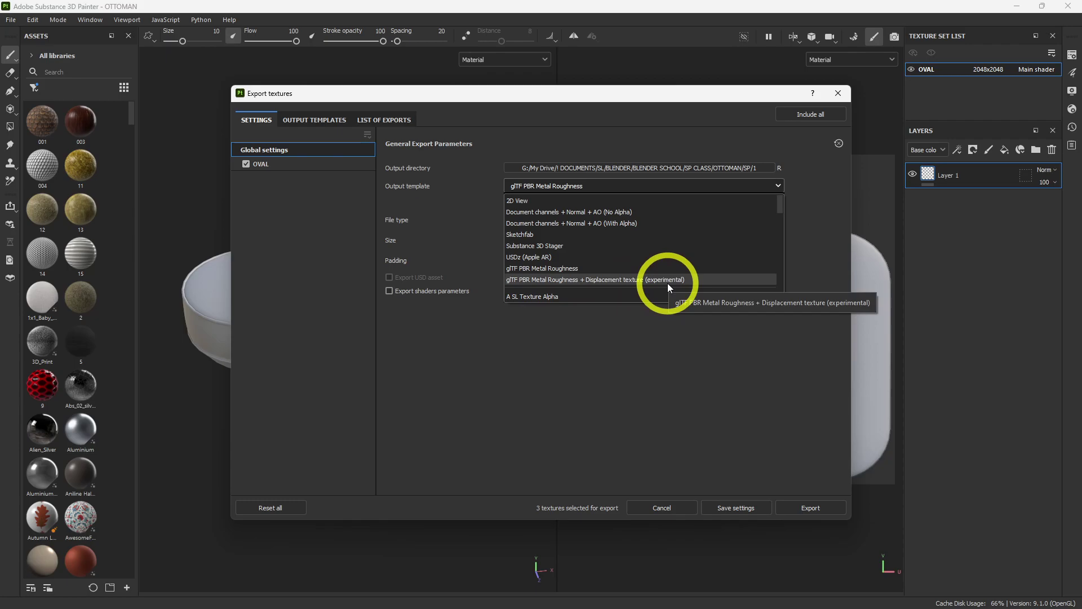
scroll(668, 283, down, 8)
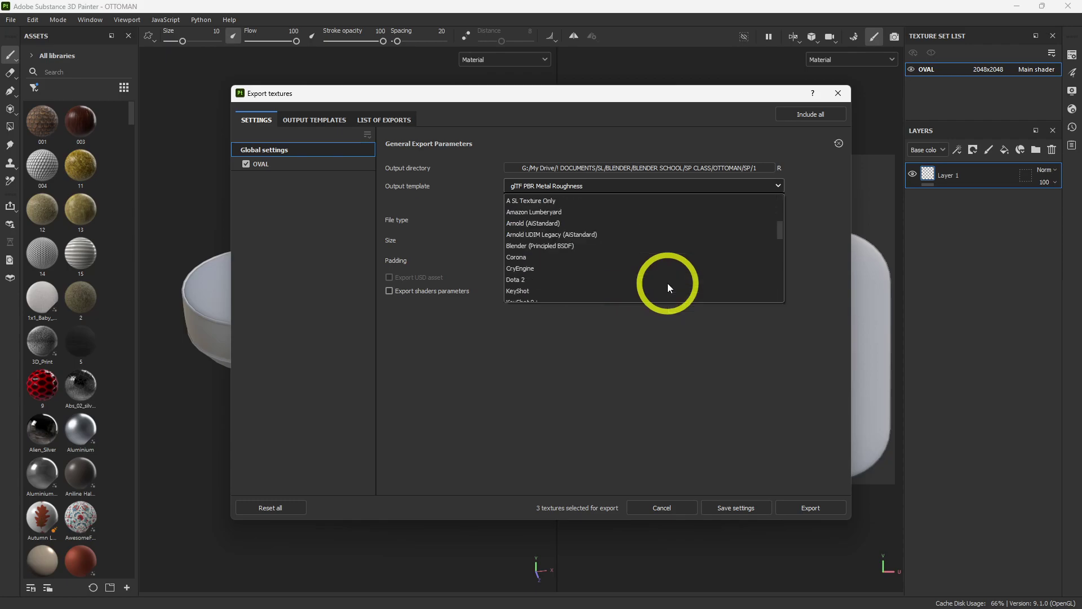
scroll(668, 283, down, 5)
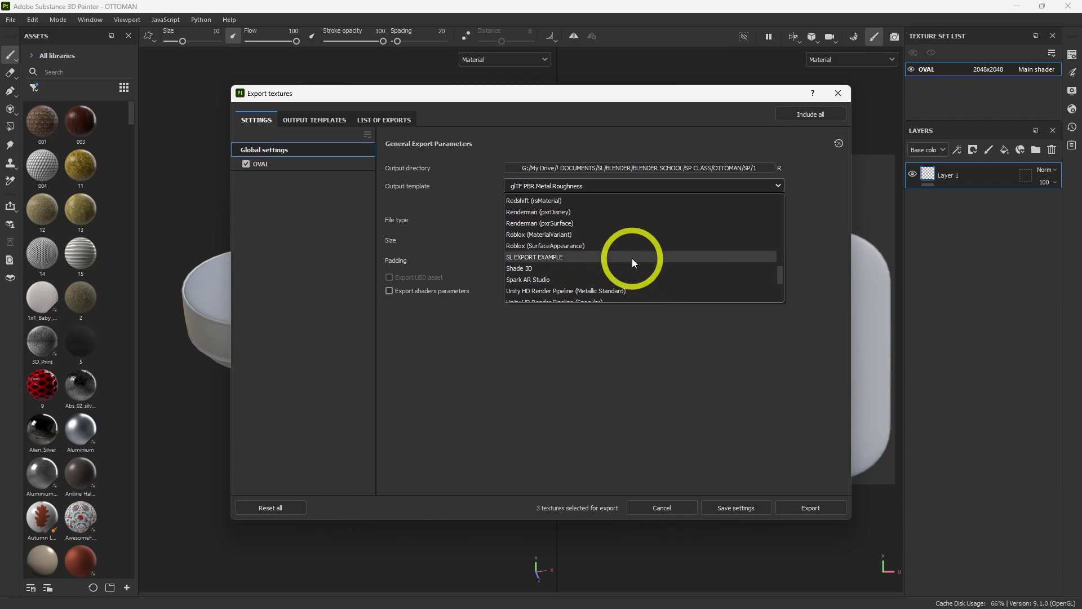
scroll(622, 283, down, 4)
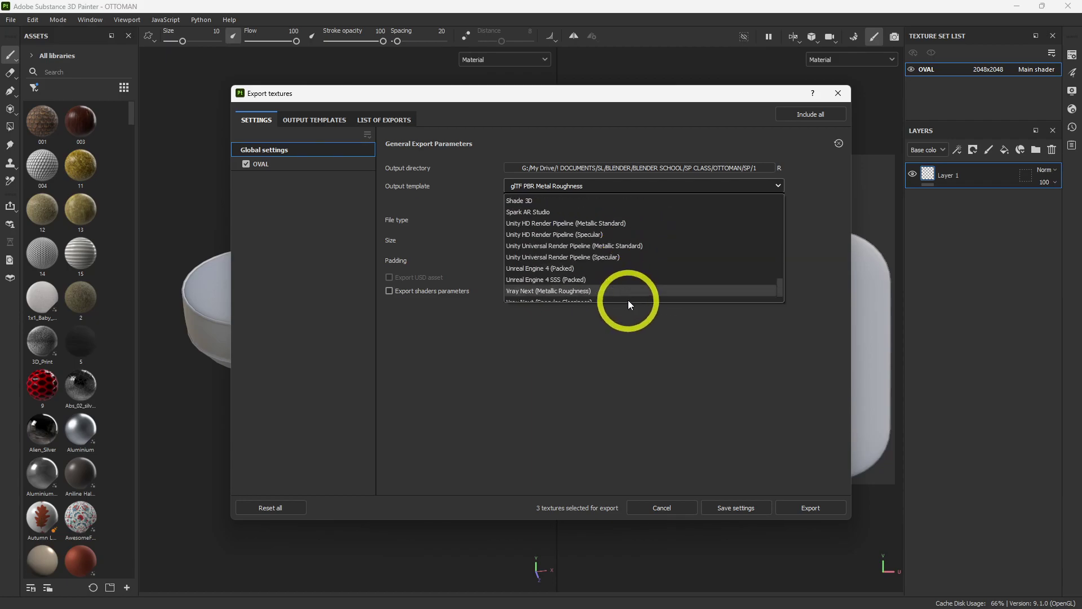
scroll(619, 264, up, 3)
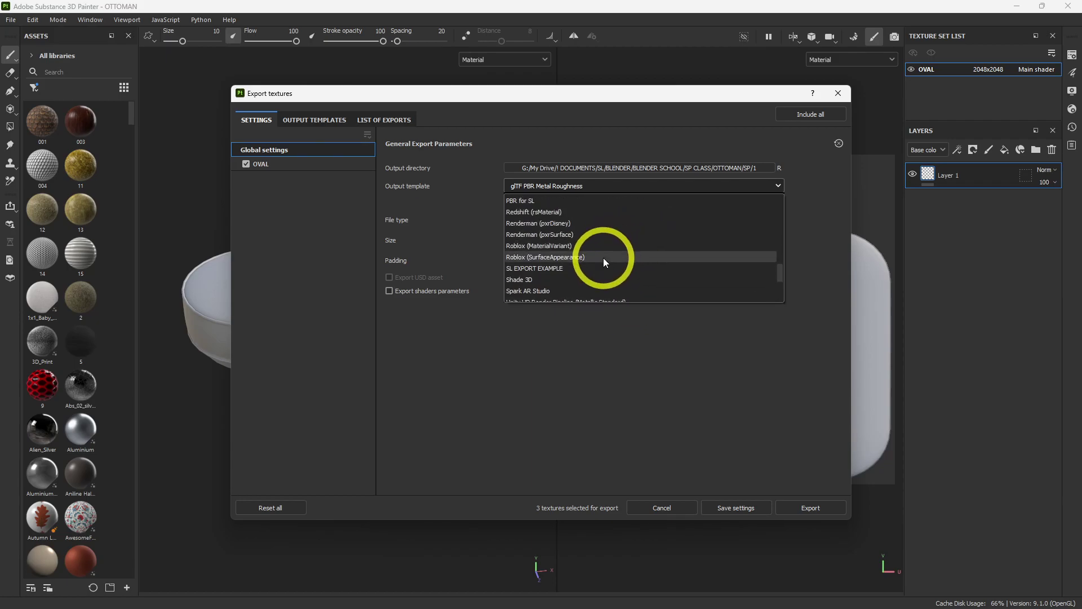
scroll(602, 252, up, 3)
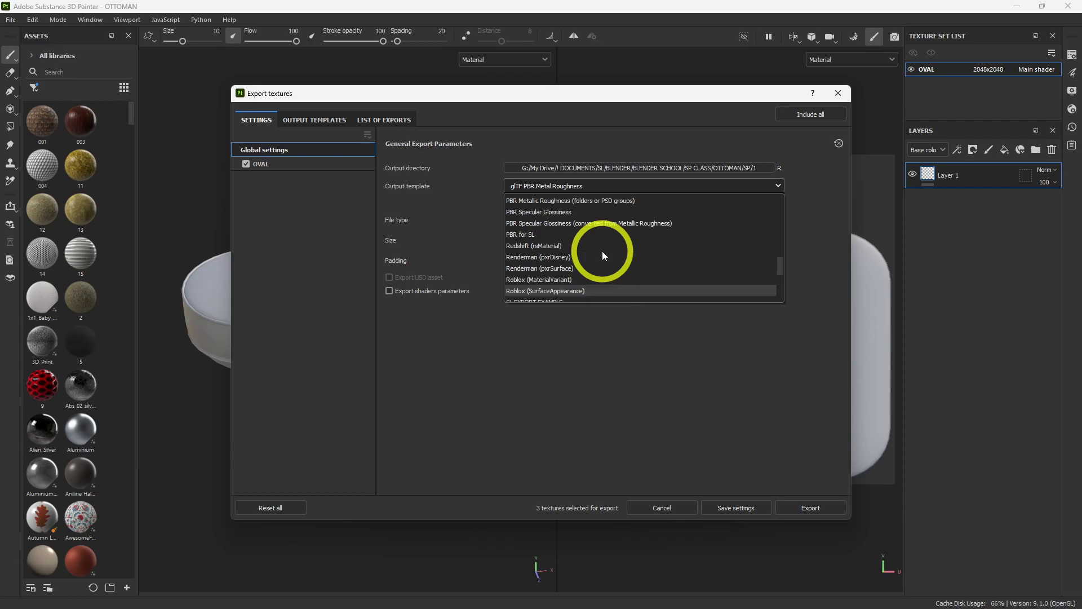
click(516, 235)
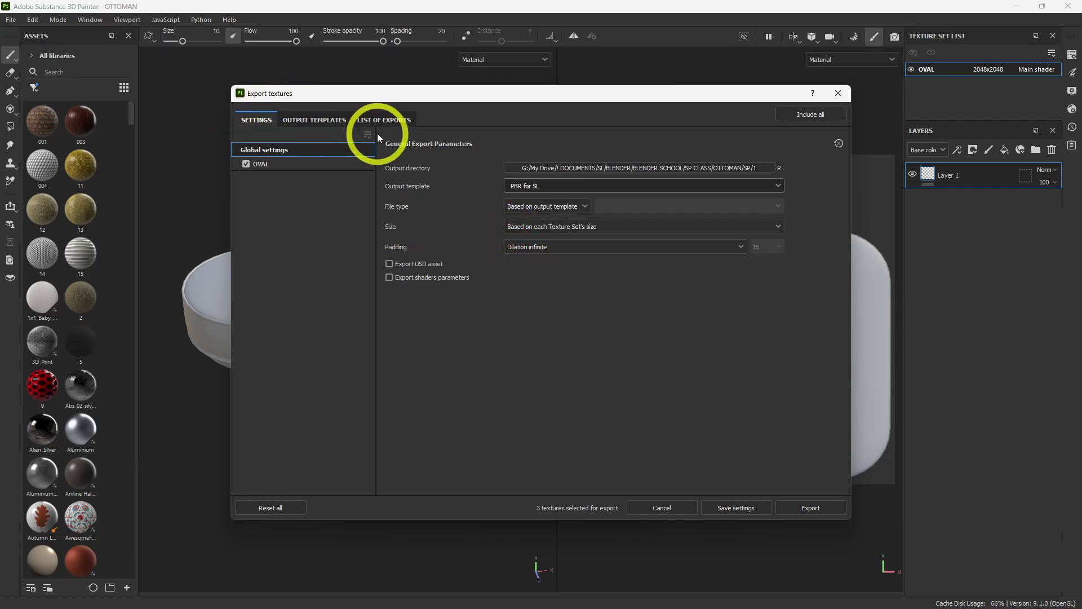
click(384, 119)
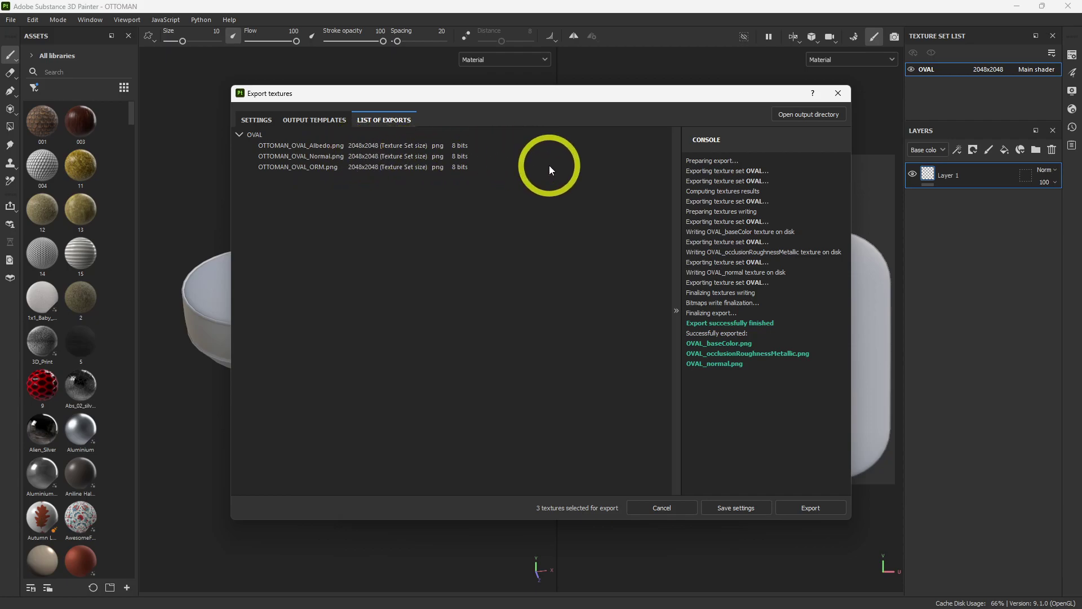
Step: Review the output template choices and display the output maps of the PBR for SL preset
click(257, 120)
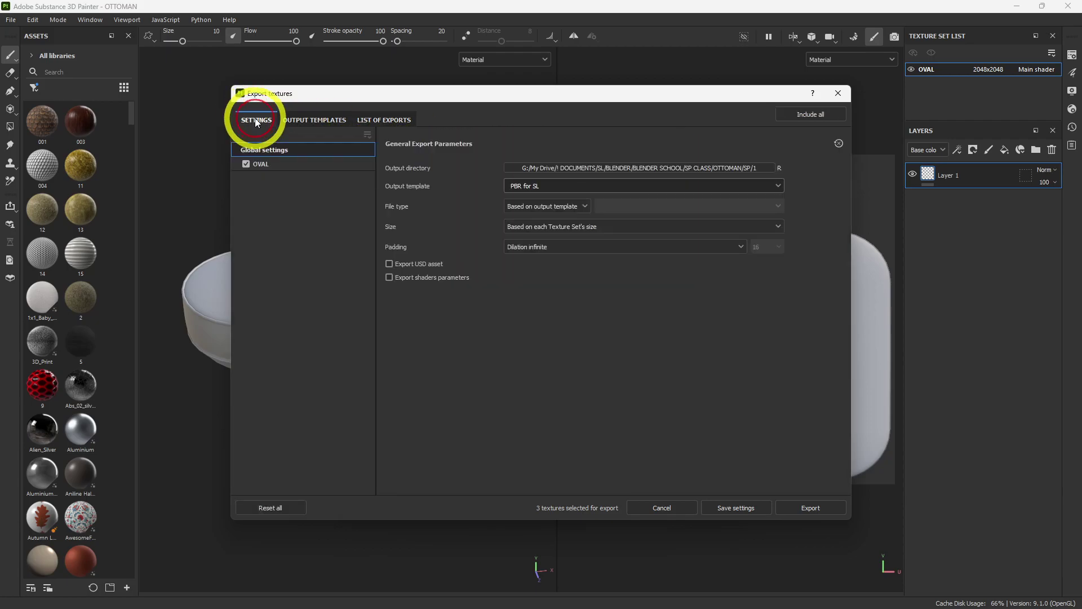
click(534, 187)
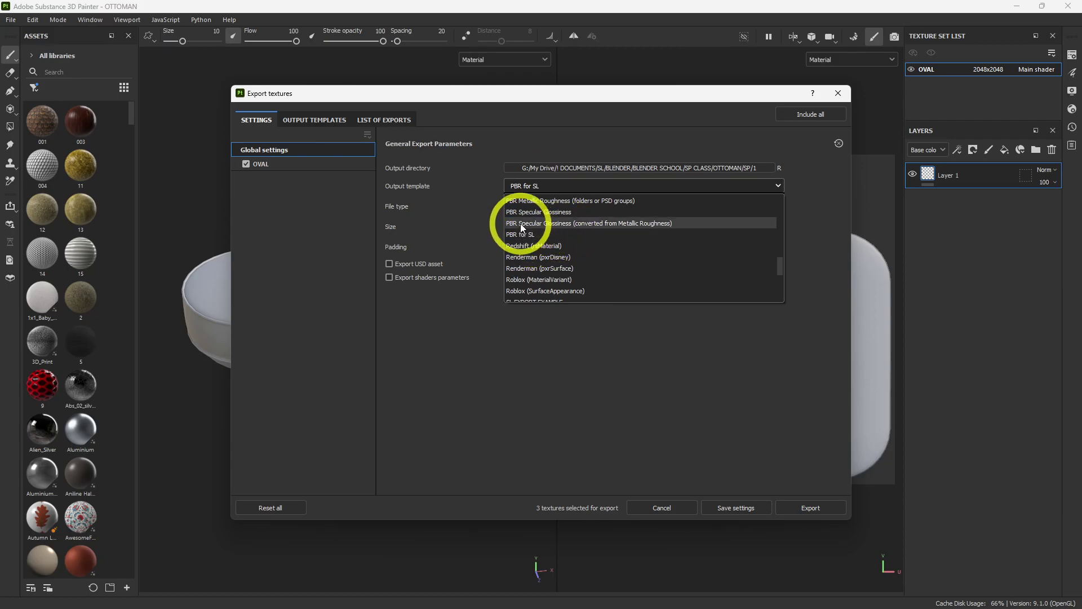
click(314, 120)
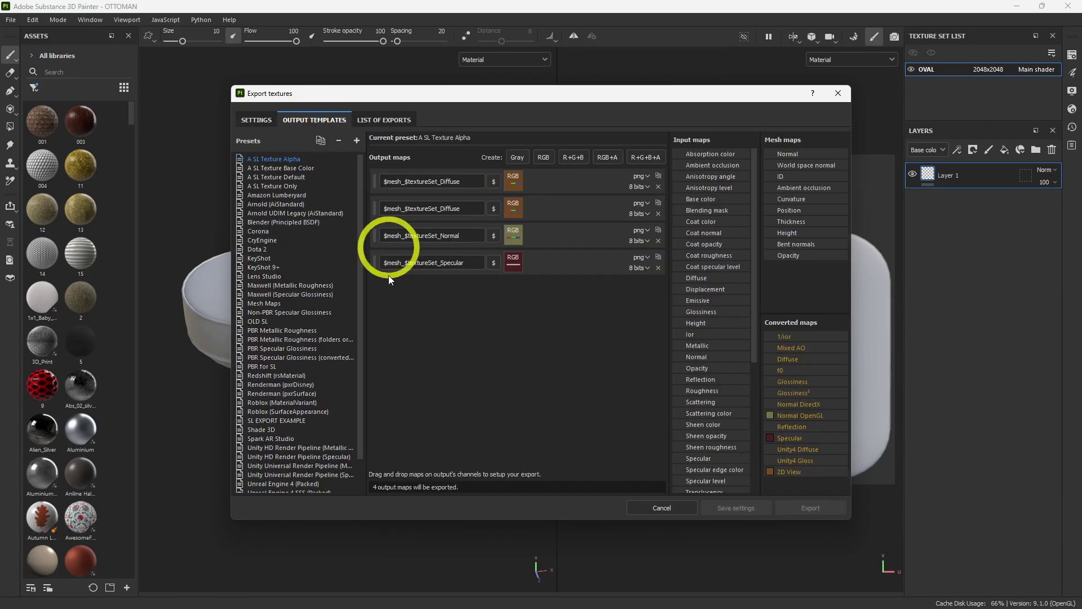
click(262, 367)
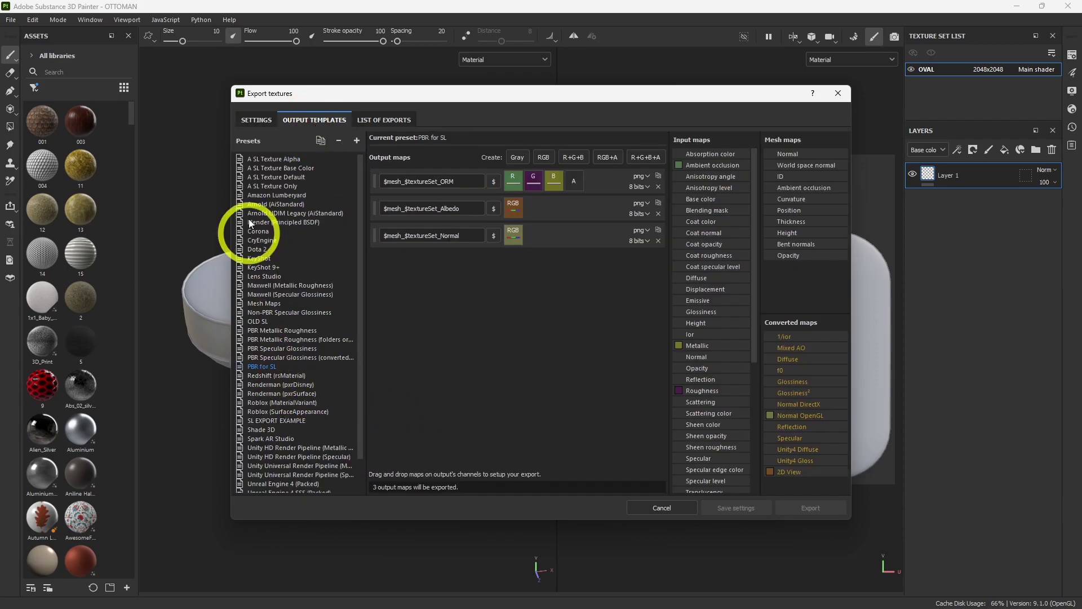
Step: Recheck the output template chosen in the general export parameters and return to the PBR for SL preset's output maps
click(257, 121)
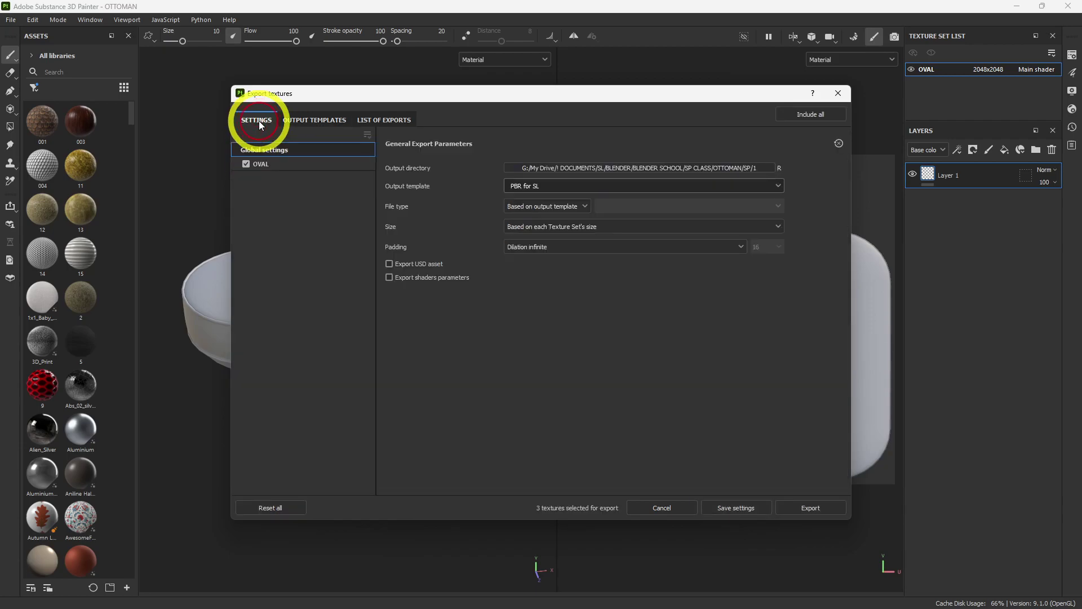
click(534, 188)
click(521, 186)
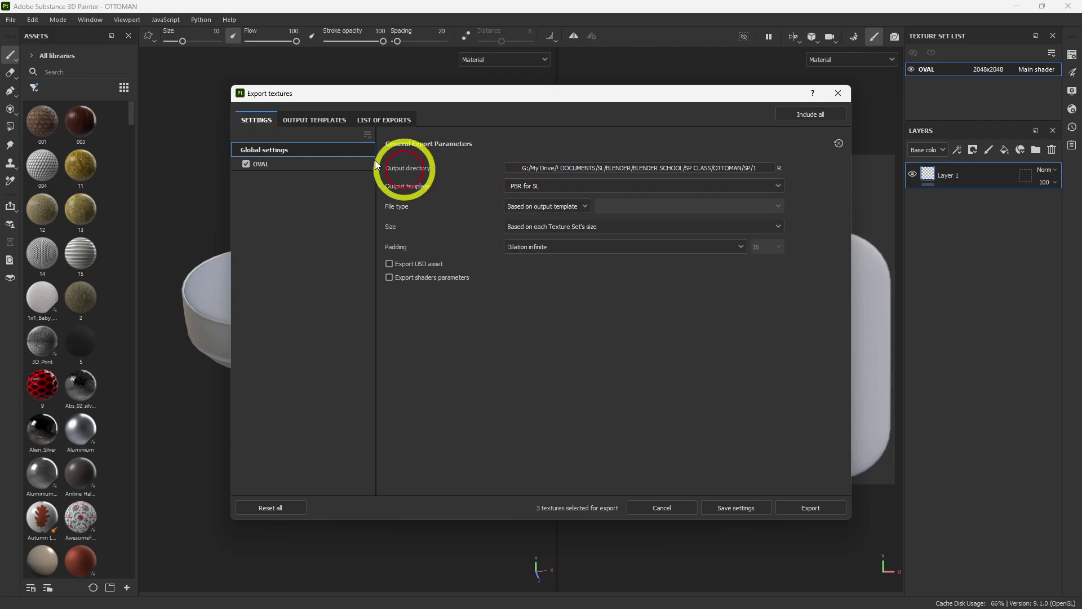
click(317, 121)
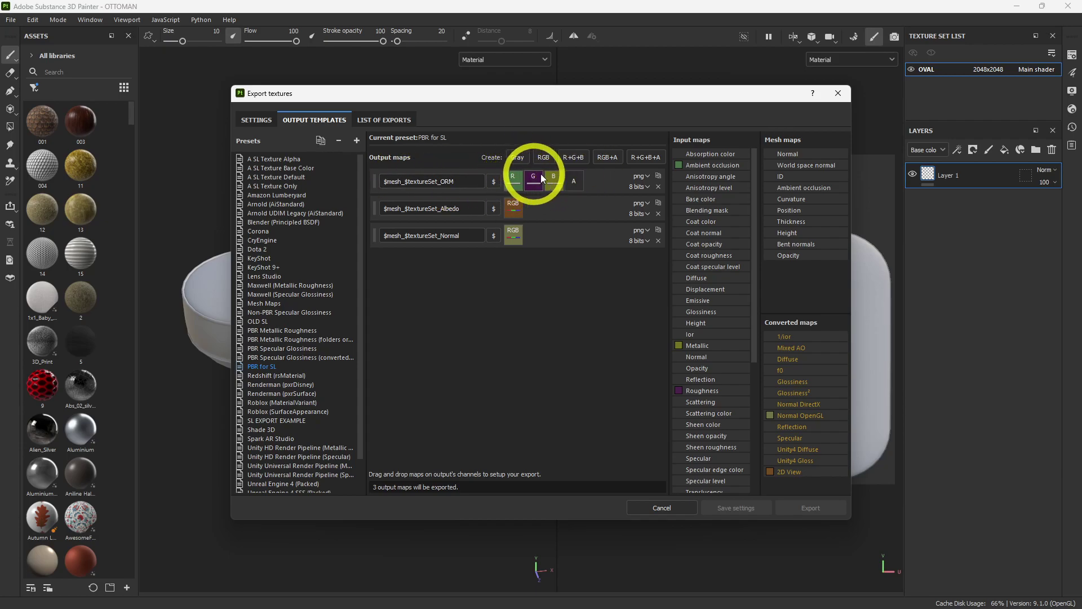
Step: Set the output template for the export to glTF PBR Metal Roughness
click(253, 120)
click(526, 187)
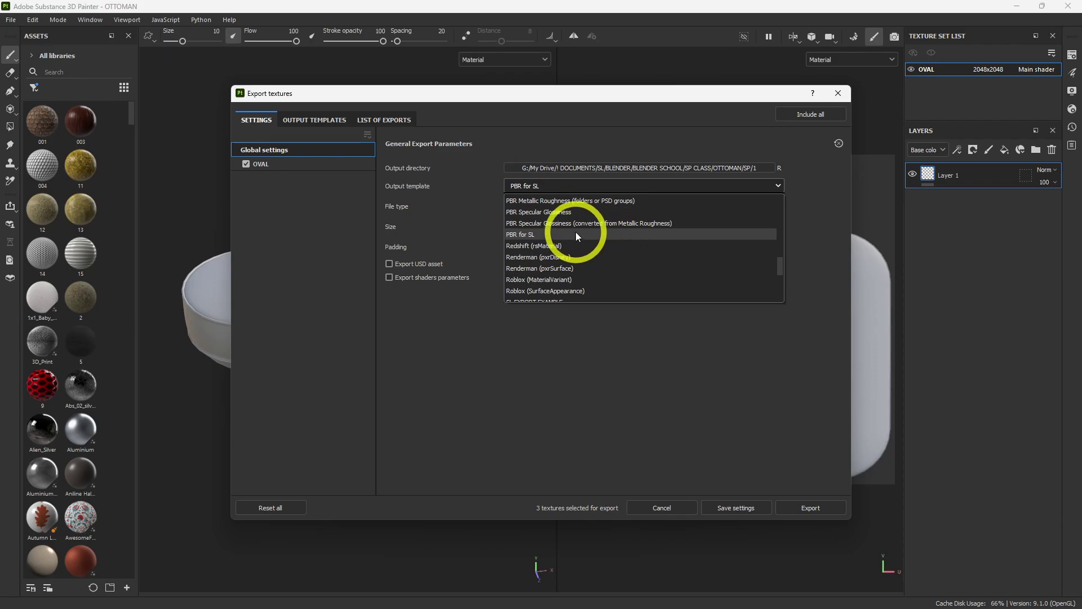
scroll(583, 245, up, 1)
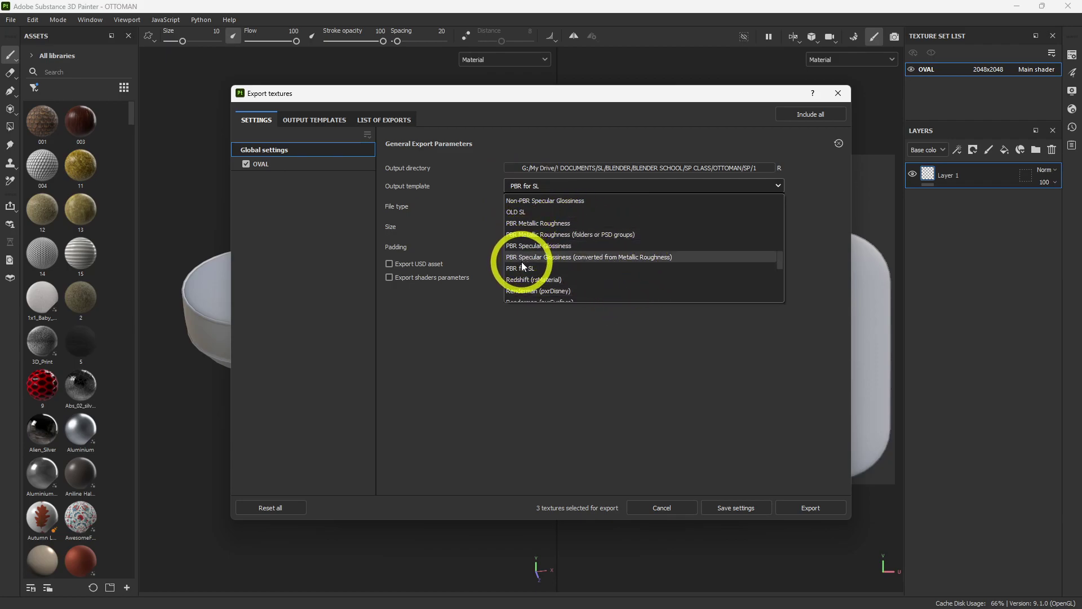
scroll(601, 264, up, 3)
scroll(679, 279, up, 6)
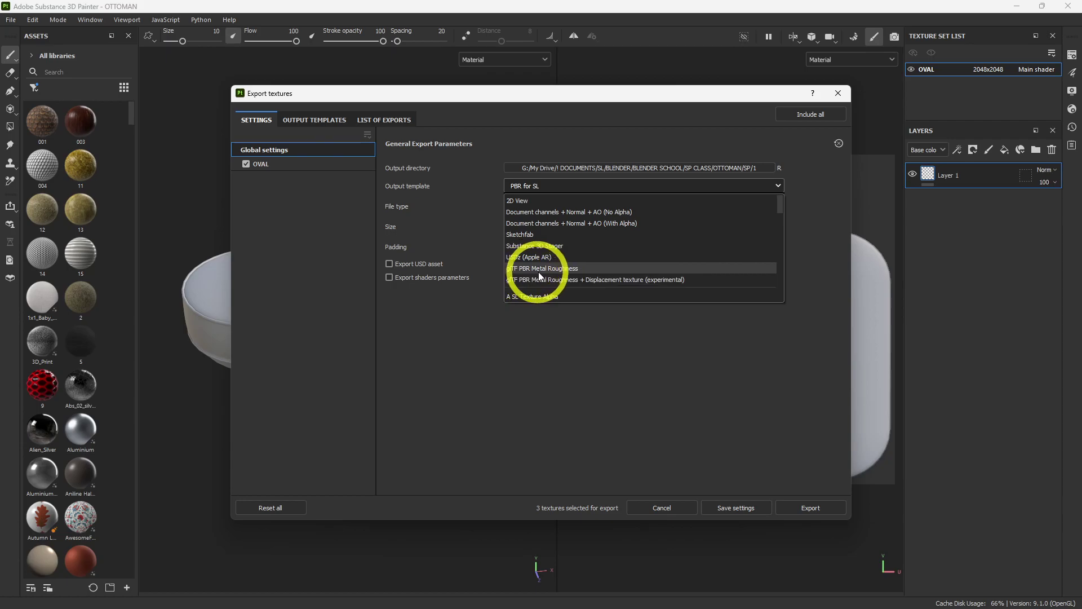
click(560, 271)
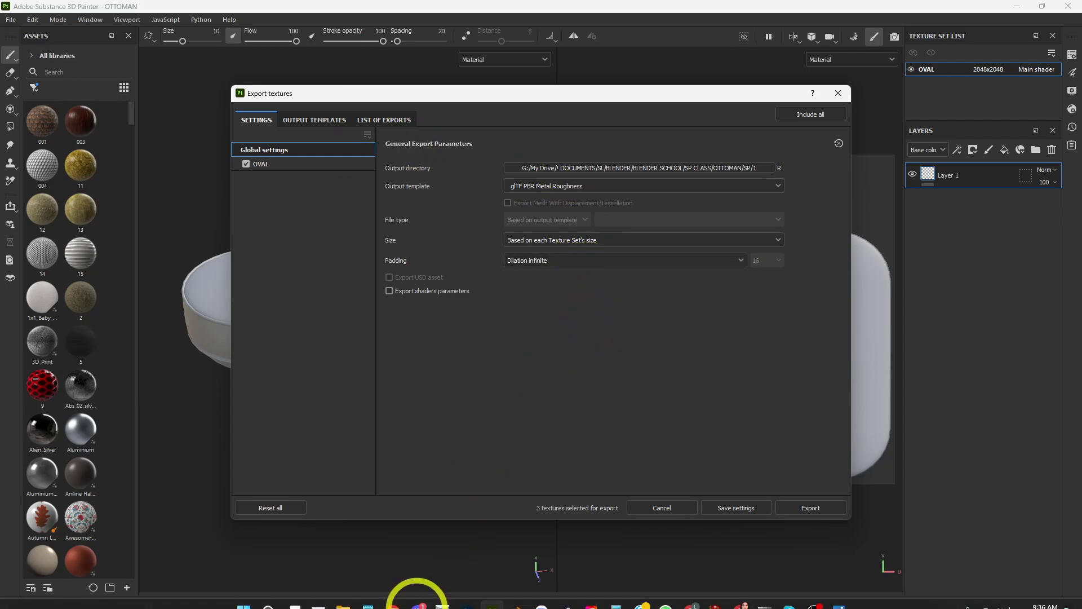
Step: Switch to Discord to read the class chat, and return to Substance 3D Painter
click(418, 596)
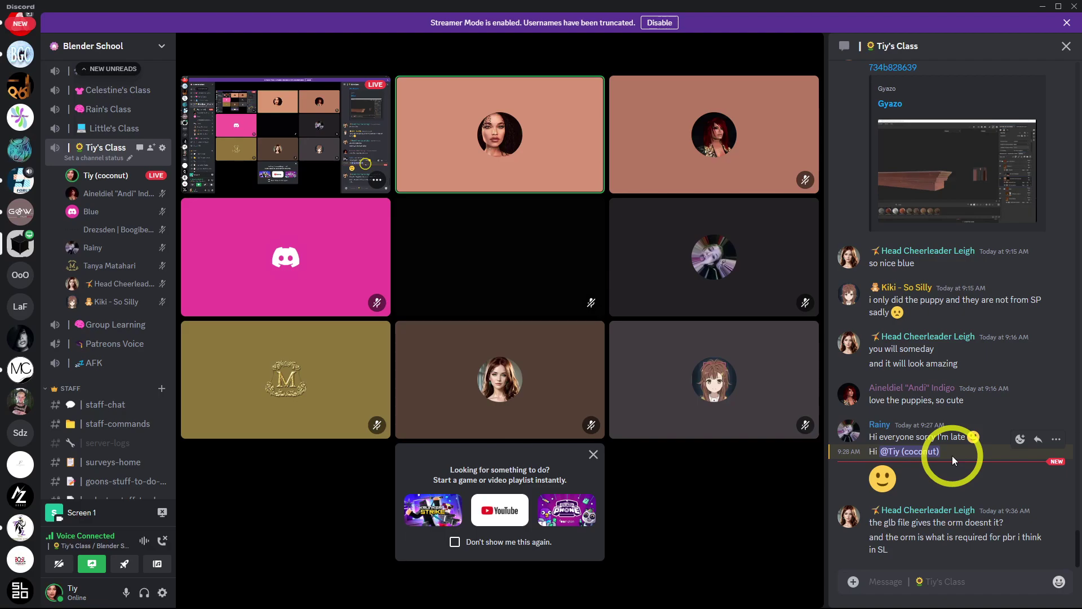
mouse_move(607, 606)
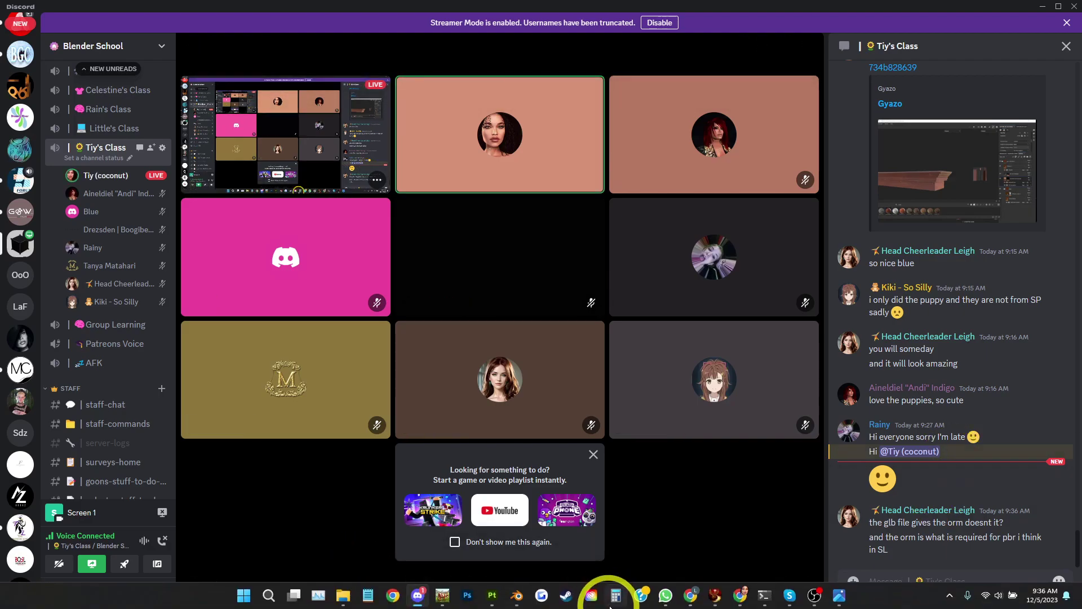
click(492, 598)
Step: Examine the packed R, G and B channels of the ORM output map in the PBR for SL preset
click(310, 119)
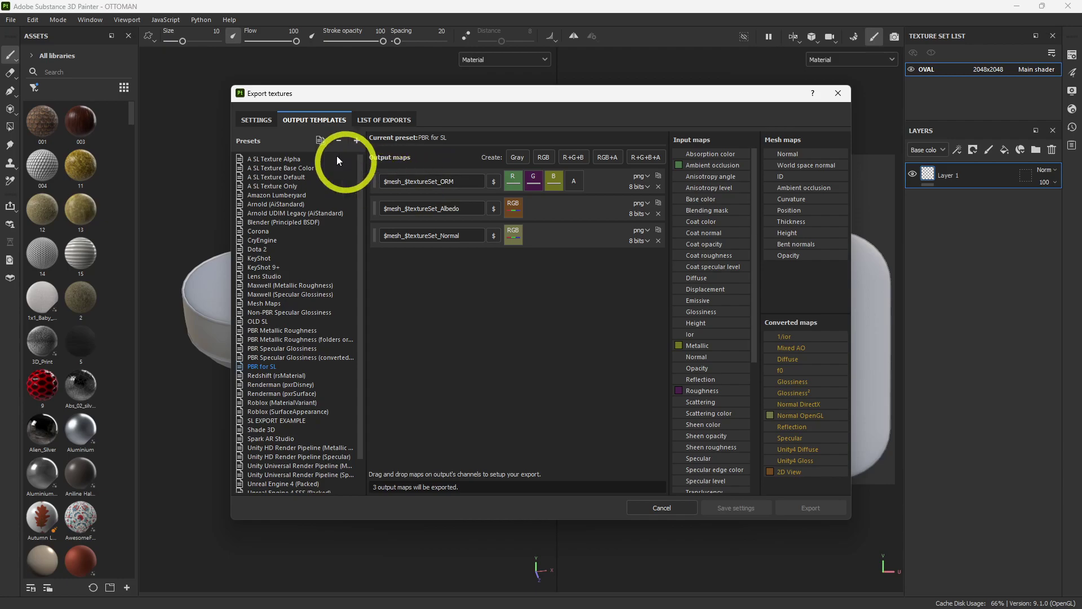
right_click(513, 182)
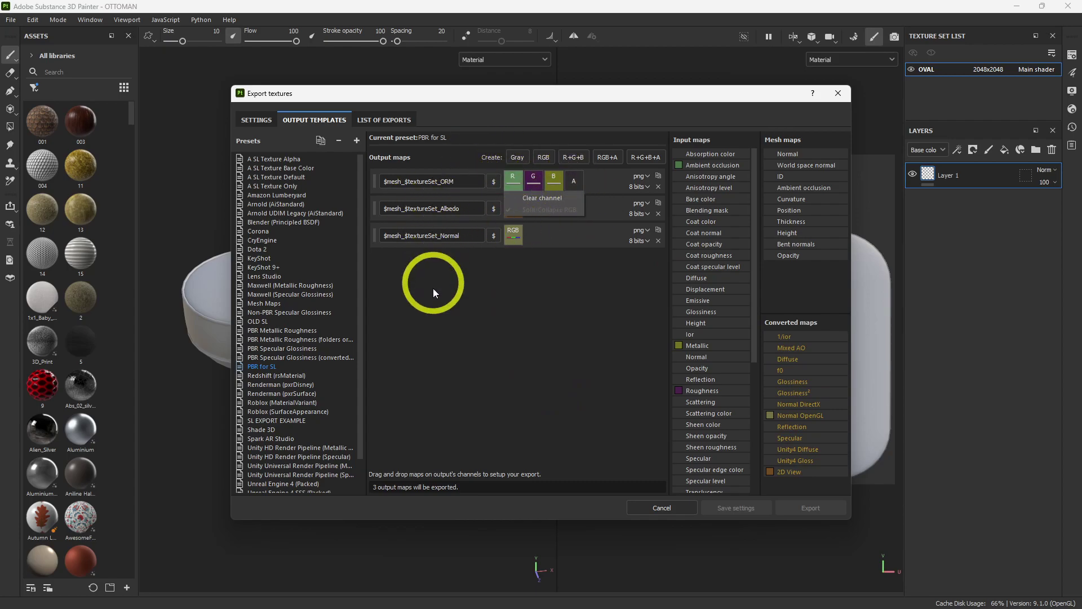
click(449, 306)
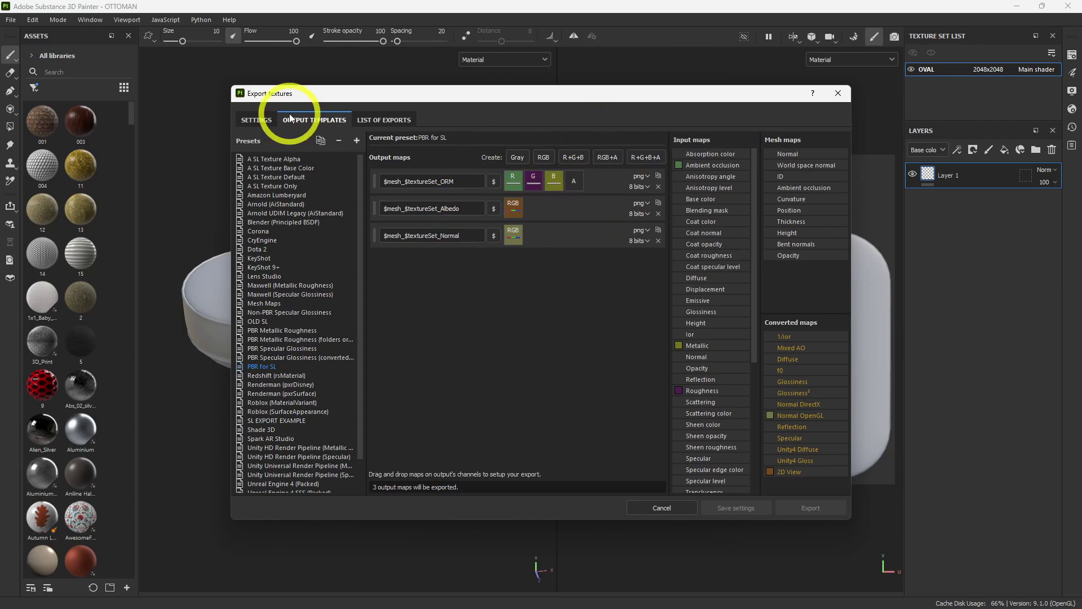
Step: Reselect glTF PBR Metal Roughness as the output template and close the texture export window without exporting
click(252, 121)
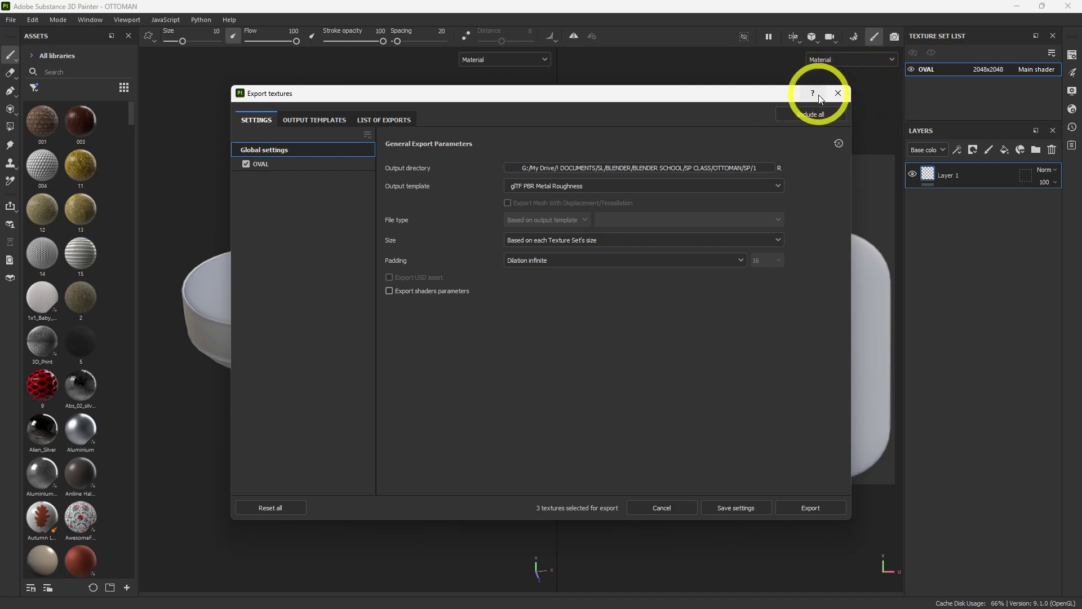
click(560, 185)
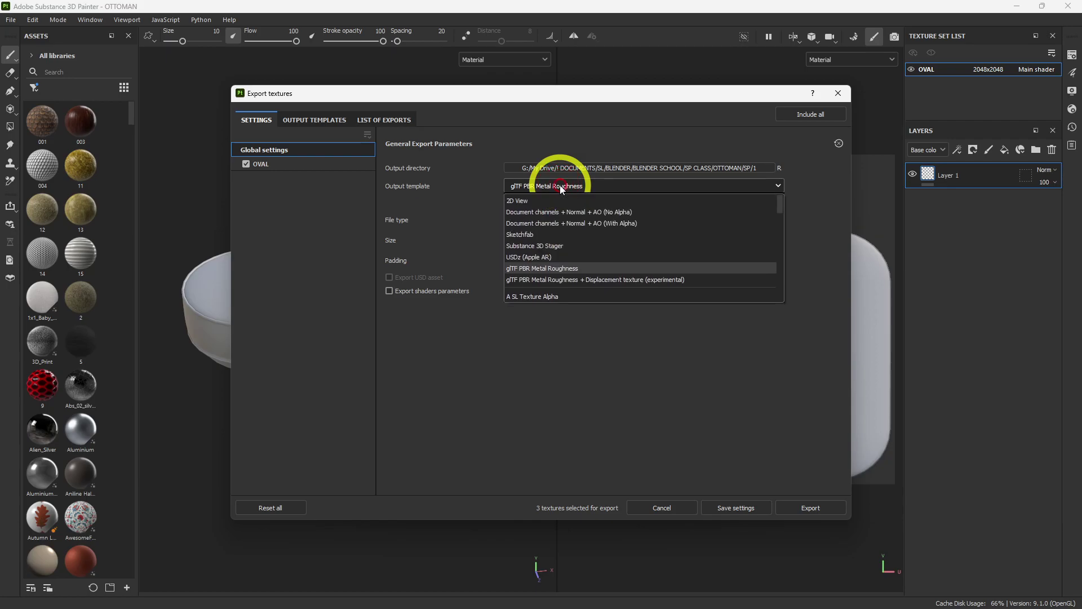
click(529, 269)
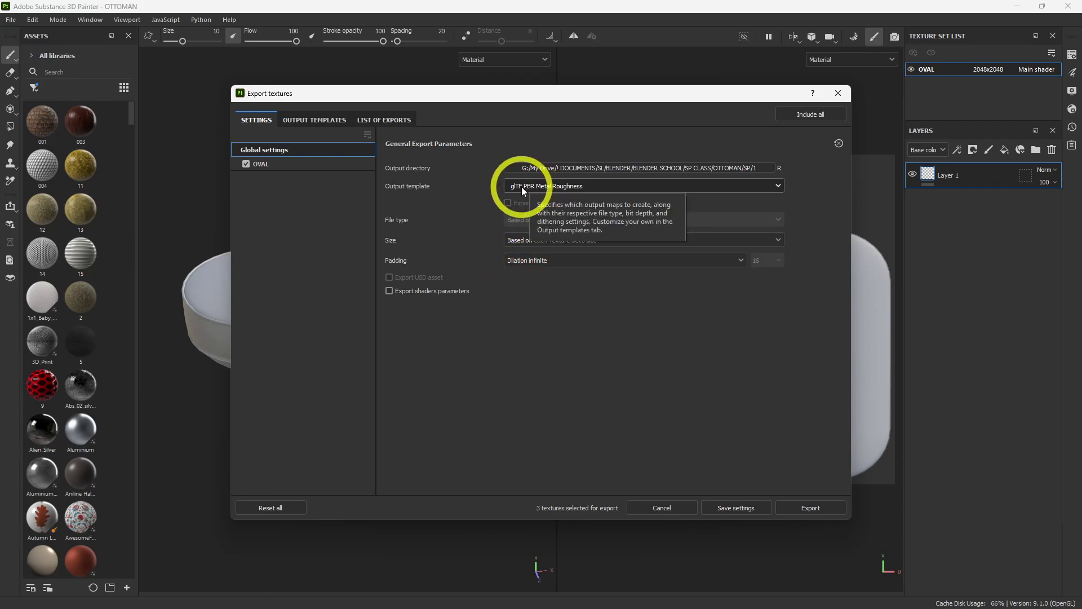
click(665, 510)
Step: Switch to Discord to check the new replies about the GLB and glTF export, and go back to Substance 3D Painter
click(417, 596)
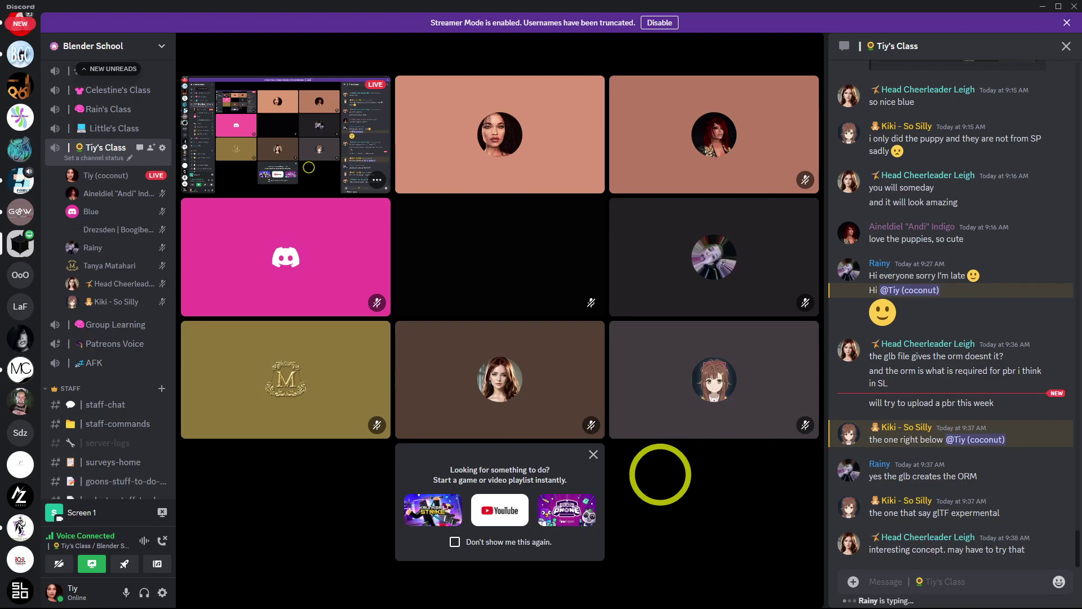
mouse_move(616, 592)
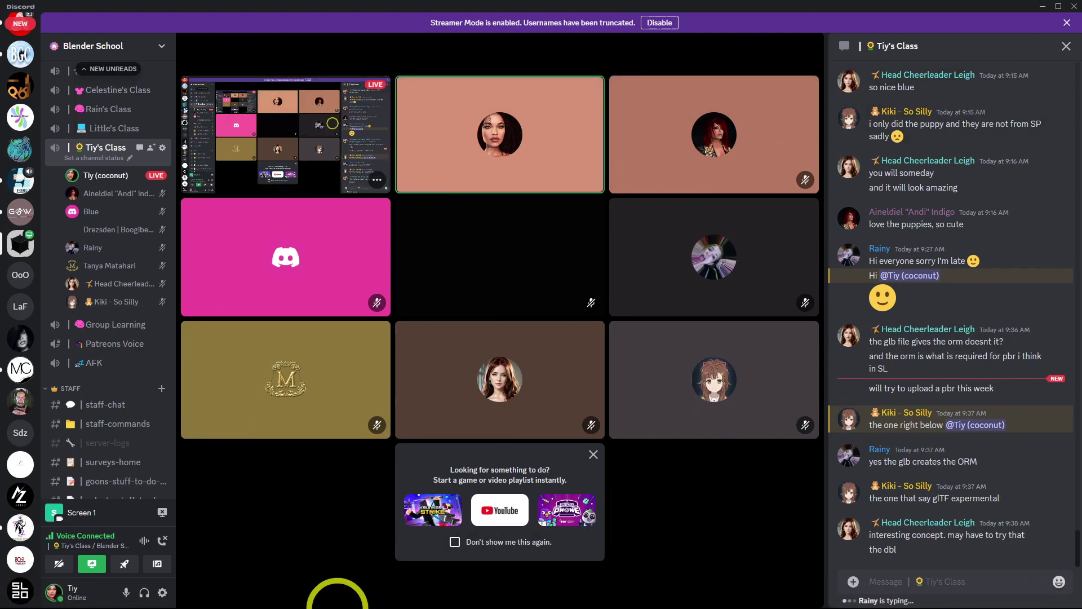
click(491, 603)
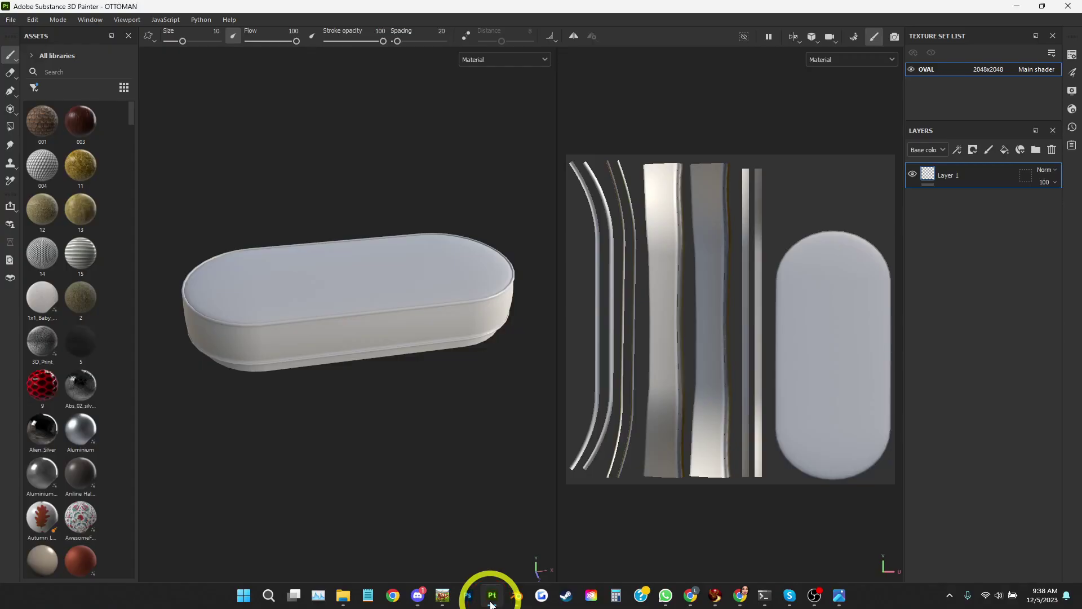
Step: Reopen the texture export window and review the general export settings alongside the output template presets
click(9, 20)
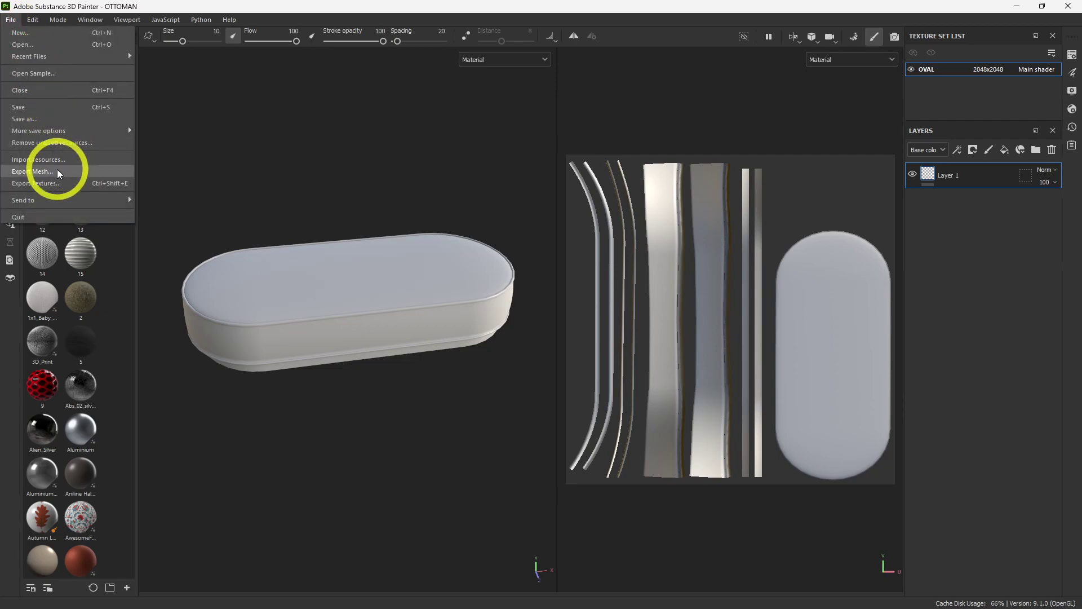
click(35, 184)
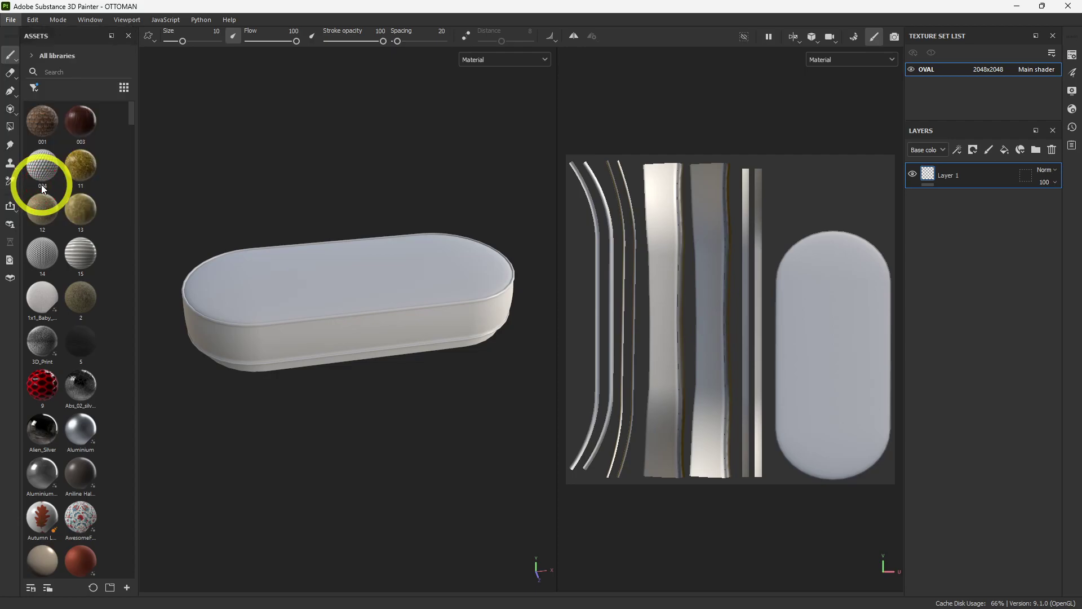
click(314, 120)
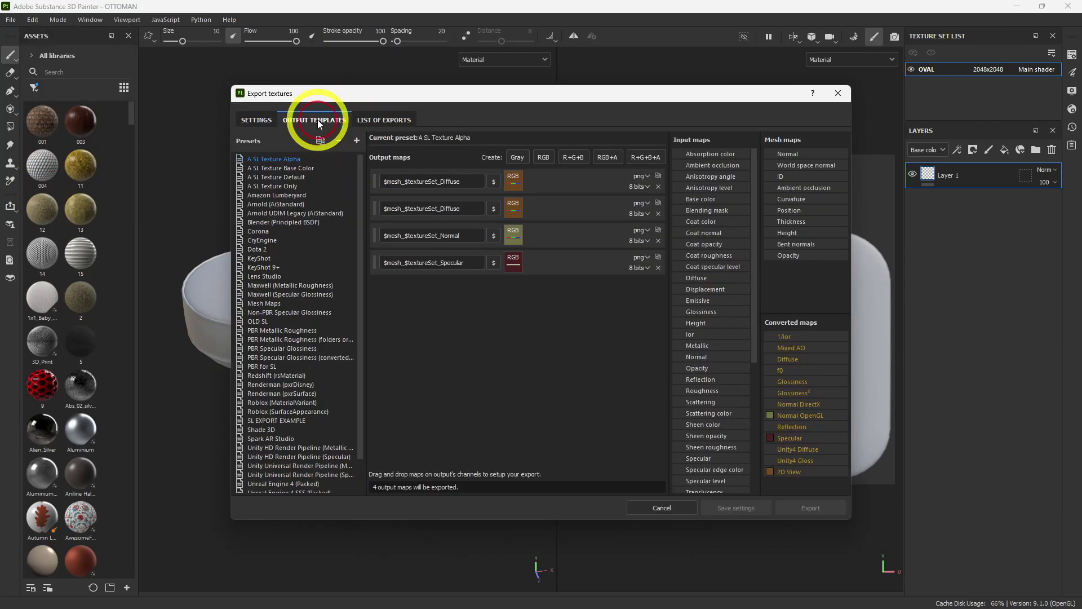
click(257, 120)
click(513, 187)
click(513, 187)
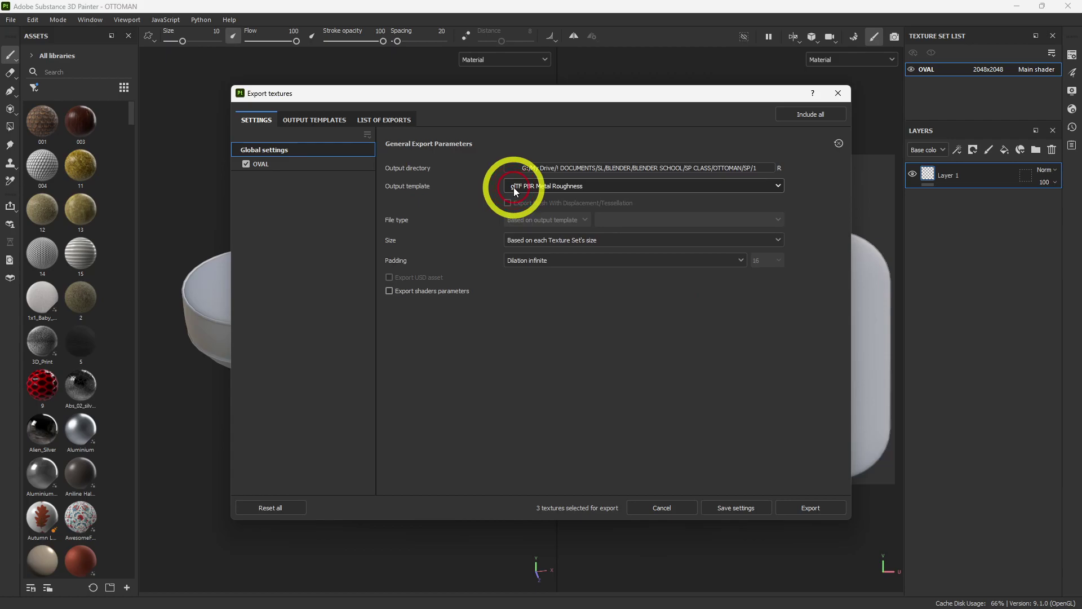
click(292, 122)
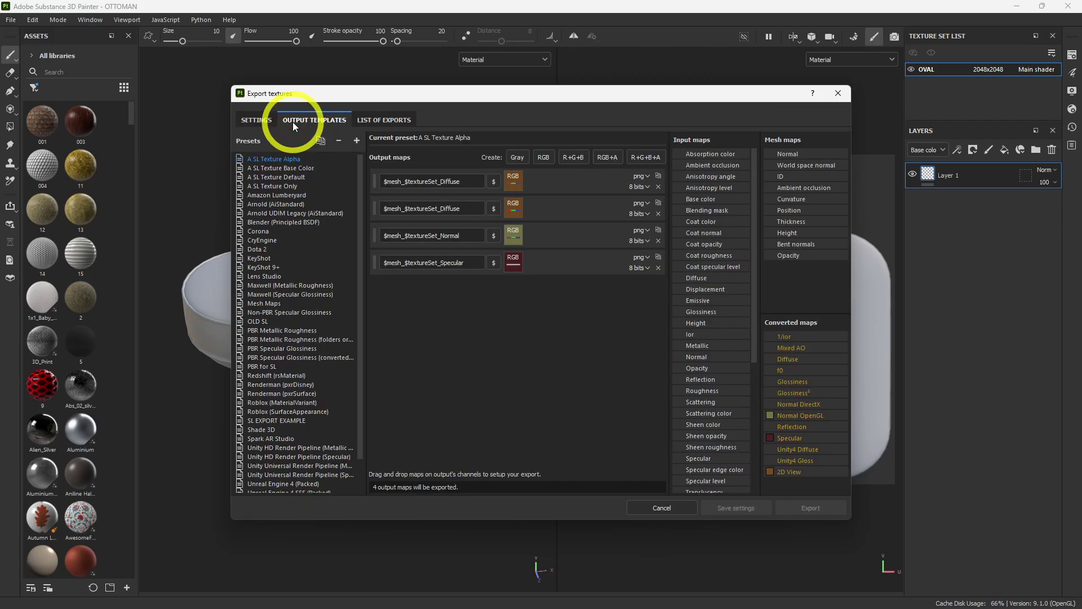
Step: Switch to the image viewer and browse the class reference images to Blinn-Phong 3.png
mouse_move(483, 592)
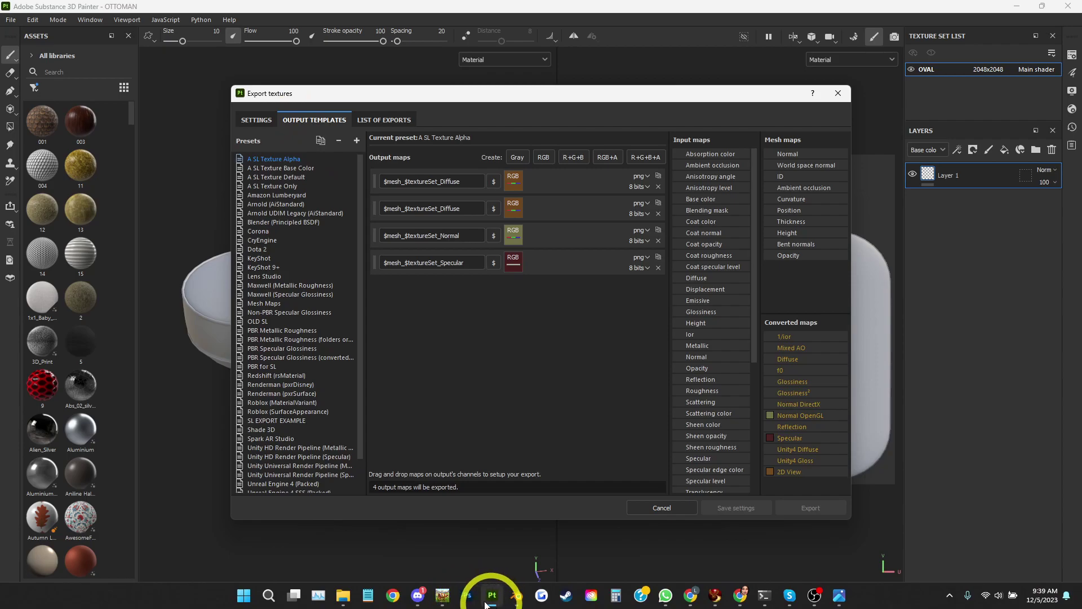
click(840, 597)
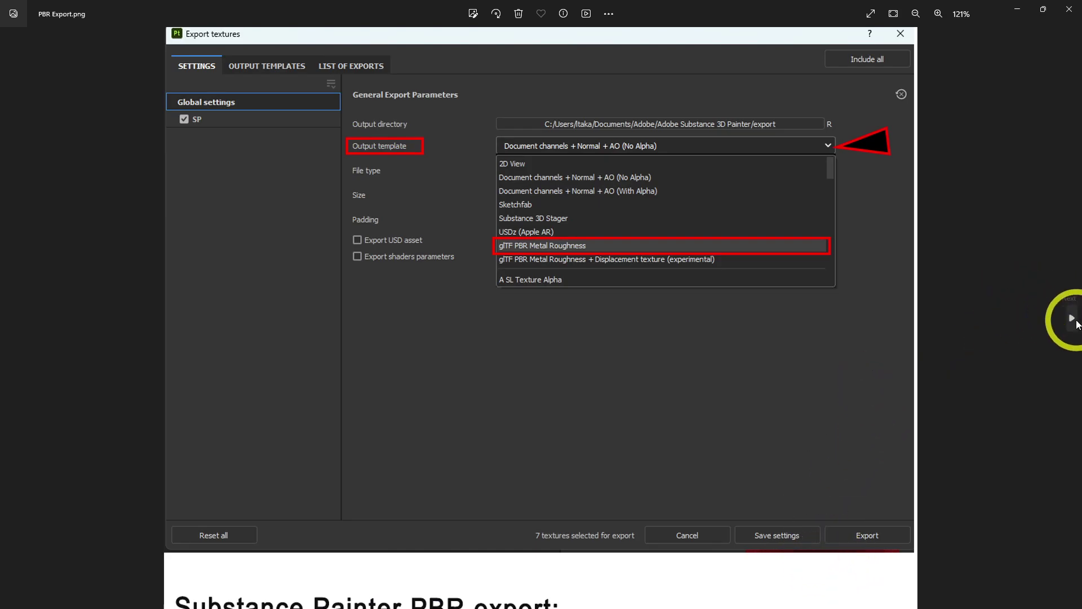
click(1073, 322)
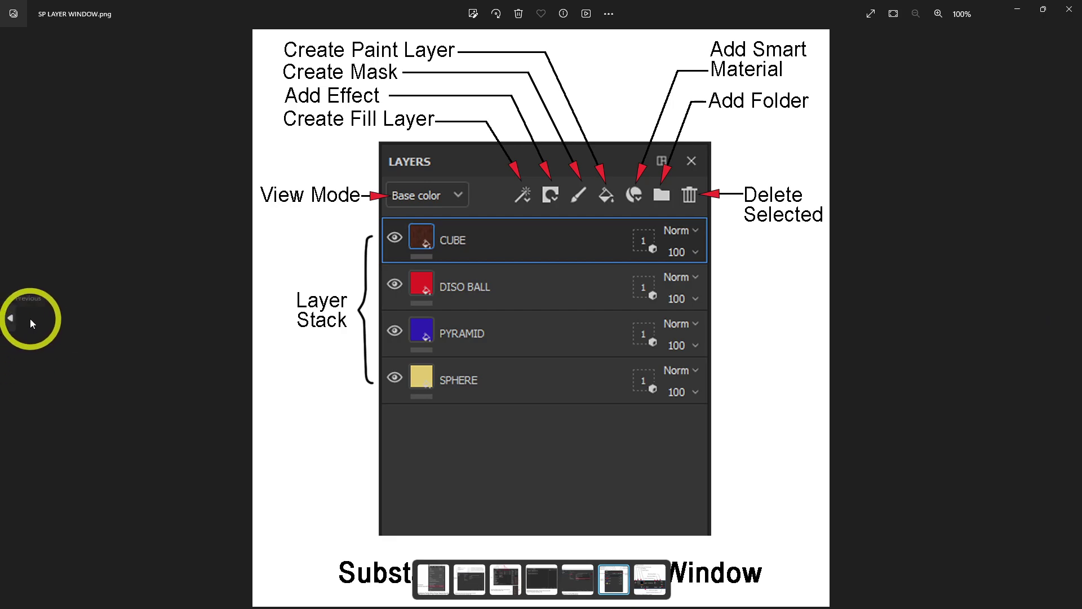
click(13, 315)
click(12, 316)
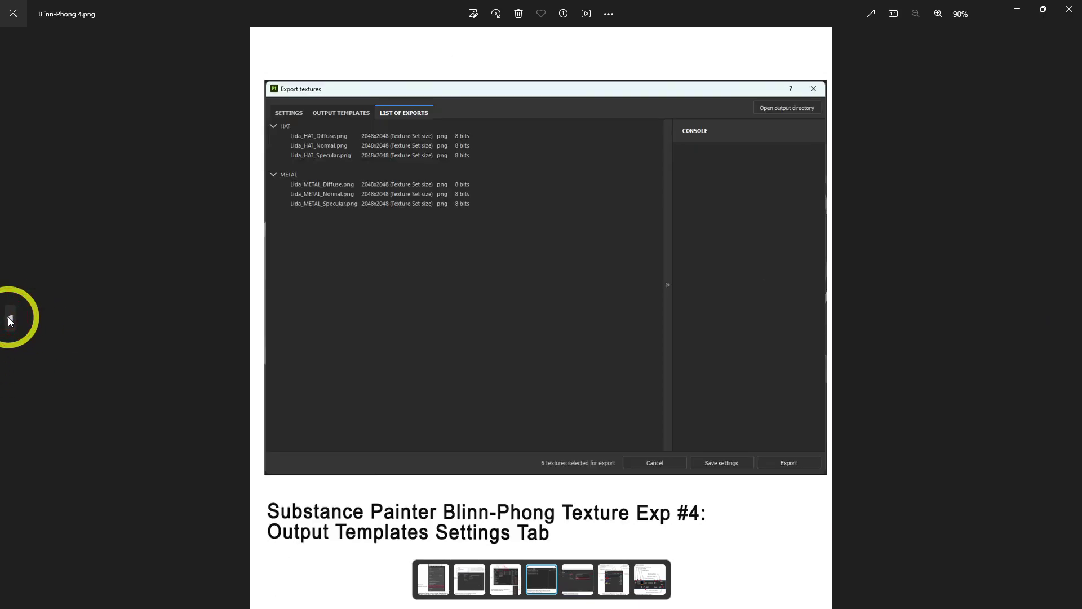
click(10, 319)
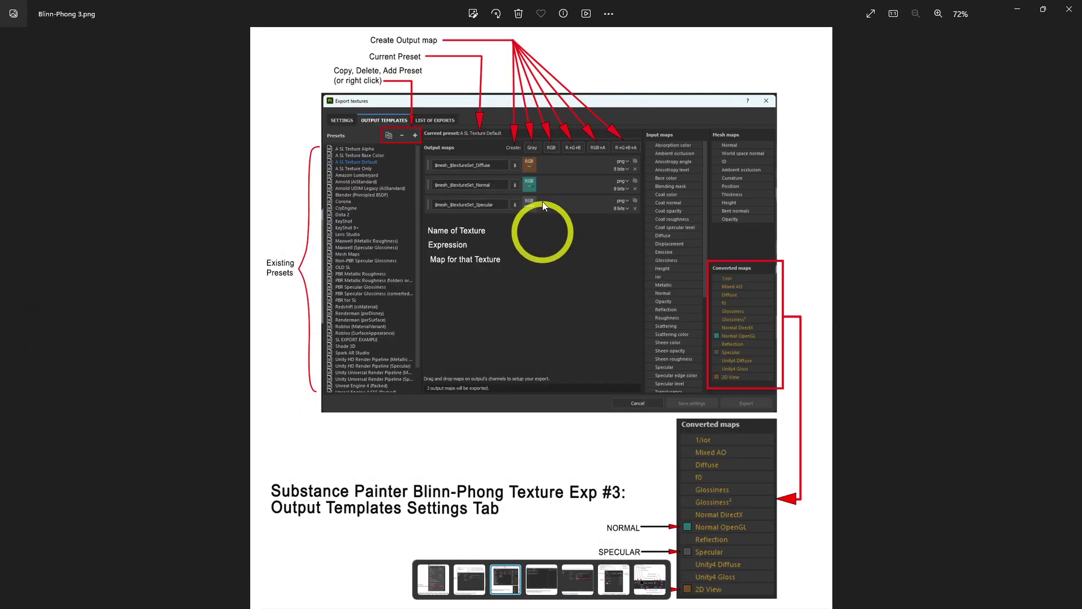
Step: Examine the annotated preset controls and output maps in the Blinn-Phong 3.png reference image
scroll(346, 92, up, 5)
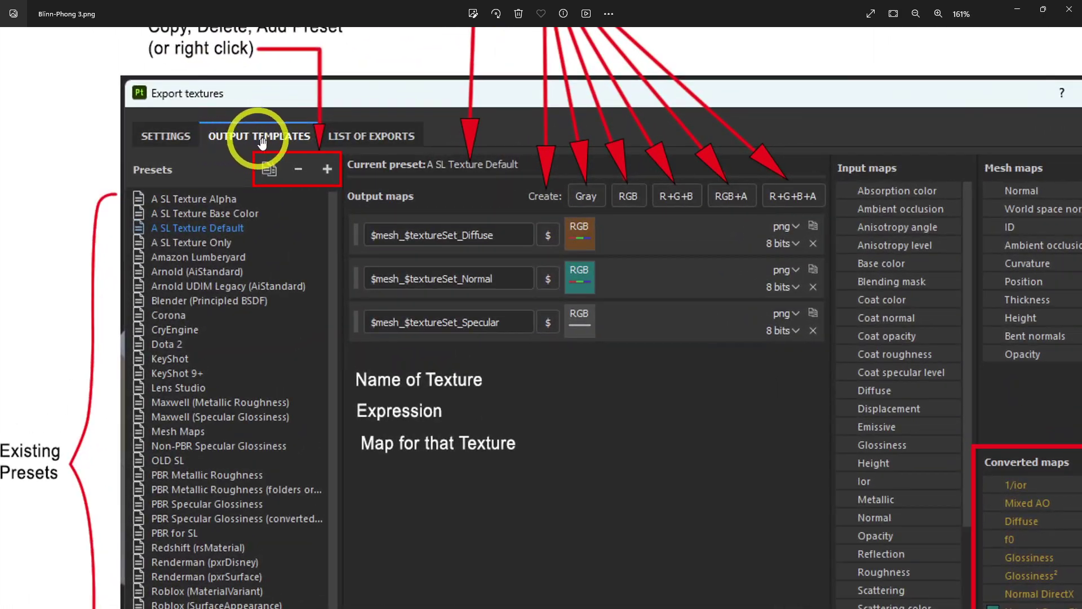
scroll(311, 231, down, 3)
scroll(314, 228, down, 4)
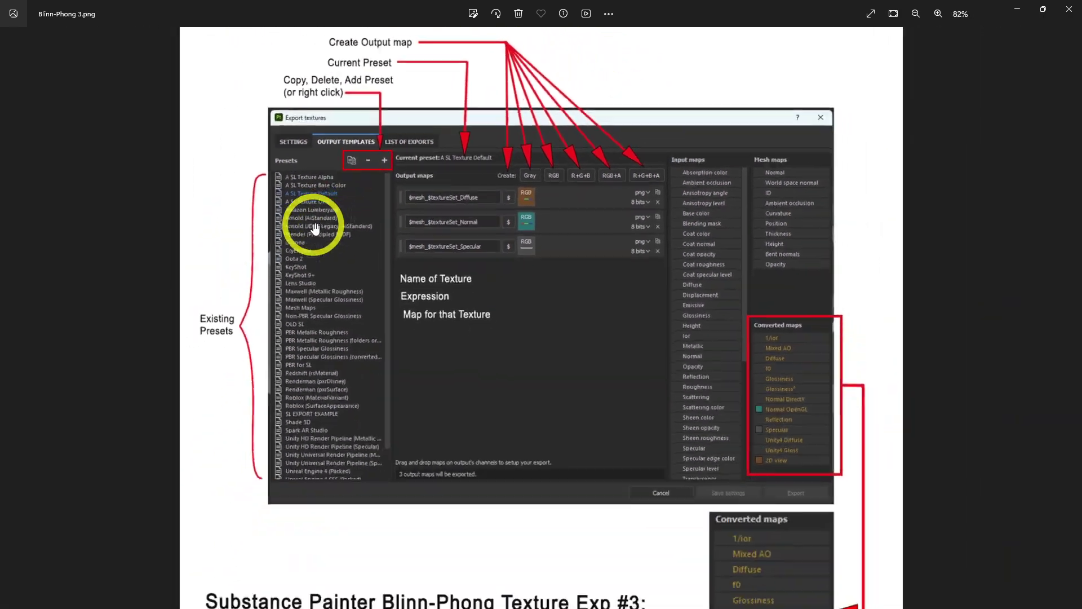
scroll(619, 196, up, 2)
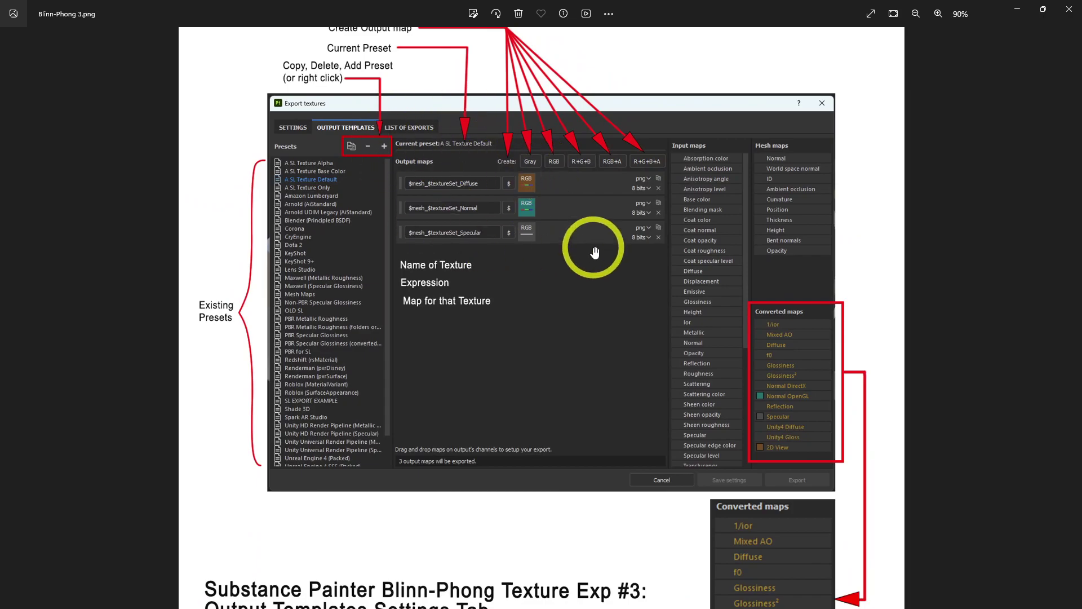
Step: Switch to Firestorm, apply the Blinn-Phong 3 texture from the inventory to the classroom display board, and return to the image viewer
scroll(479, 206, down, 2)
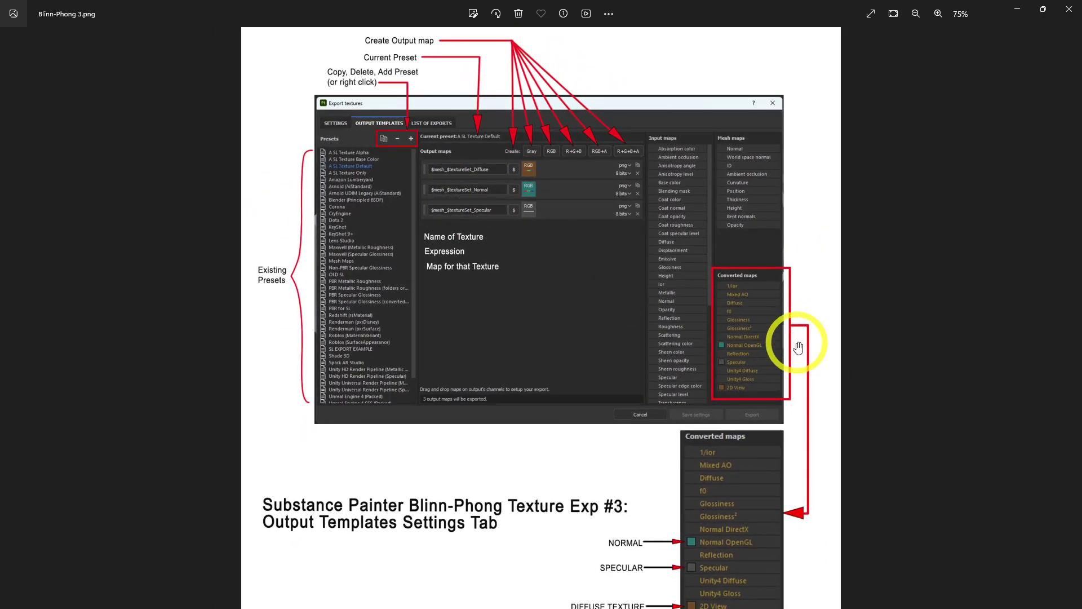
scroll(798, 341, down, 1)
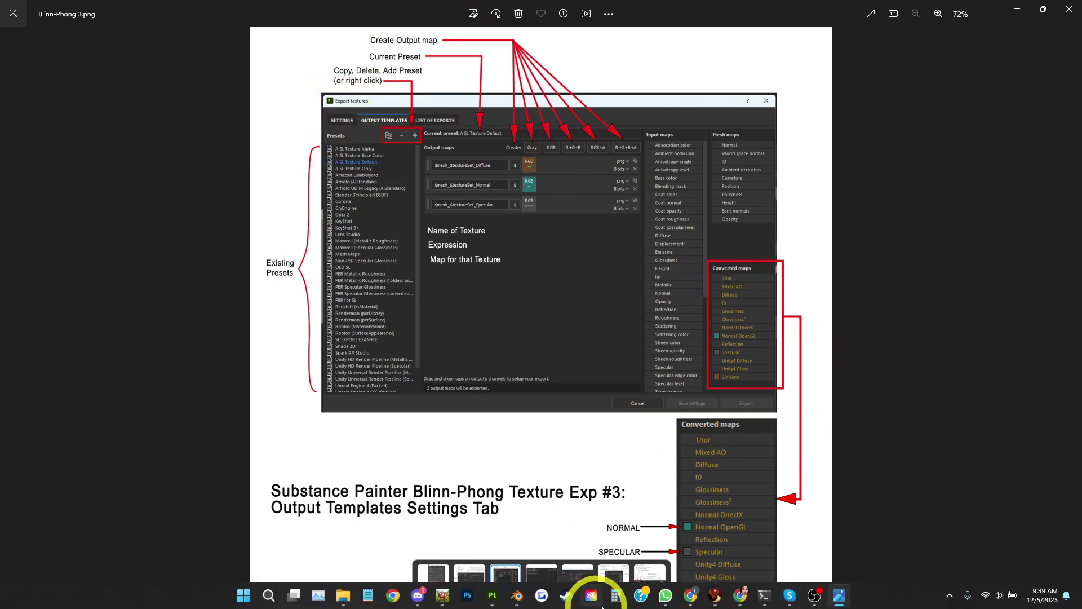
click(715, 596)
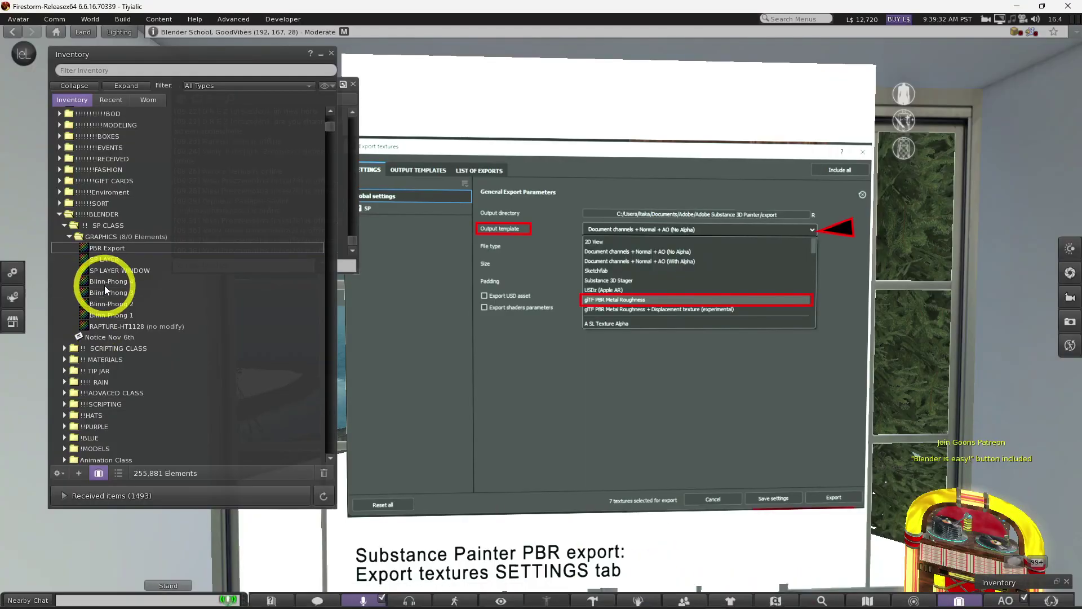
click(120, 282)
drag(119, 285, 552, 317)
drag(122, 293, 563, 336)
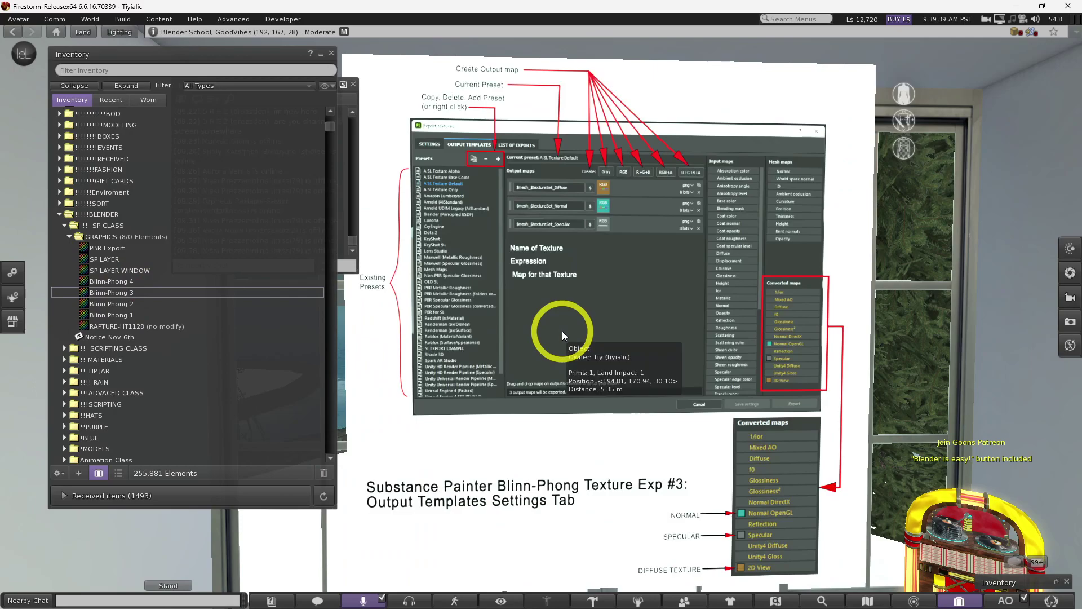
click(1016, 7)
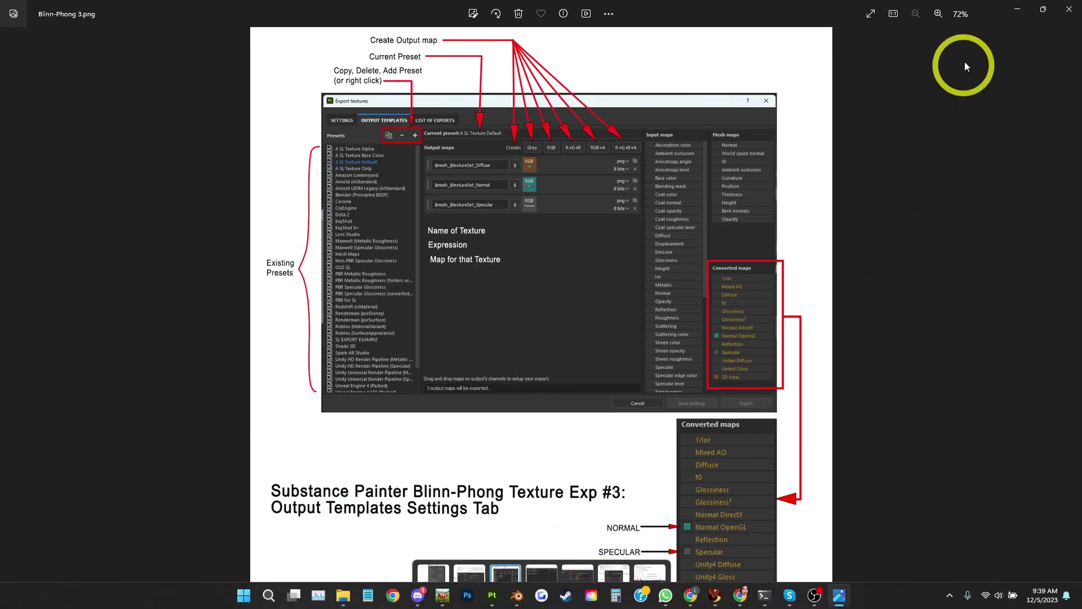
Step: Examine the output map creation options and the Diffuse, Normal and Specular texture rows in Blinn-Phong 3.png
scroll(449, 163, up, 1)
scroll(449, 163, up, 5)
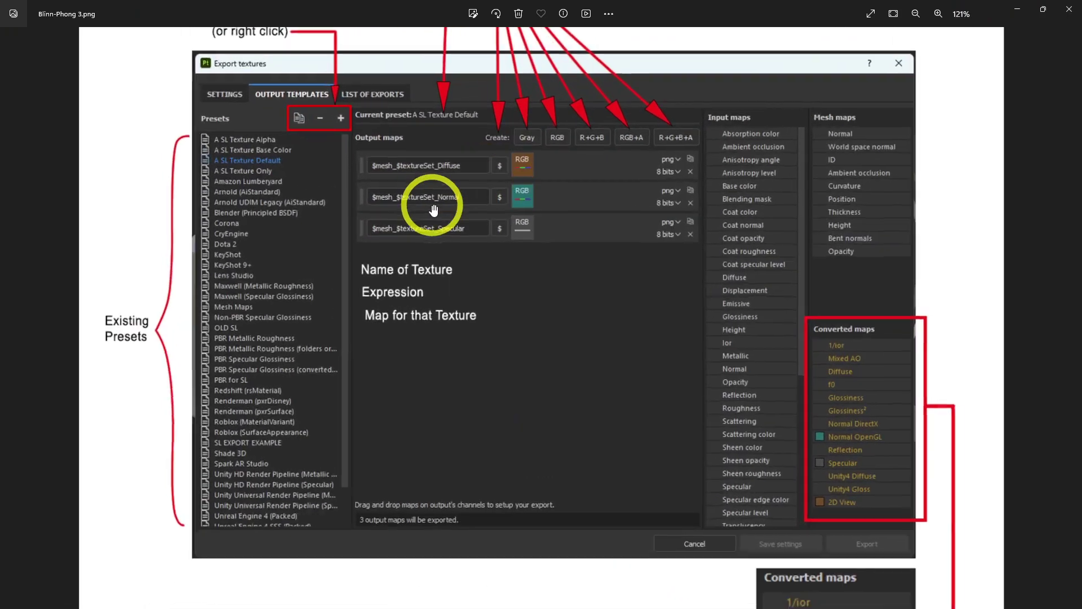
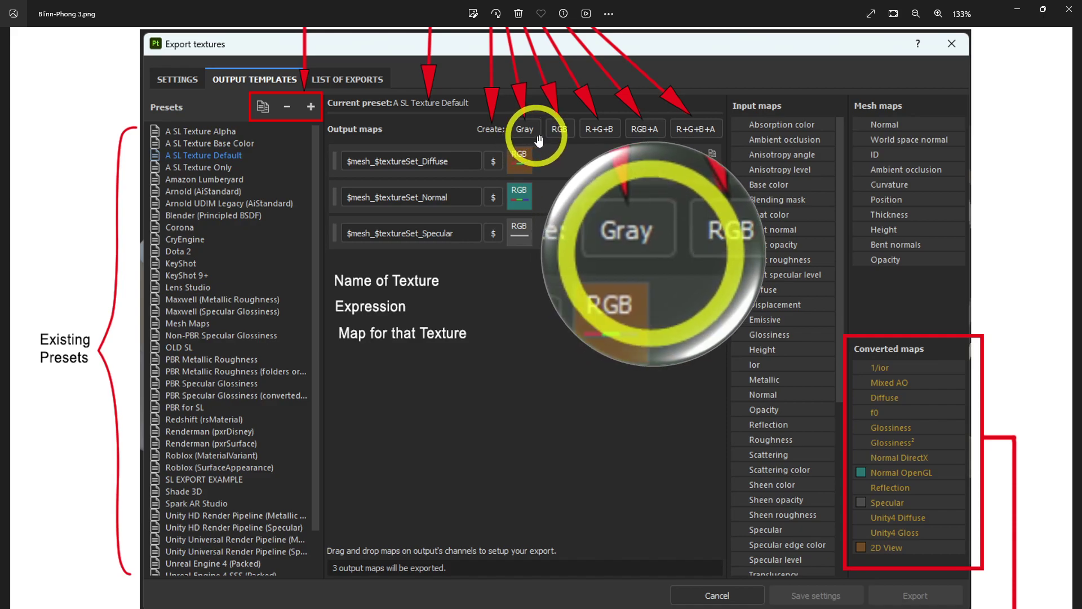
scroll(578, 117, up, 1)
scroll(580, 115, up, 5)
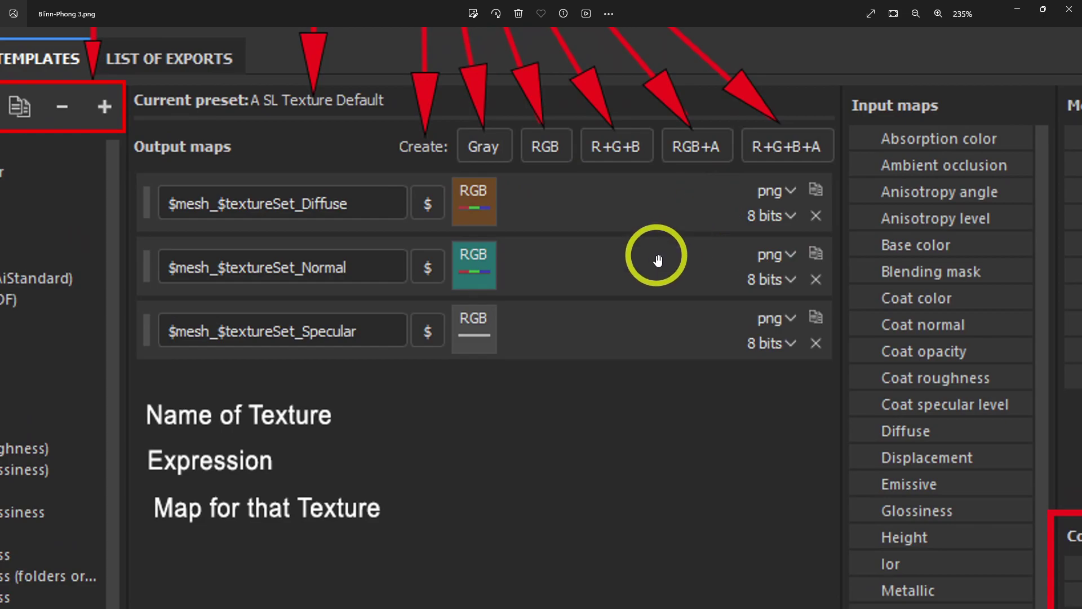
scroll(626, 248, up, 2)
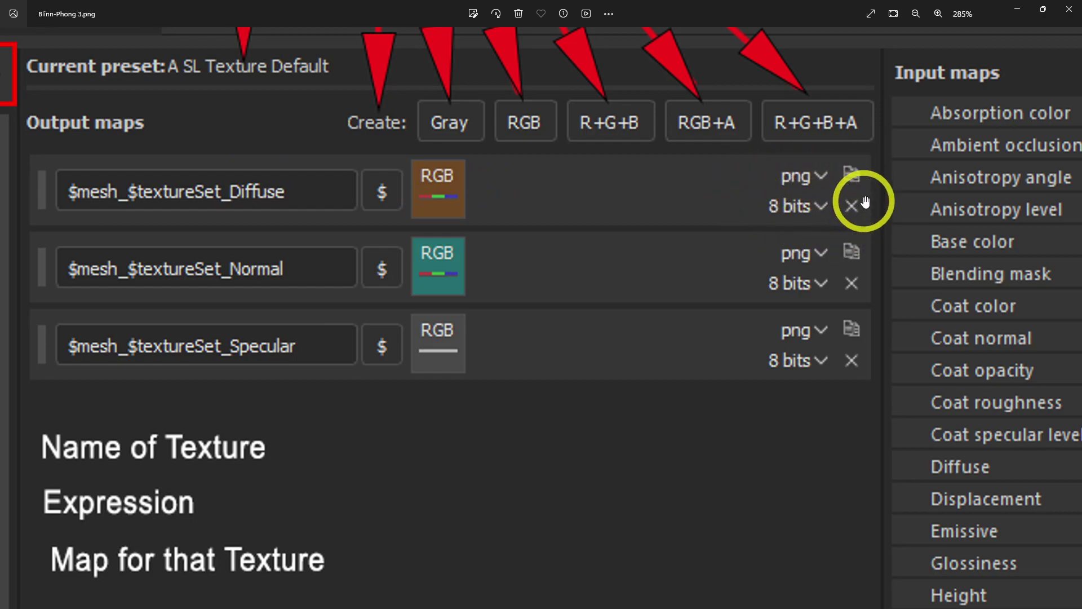
scroll(441, 333, down, 6)
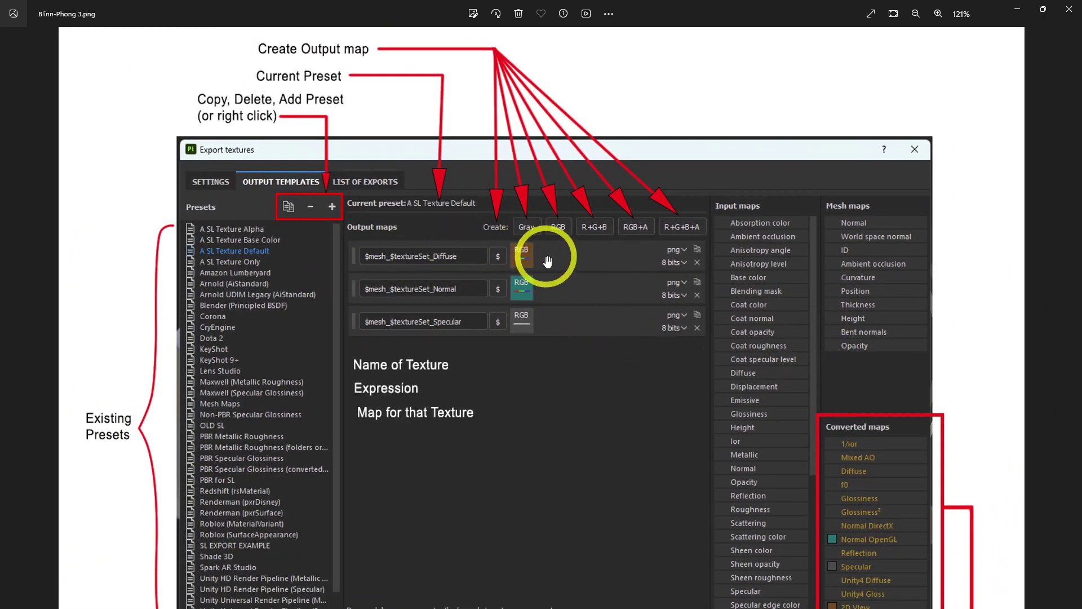
scroll(523, 255, down, 2)
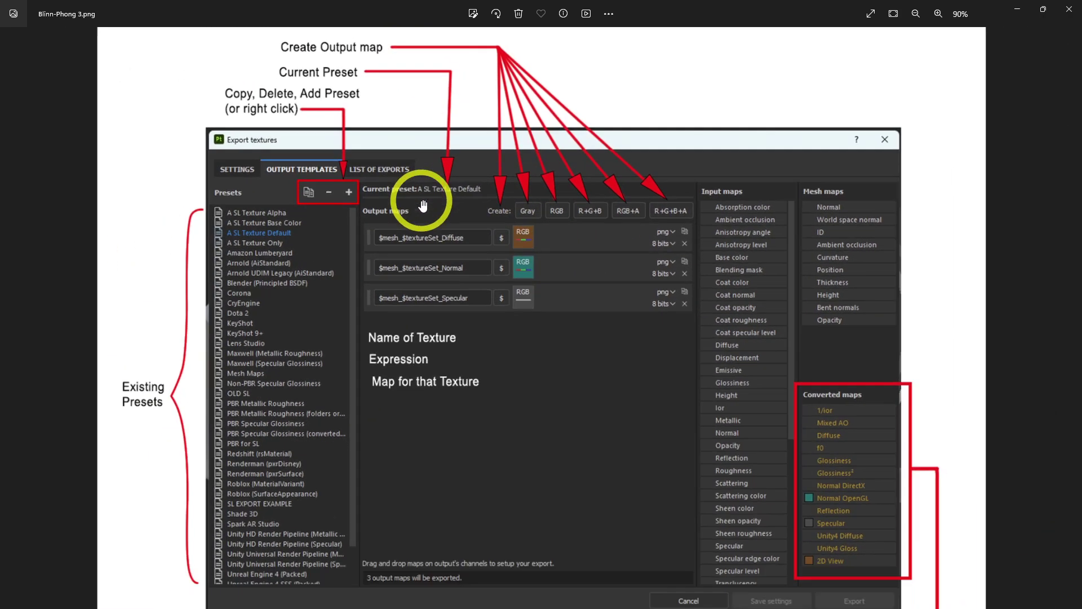
Step: Examine the input maps and mesh maps lists in the Blinn-Phong 3.png reference image
scroll(945, 220, up, 4)
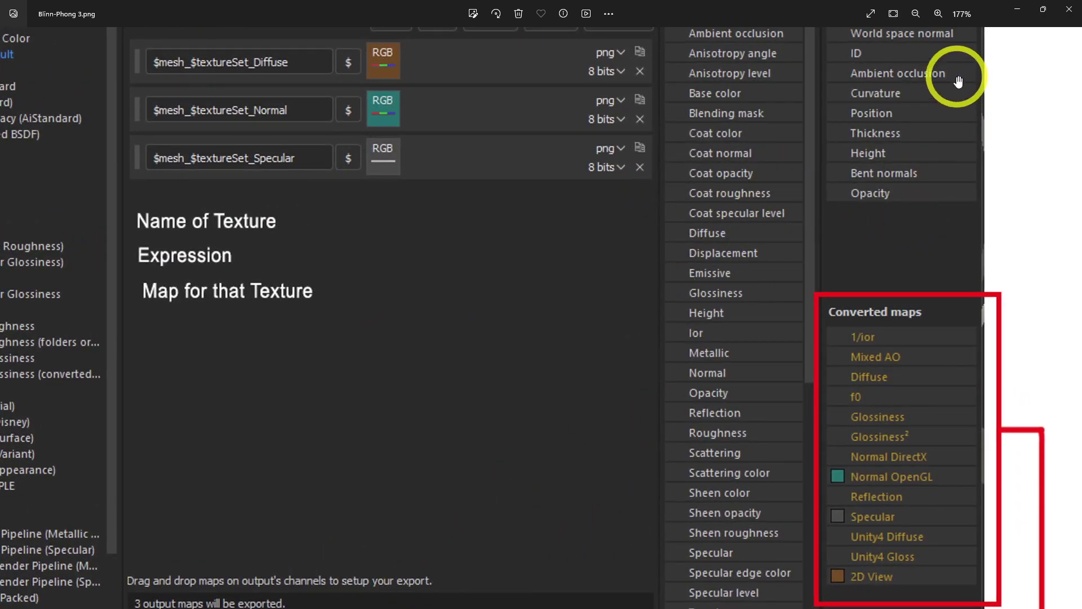
scroll(958, 121, up, 2)
scroll(954, 130, down, 2)
drag(953, 135, 880, 227)
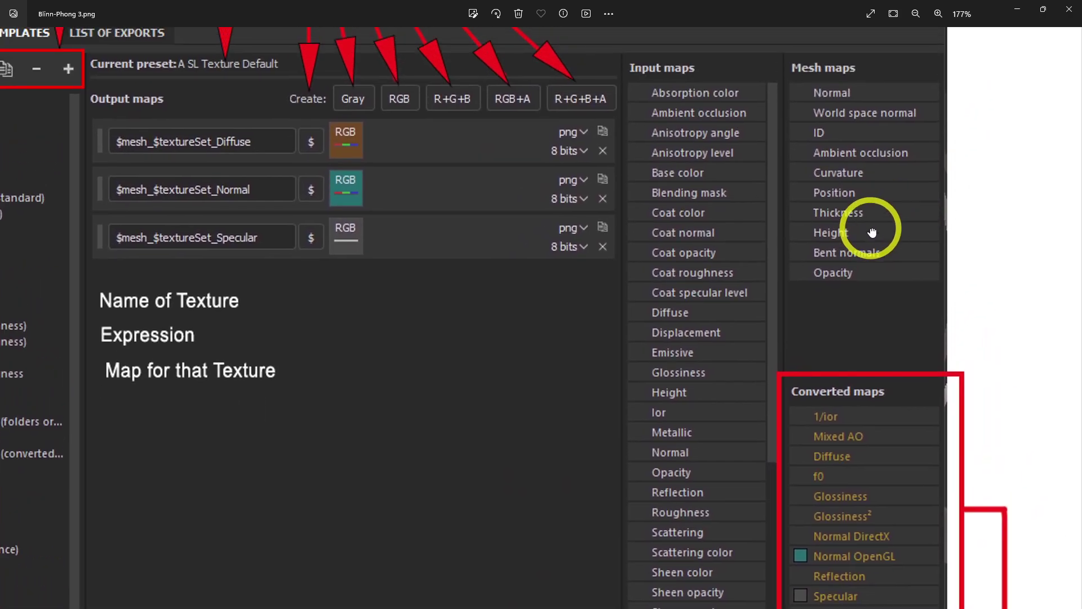
scroll(940, 178, down, 1)
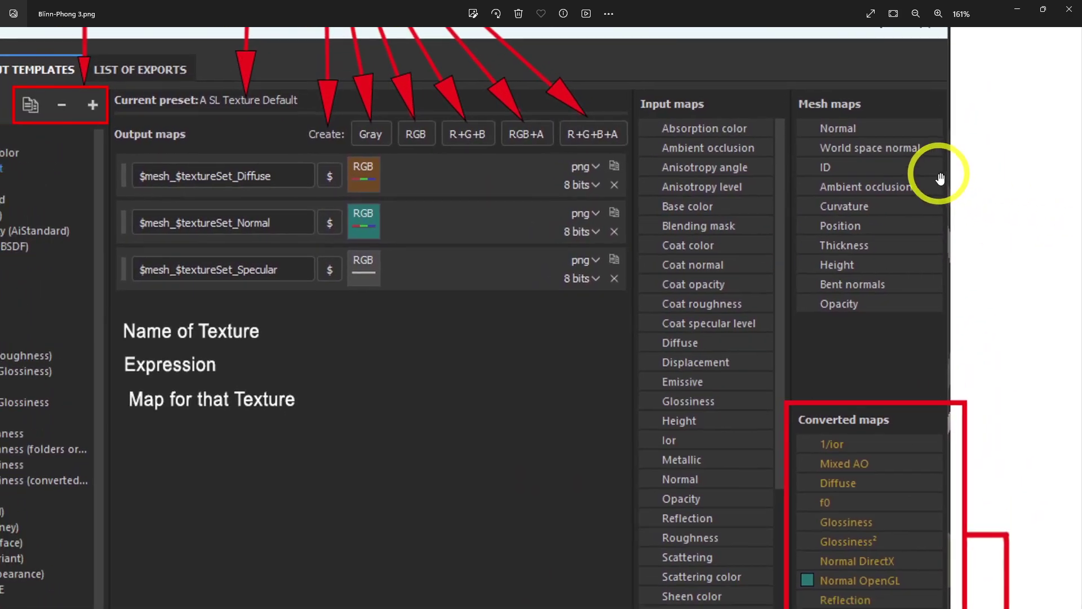
scroll(940, 178, down, 2)
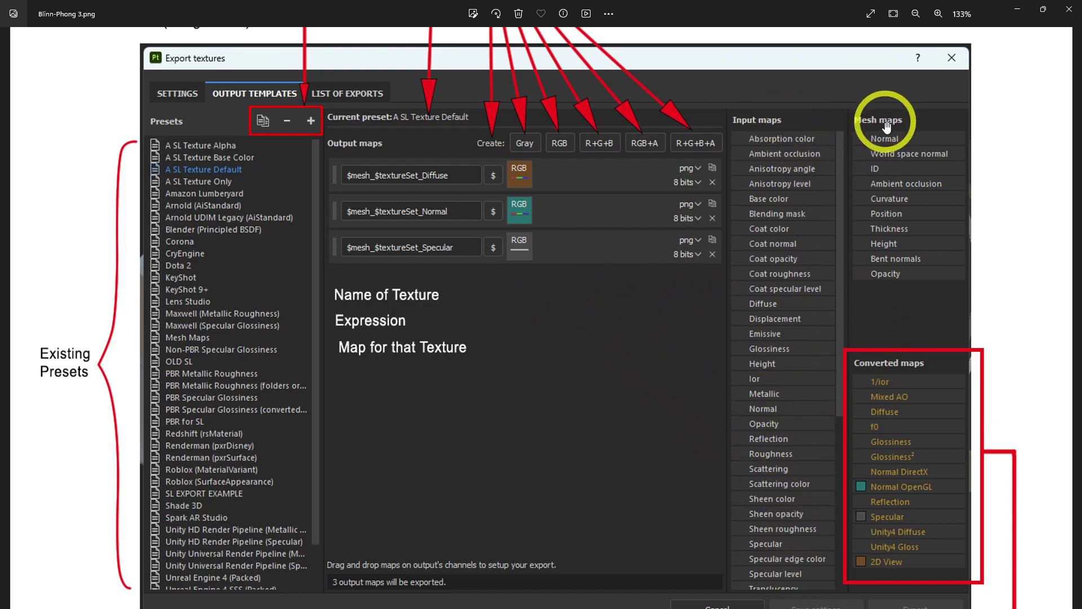
scroll(887, 394, down, 2)
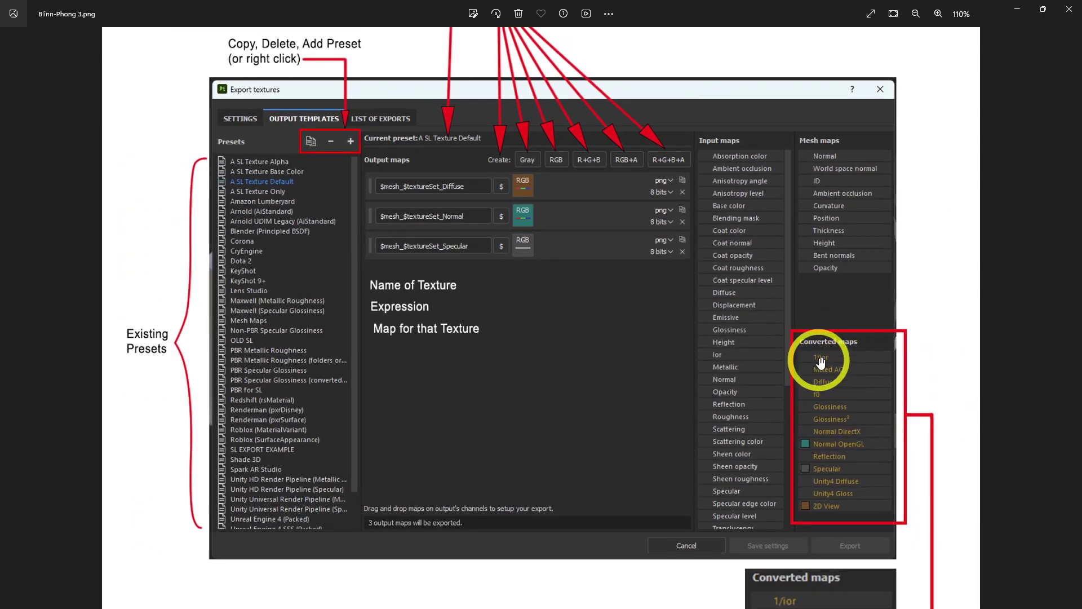
Step: Examine the enlarged converted maps list and its normal, specular and diffuse texture assignments in Blinn-Phong 3.png
scroll(1013, 397, up, 3)
scroll(959, 360, down, 2)
scroll(734, 214, down, 2)
scroll(793, 430, down, 2)
scroll(785, 491, up, 3)
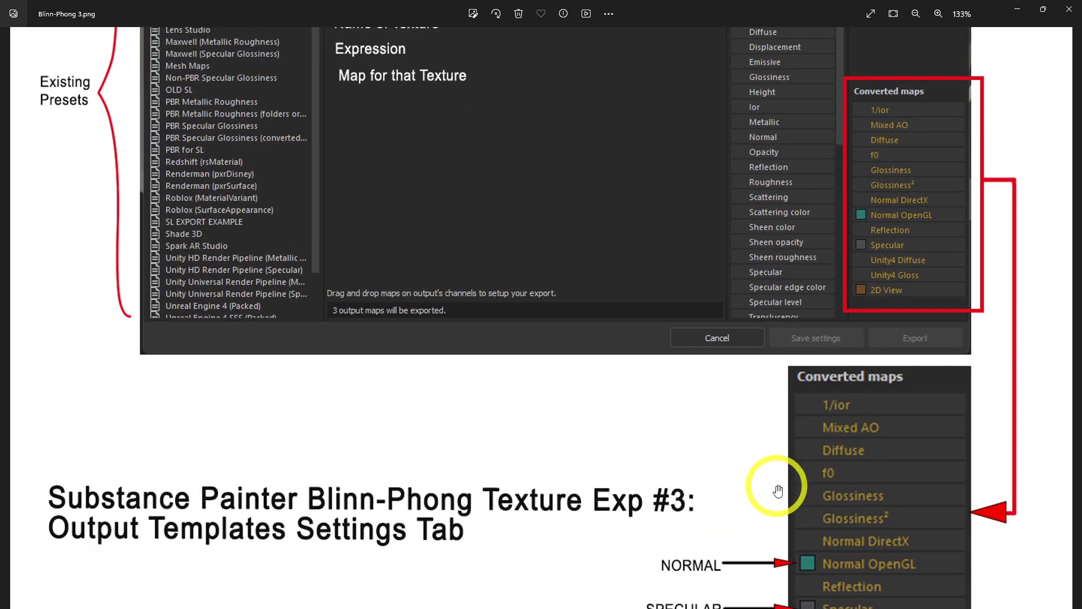
drag(924, 440, 835, 196)
scroll(939, 535, up, 2)
scroll(938, 535, up, 2)
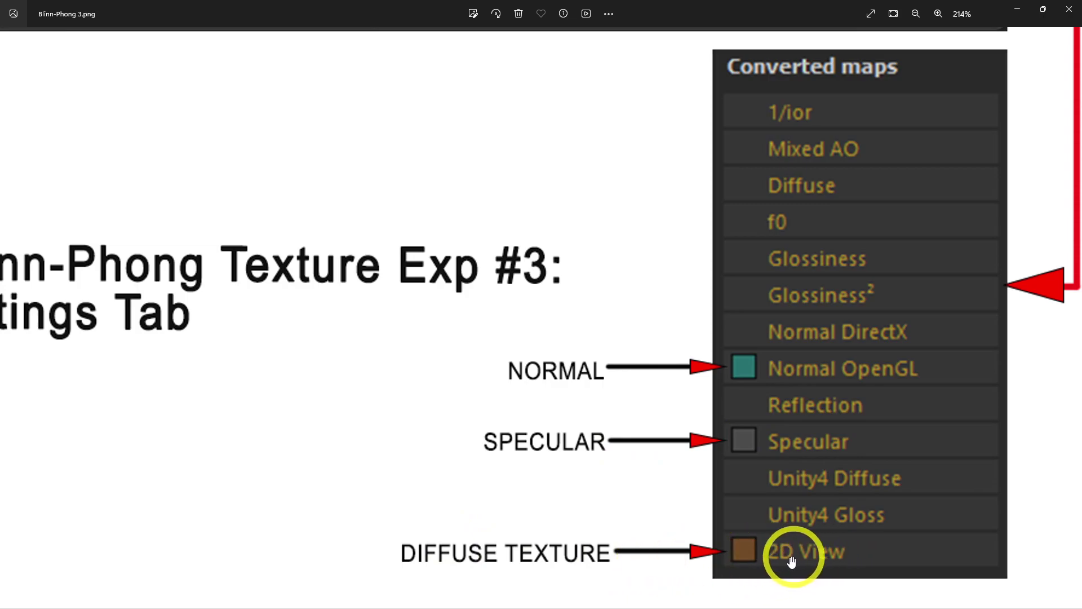
scroll(634, 527, down, 4)
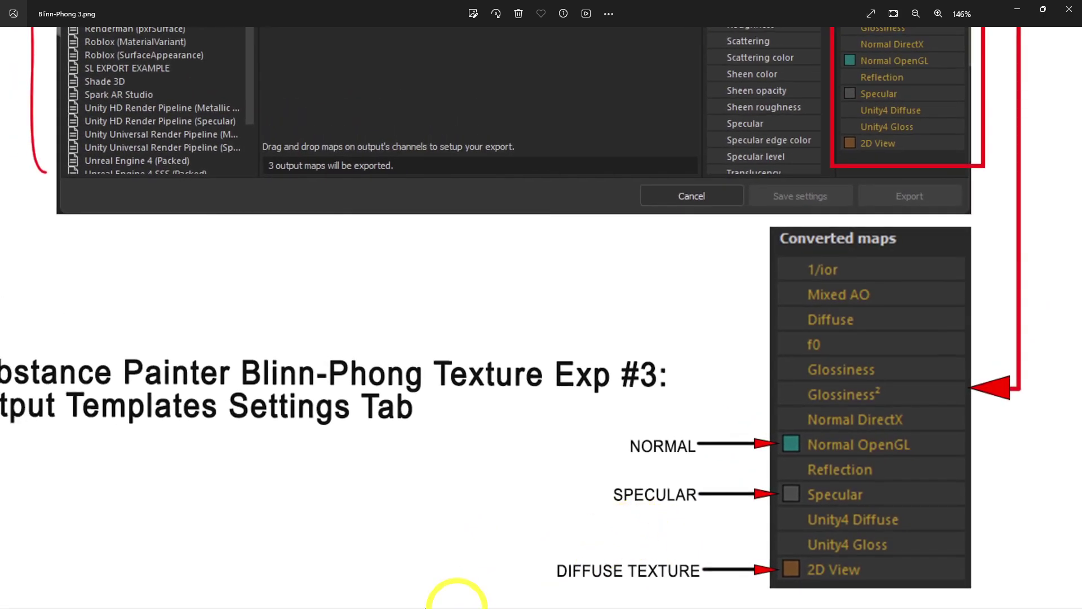
Step: Switch to Discord to check the class chat, and go back to the full Blinn-Phong 3.png reference image
click(417, 602)
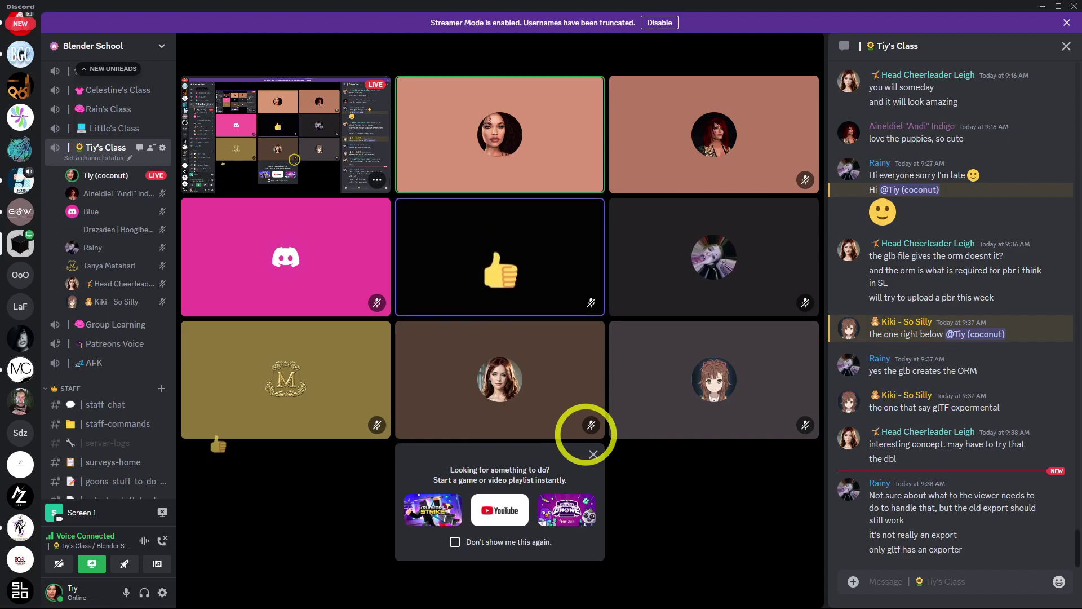
click(1038, 7)
scroll(650, 400, down, 2)
scroll(650, 401, down, 2)
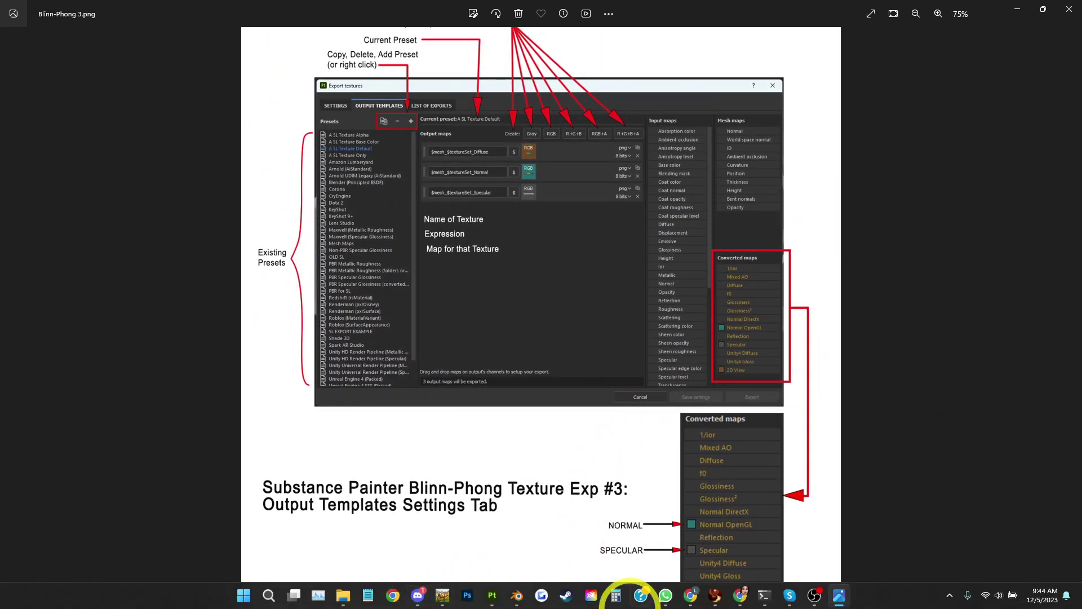
Step: Switch to Substance 3D Painter and add a new export preset named NEW SL OLD TEXTURE
click(492, 601)
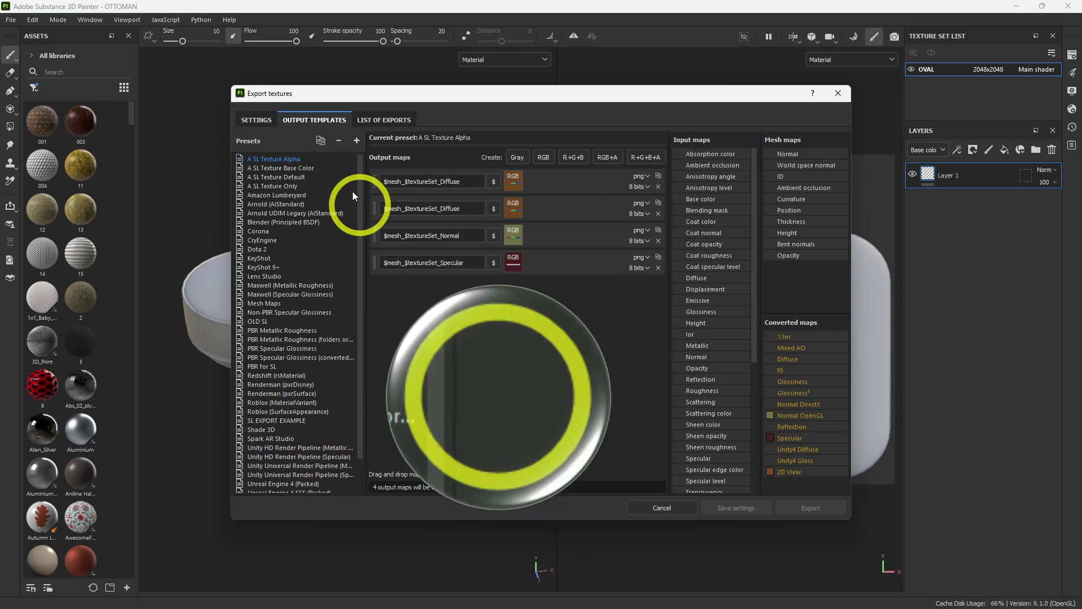
click(357, 141)
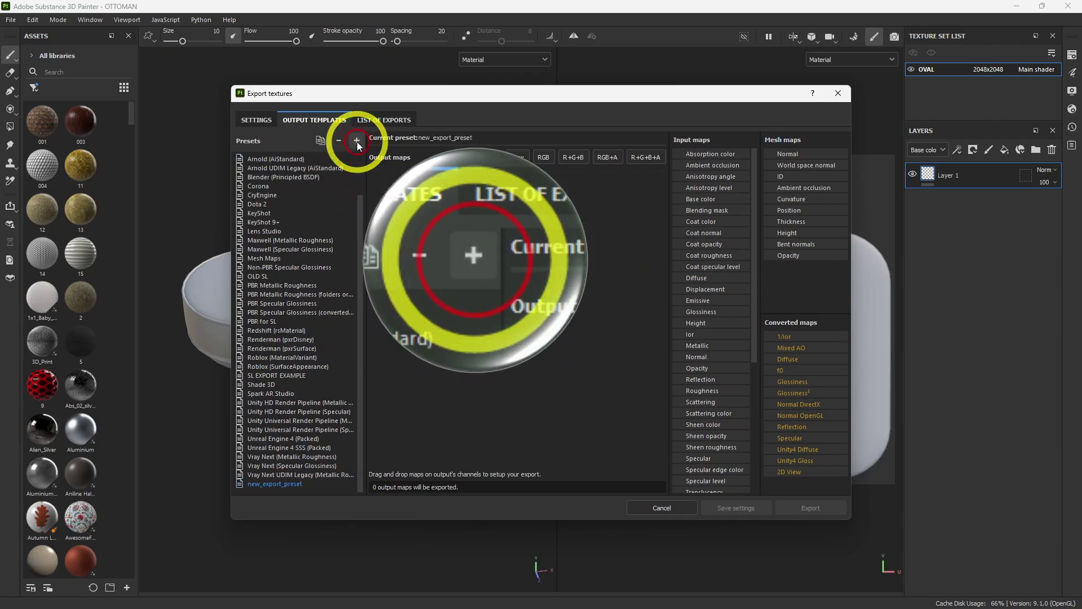
double_click(280, 486)
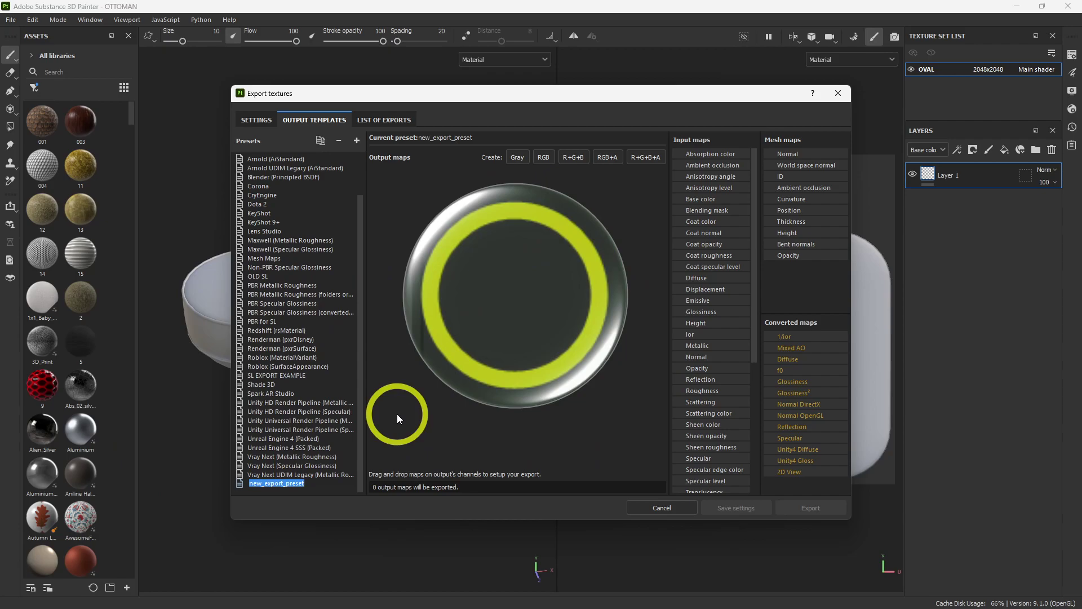
text(NEW SL OLD TEXTURE)
click(294, 484)
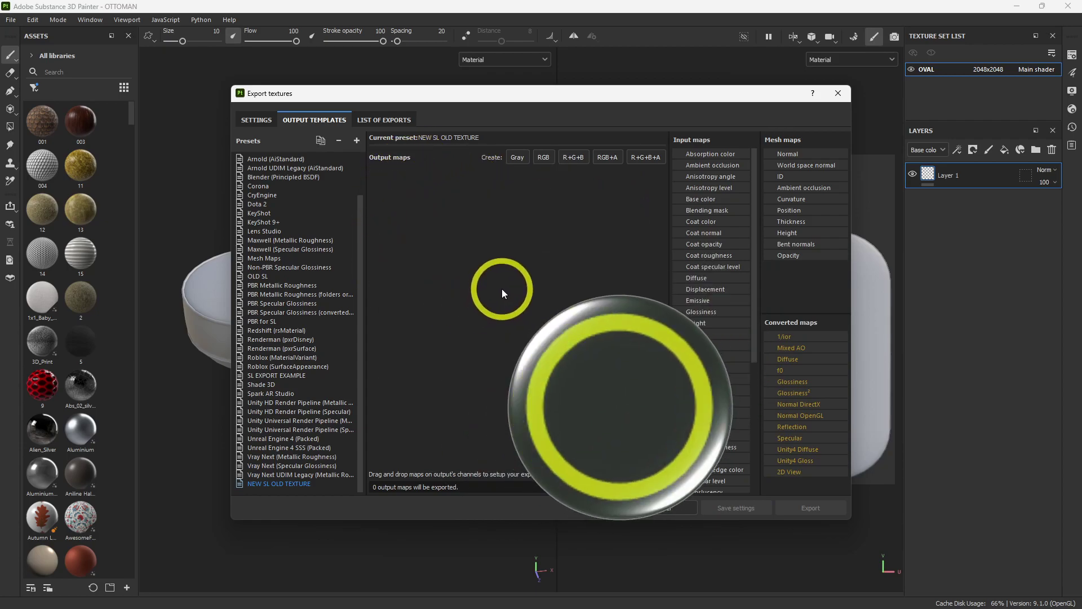
Step: Create three RGB output maps in the NEW SL OLD TEXTURE preset
click(544, 161)
click(544, 160)
click(545, 160)
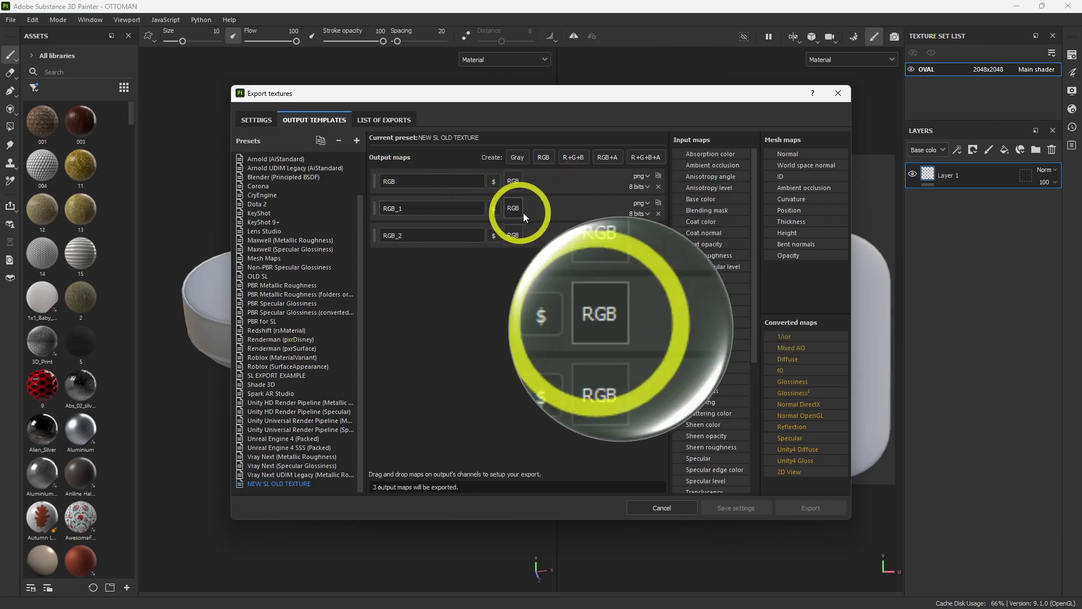
Step: Name the three RGB output maps DIFFUSE, NORMAL and SPEC
double_click(389, 181)
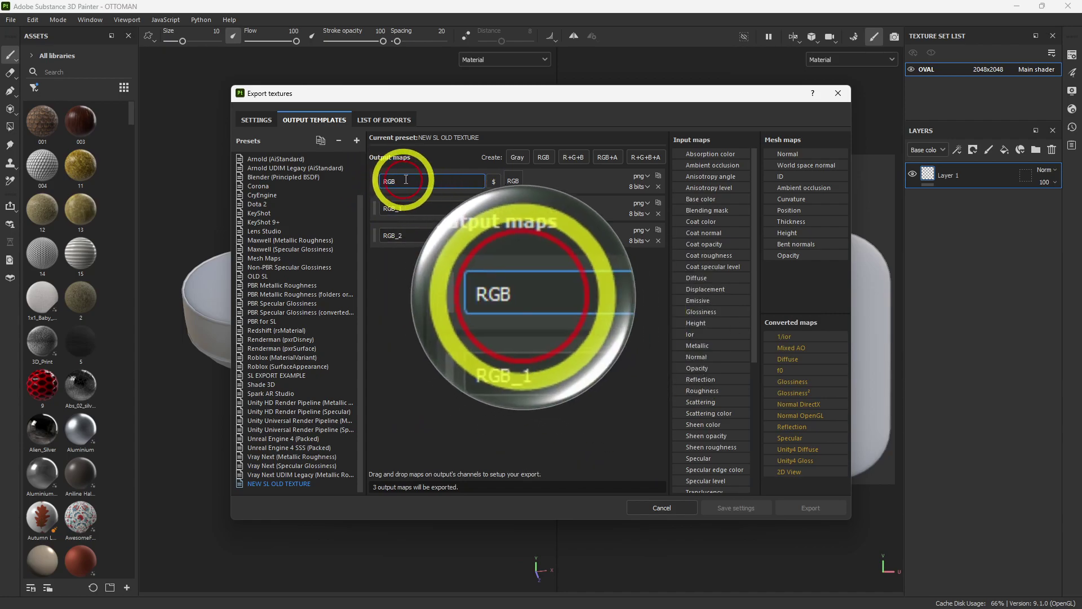
text(DIFFUSE)
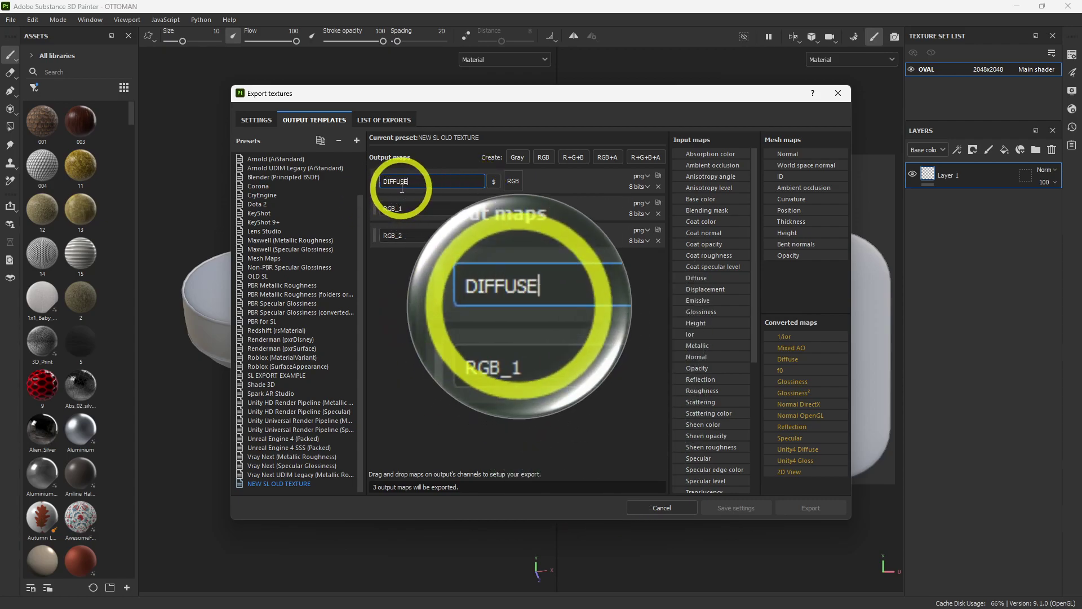
click(424, 210)
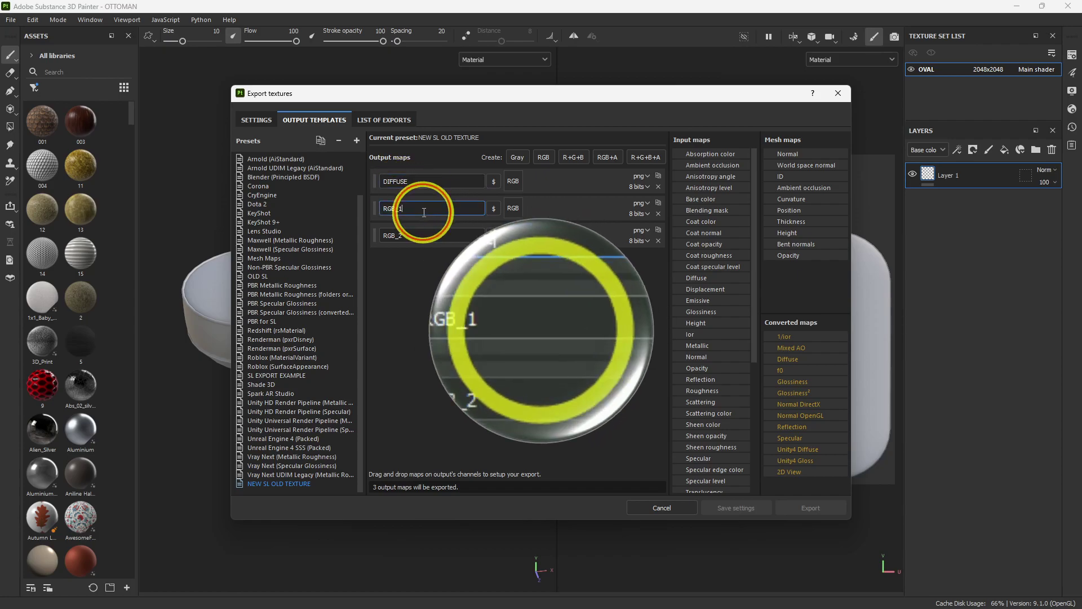
drag(421, 208, 381, 205)
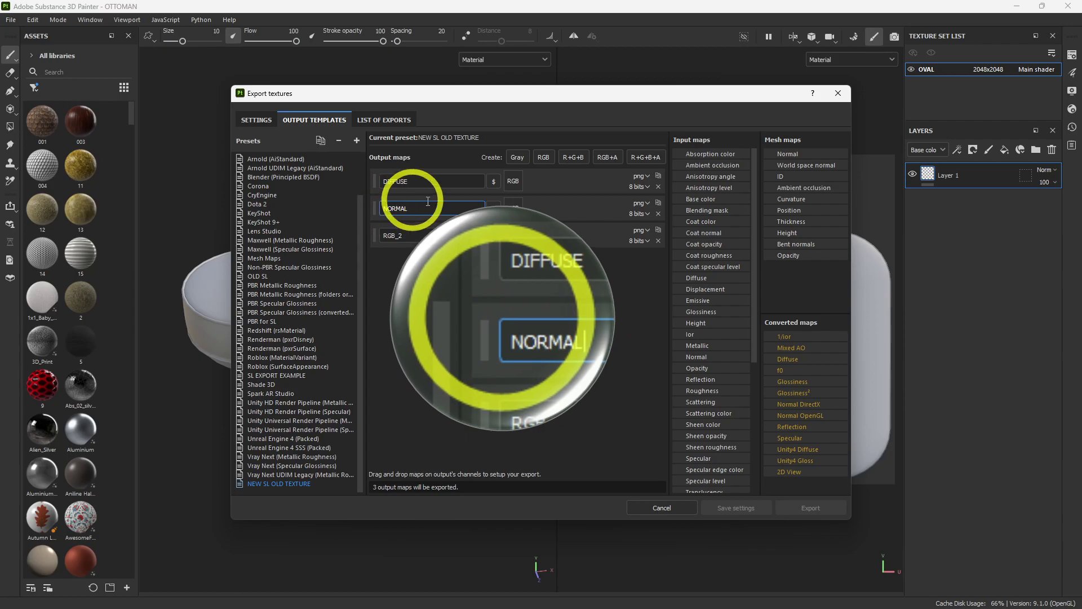
drag(412, 235, 381, 234)
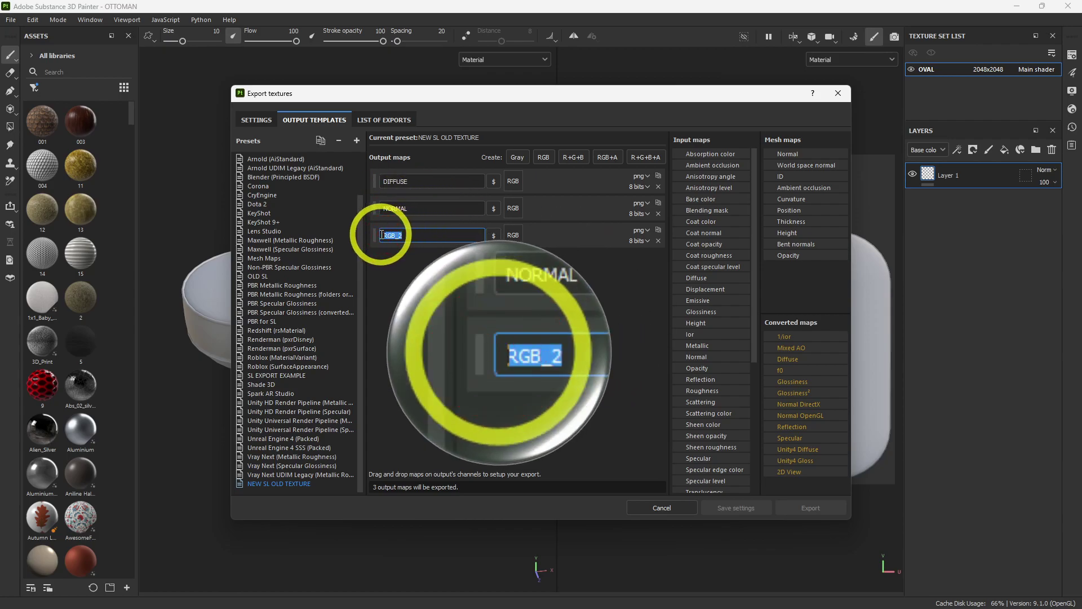
text(SPEC)
key(Return)
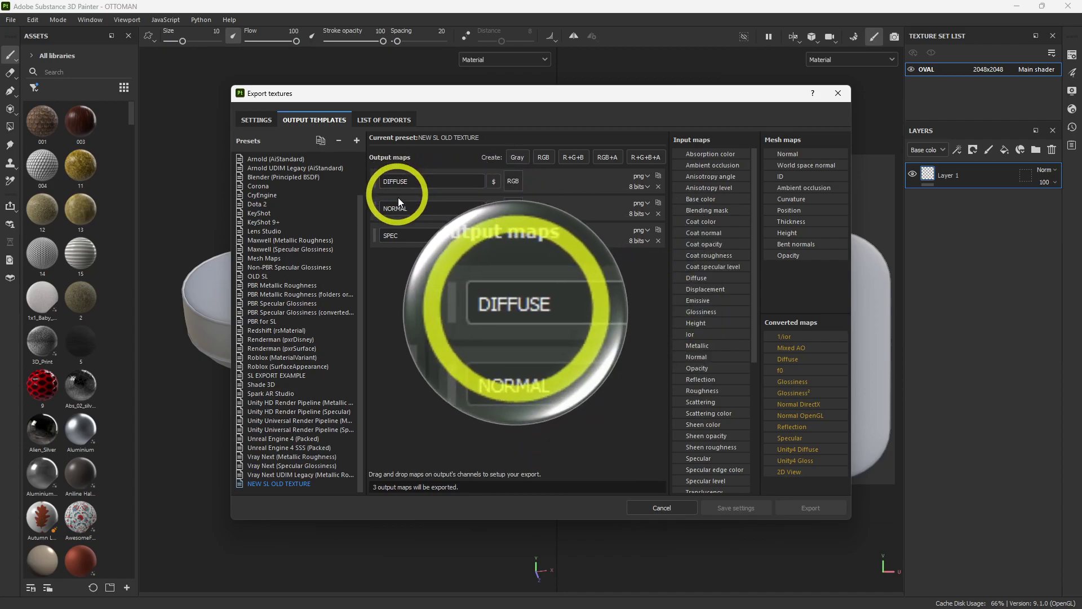
Step: Check the class chat in Discord, and switch to Firestorm to view the open conversations
mouse_move(510, 602)
click(418, 595)
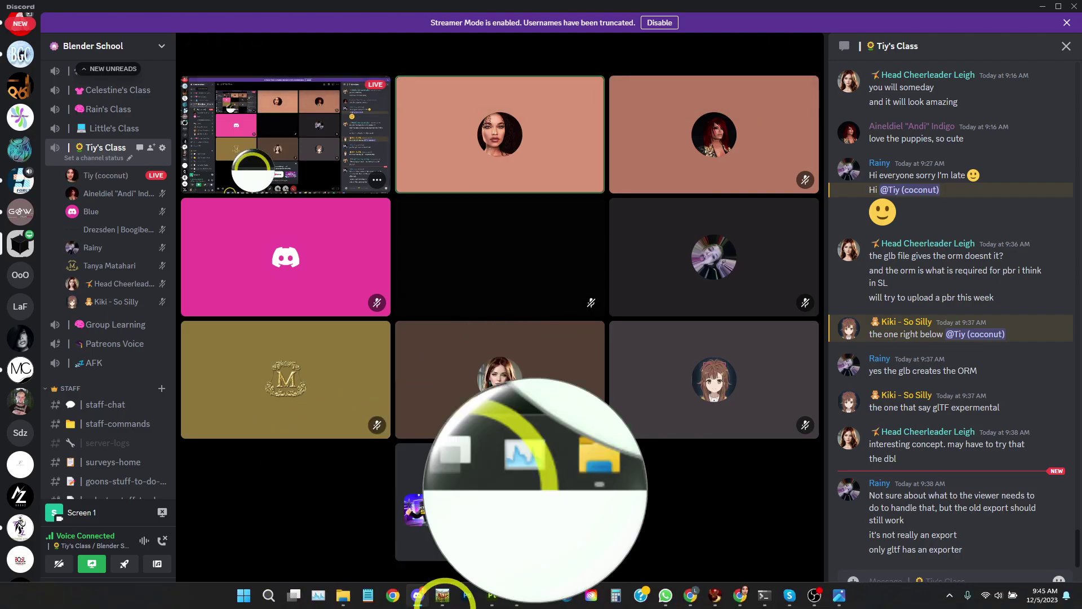
click(714, 598)
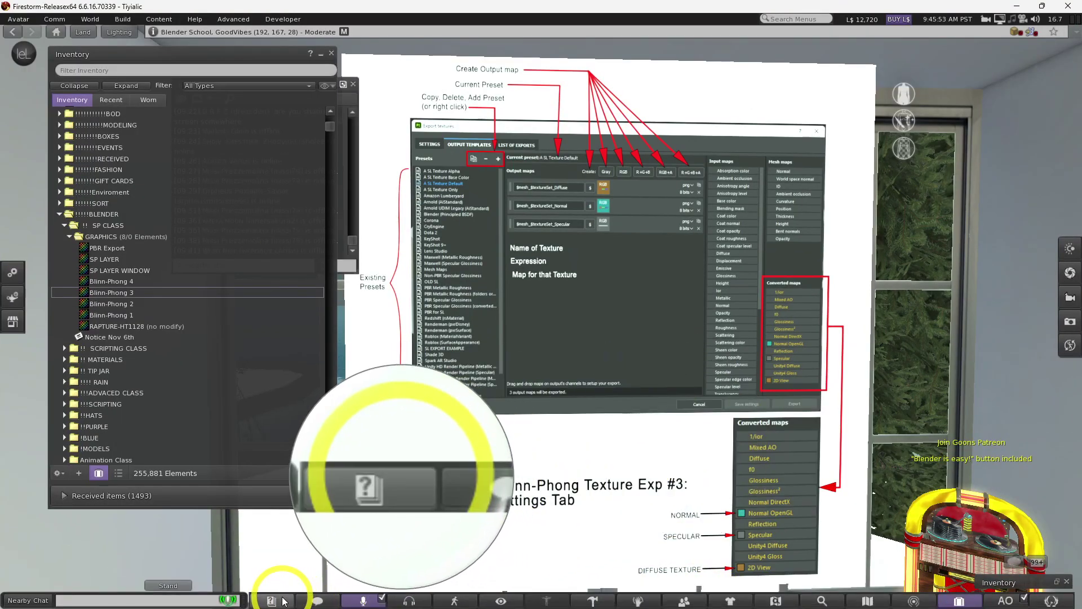
click(318, 601)
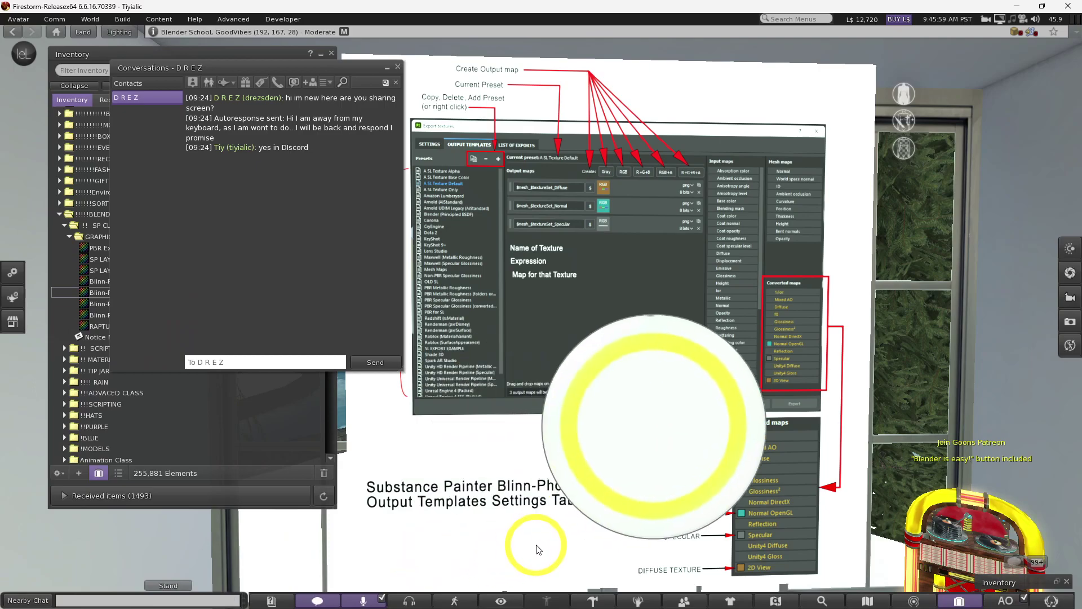
Step: Minimise the Inventory window and move the Conversations window away from the area where the nearby chat opens
drag(332, 69, 518, 83)
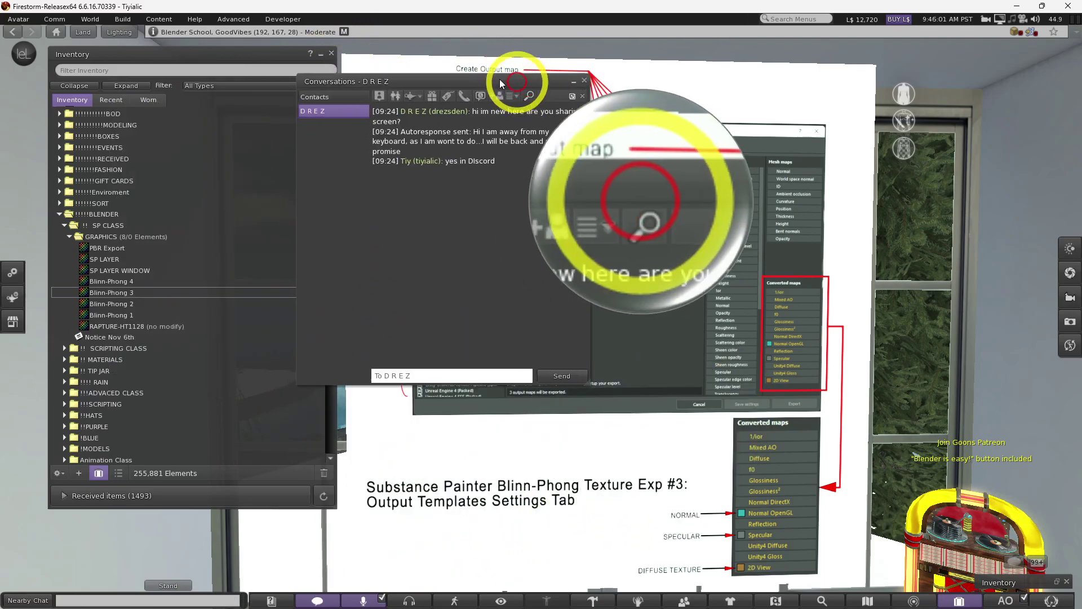
click(321, 53)
drag(433, 83, 258, 81)
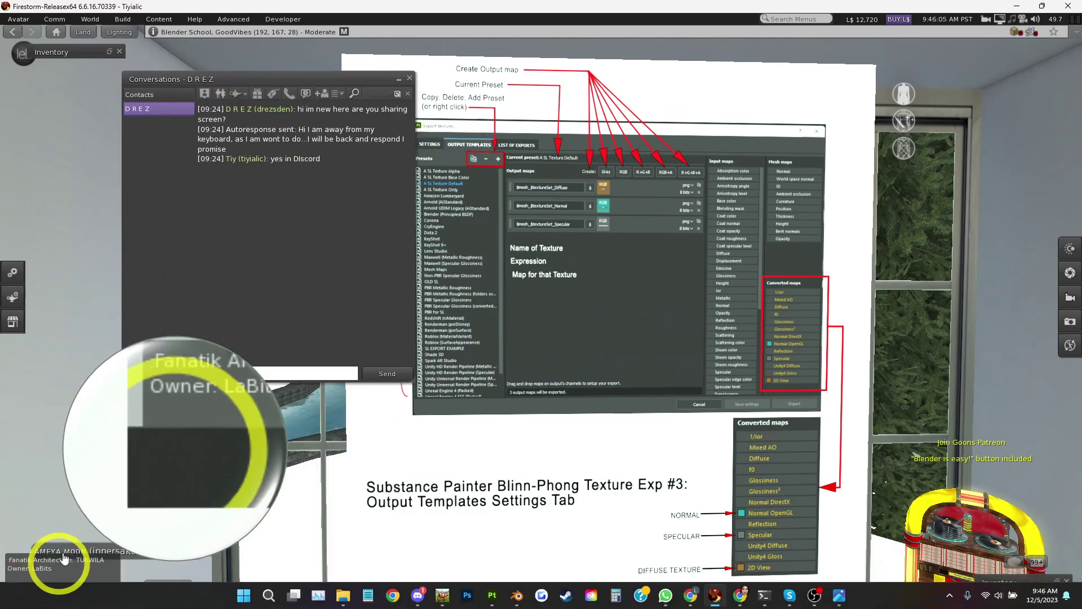
click(163, 569)
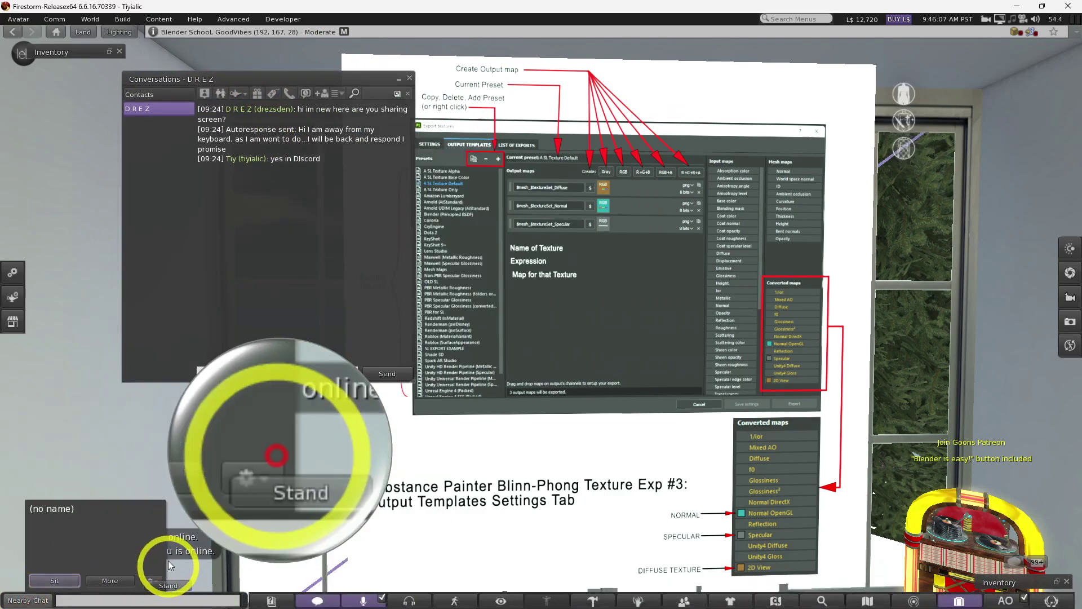
click(28, 600)
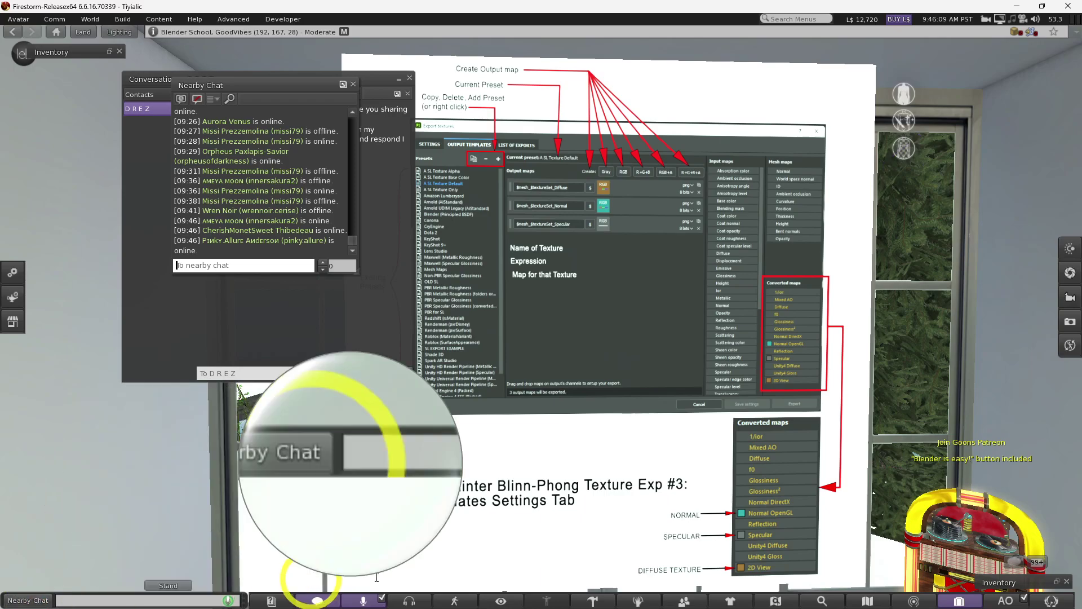
click(45, 598)
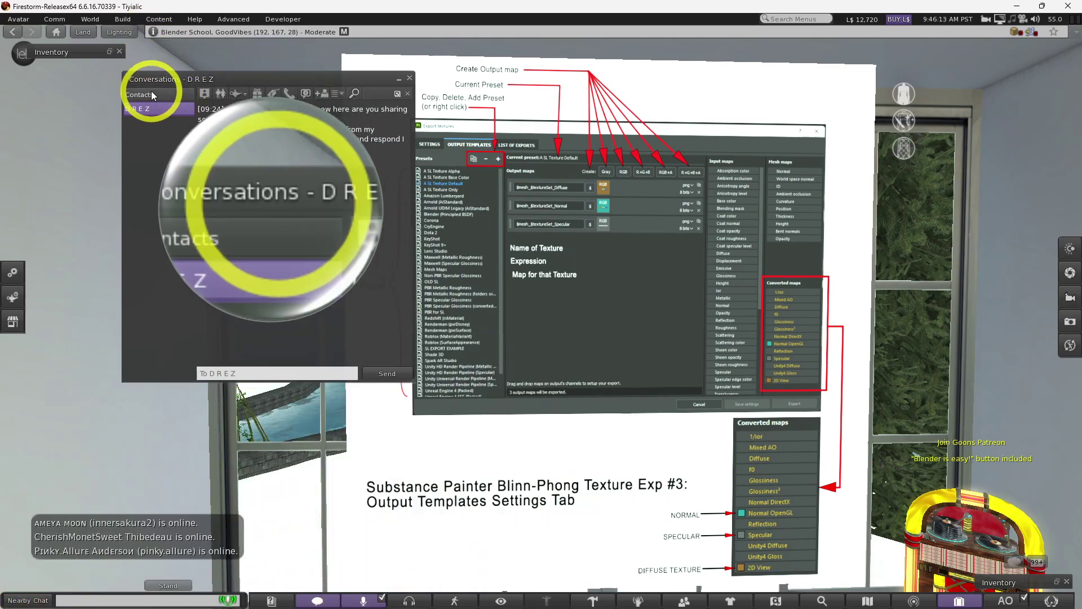
drag(197, 75, 631, 75)
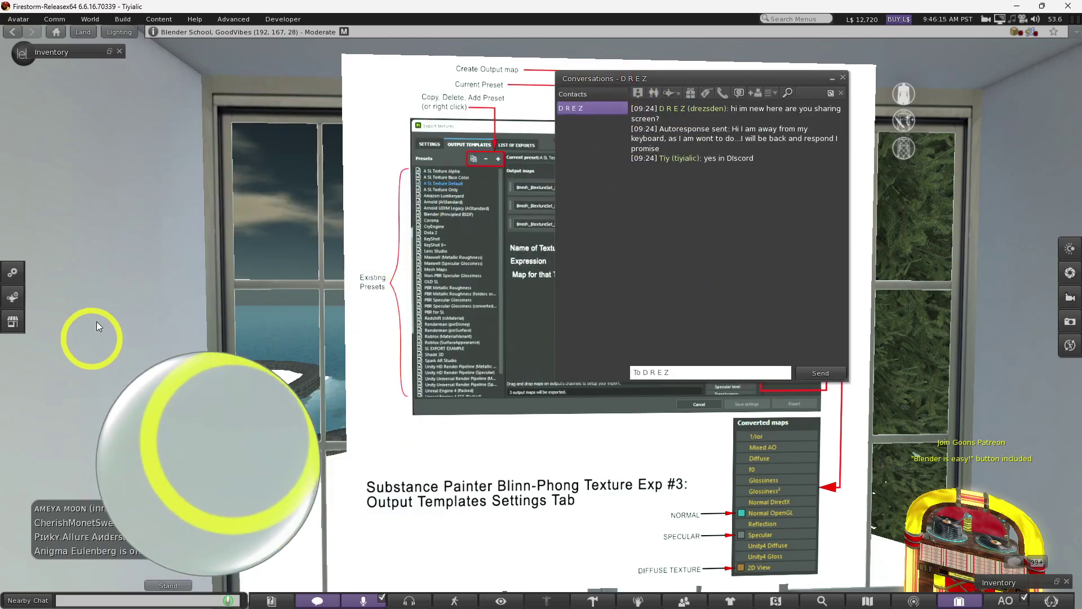
Step: Open and enlarge the nearby chat to read the recent messages, and switch to Substance 3D Painter
click(29, 600)
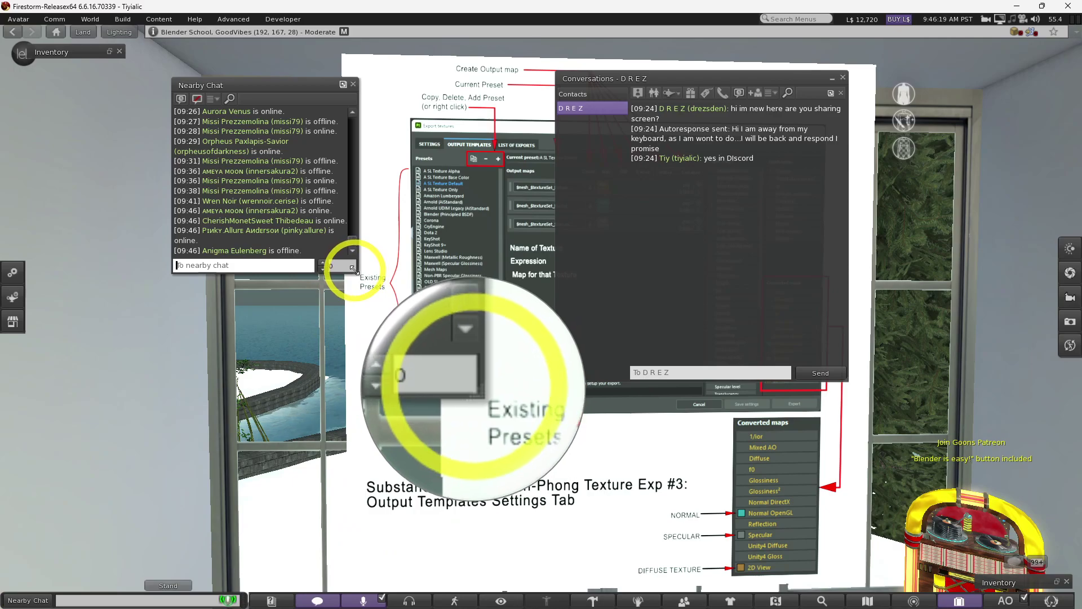
drag(353, 269, 445, 327)
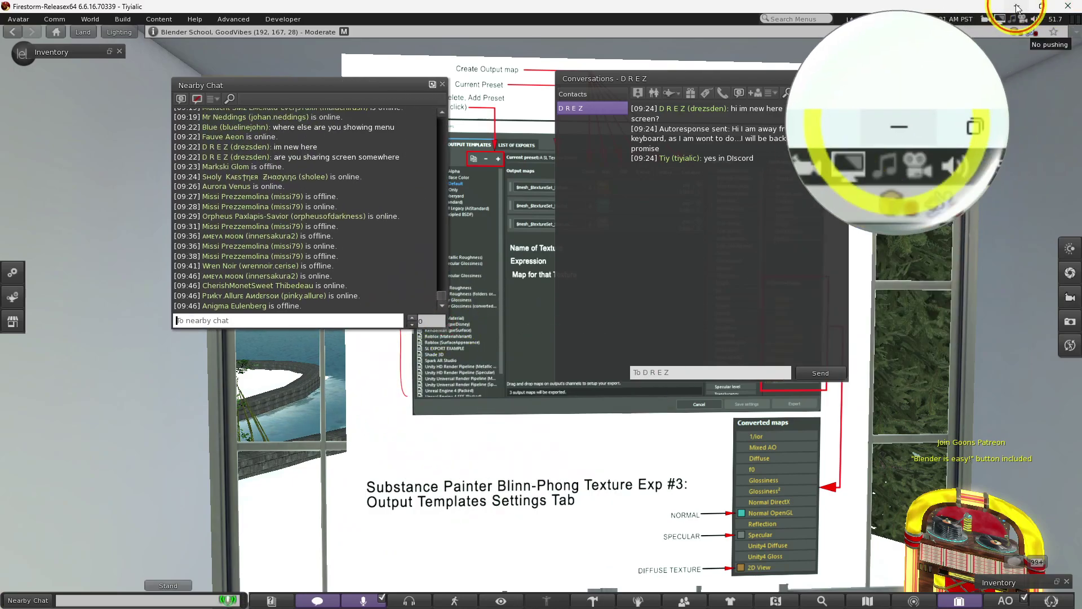
click(1017, 7)
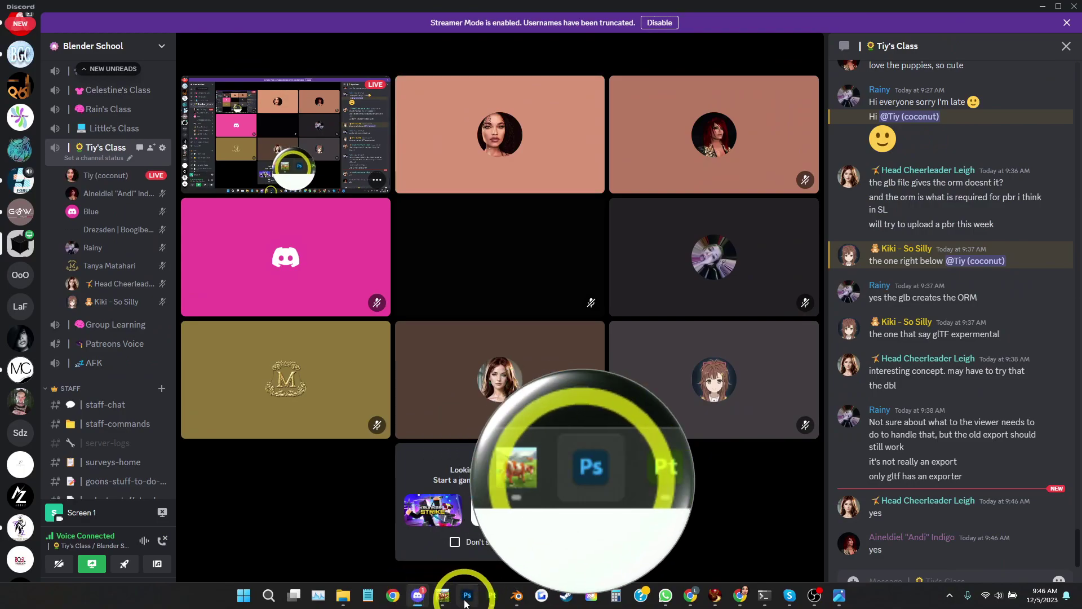
click(492, 596)
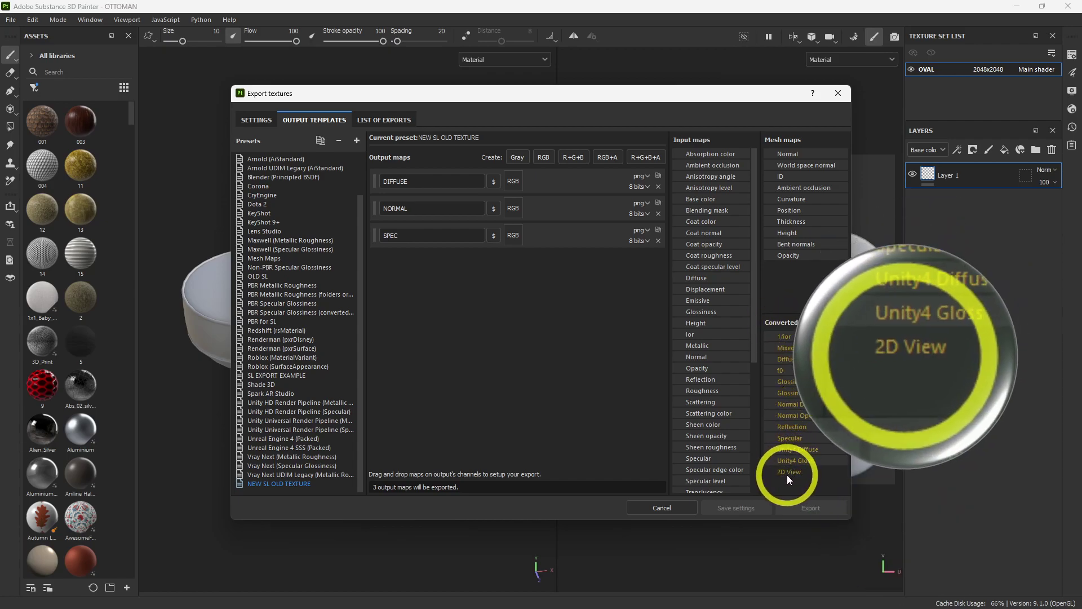
Step: Assign the 2D View converted map to the RGB channels of DIFFUSE, and check the class chat in Discord
click(787, 474)
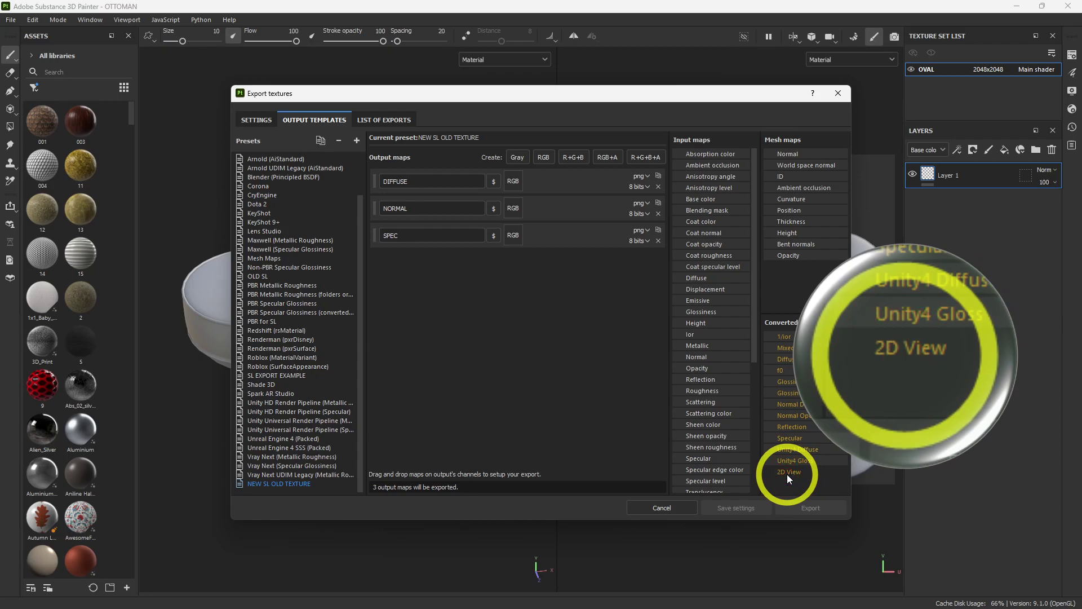
drag(787, 474, 510, 184)
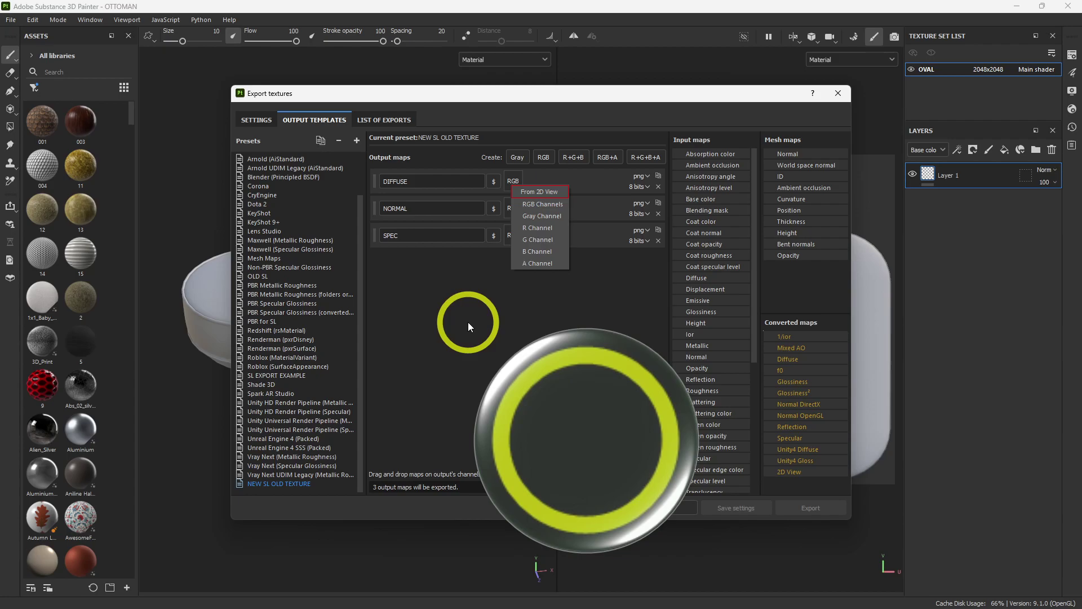
click(532, 206)
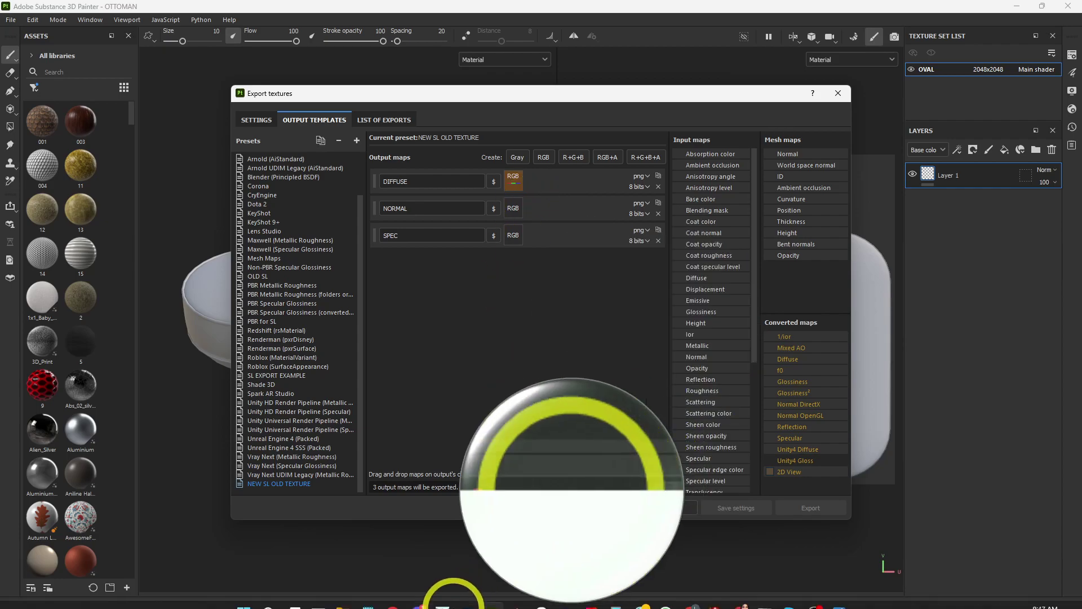
click(417, 595)
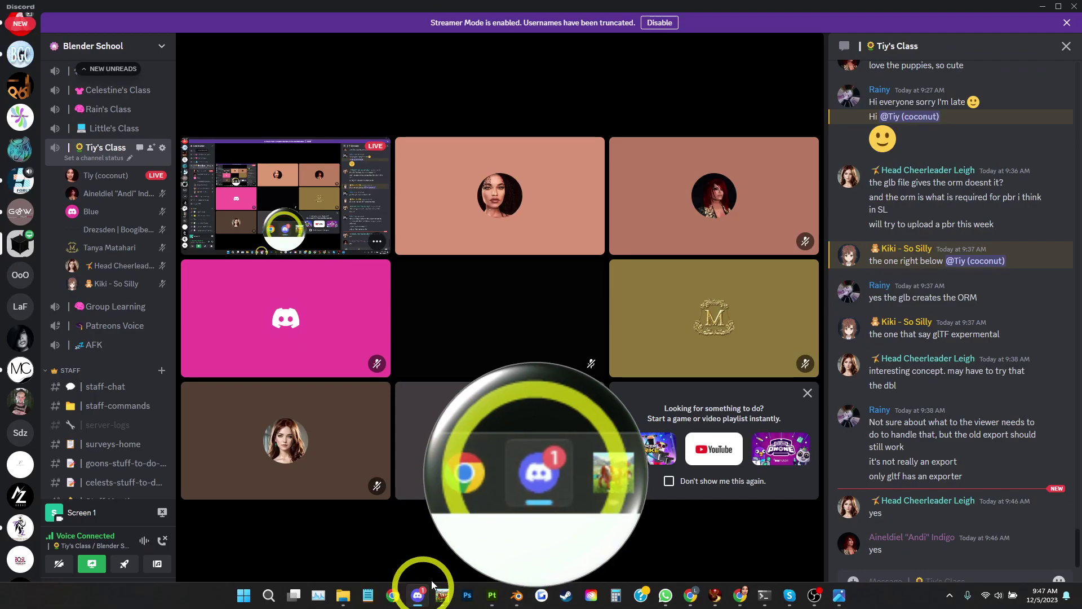
click(1042, 6)
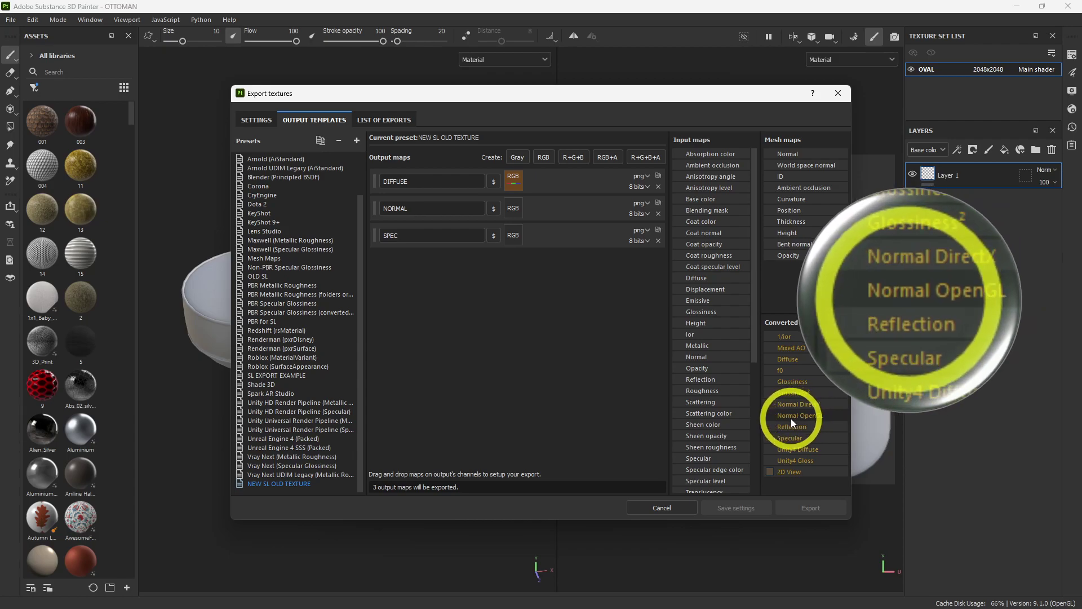
Step: Assign Normal OpenGL to the RGB channels of NORMAL and the gray channel of Specular to SPEC
drag(809, 419, 513, 209)
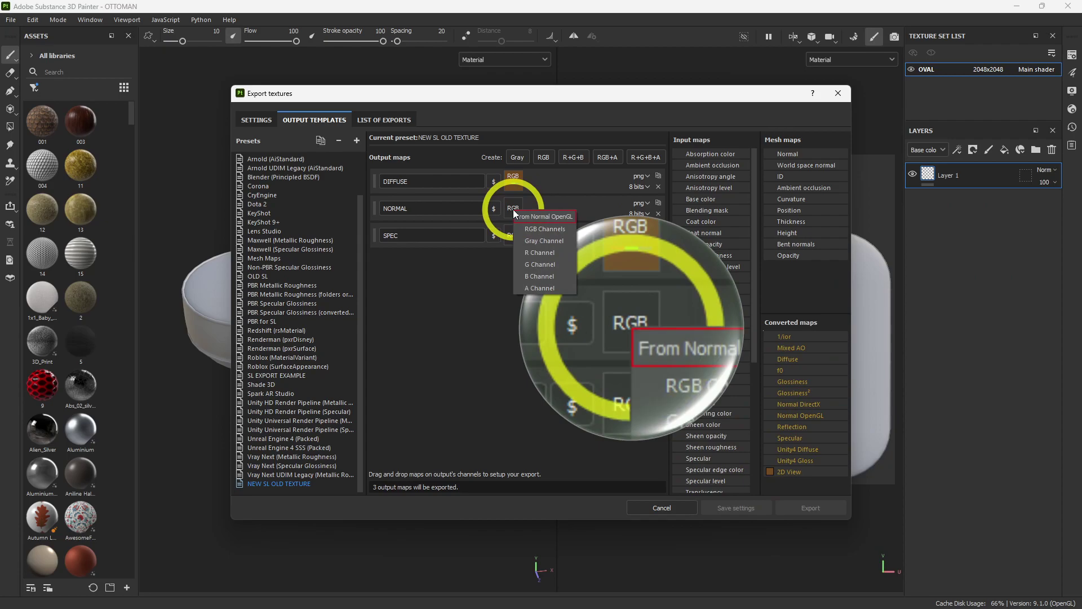
click(546, 228)
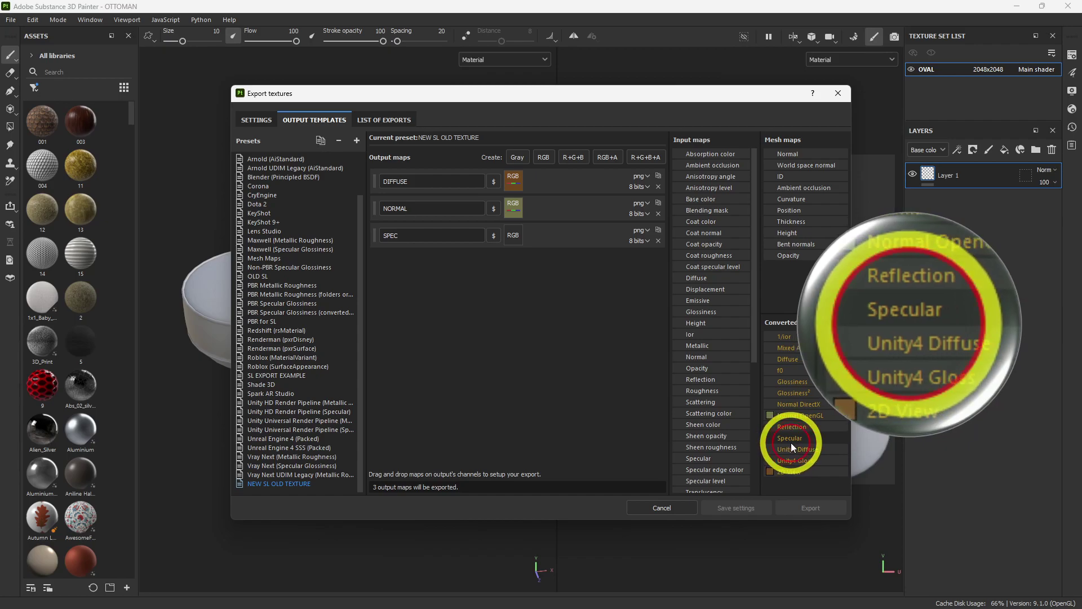
drag(791, 442, 511, 237)
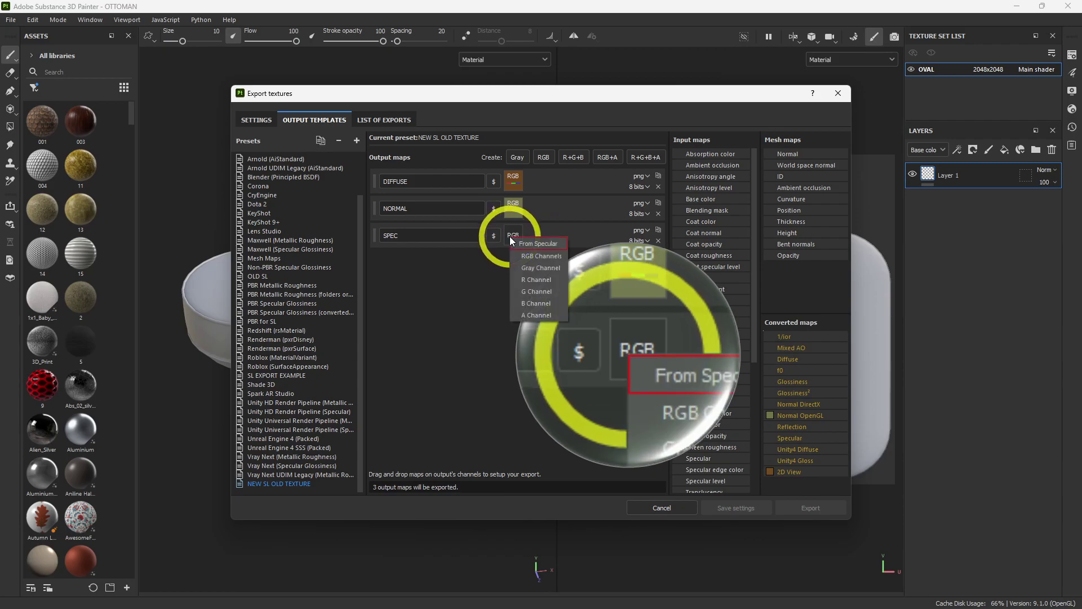
click(530, 270)
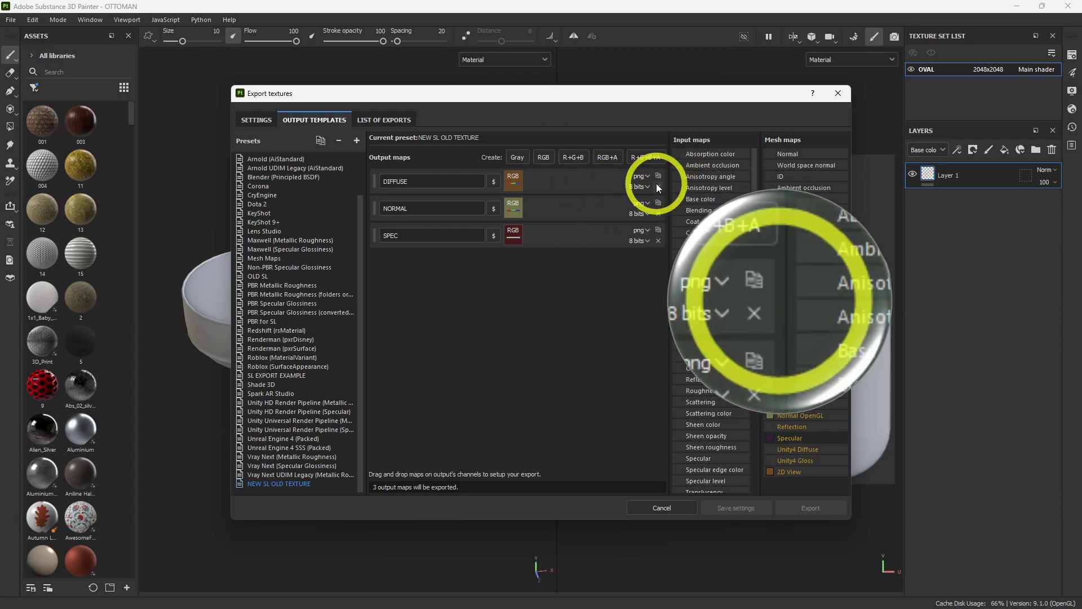
Step: Delete the DIFFUSE, NORMAL and SPEC output maps and create three new RGB output maps in the preset
click(658, 188)
click(658, 187)
click(658, 188)
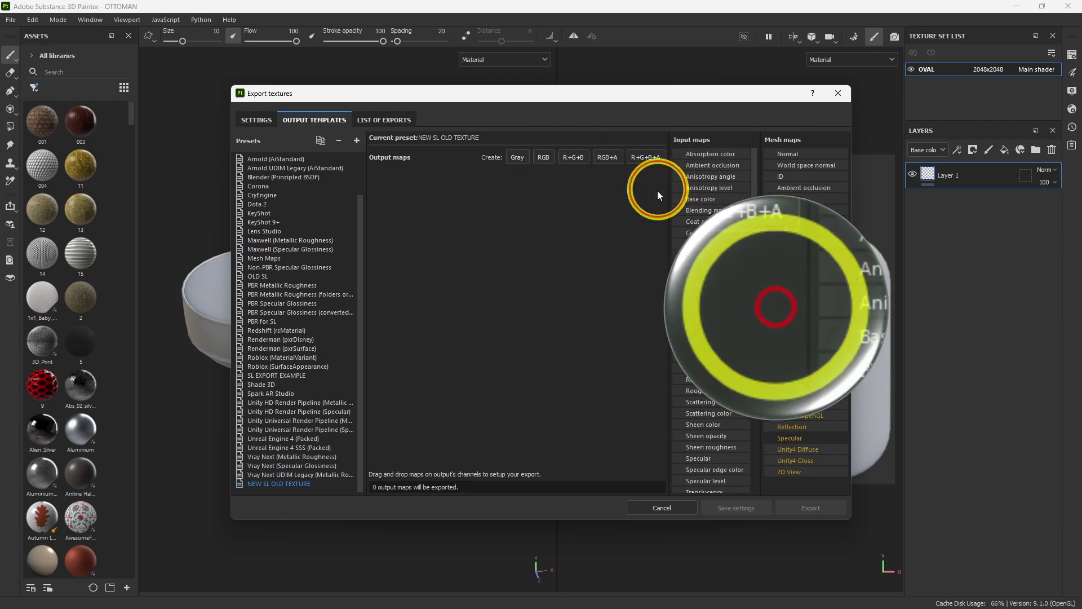
click(541, 161)
click(542, 158)
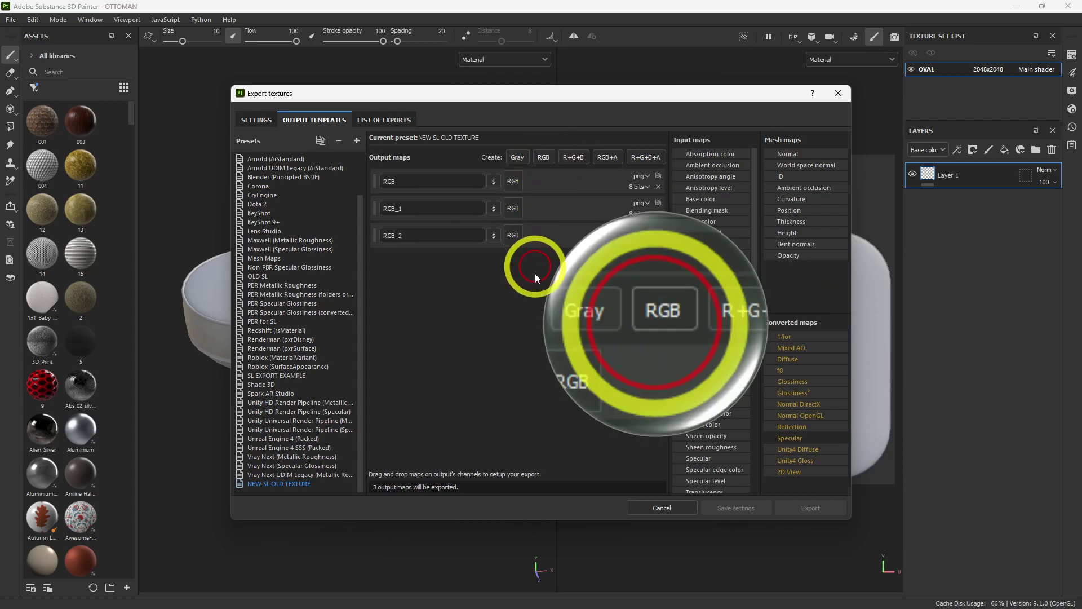
Step: Name the three new RGB output maps DIFFUSED, NORMAL and SPECULAR
double_click(390, 181)
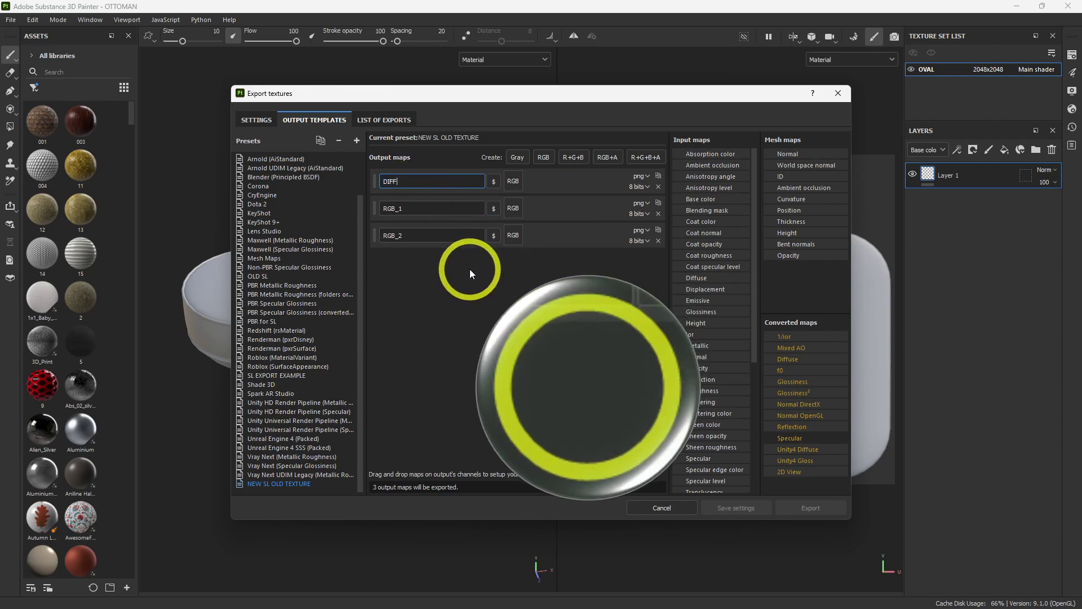
text(USED)
double_click(393, 208)
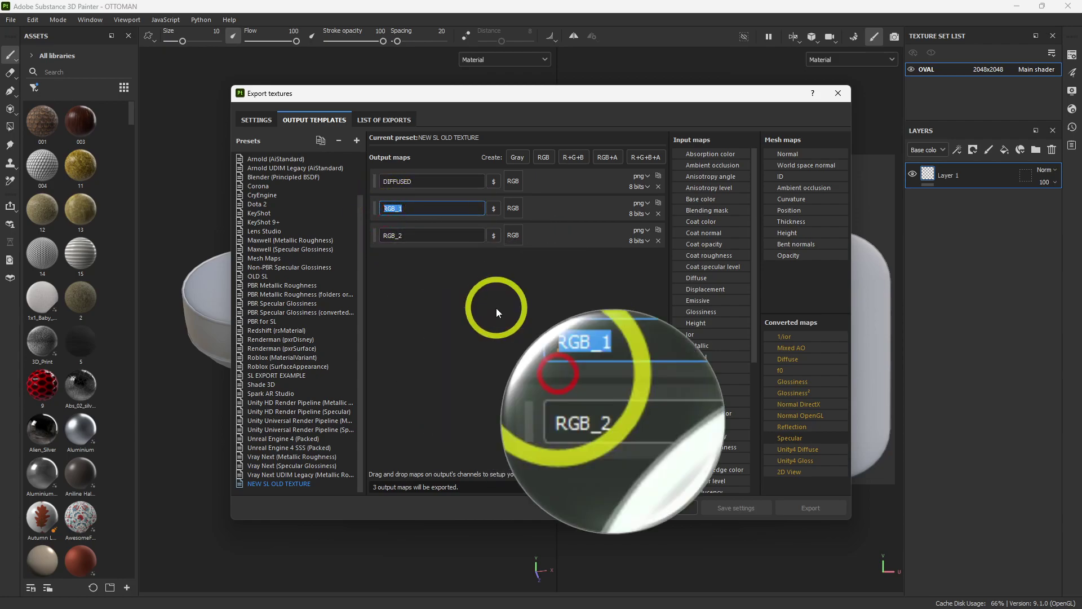
text(NORMAL)
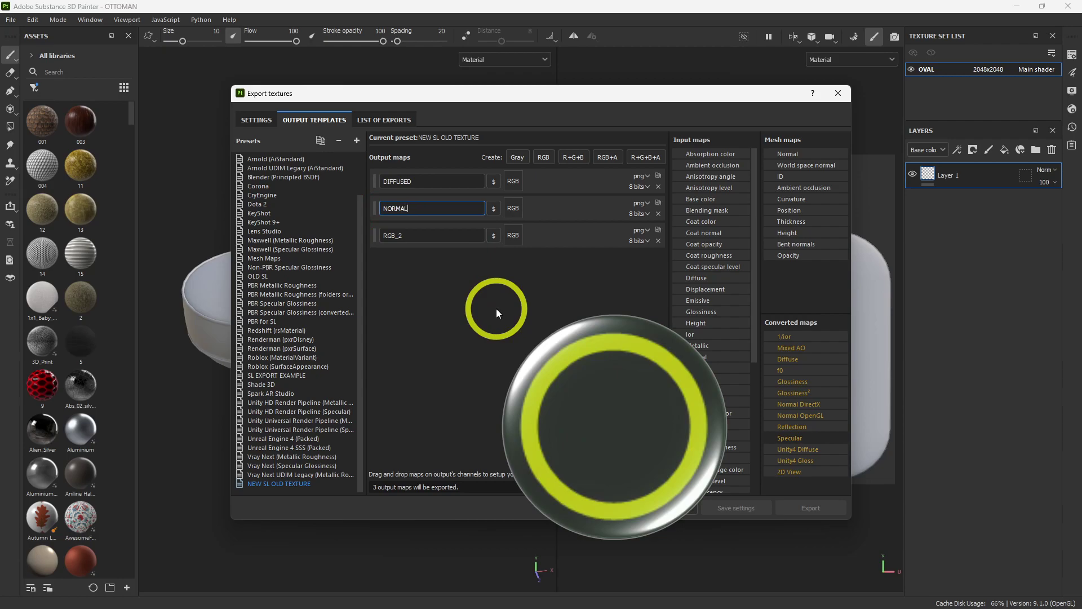
click(404, 236)
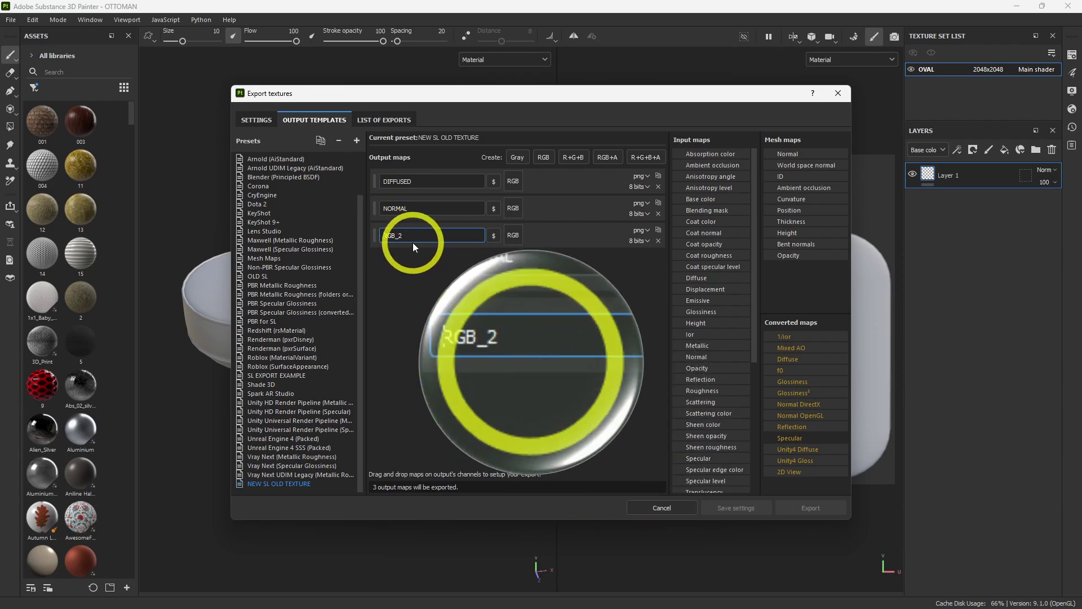
double_click(404, 236)
text(SPECULAR)
key(Return)
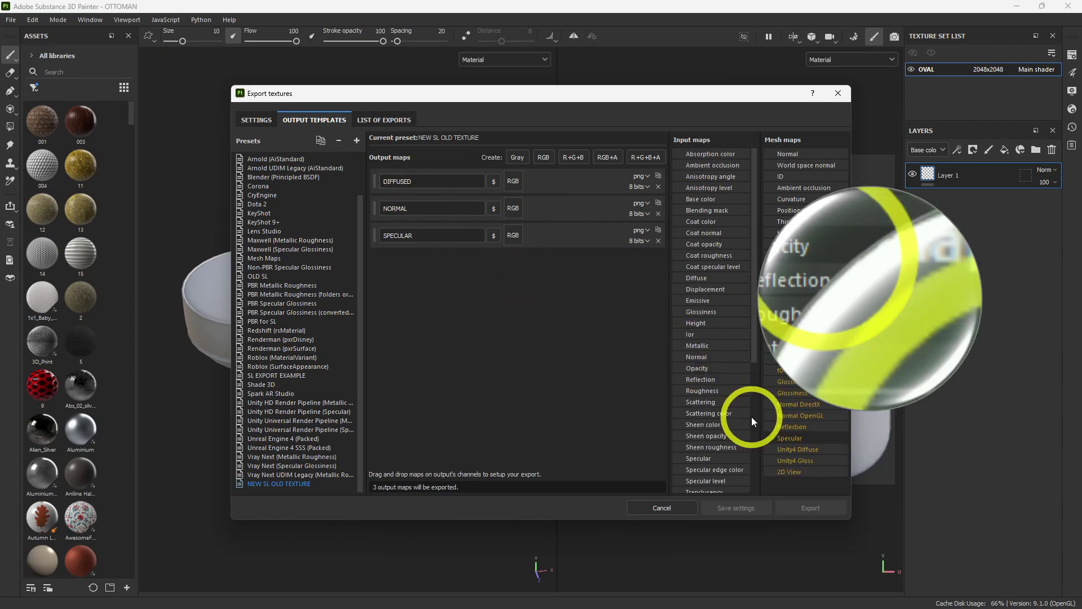
Step: Assign 2D View to DIFFUSED and Normal OpenGL to NORMAL as RGB channels, and Specular to SPECULAR as gray channel
drag(796, 475, 509, 184)
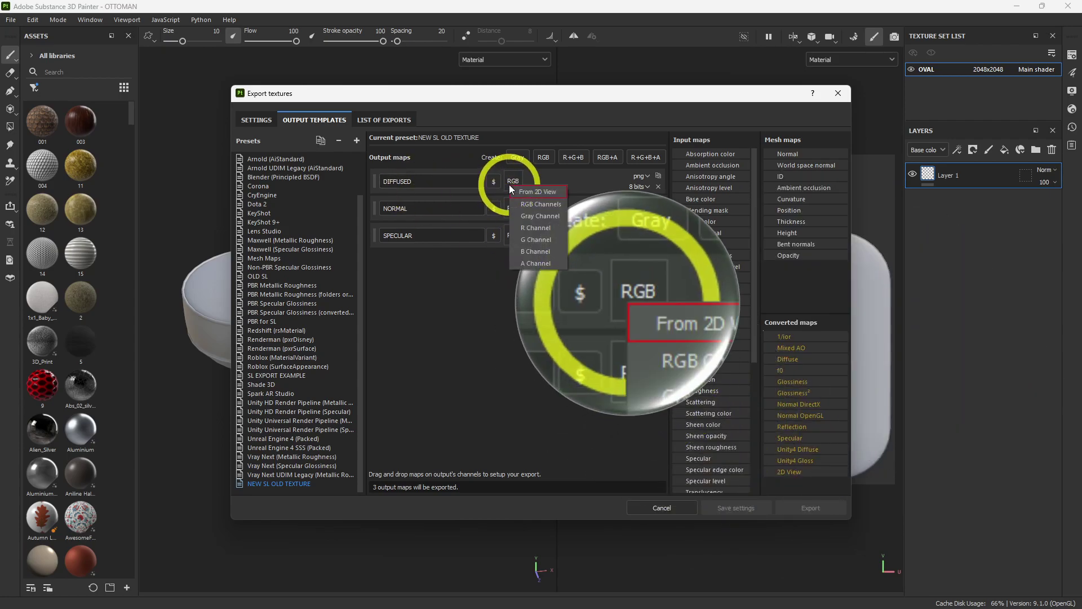
click(530, 205)
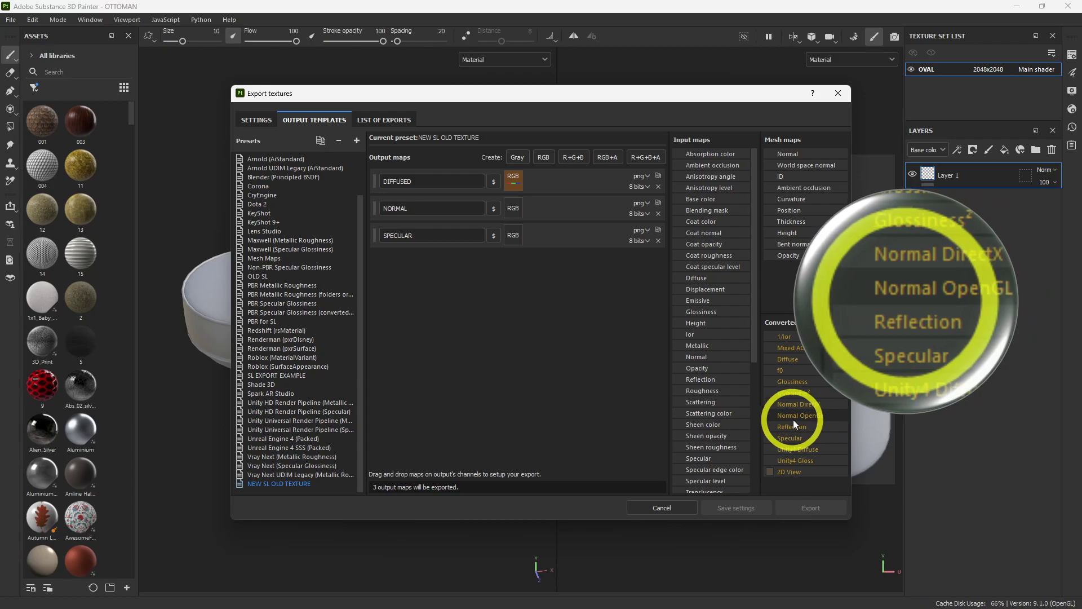
drag(810, 417, 513, 210)
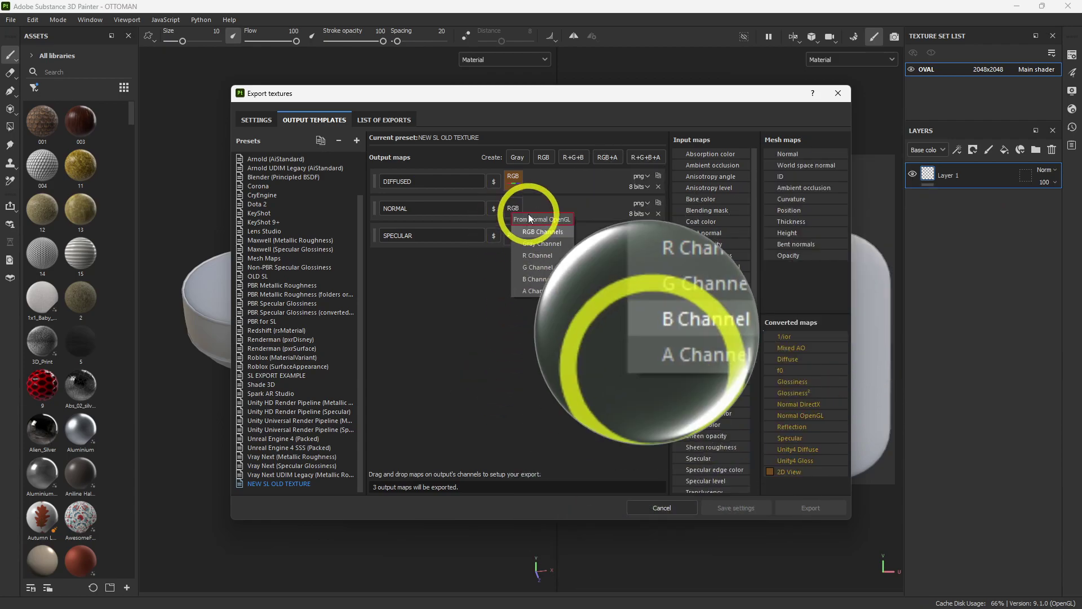
click(538, 231)
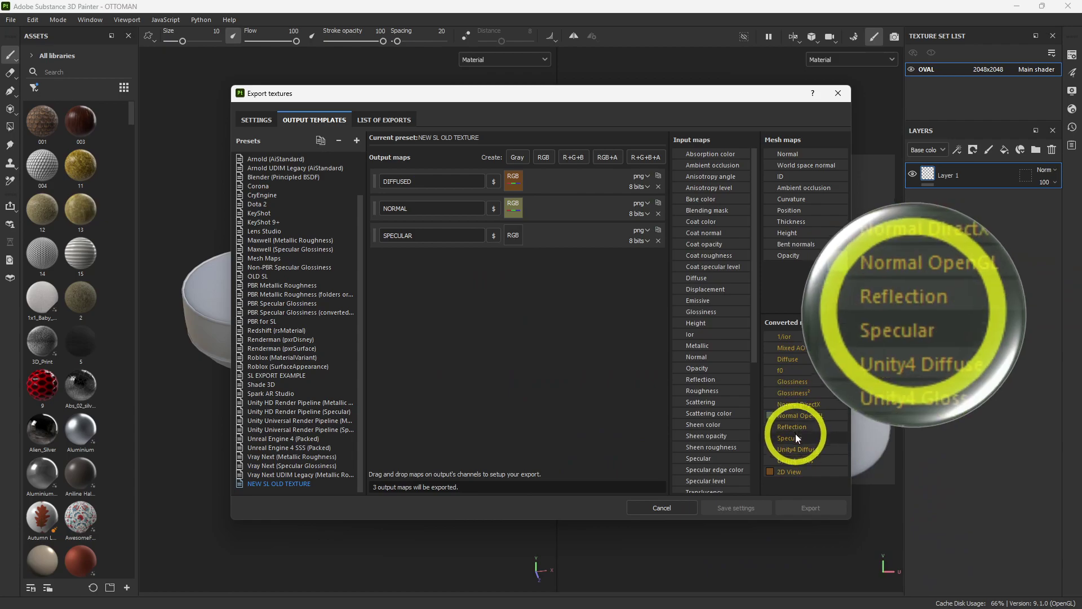
drag(791, 441, 515, 239)
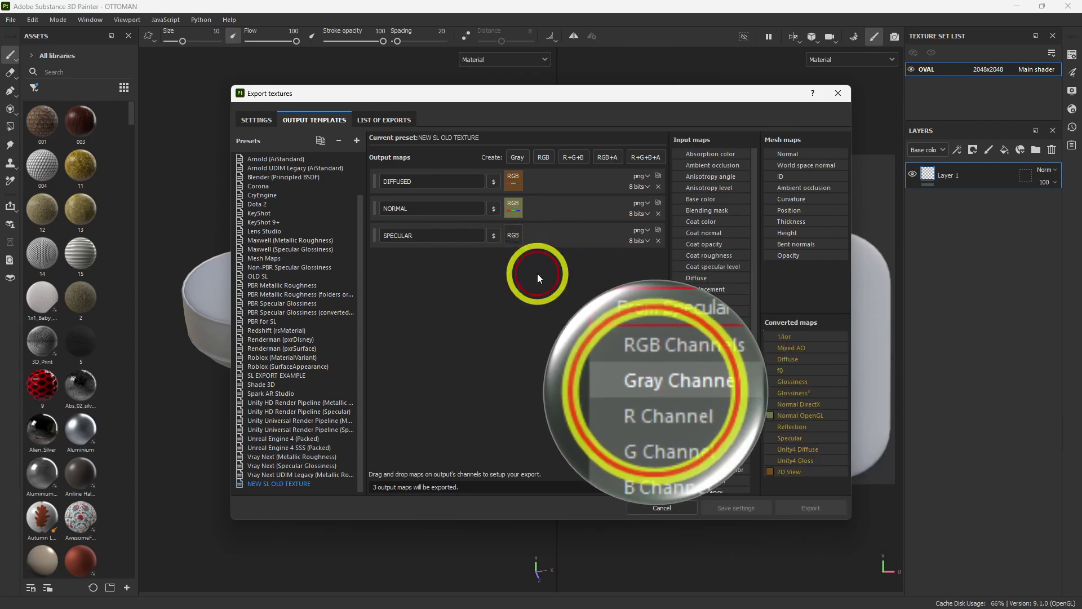
click(539, 277)
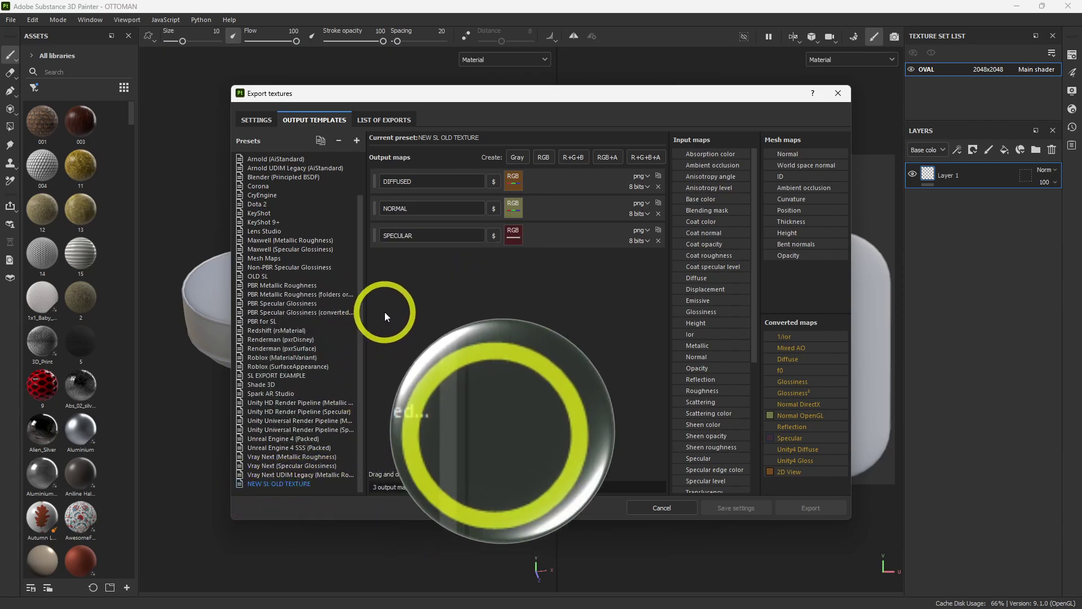
Step: Set the output template in the global export settings to NEW SL OLD TEXTURE
click(262, 122)
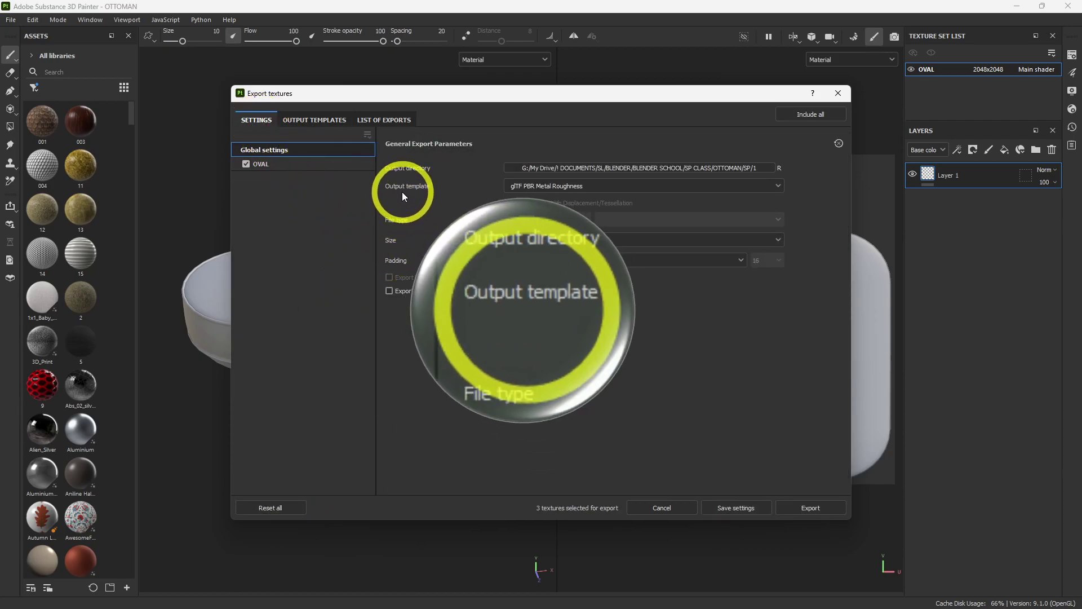
click(567, 186)
scroll(547, 288, up, 5)
scroll(548, 291, down, 10)
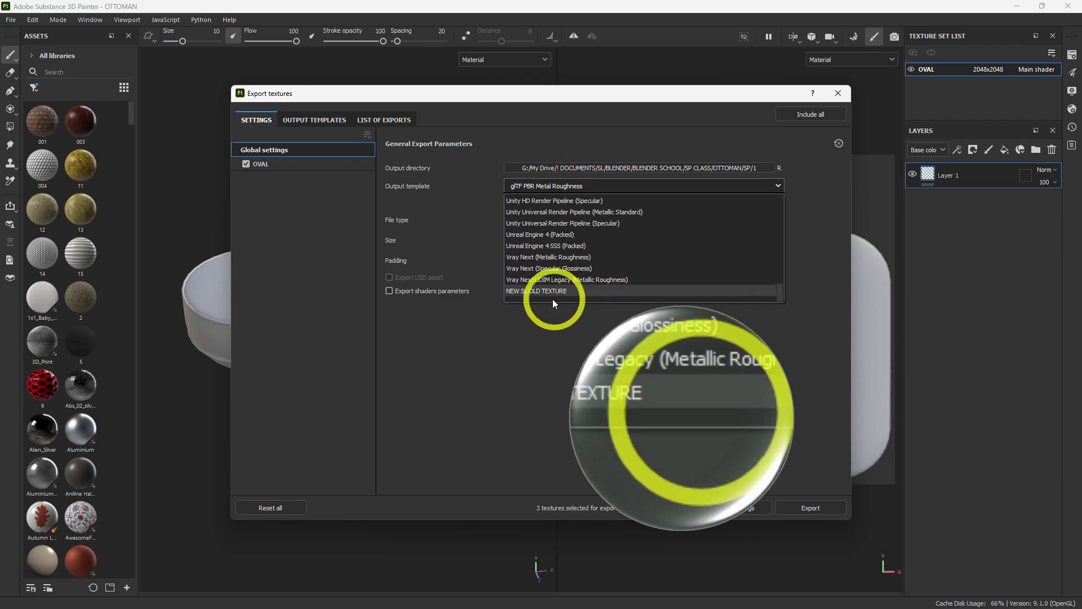
click(518, 290)
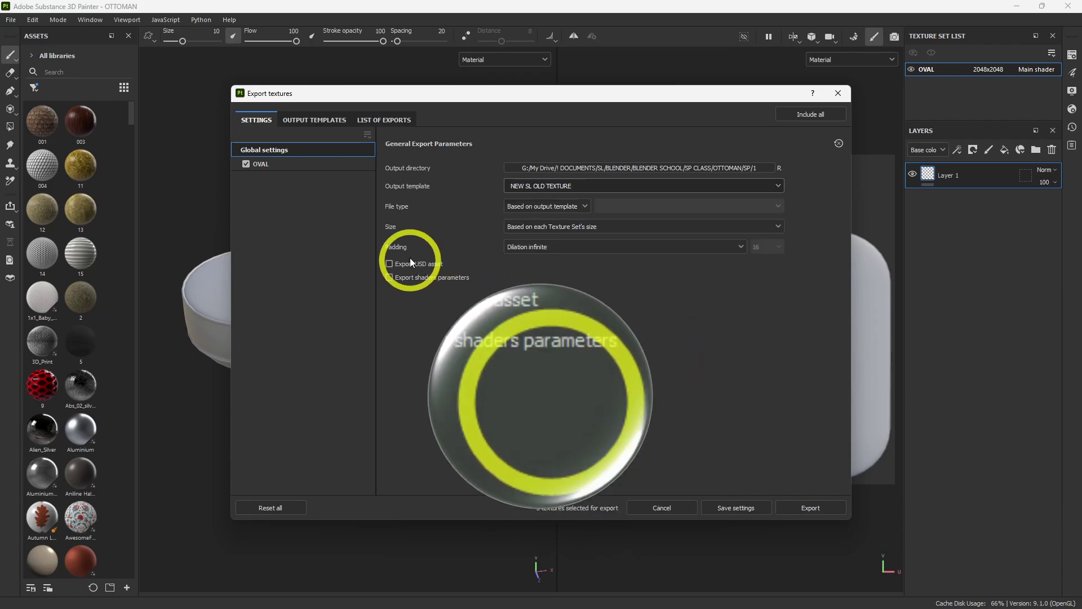
Step: Check the list of exports, then browse for the output directory and create a folder named OLD inside the SP folder
click(375, 120)
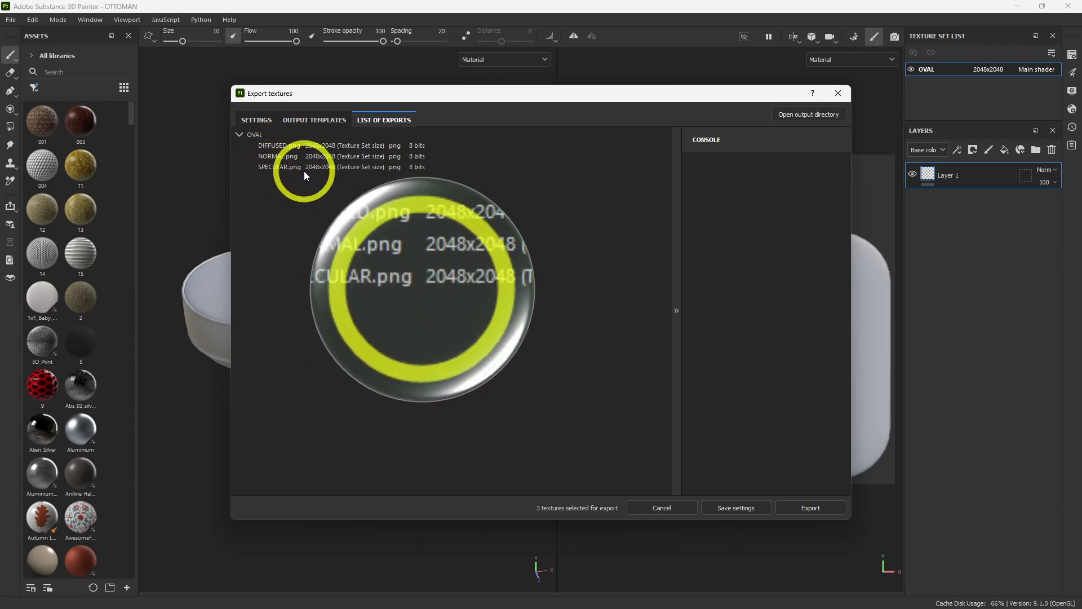
click(260, 121)
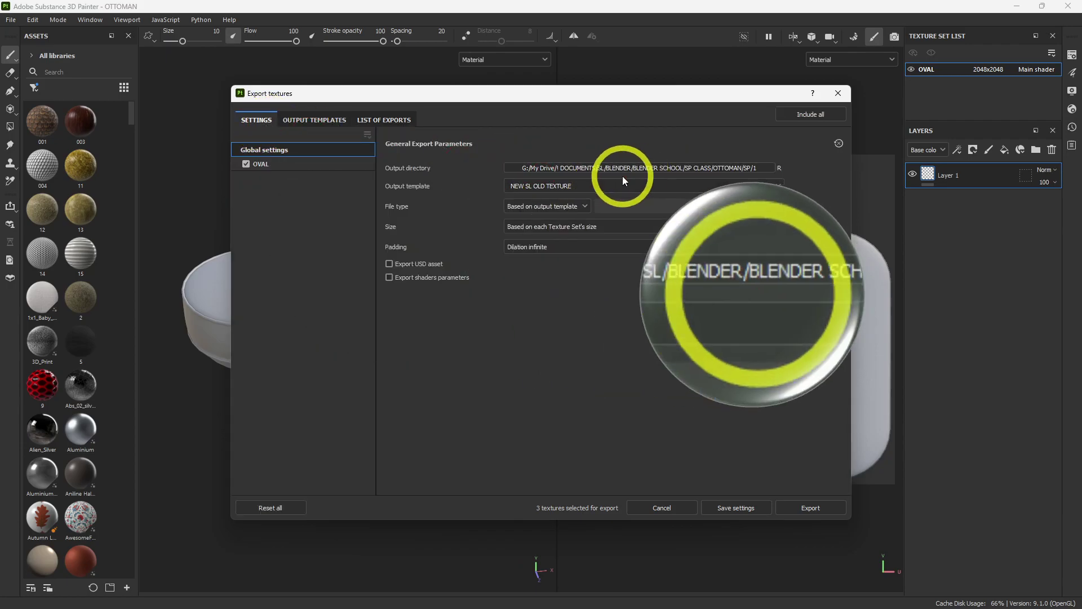
click(616, 167)
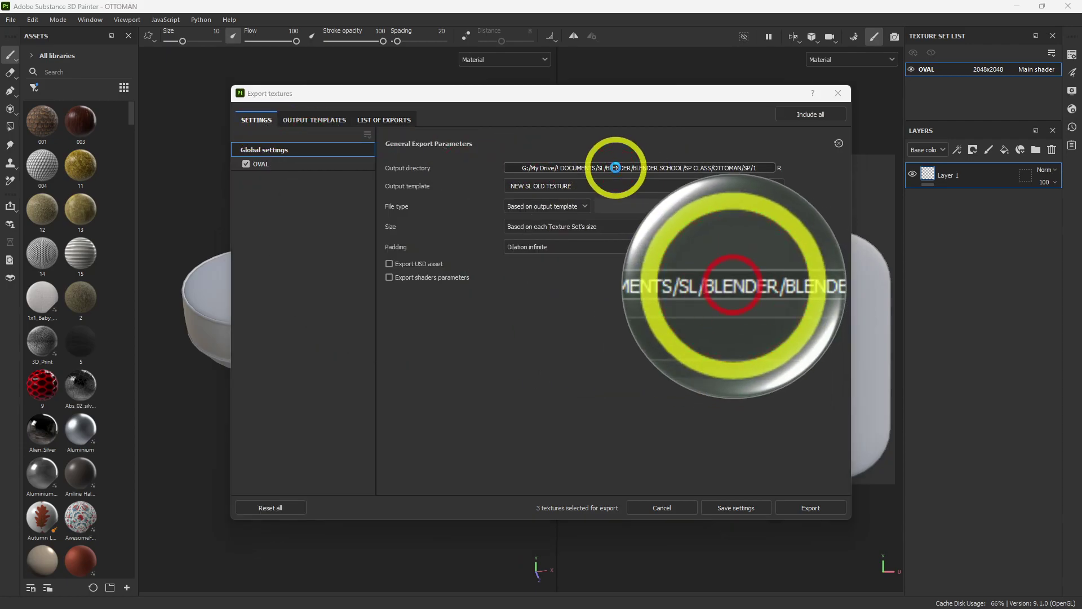
click(249, 64)
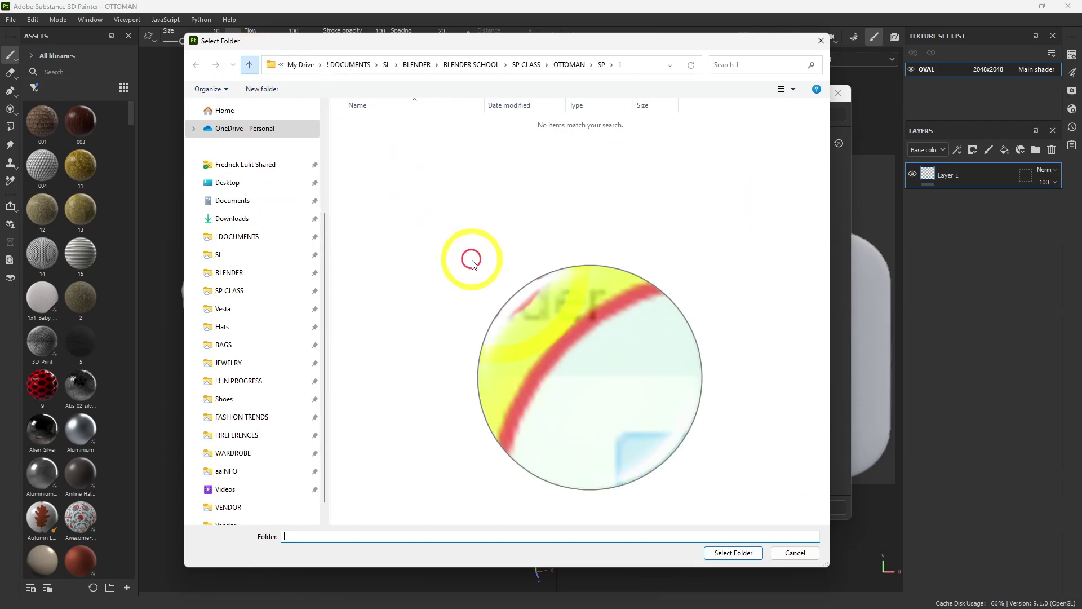
right_click(469, 255)
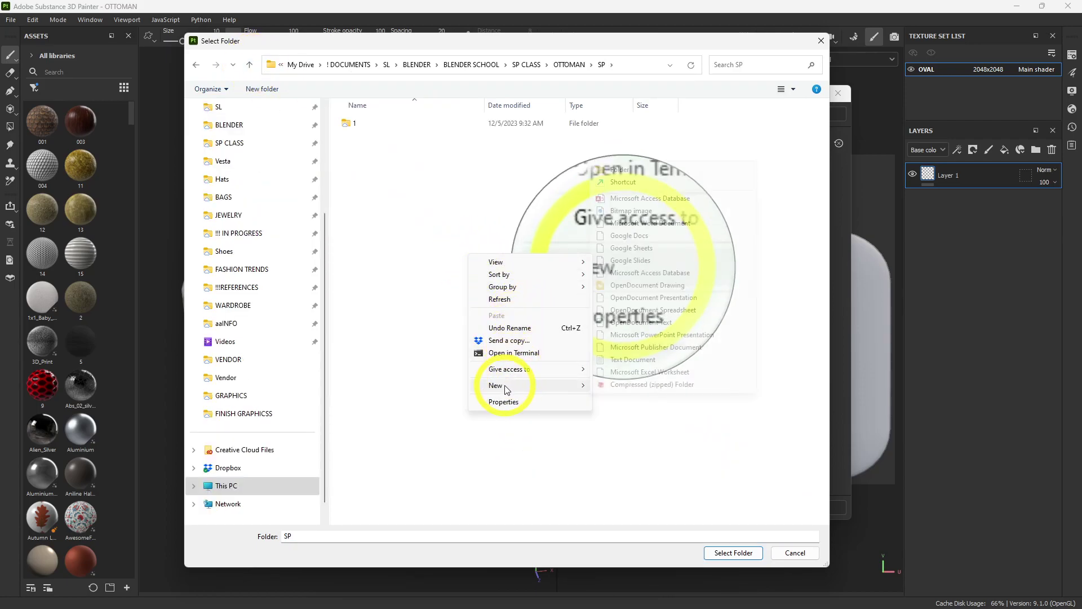
click(519, 385)
click(615, 168)
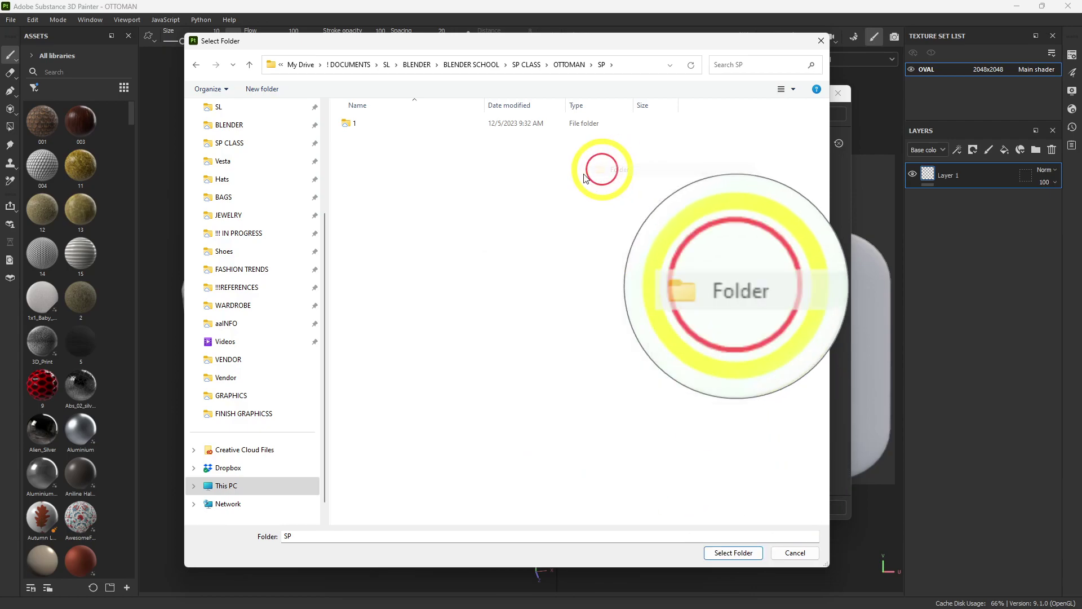
text(OLD)
click(505, 196)
Step: Set the OLD folder as the output directory and export the textures
click(366, 142)
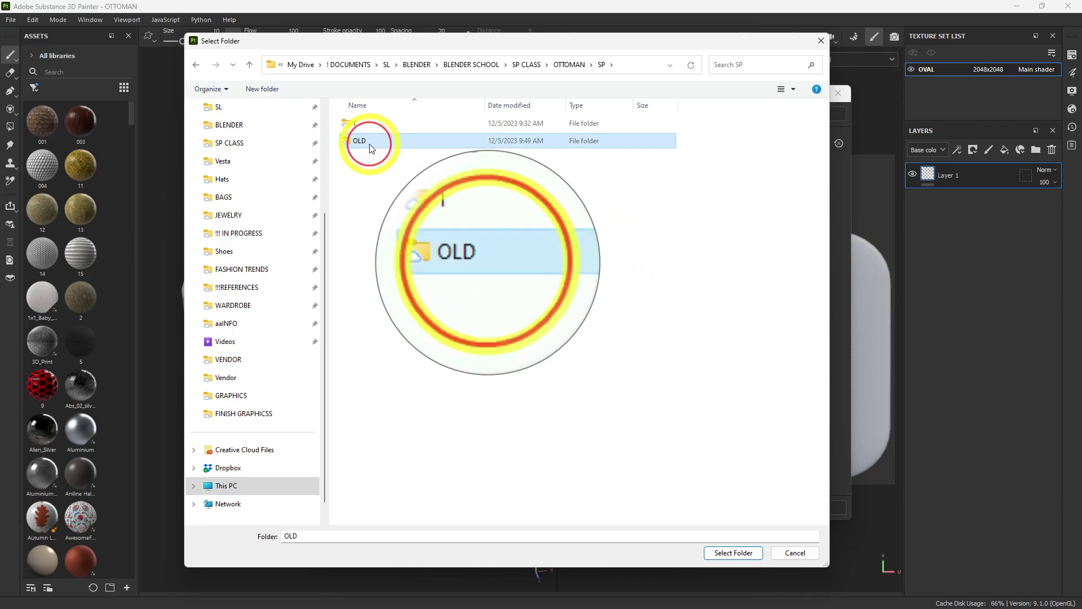
double_click(370, 148)
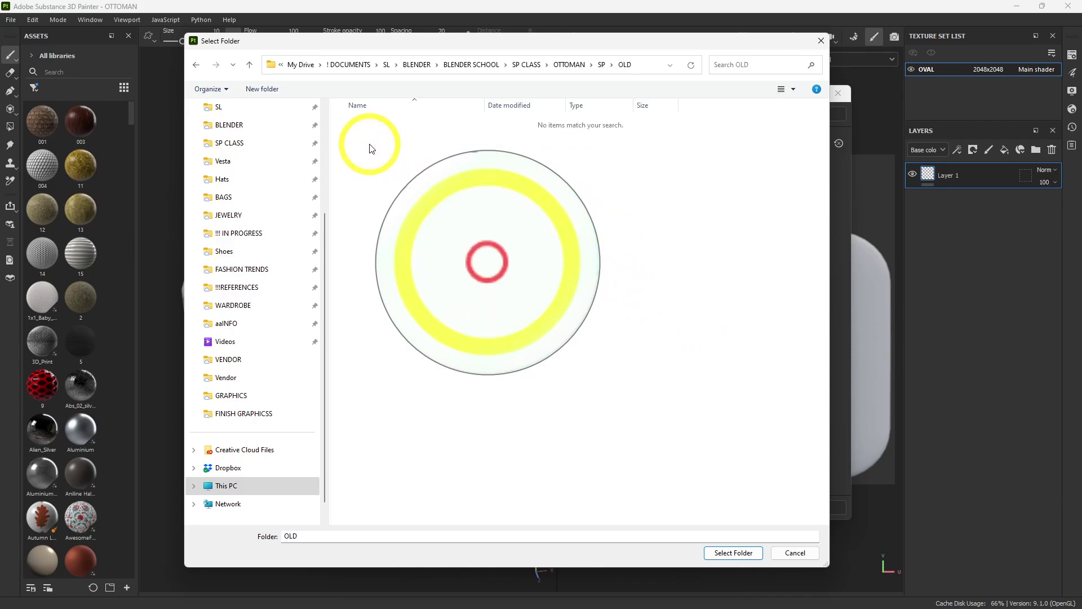
click(724, 554)
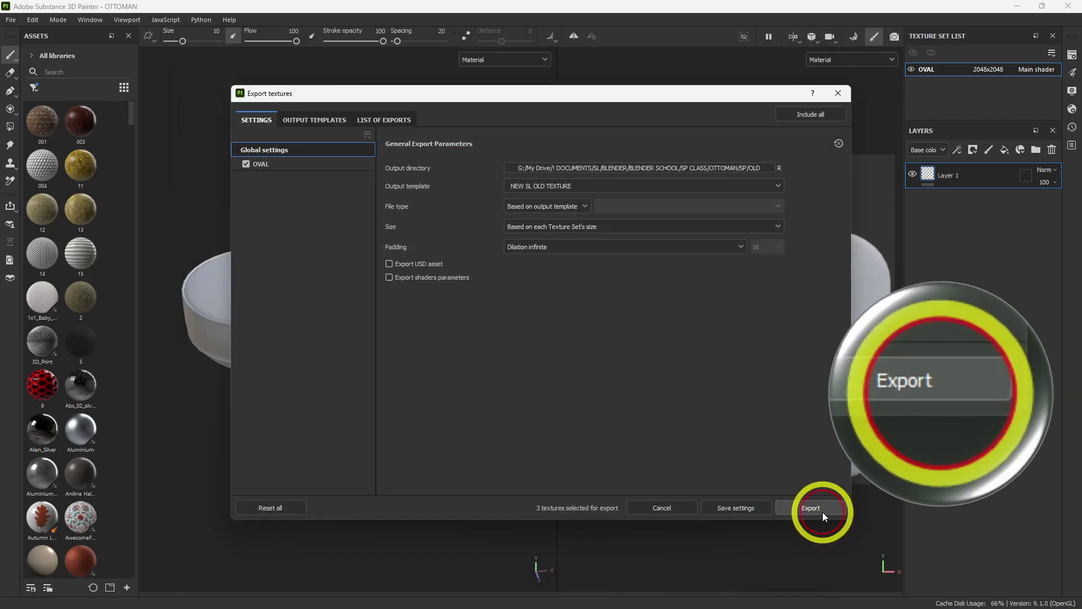
click(823, 514)
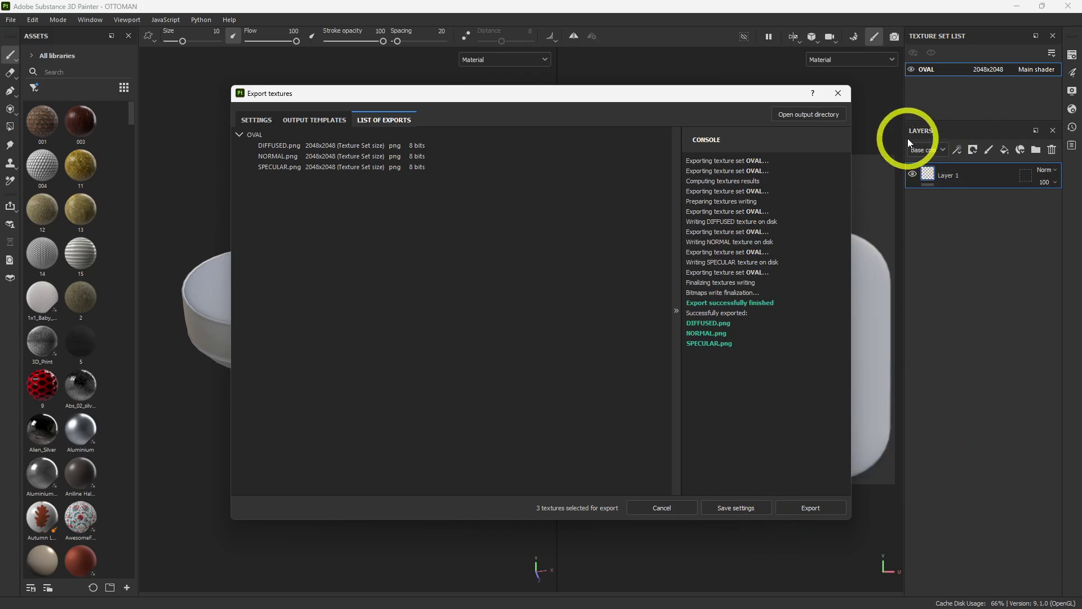
Step: Switch to File Explorer and open the OLD folder inside SP to see the exported textures
mouse_move(555, 595)
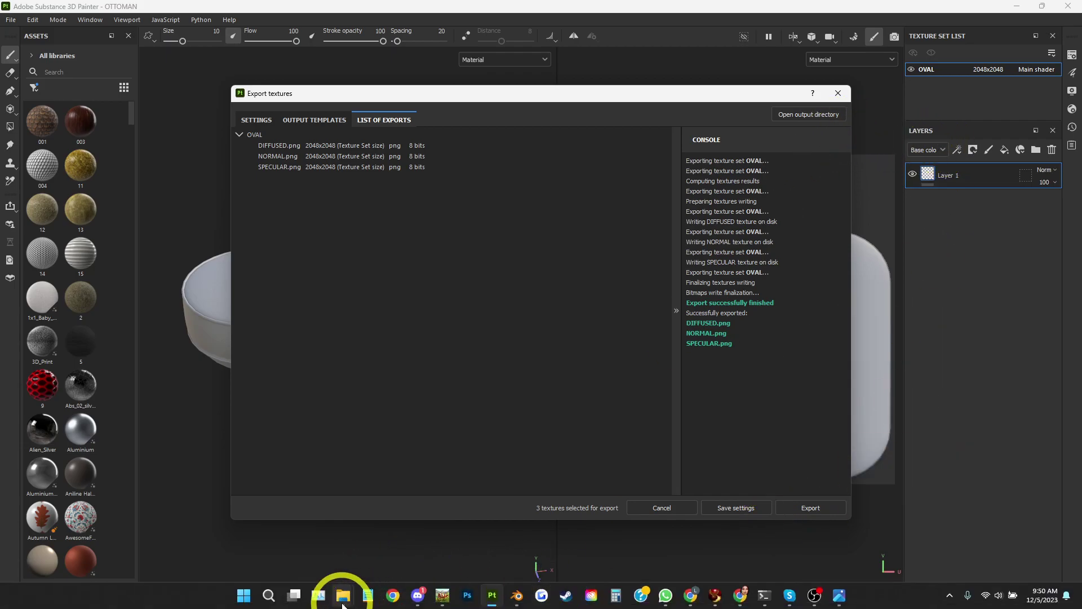
click(417, 595)
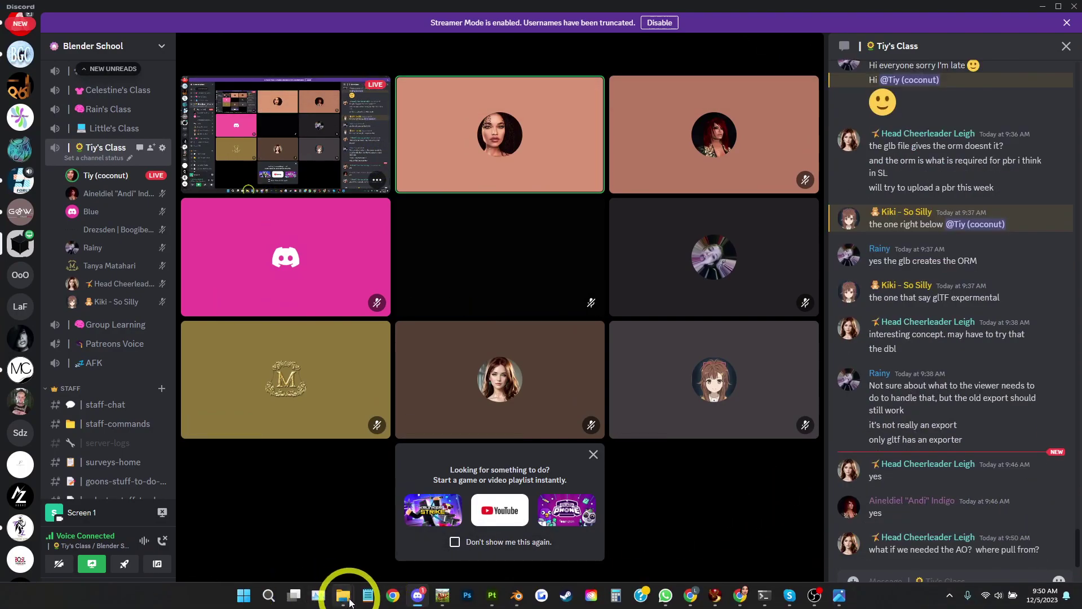
mouse_move(343, 595)
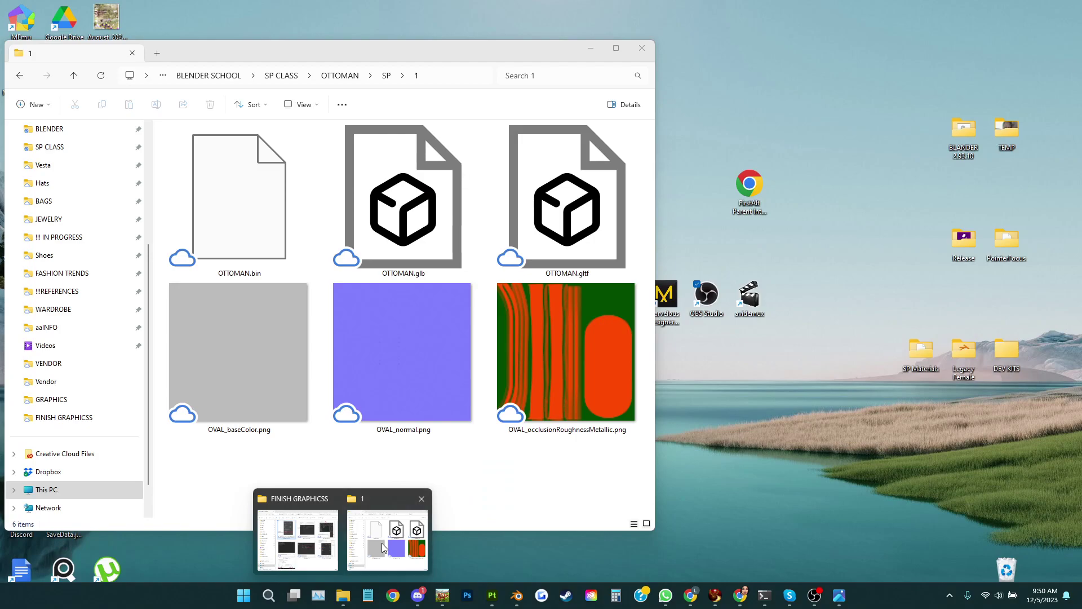
click(380, 548)
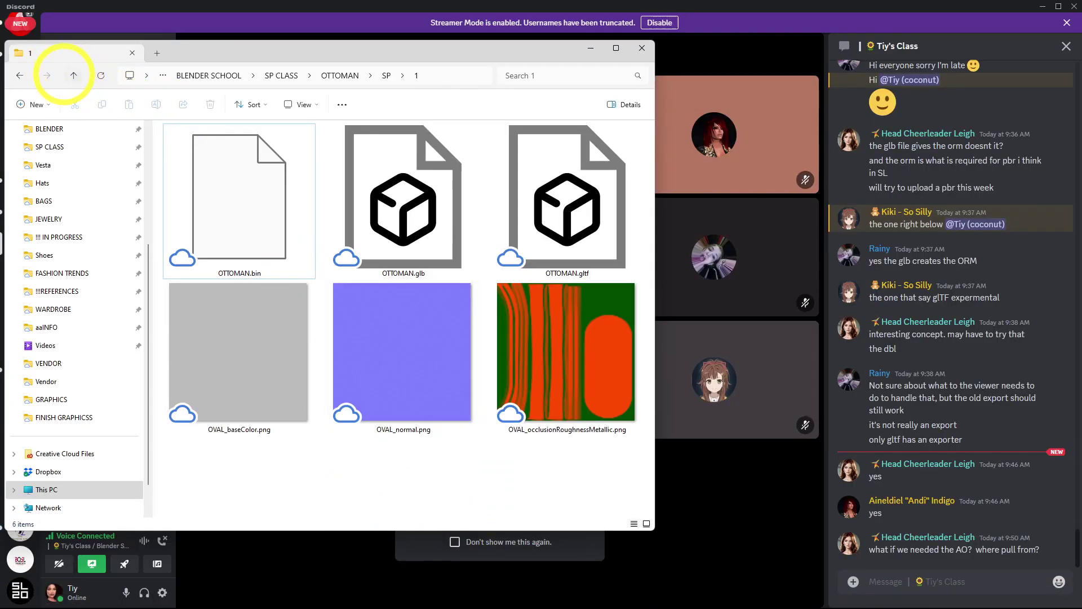
click(73, 75)
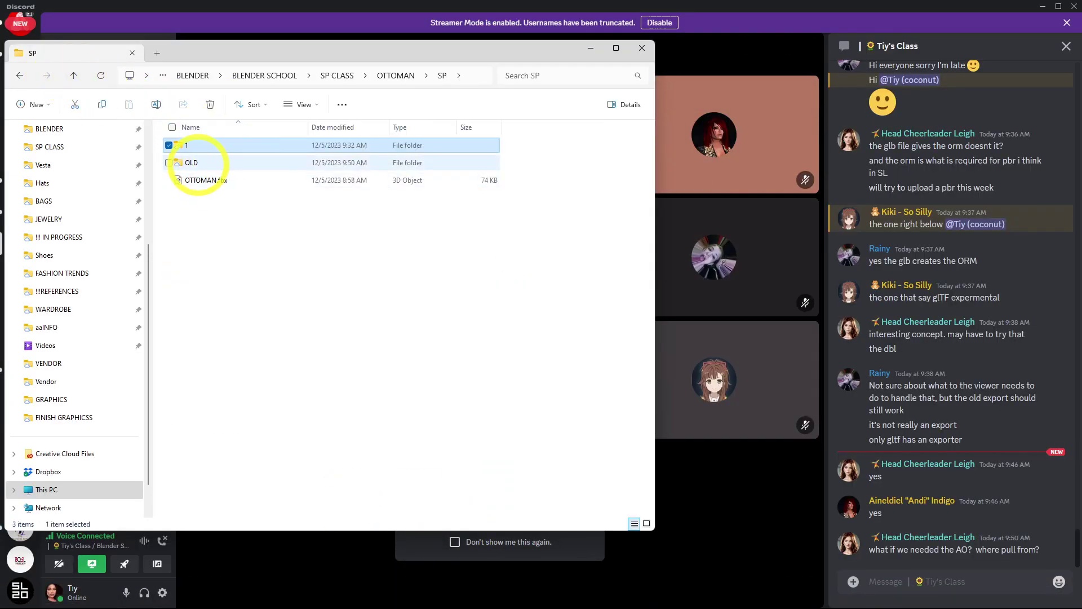
double_click(194, 163)
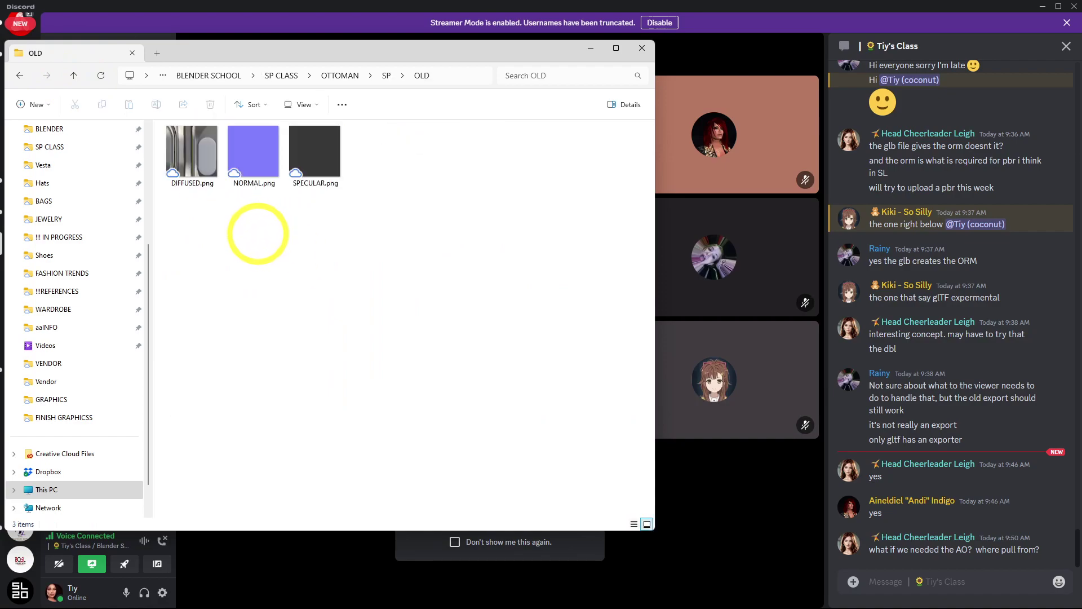
Step: View DIFFUSED.png, NORMAL.png and SPECULAR.png in the image viewer, inspecting the normal map up close, and close the viewer
double_click(192, 145)
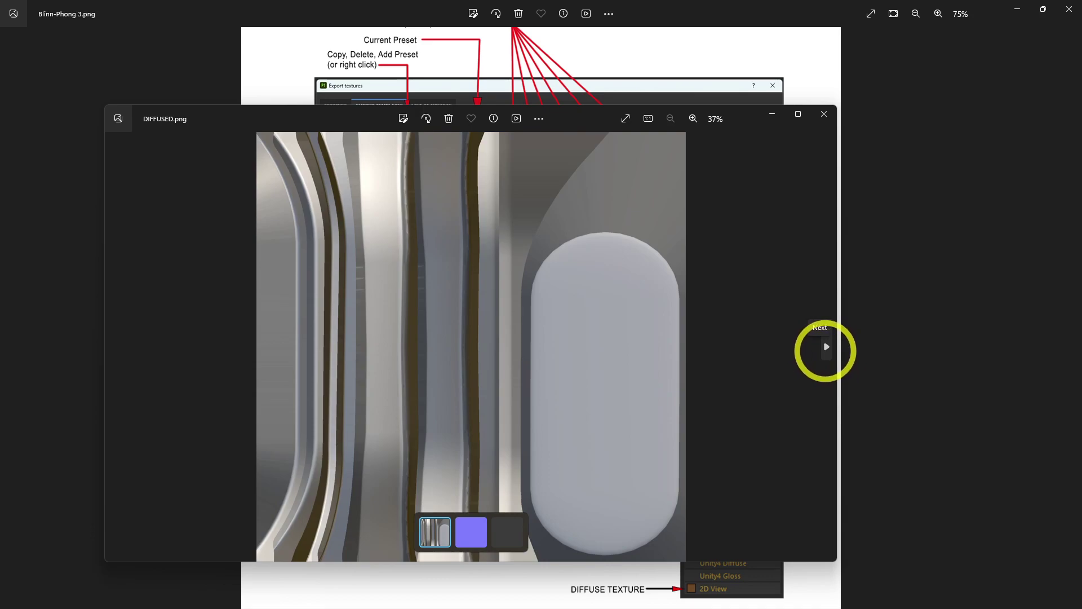
click(826, 347)
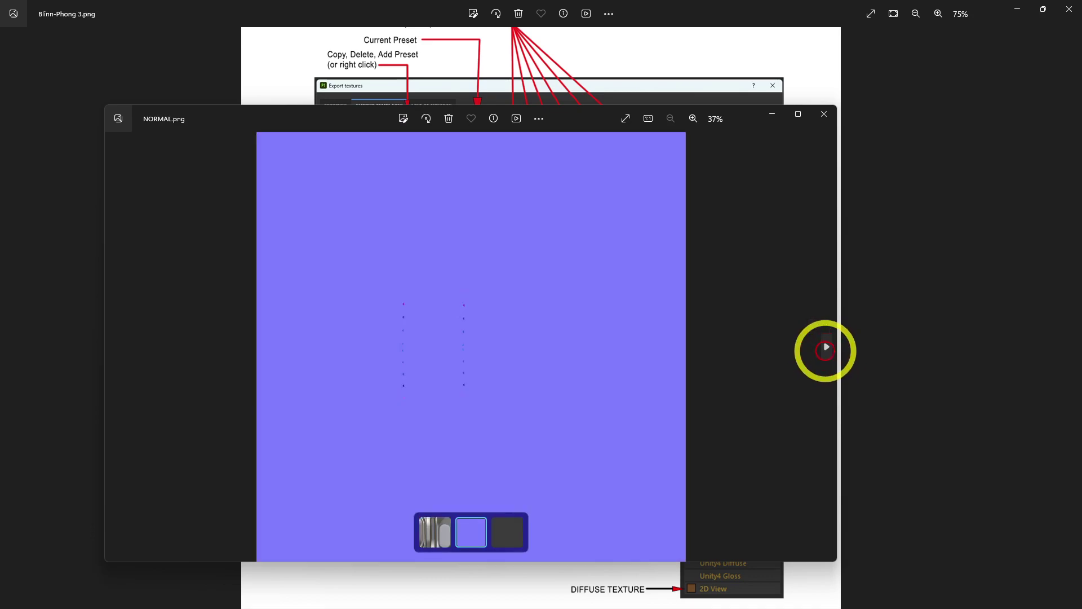
scroll(522, 353, up, 5)
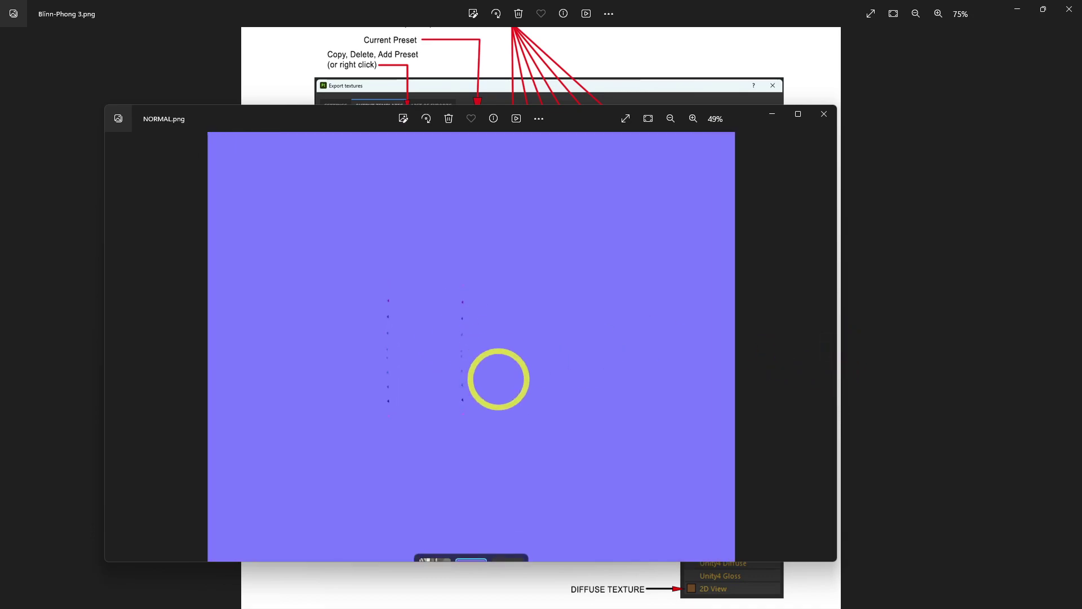
scroll(401, 302, down, 4)
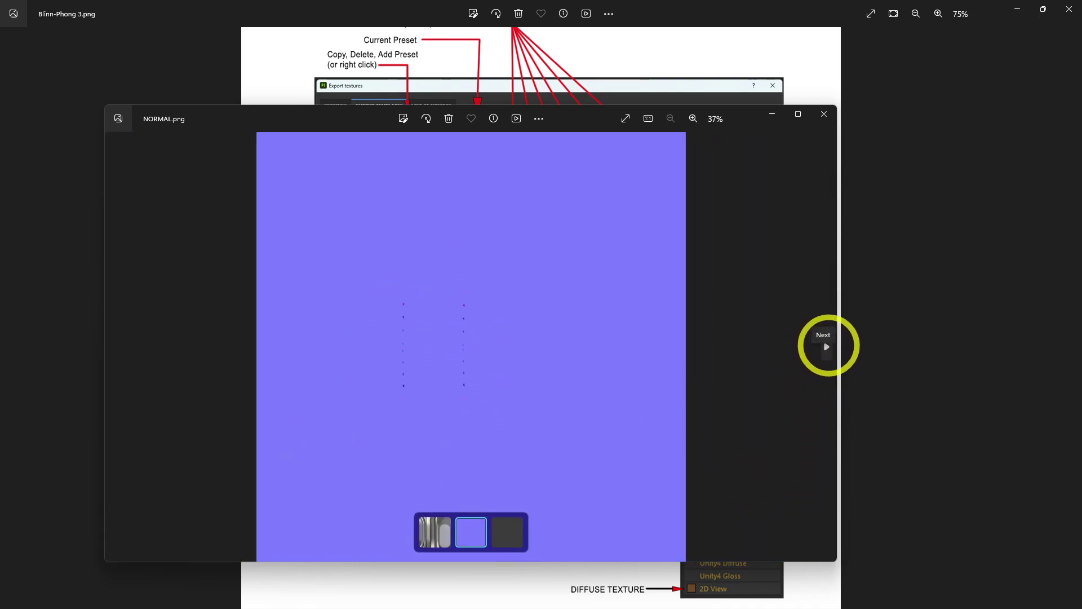
click(826, 348)
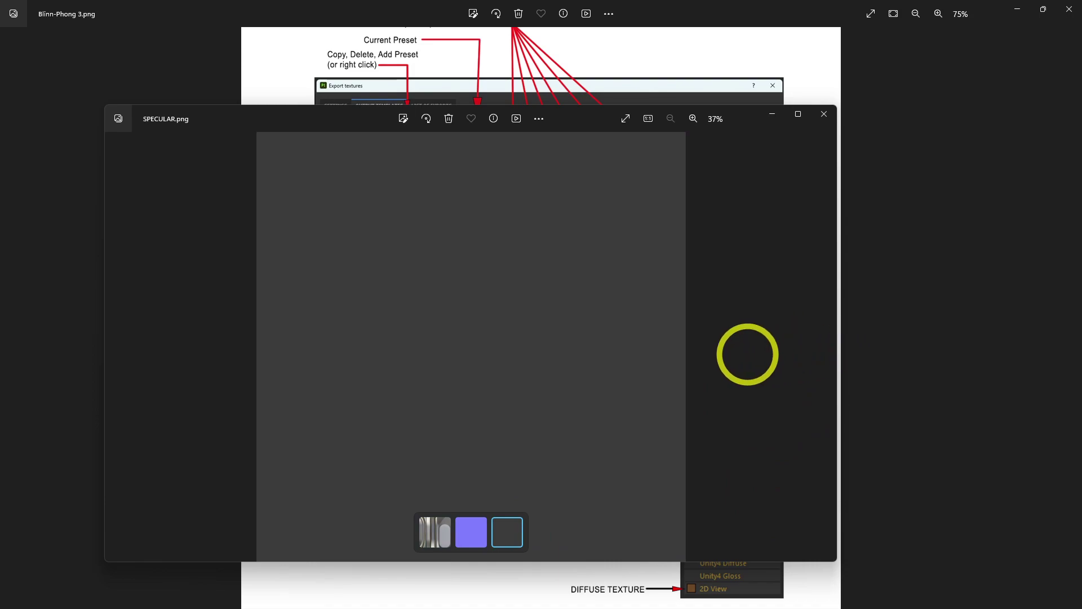
click(116, 347)
click(118, 345)
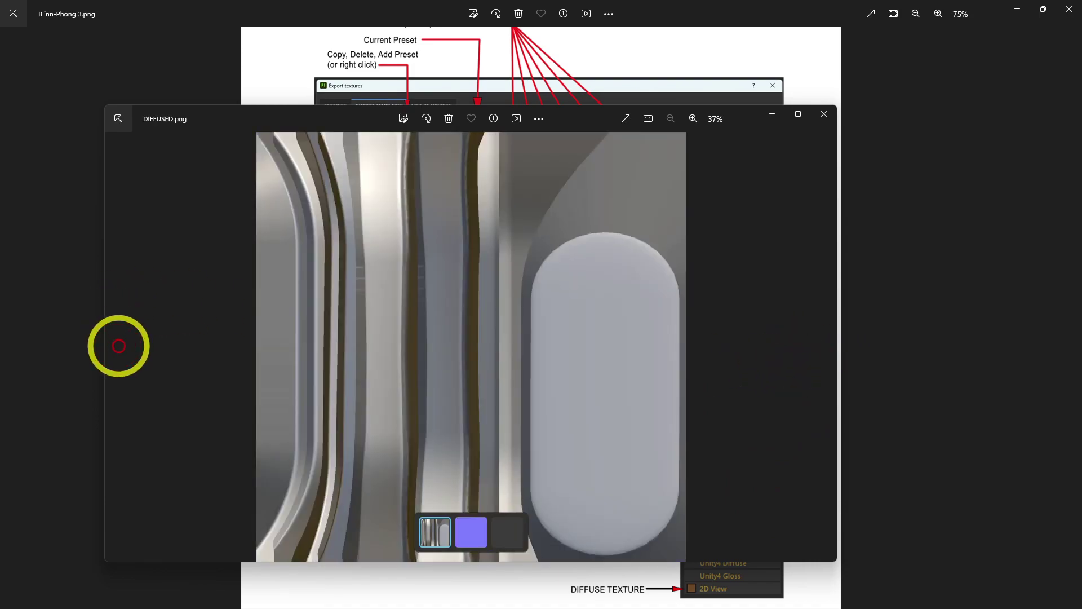
click(824, 115)
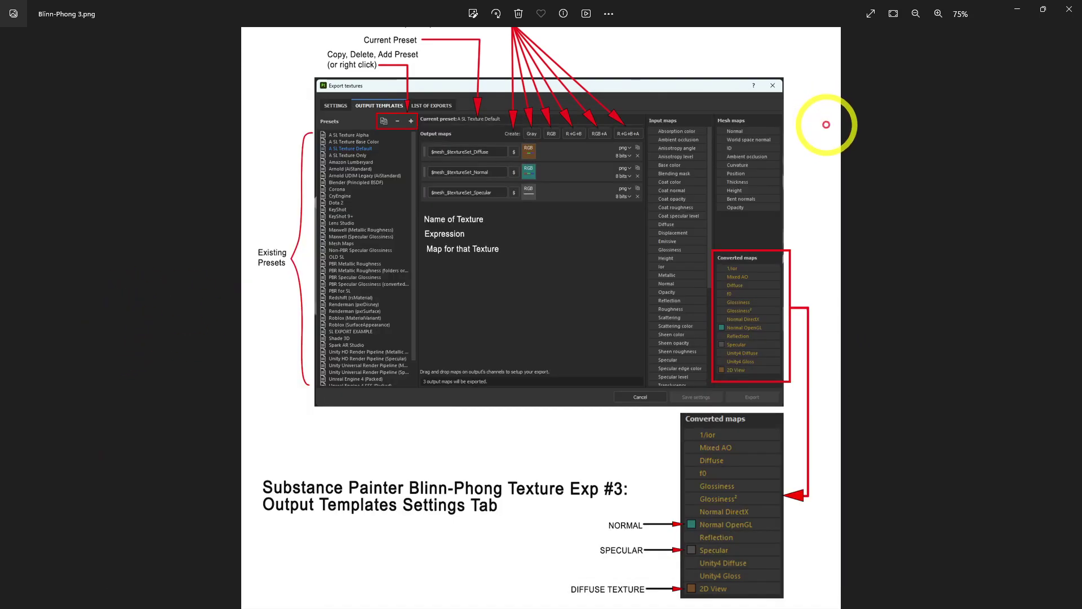
Step: Minimize the Blinn-Phong reference image and the folder window, and switch back to Substance 3D Painter
click(1017, 9)
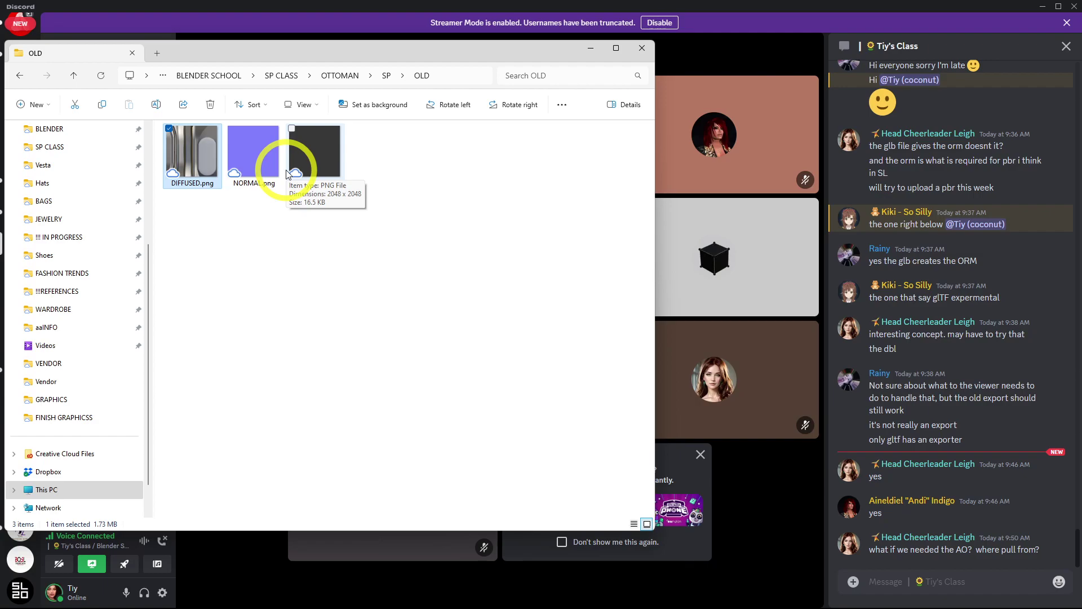
click(590, 50)
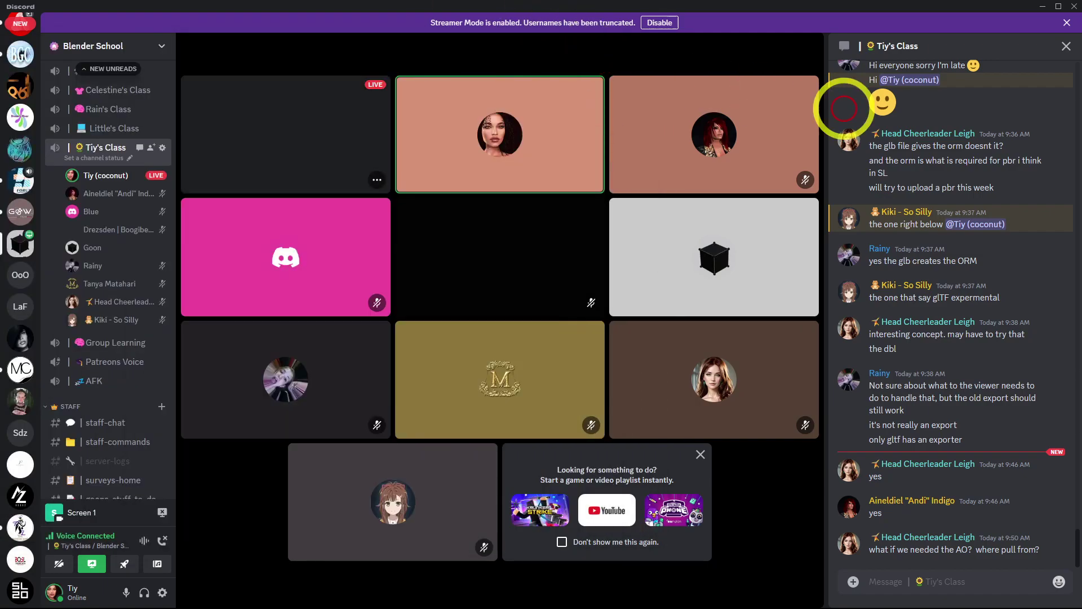
mouse_move(398, 598)
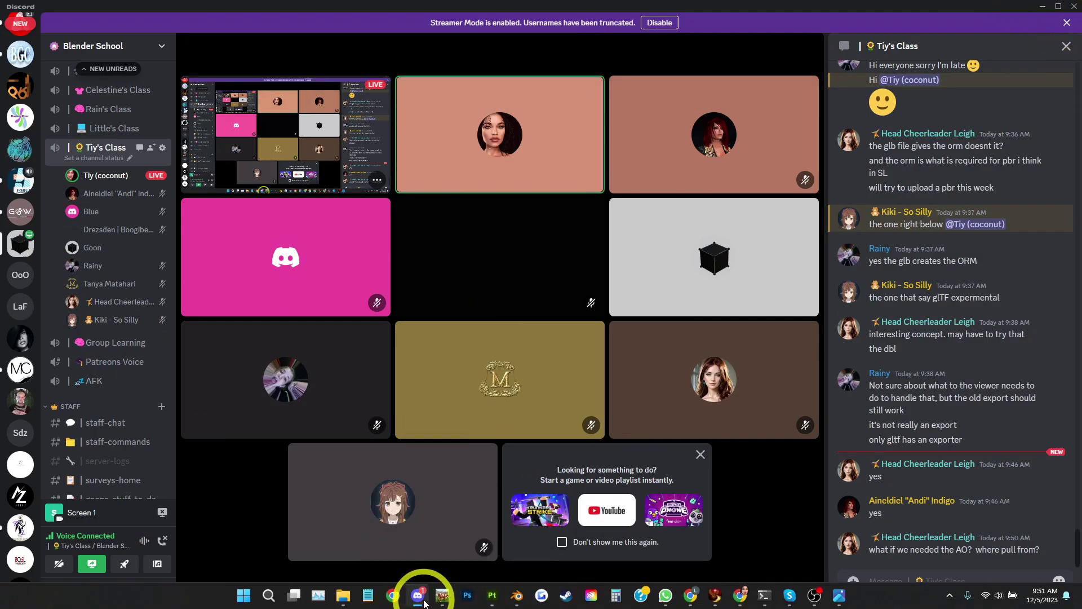
click(491, 599)
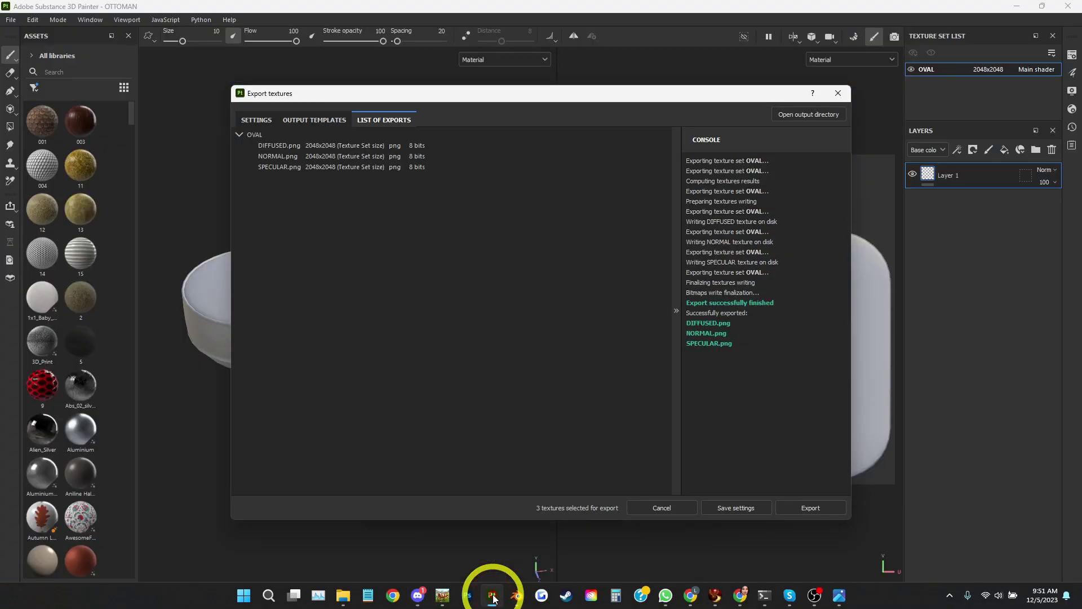
Step: Add a gray output map named AO to the NEW SL OLD TEXTURE preset
click(312, 121)
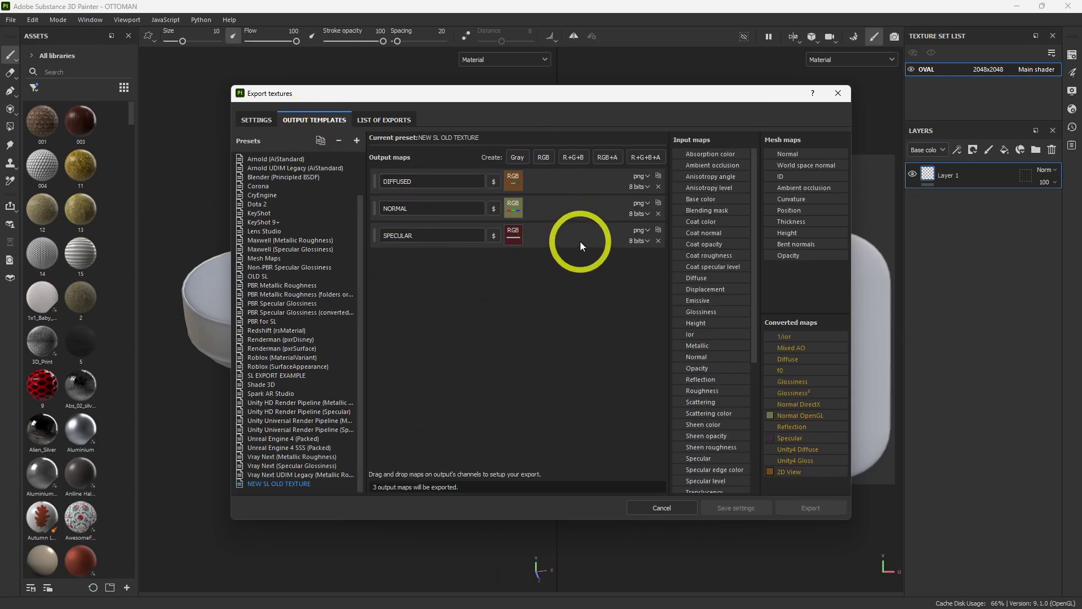
click(517, 158)
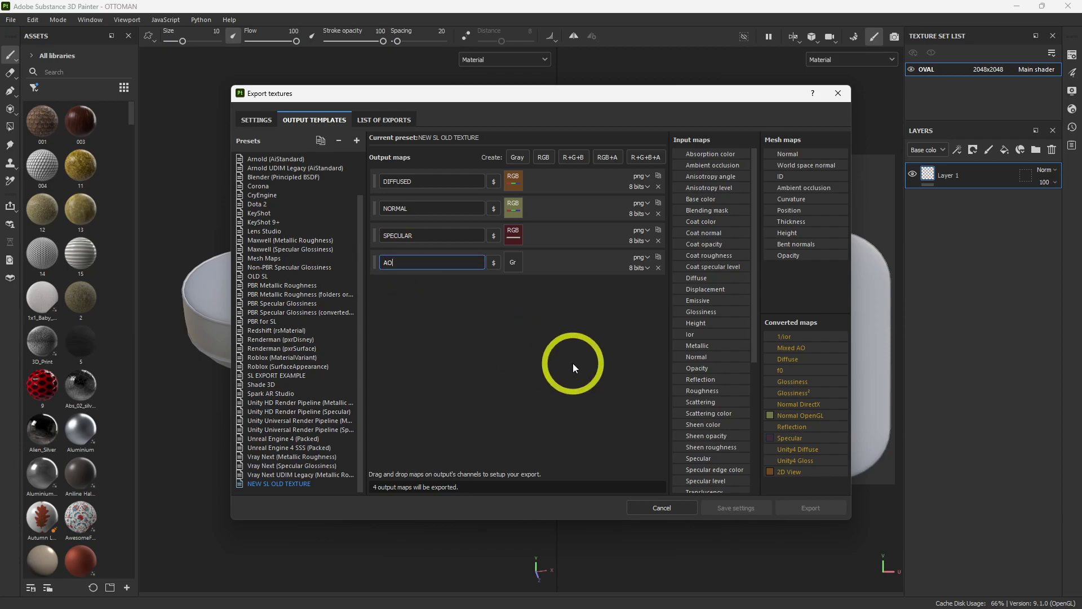
key(Return)
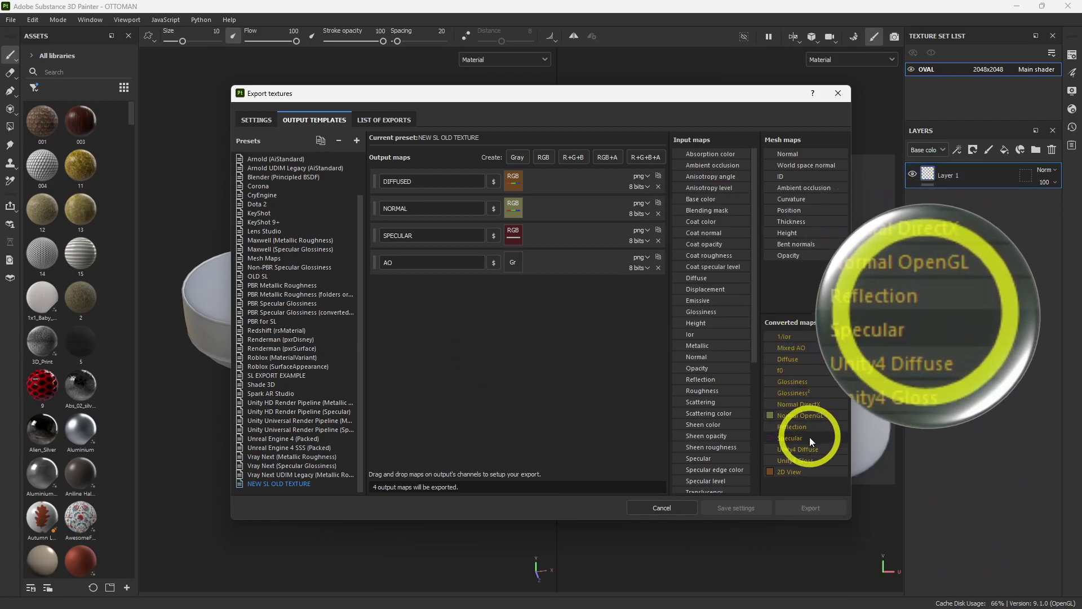
Step: Assign the Ambient occlusion input map to the AO output map as its gray channel
scroll(728, 420, down, 3)
scroll(734, 427, up, 3)
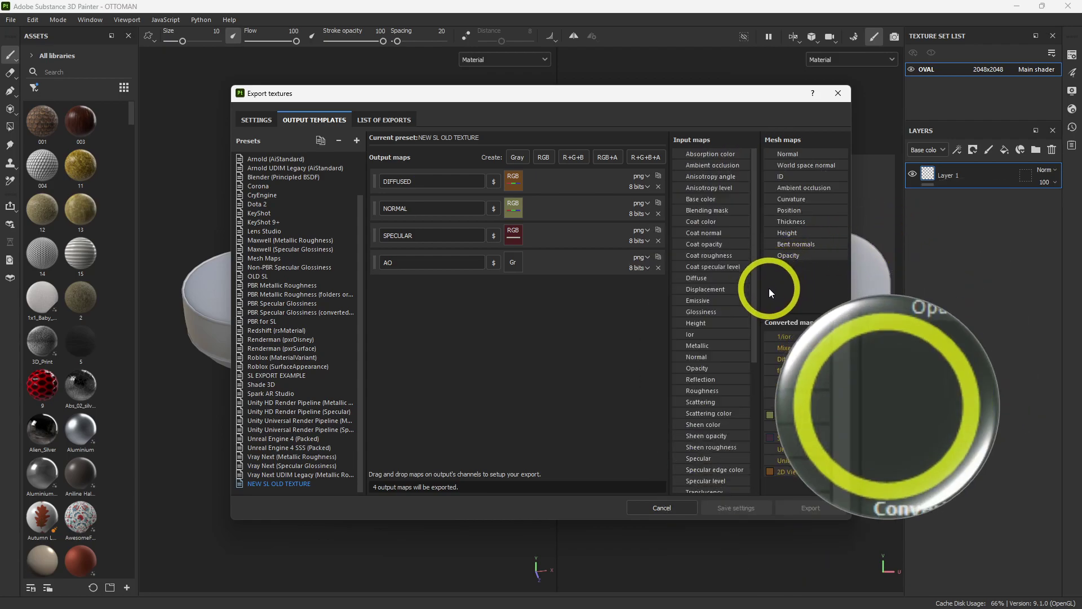
click(697, 168)
drag(696, 168, 513, 263)
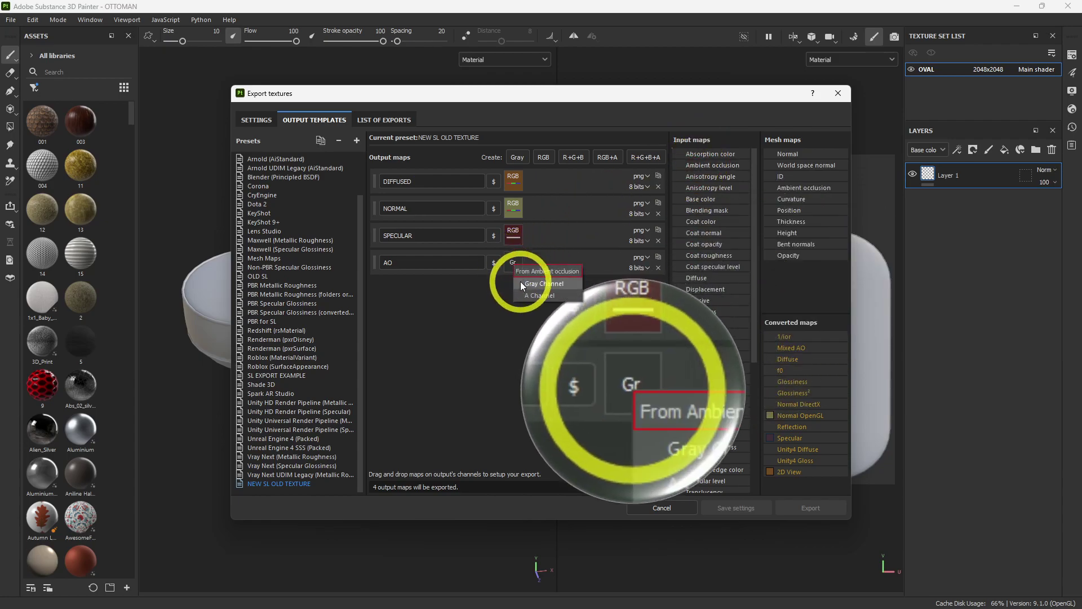
click(541, 285)
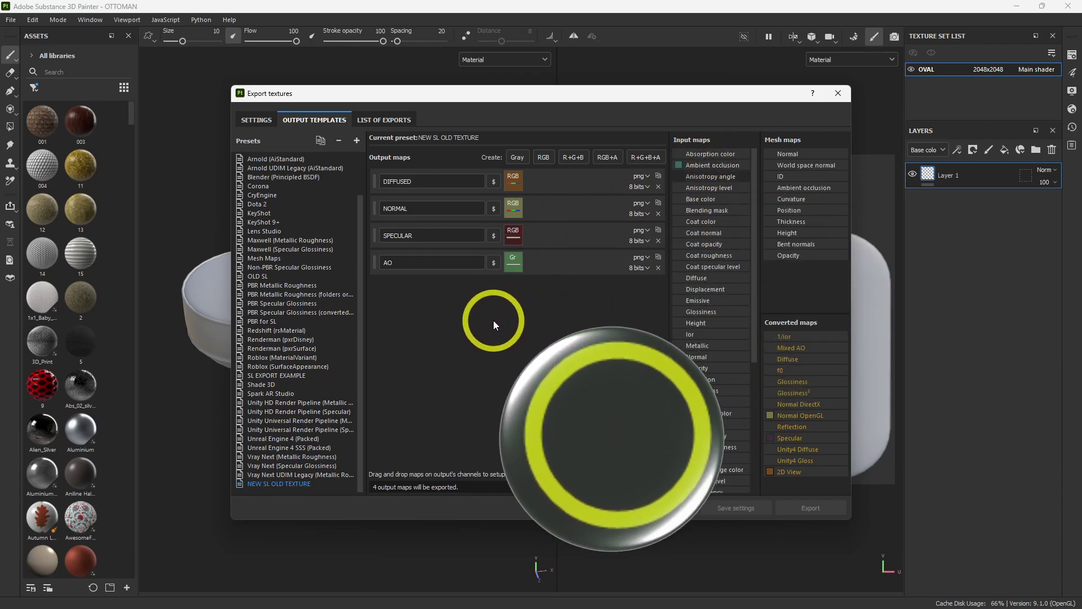
Step: Start changing the export's output directory and create a new folder named AO inside the SP folder
click(268, 120)
click(731, 165)
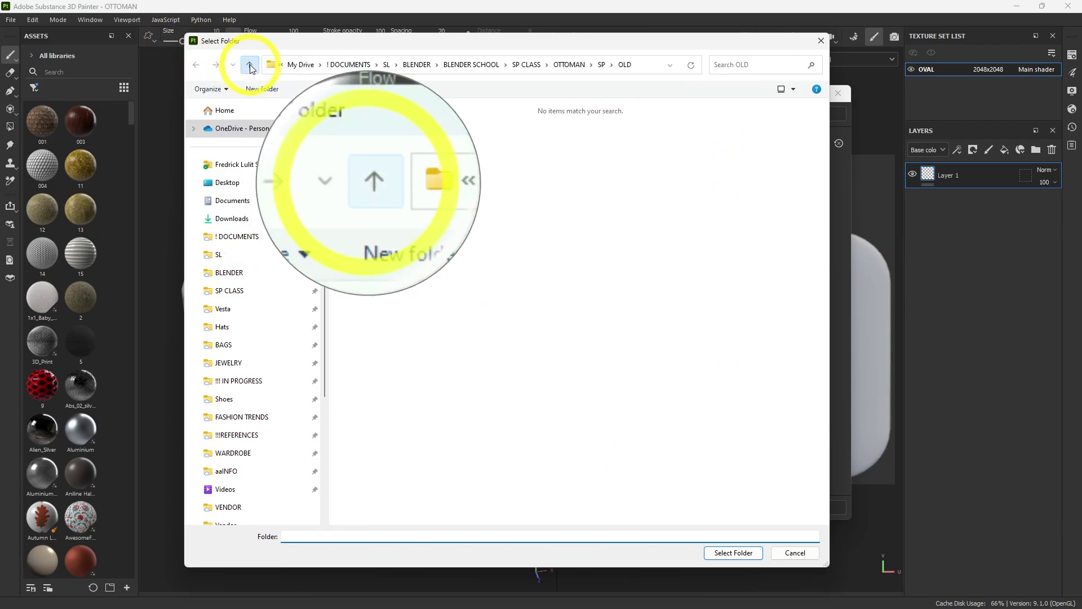
click(249, 65)
right_click(534, 274)
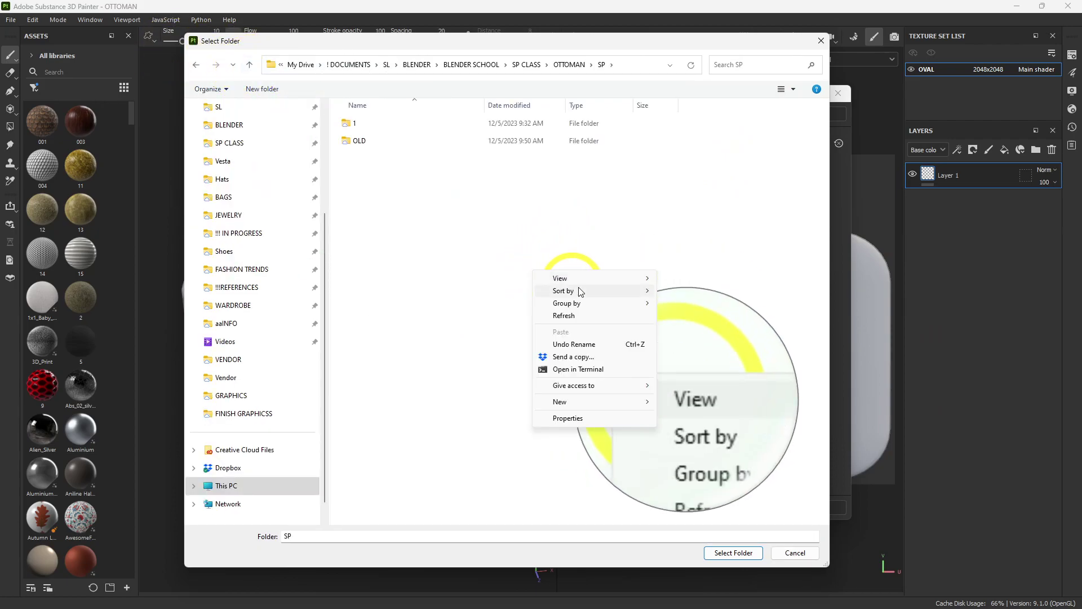
click(559, 403)
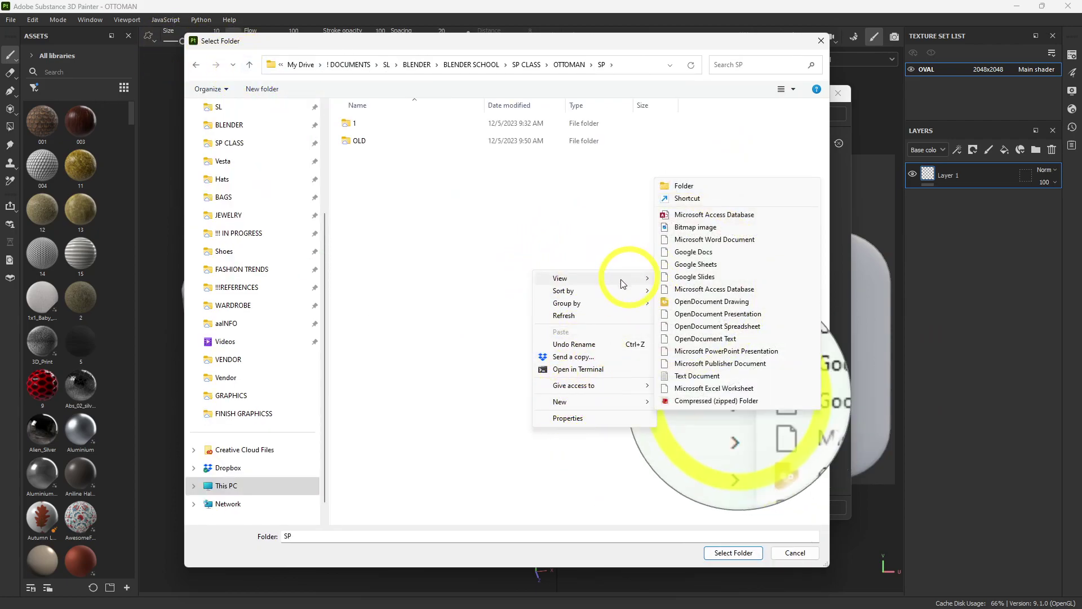
click(598, 402)
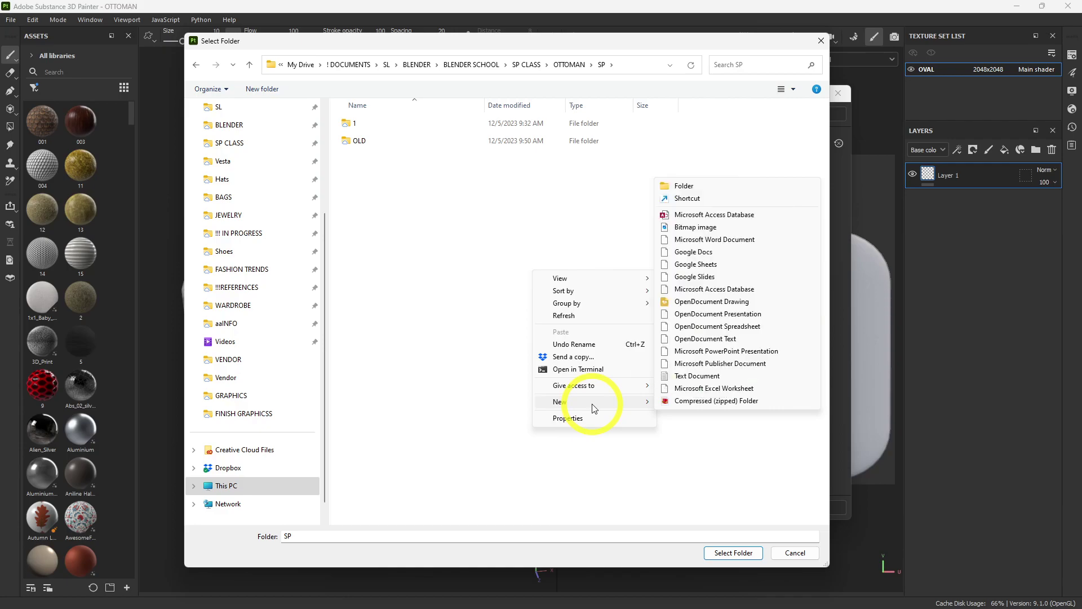
click(688, 186)
text(AO)
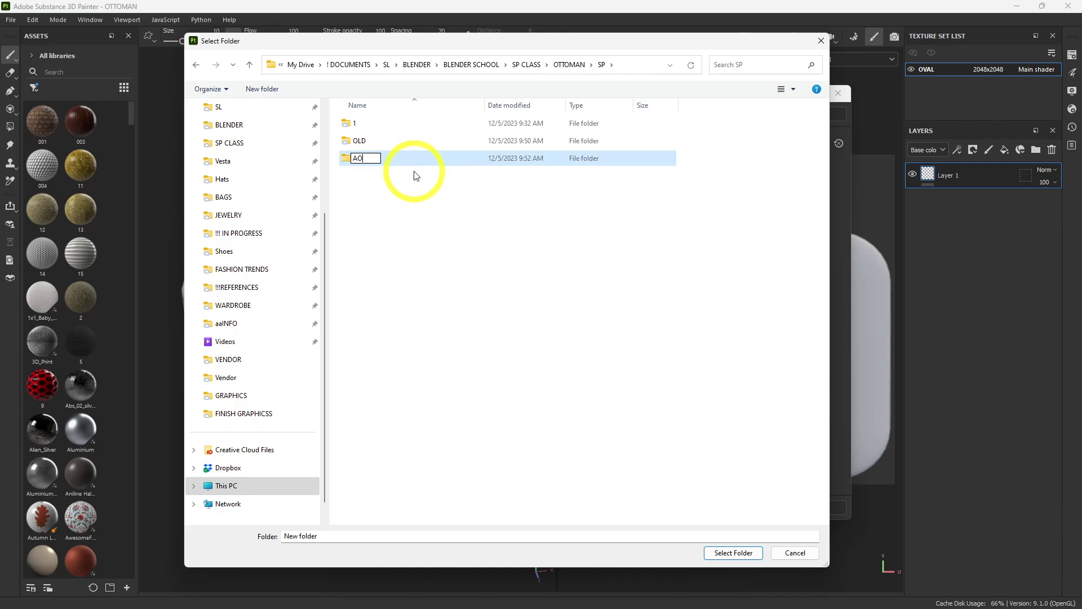
Step: Set the new AO folder as the output directory, export the textures and close the export dialog
click(355, 162)
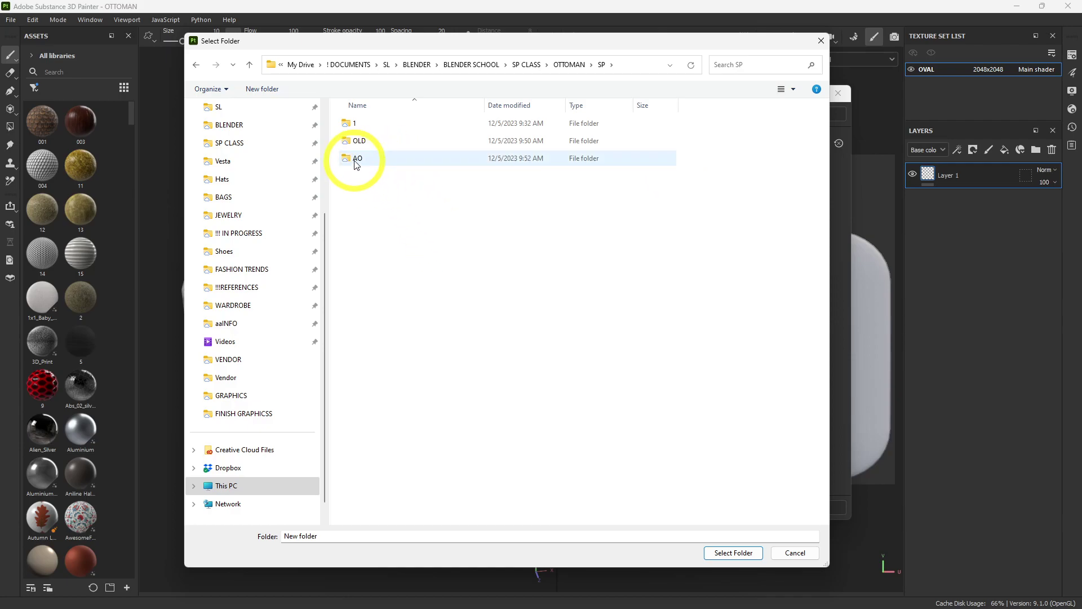
double_click(355, 160)
click(734, 553)
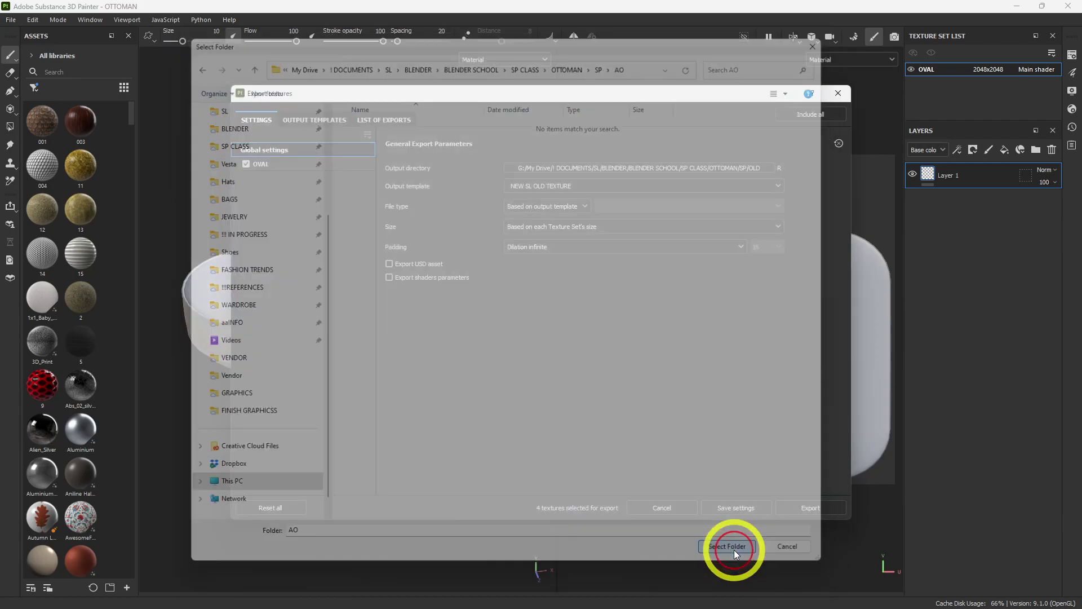
click(806, 509)
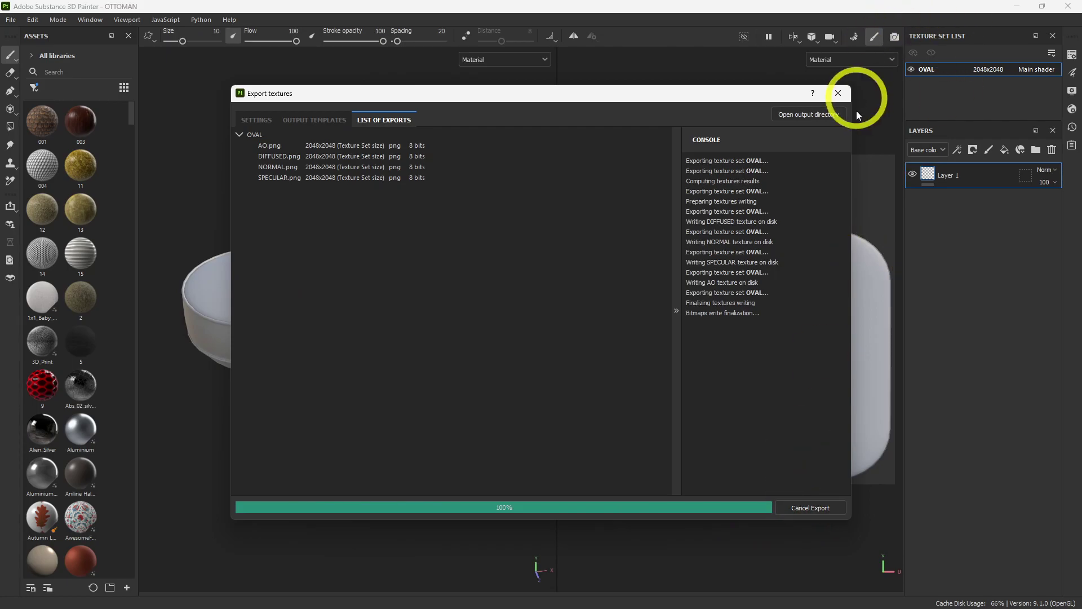
click(838, 95)
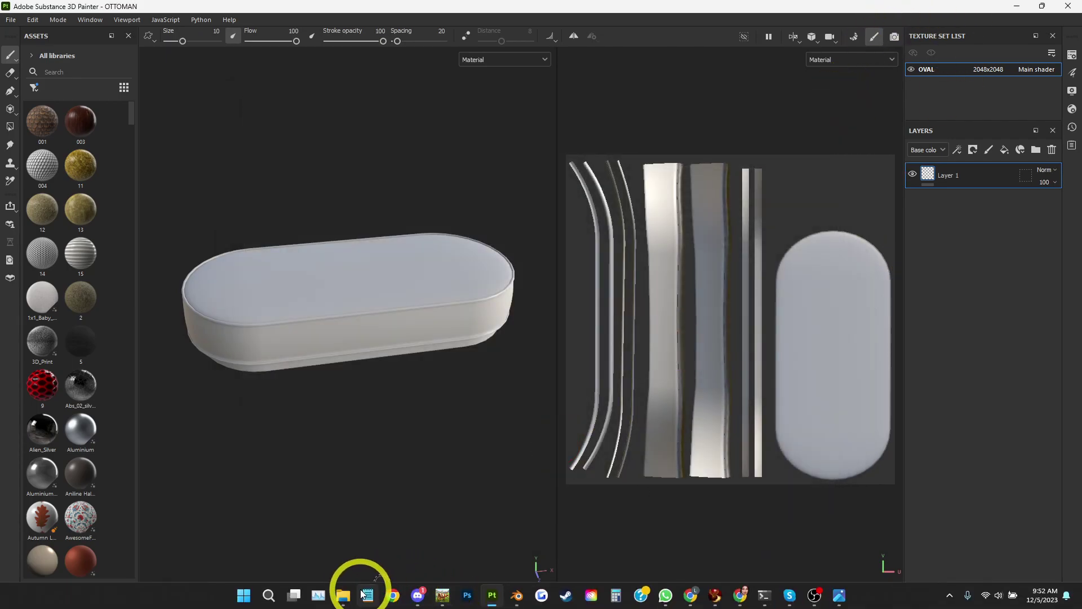
Step: Switch to File Explorer, view AO.png from the SP/AO folder and close the Blinn-Phong 3.png reference image
mouse_move(349, 598)
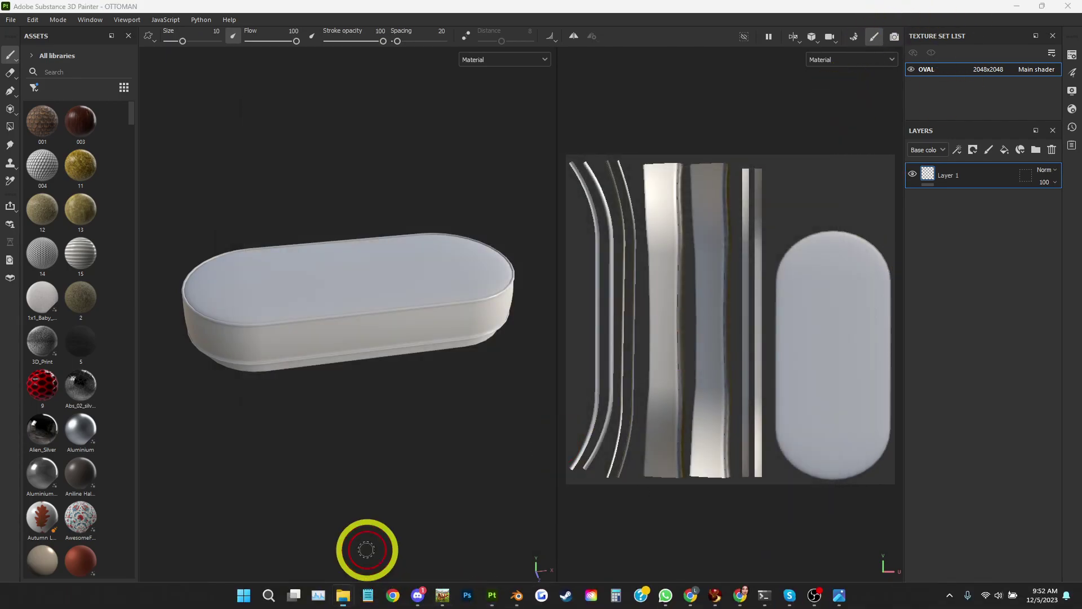
click(372, 542)
click(74, 76)
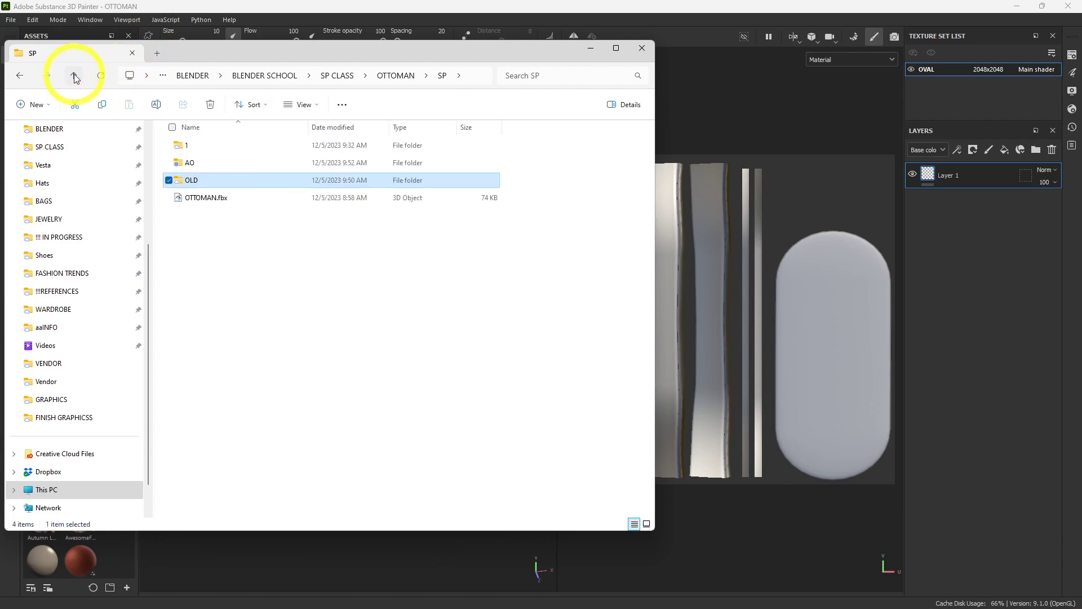
click(188, 148)
double_click(189, 162)
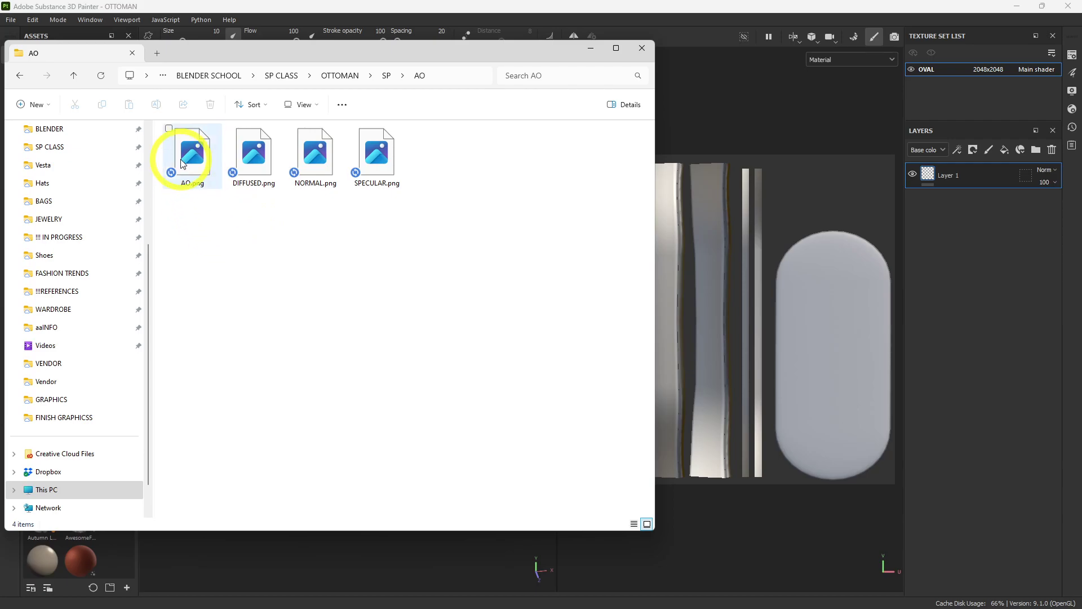
double_click(182, 163)
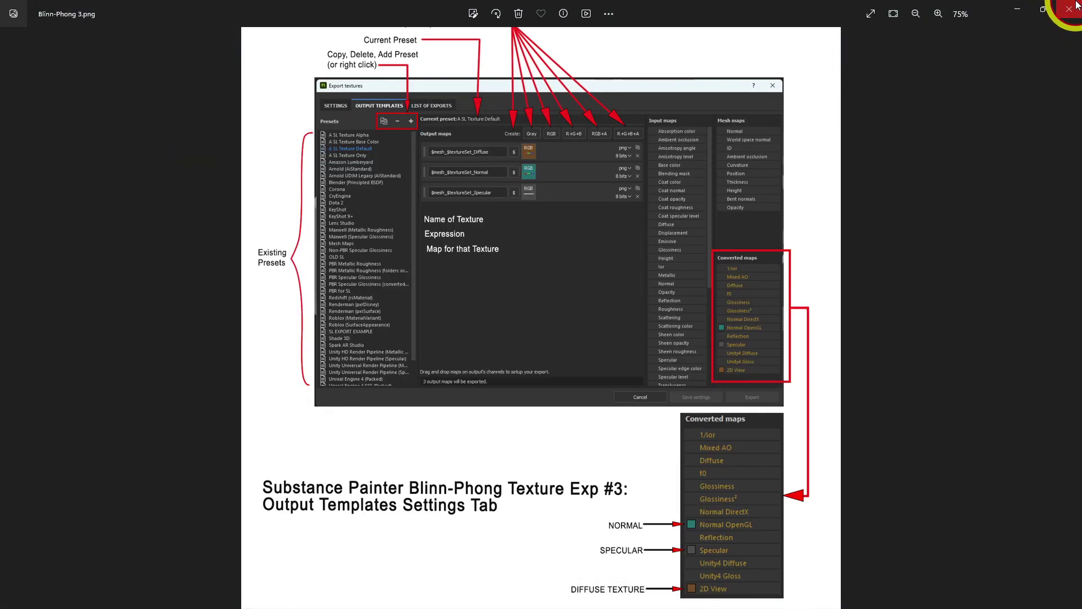
click(1069, 9)
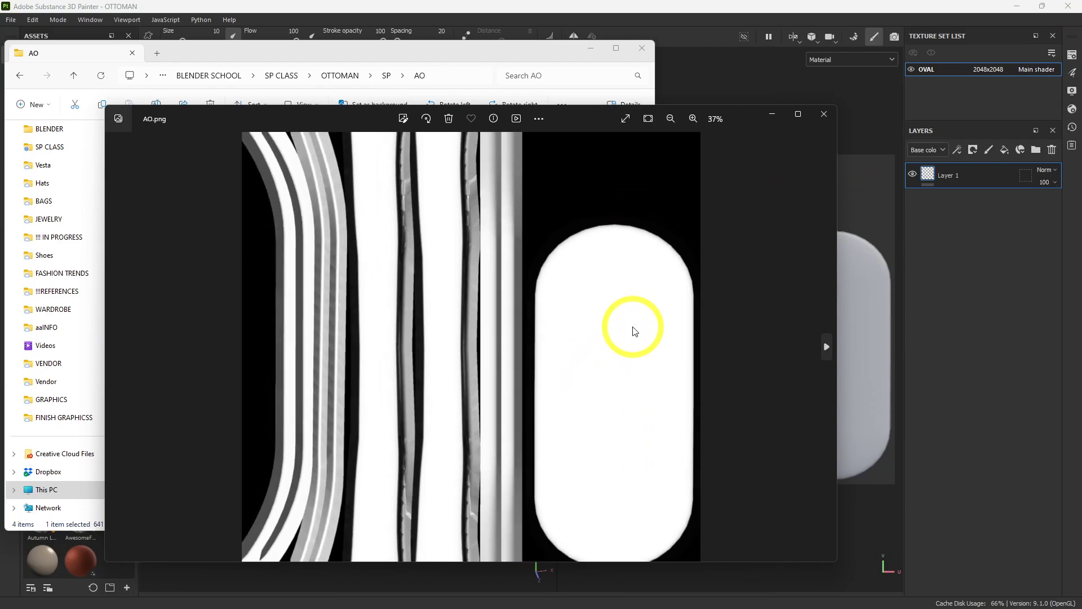
Step: Check the class chat in Discord, and minimize Discord, the AO.png viewer and the folder window
click(417, 598)
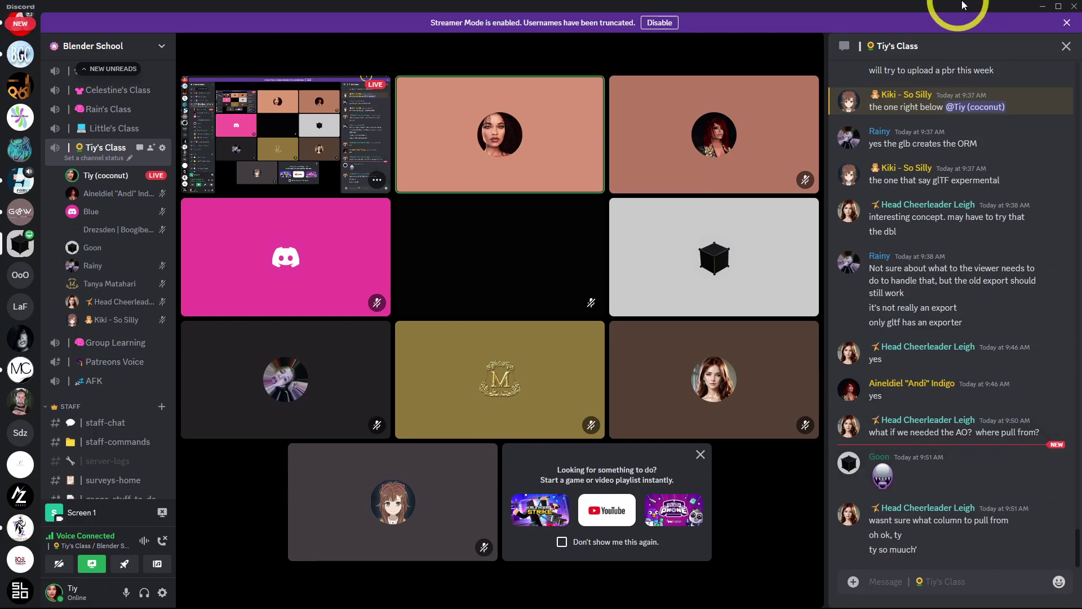
click(1042, 6)
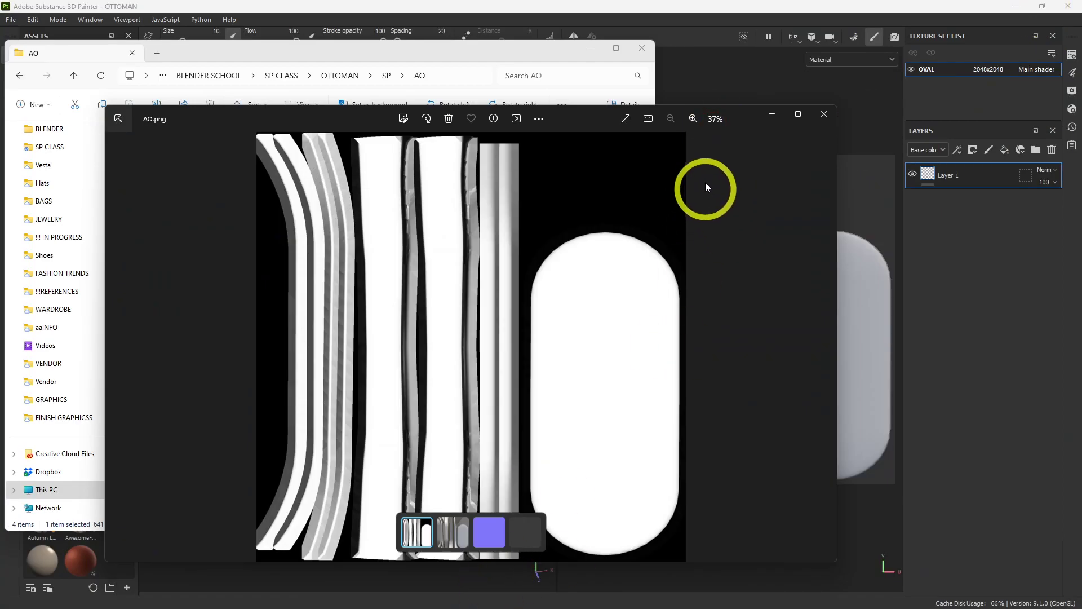
click(773, 115)
click(543, 48)
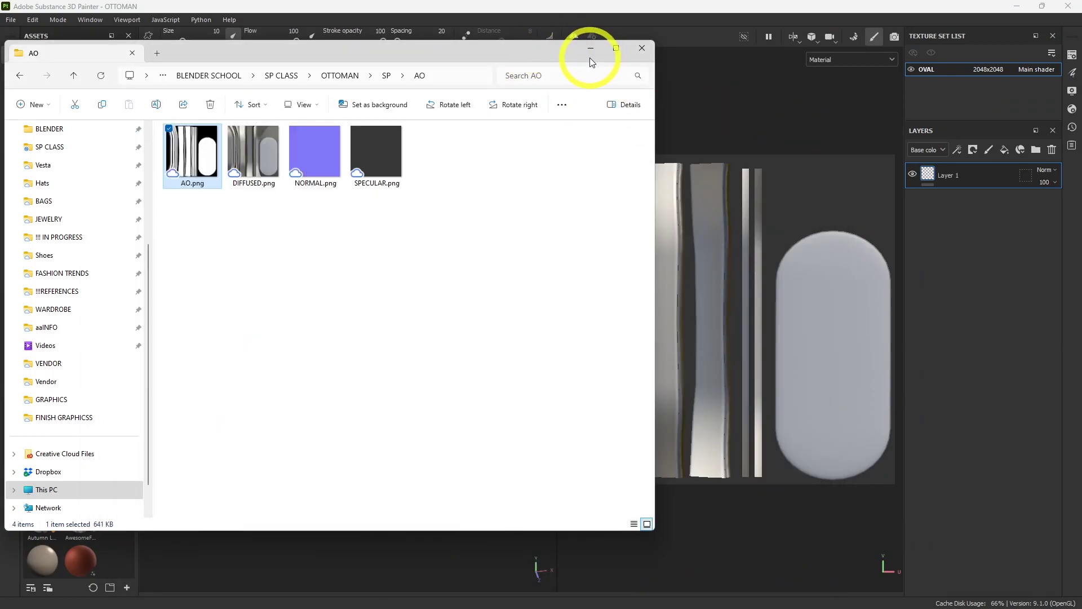
click(589, 54)
Step: Look over the output maps of the A SL Texture Alpha preset in the texture export dialog, and close it
click(10, 19)
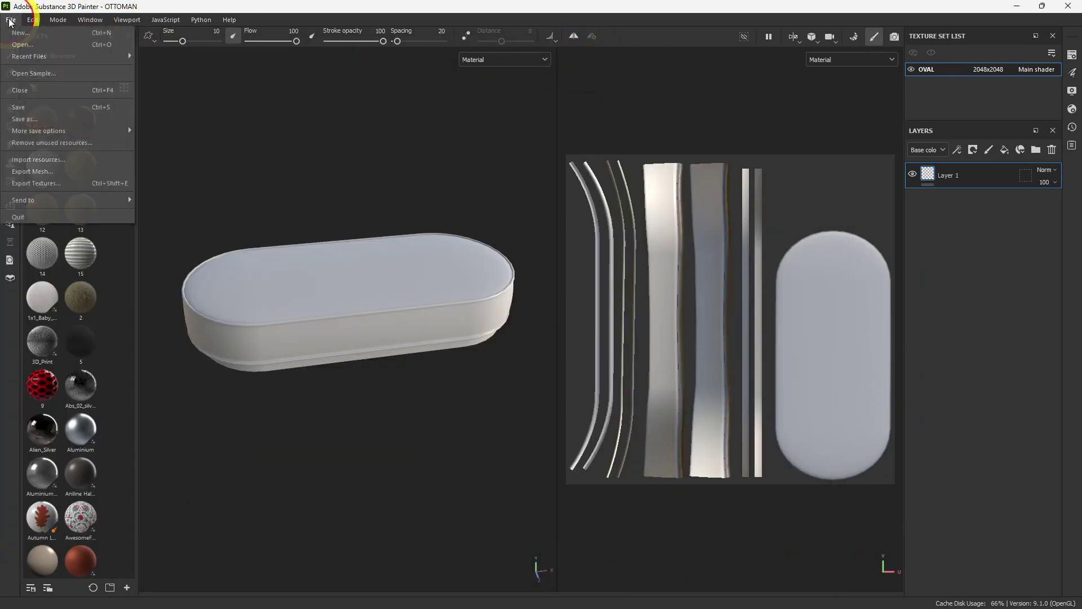
click(38, 183)
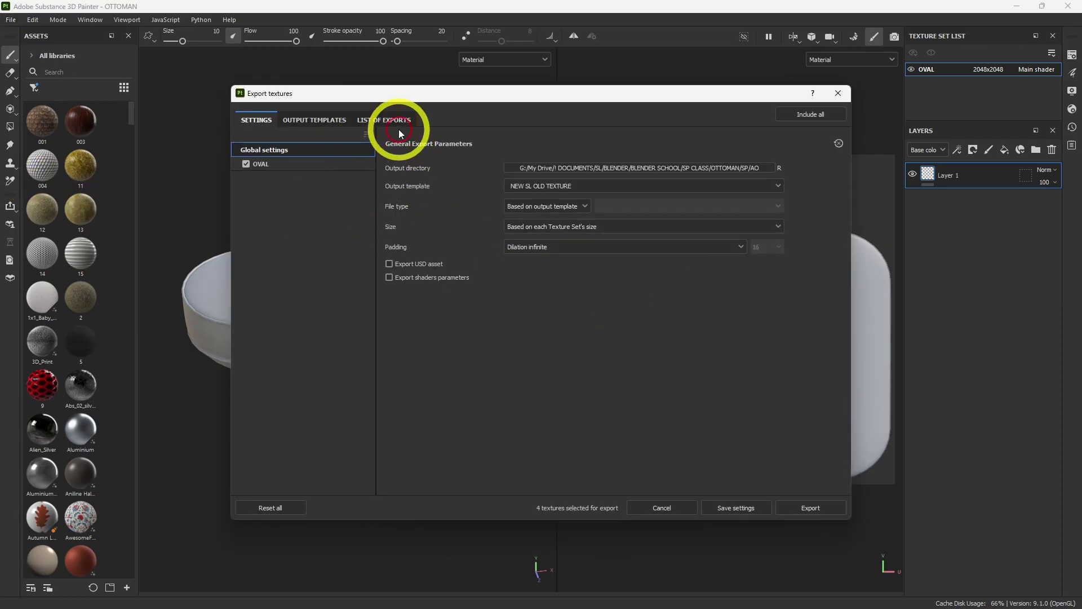
click(378, 120)
click(314, 120)
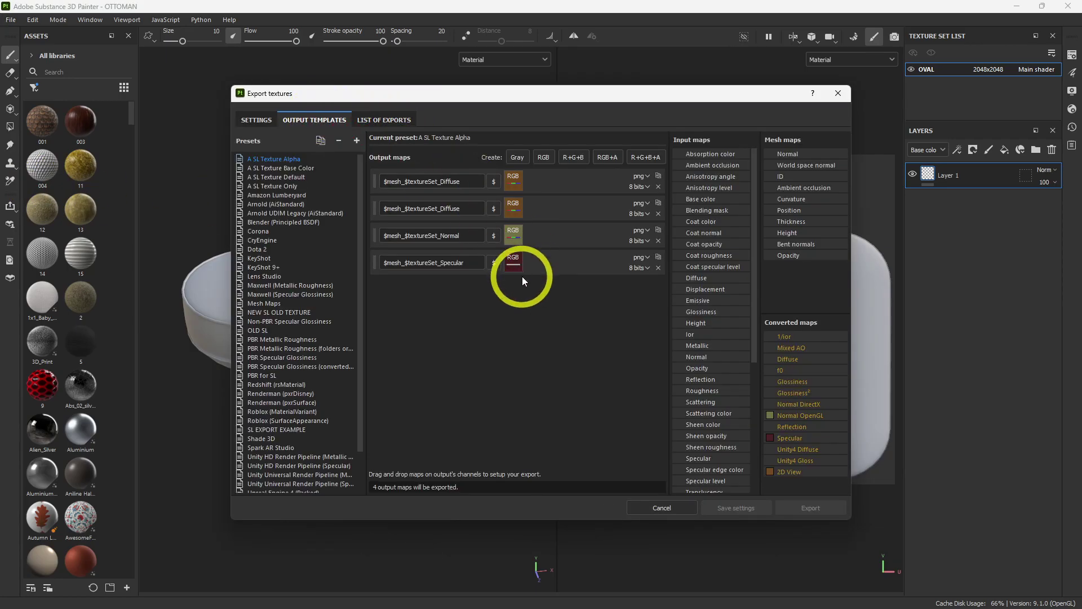
click(838, 93)
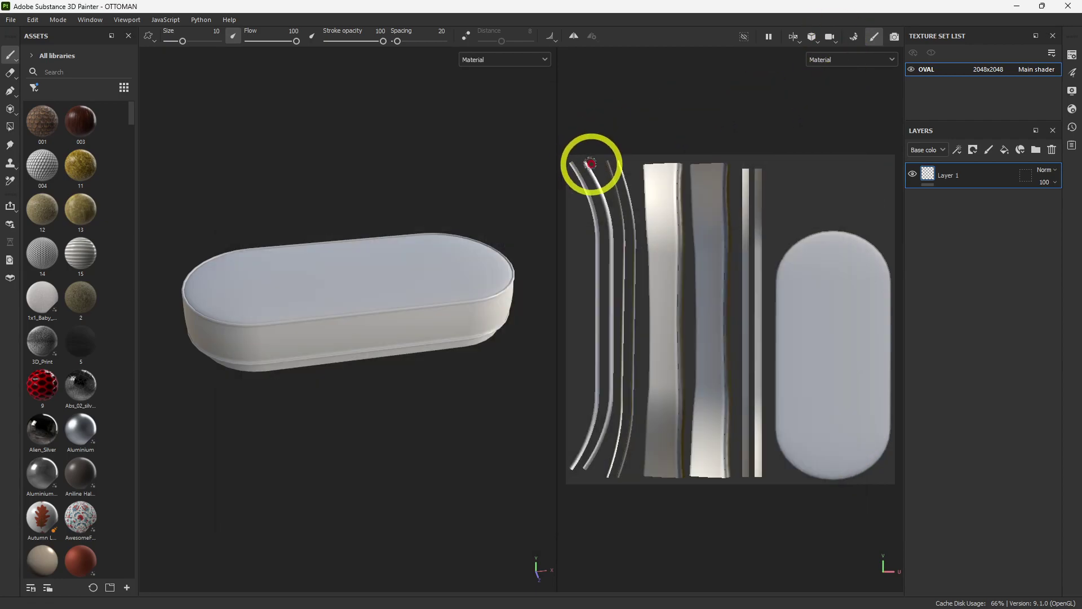
Step: Switch the viewport to 2D only to show the ottoman's UV layout enlarged
click(798, 42)
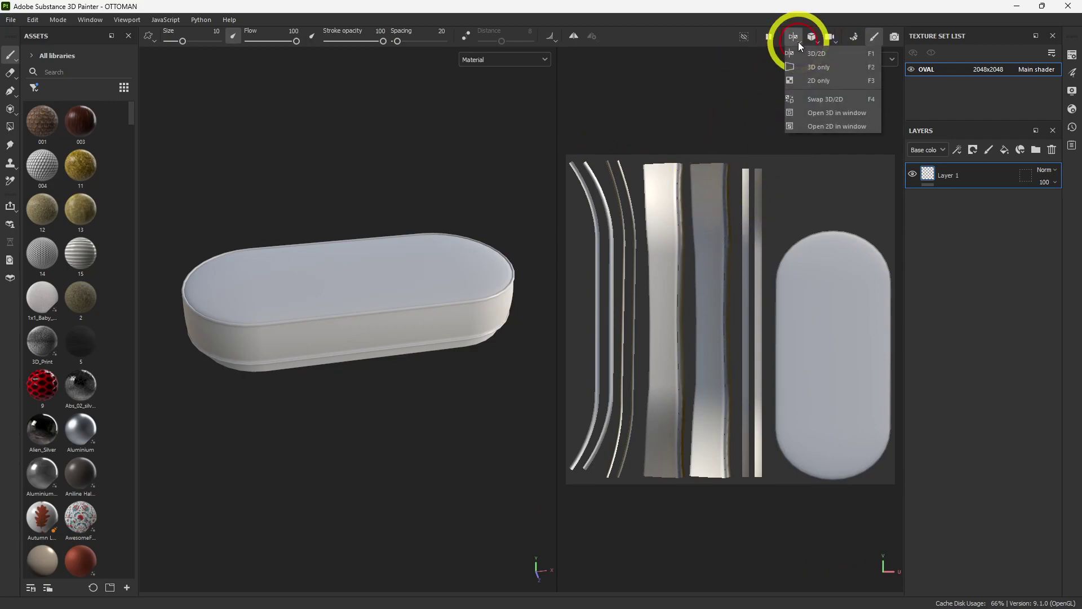
click(816, 82)
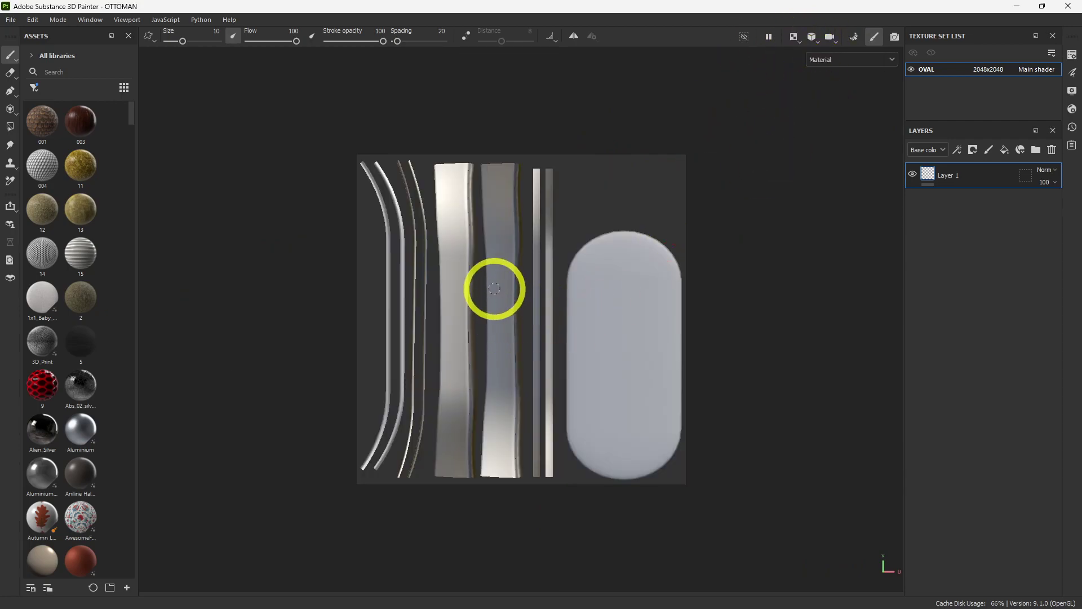
scroll(495, 285, up, 2)
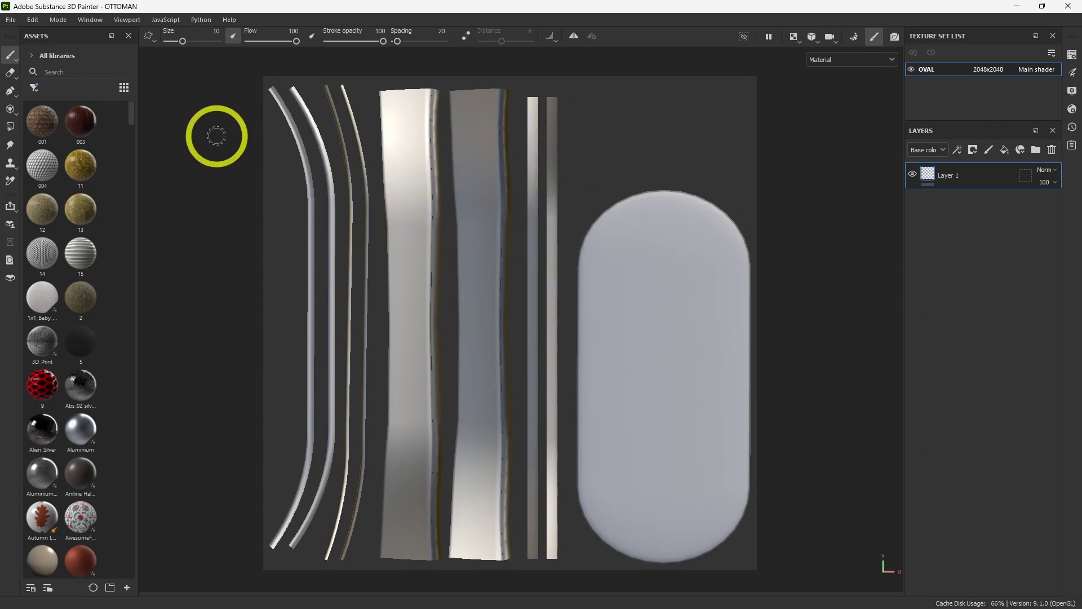
Step: Review the export presets and the 2D View converted map used by A SL Texture Alpha, and close the export dialog
click(11, 20)
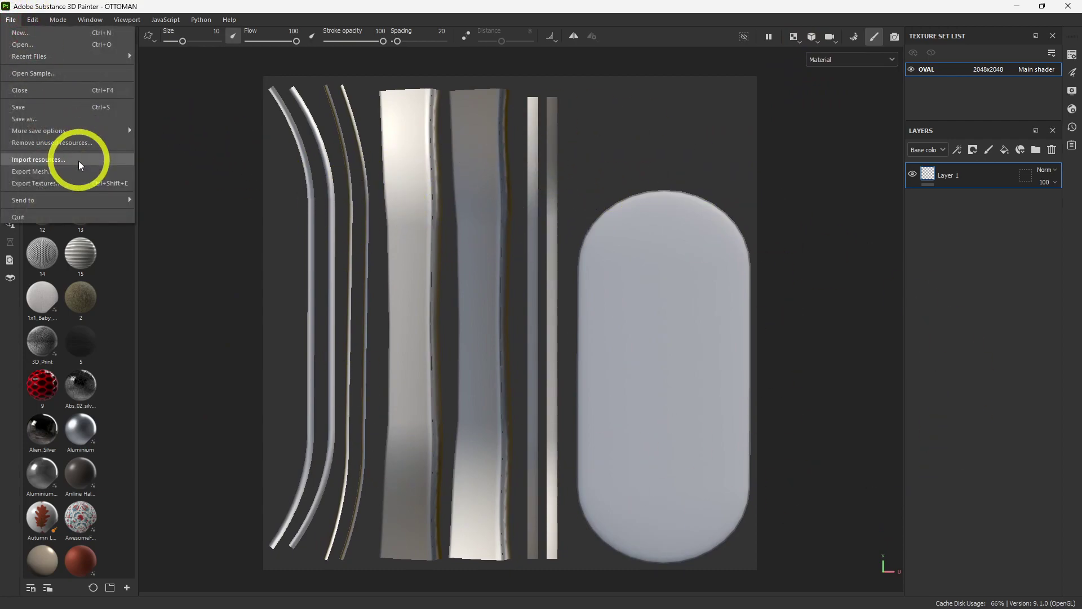
click(40, 185)
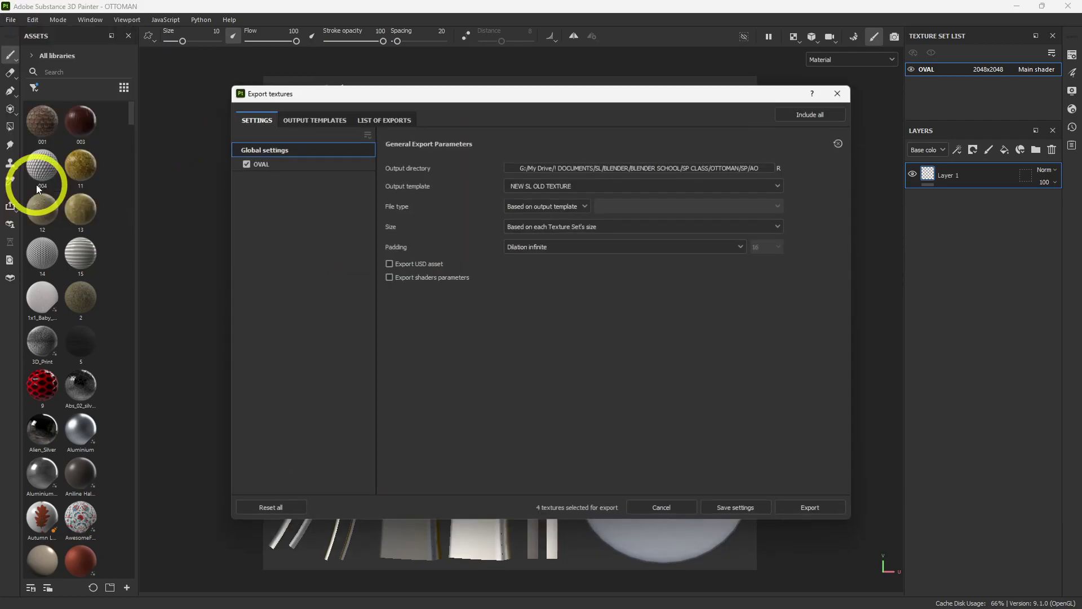
click(325, 122)
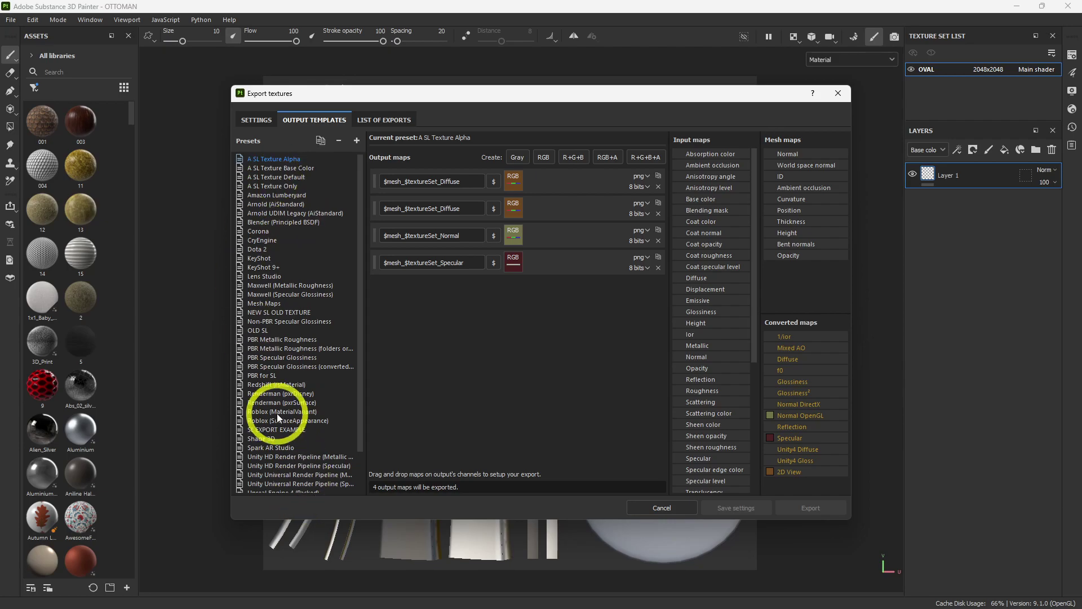
scroll(277, 415, down, 2)
scroll(277, 257, up, 2)
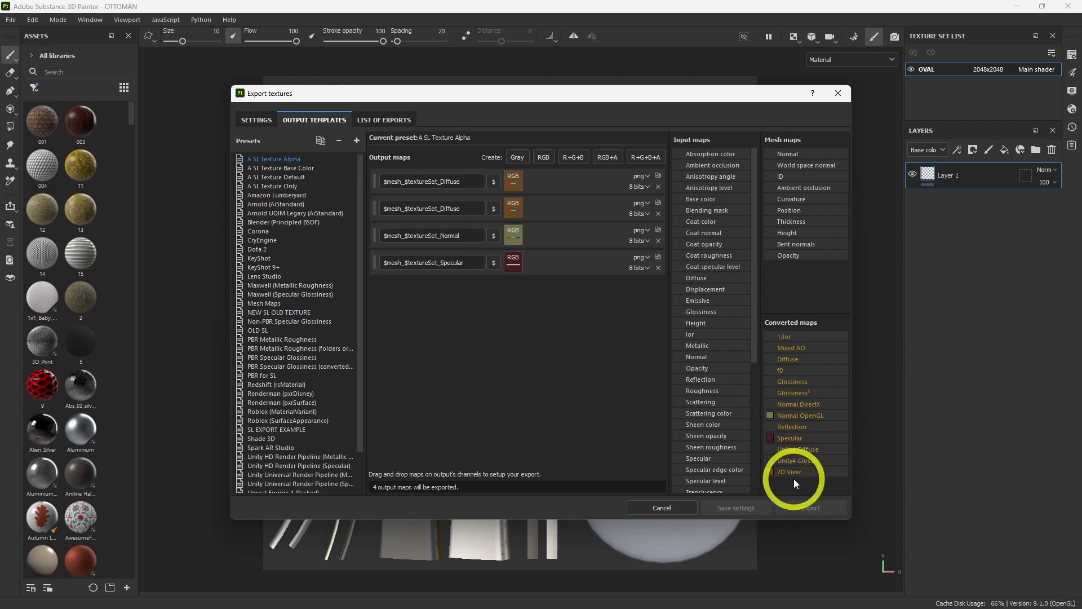
drag(794, 483, 512, 178)
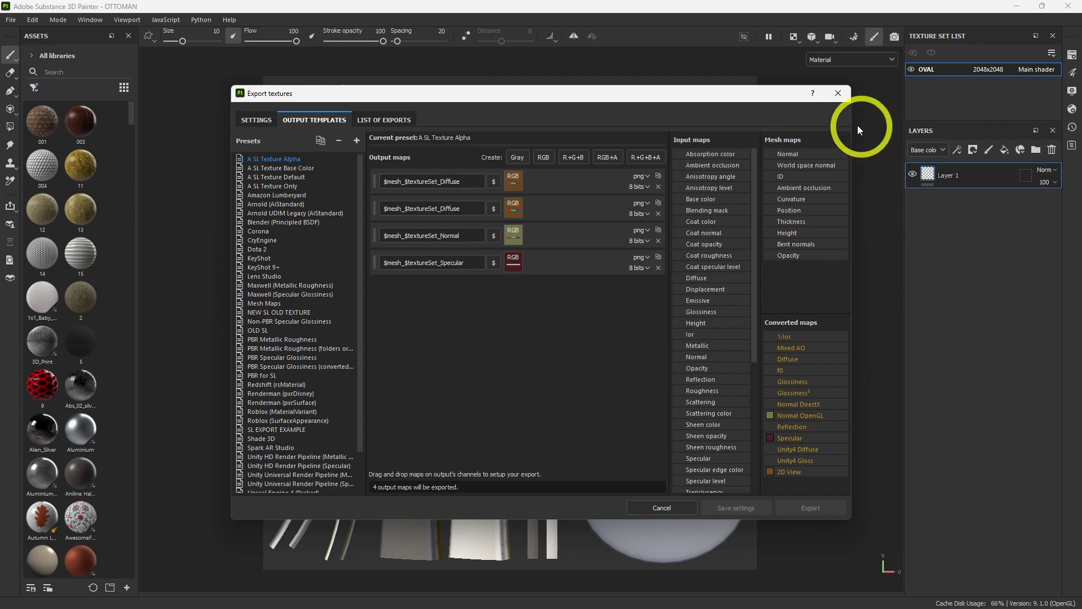
click(838, 93)
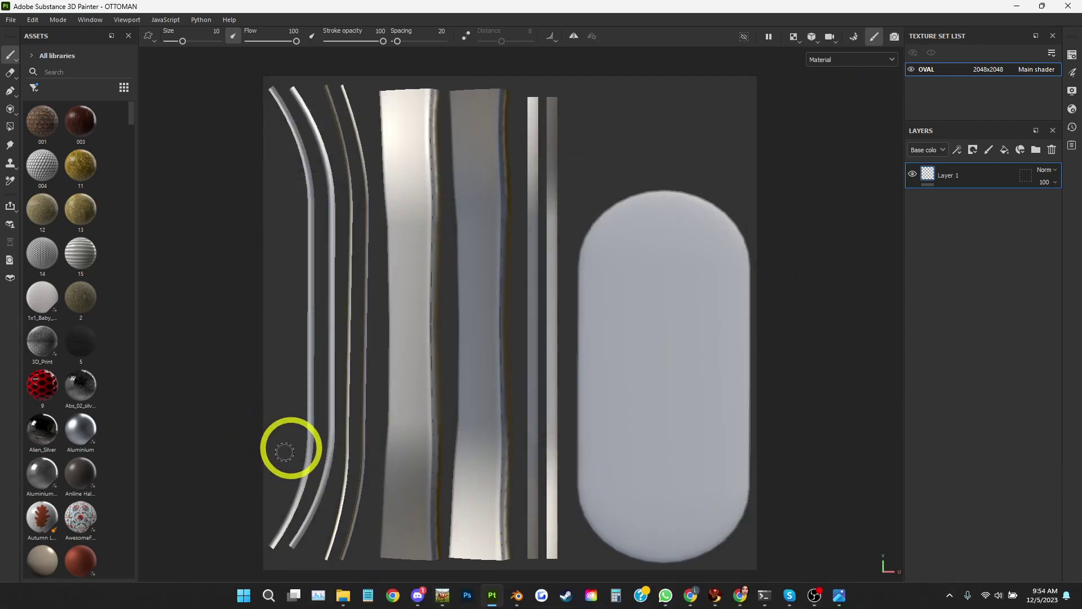
Step: Read the new class chat messages in Discord and switch back to Substance 3D Painter
click(419, 596)
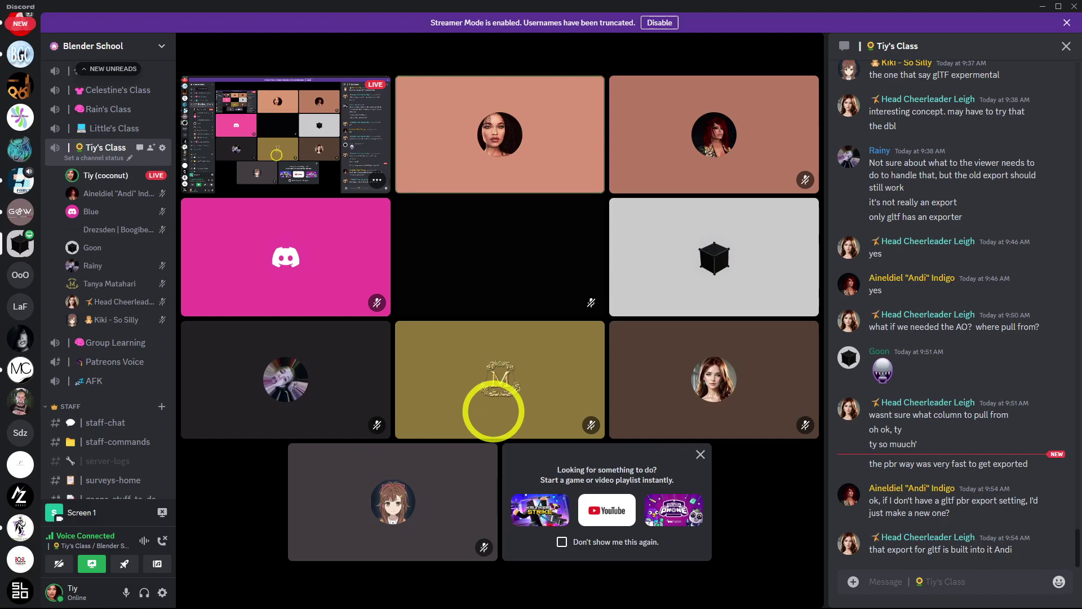
mouse_move(618, 606)
click(489, 601)
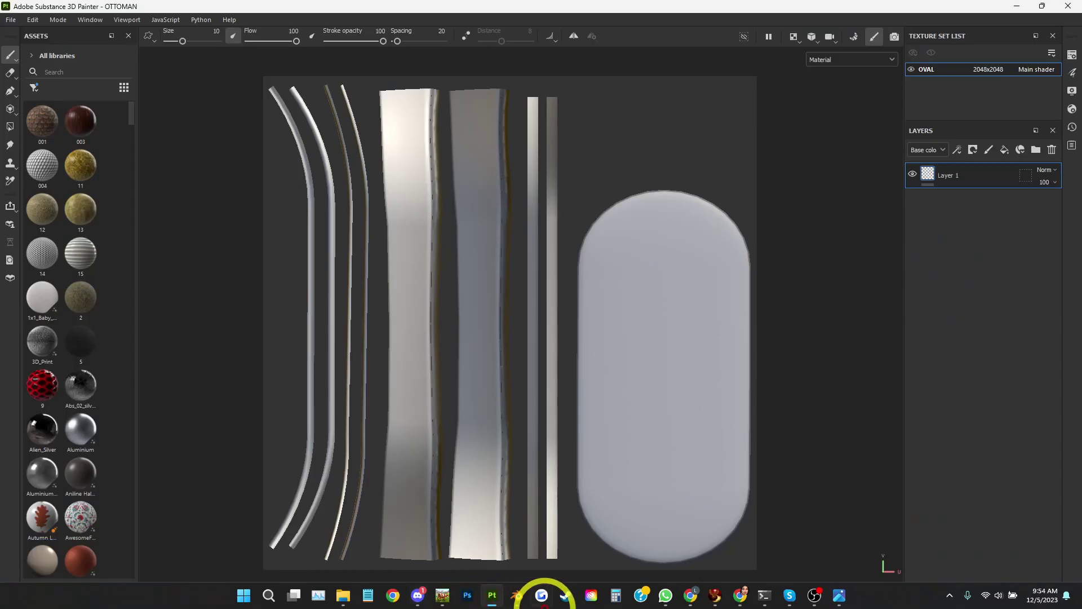
Step: Open the texture export dialog and look through the output template presets and the template choices in the global settings
click(13, 23)
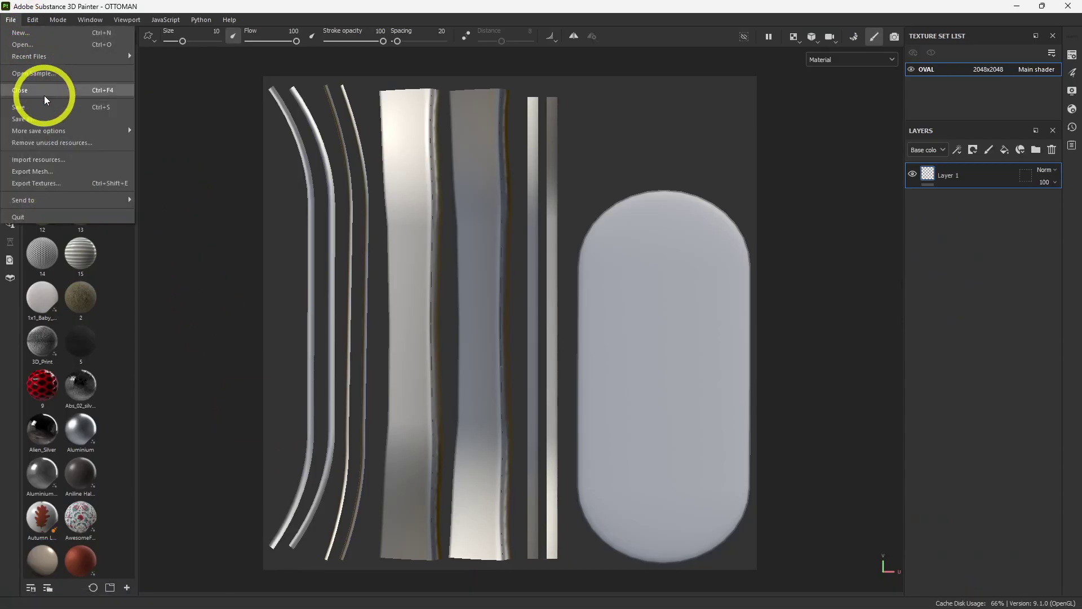
click(36, 183)
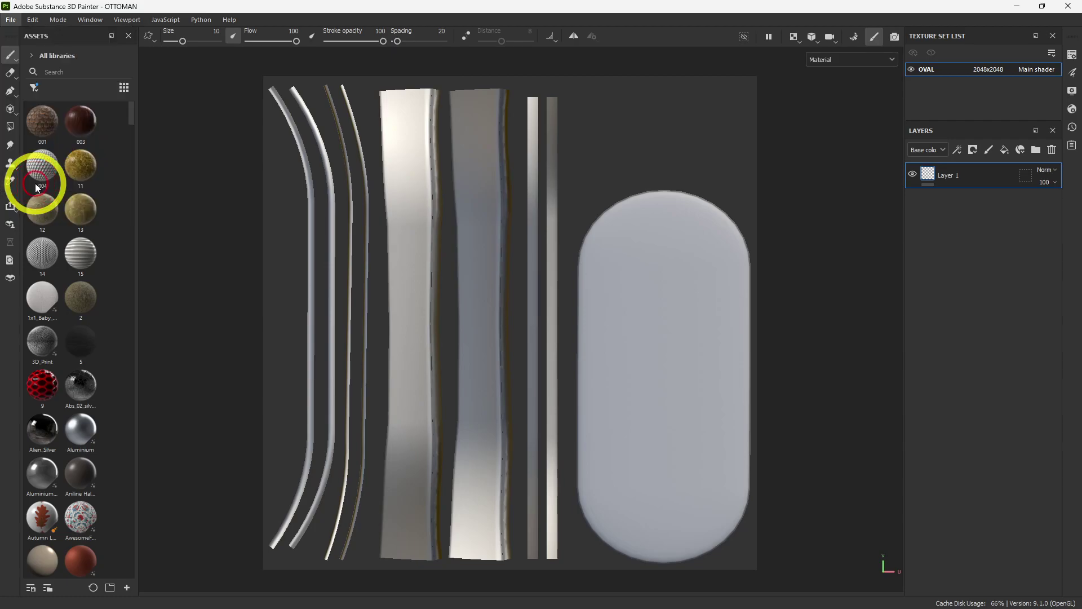
click(318, 126)
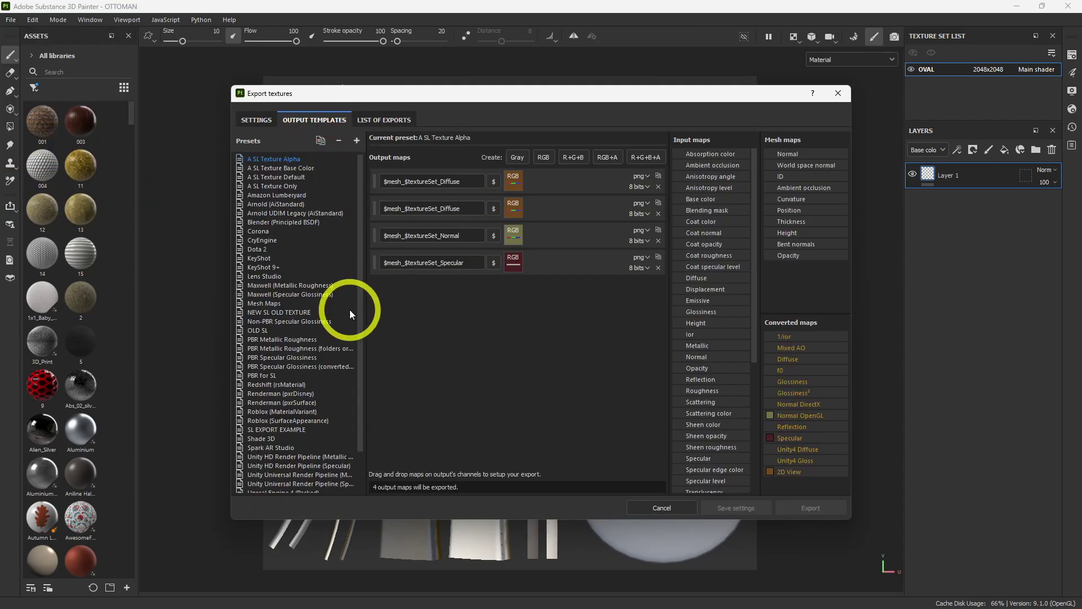
scroll(347, 298, down, 2)
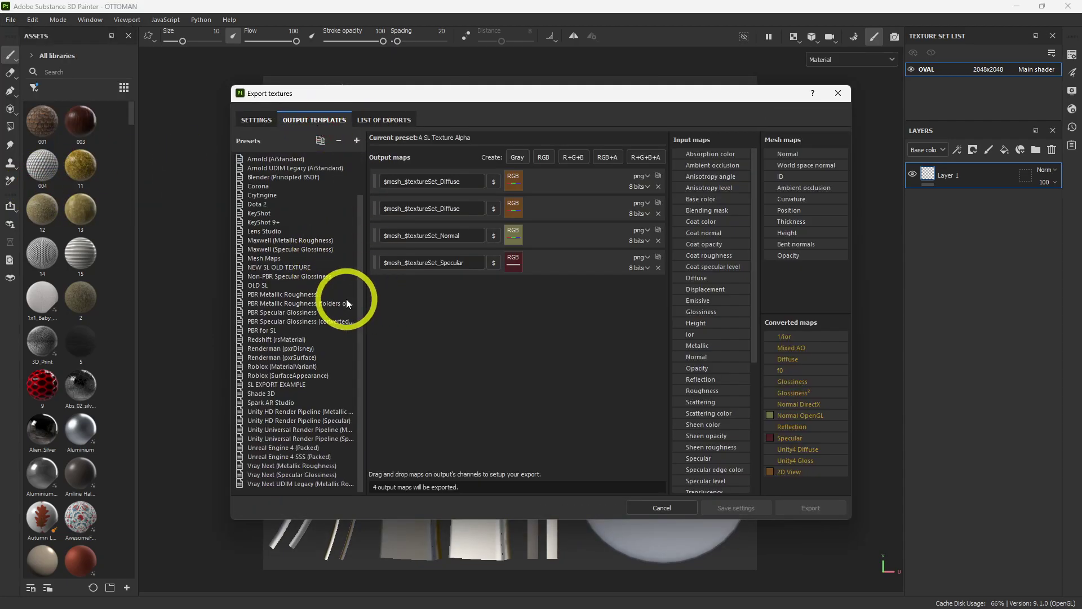
scroll(339, 301, up, 2)
scroll(339, 304, down, 2)
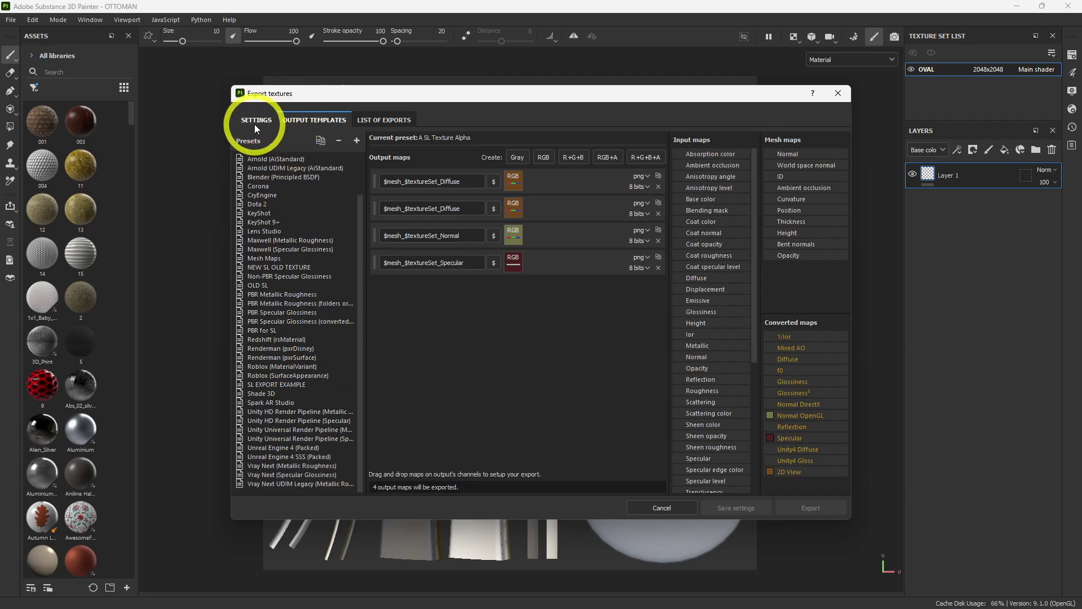
click(254, 125)
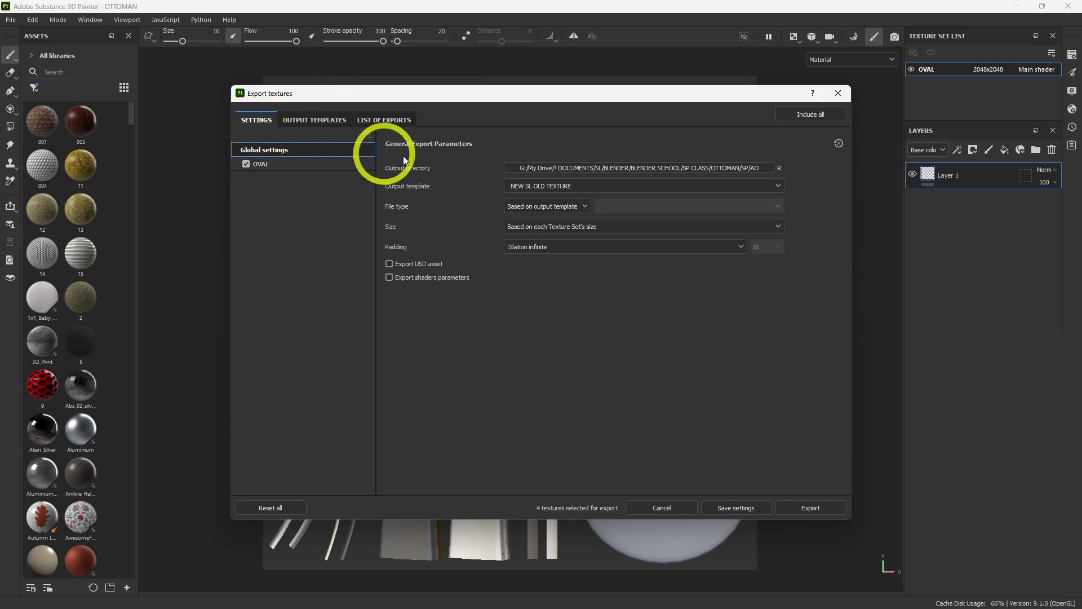
click(516, 187)
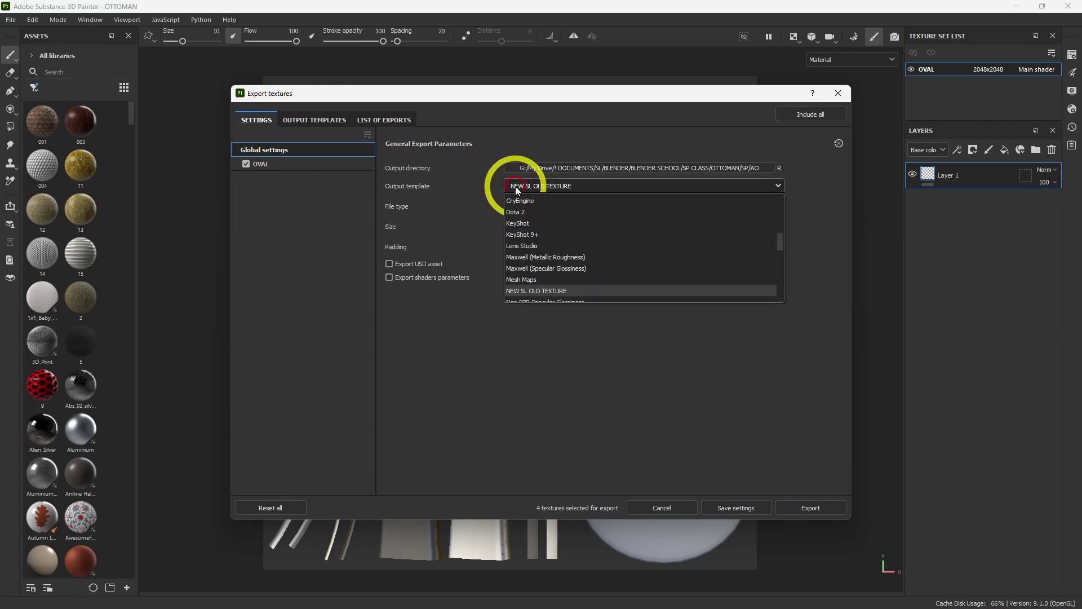
Step: Compare the output maps of the PBR Metallic Roughness, PBR Specular Glossiness and PBR for SL presets among the output templates
click(311, 120)
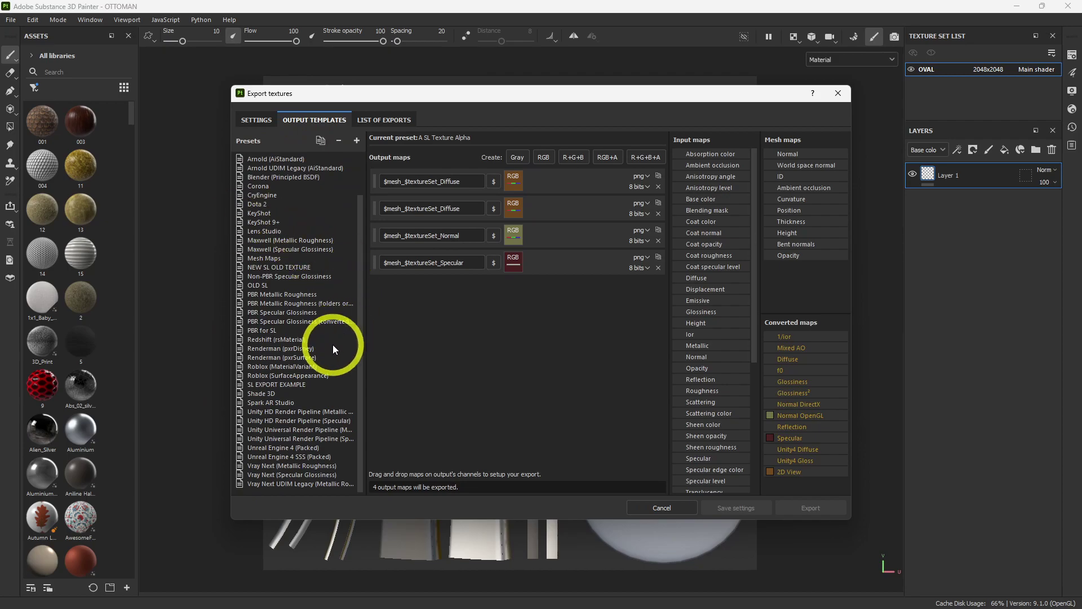
click(262, 295)
click(274, 304)
click(272, 312)
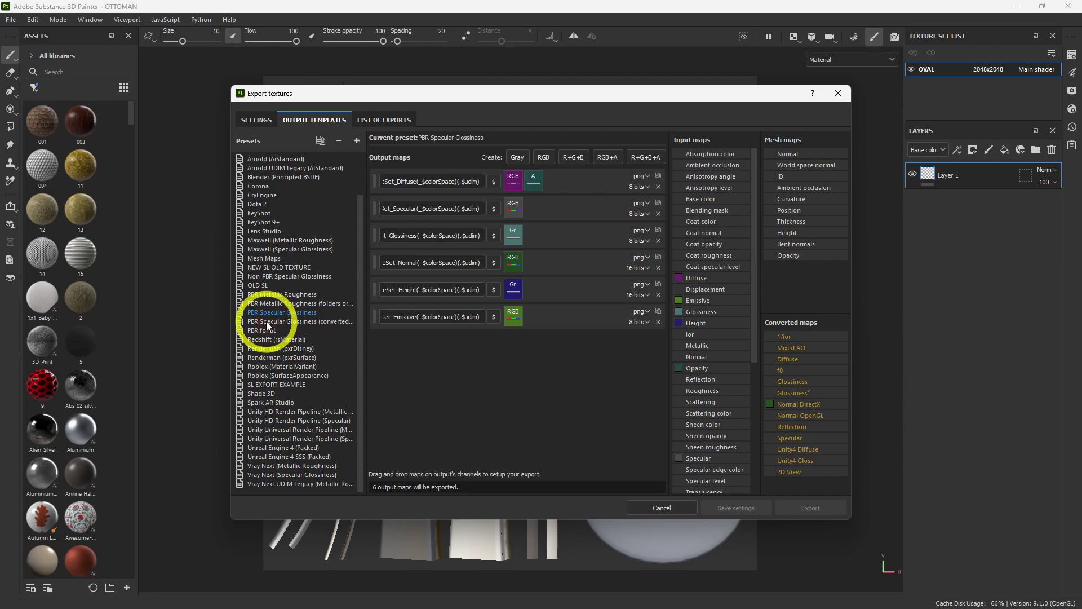
click(266, 322)
click(260, 330)
click(262, 312)
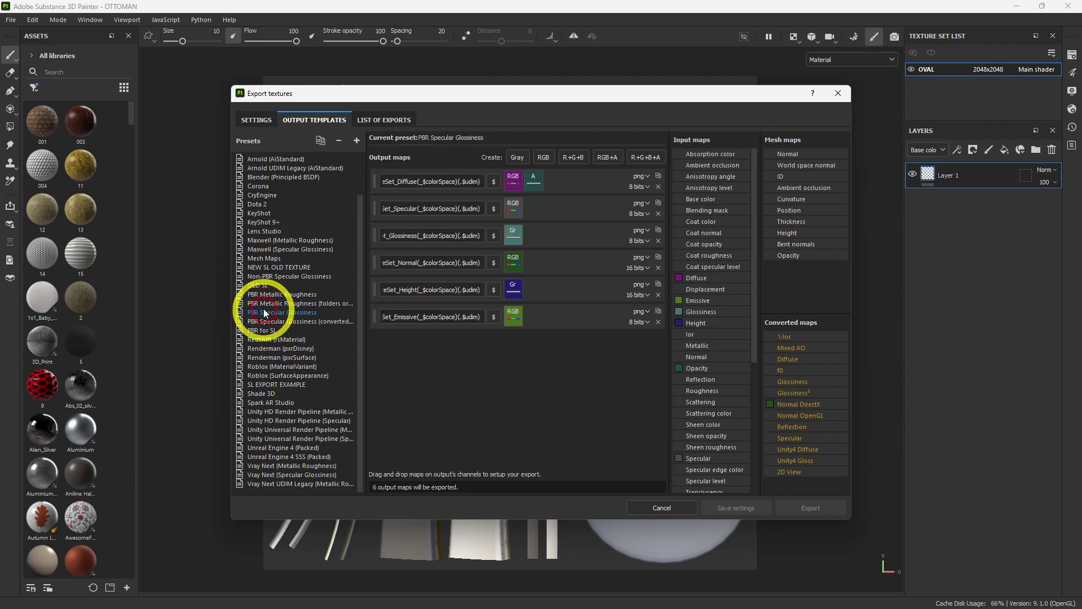
click(265, 295)
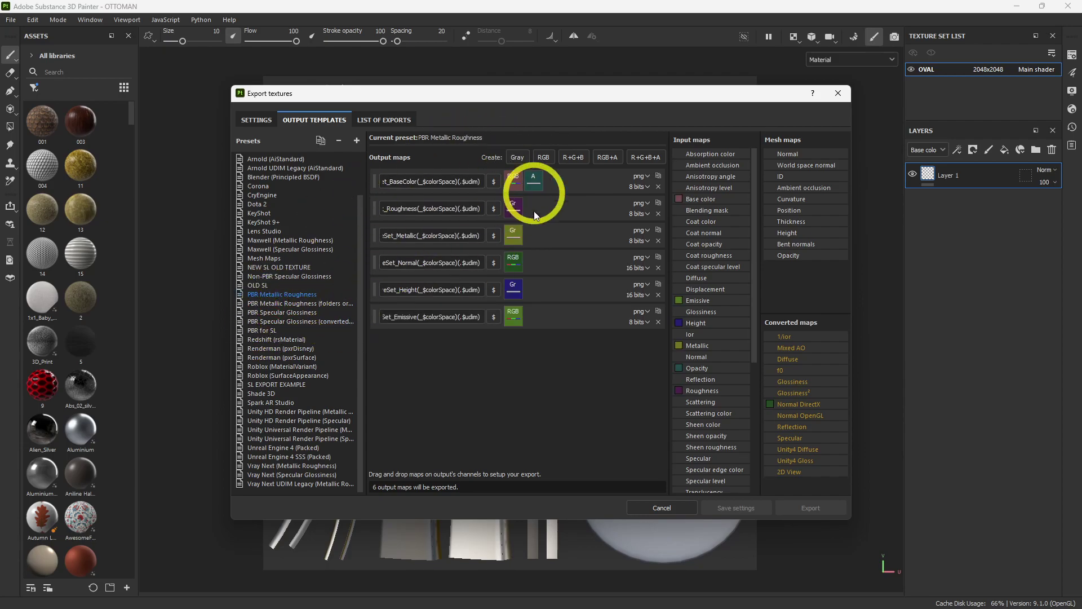
Step: Look through the preset list and export settings once more, and close the texture export dialog
scroll(295, 314, up, 1)
scroll(304, 313, up, 1)
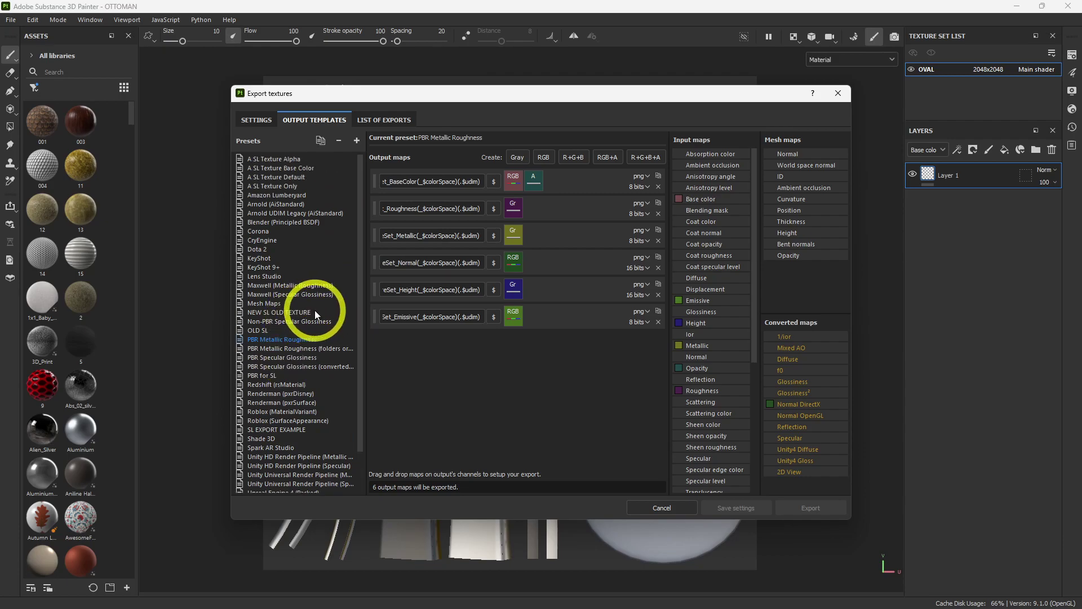
scroll(314, 310, down, 2)
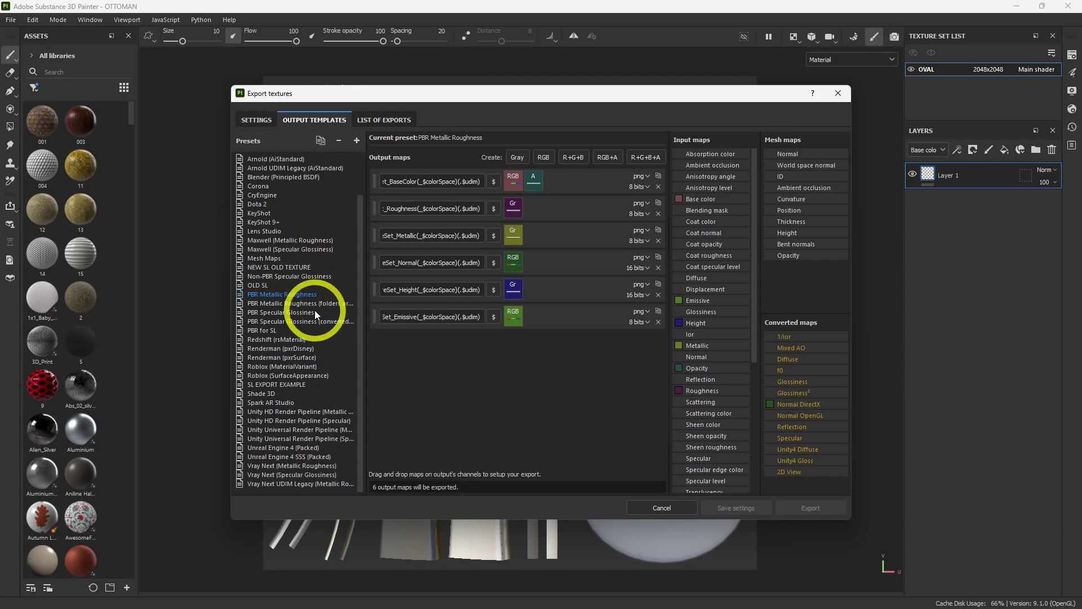
click(266, 125)
click(314, 120)
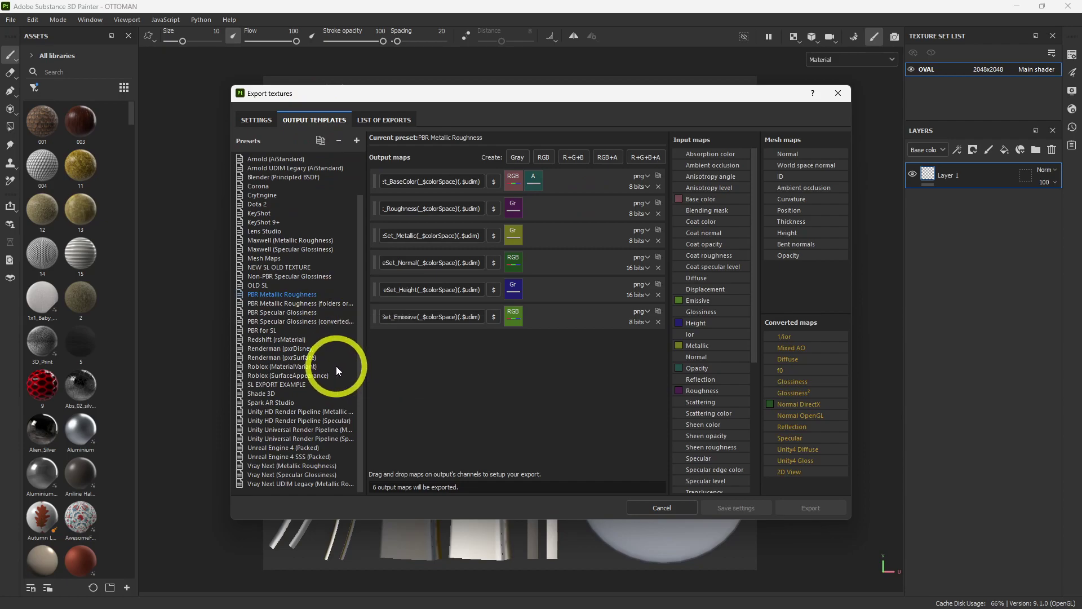
click(838, 93)
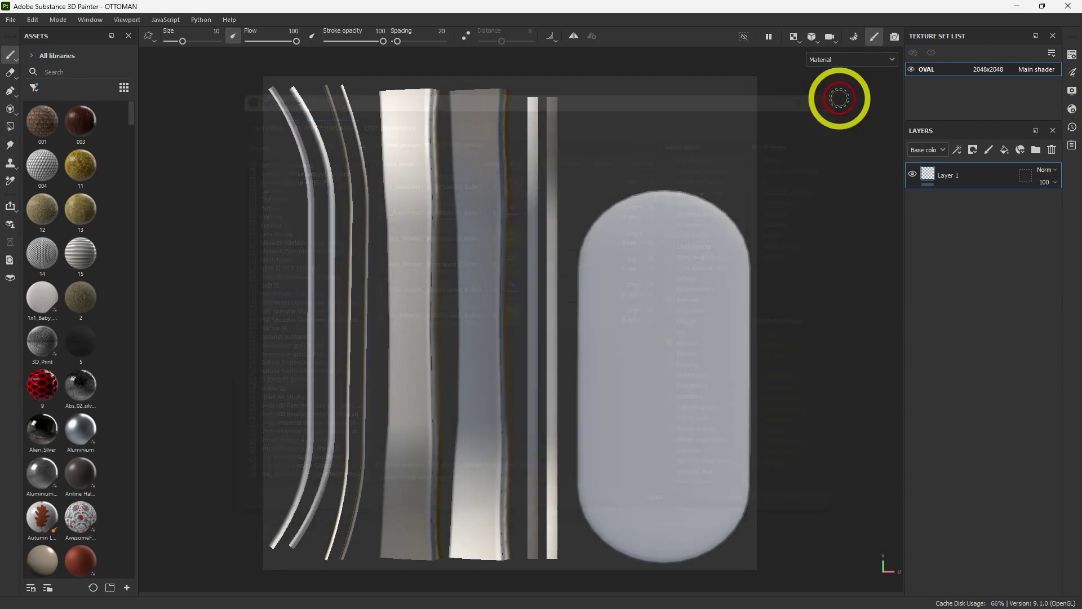
Step: Switch to Discord to read the class chat, with a look at the Blinn-Phong export board in Firestorm in between
click(1016, 6)
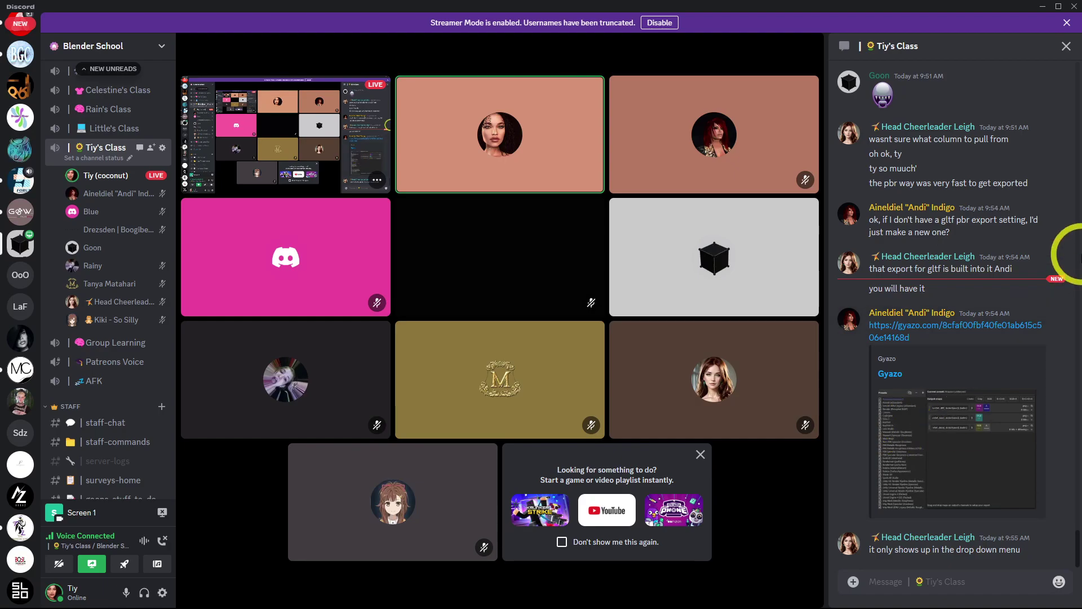
mouse_move(1050, 291)
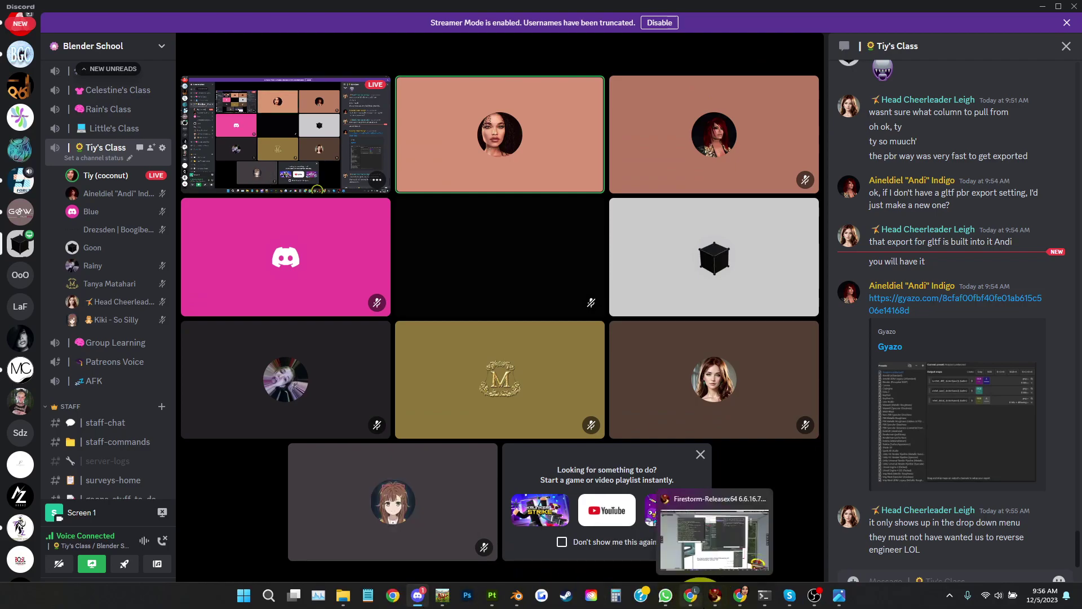
mouse_move(714, 602)
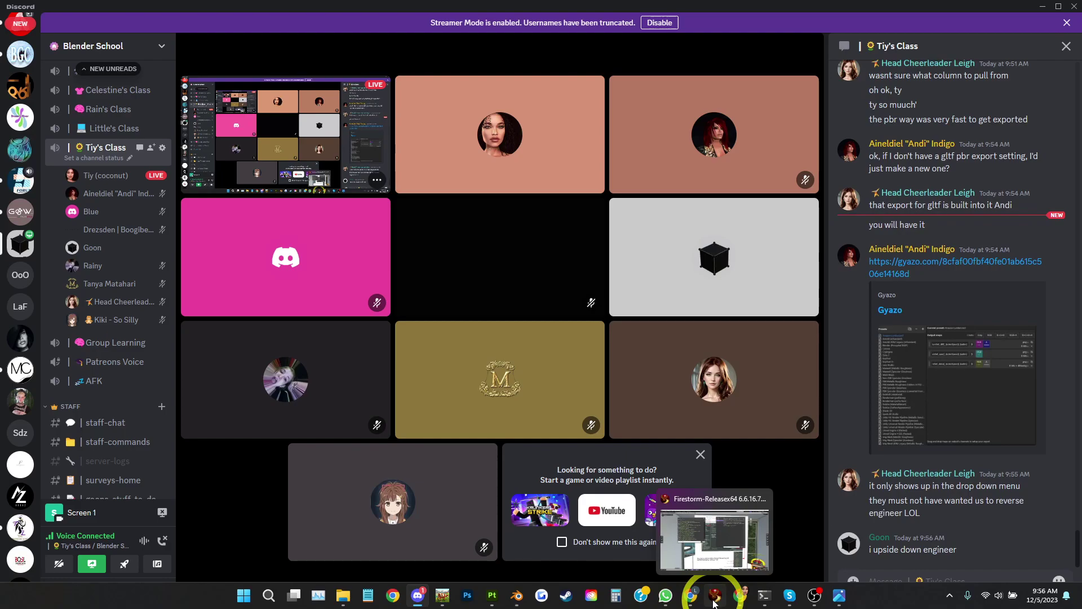
click(714, 598)
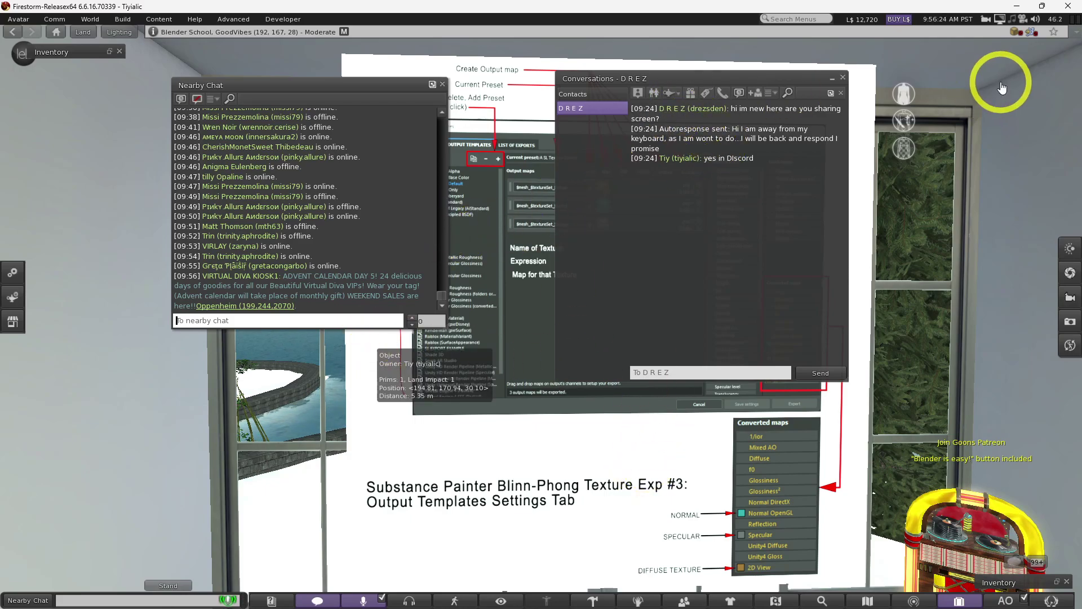
click(417, 595)
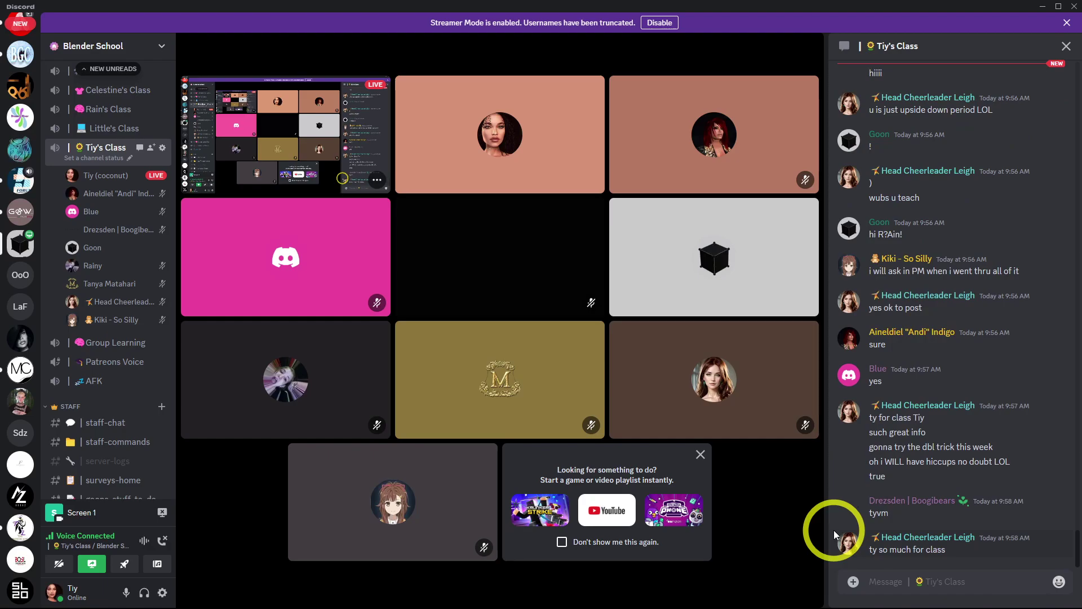
mouse_move(639, 595)
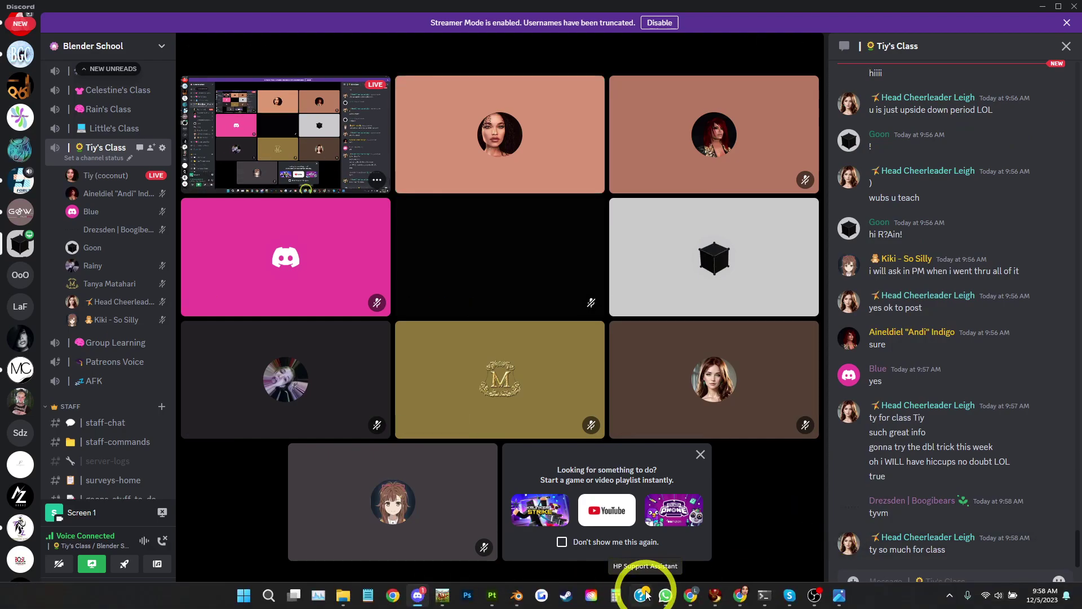